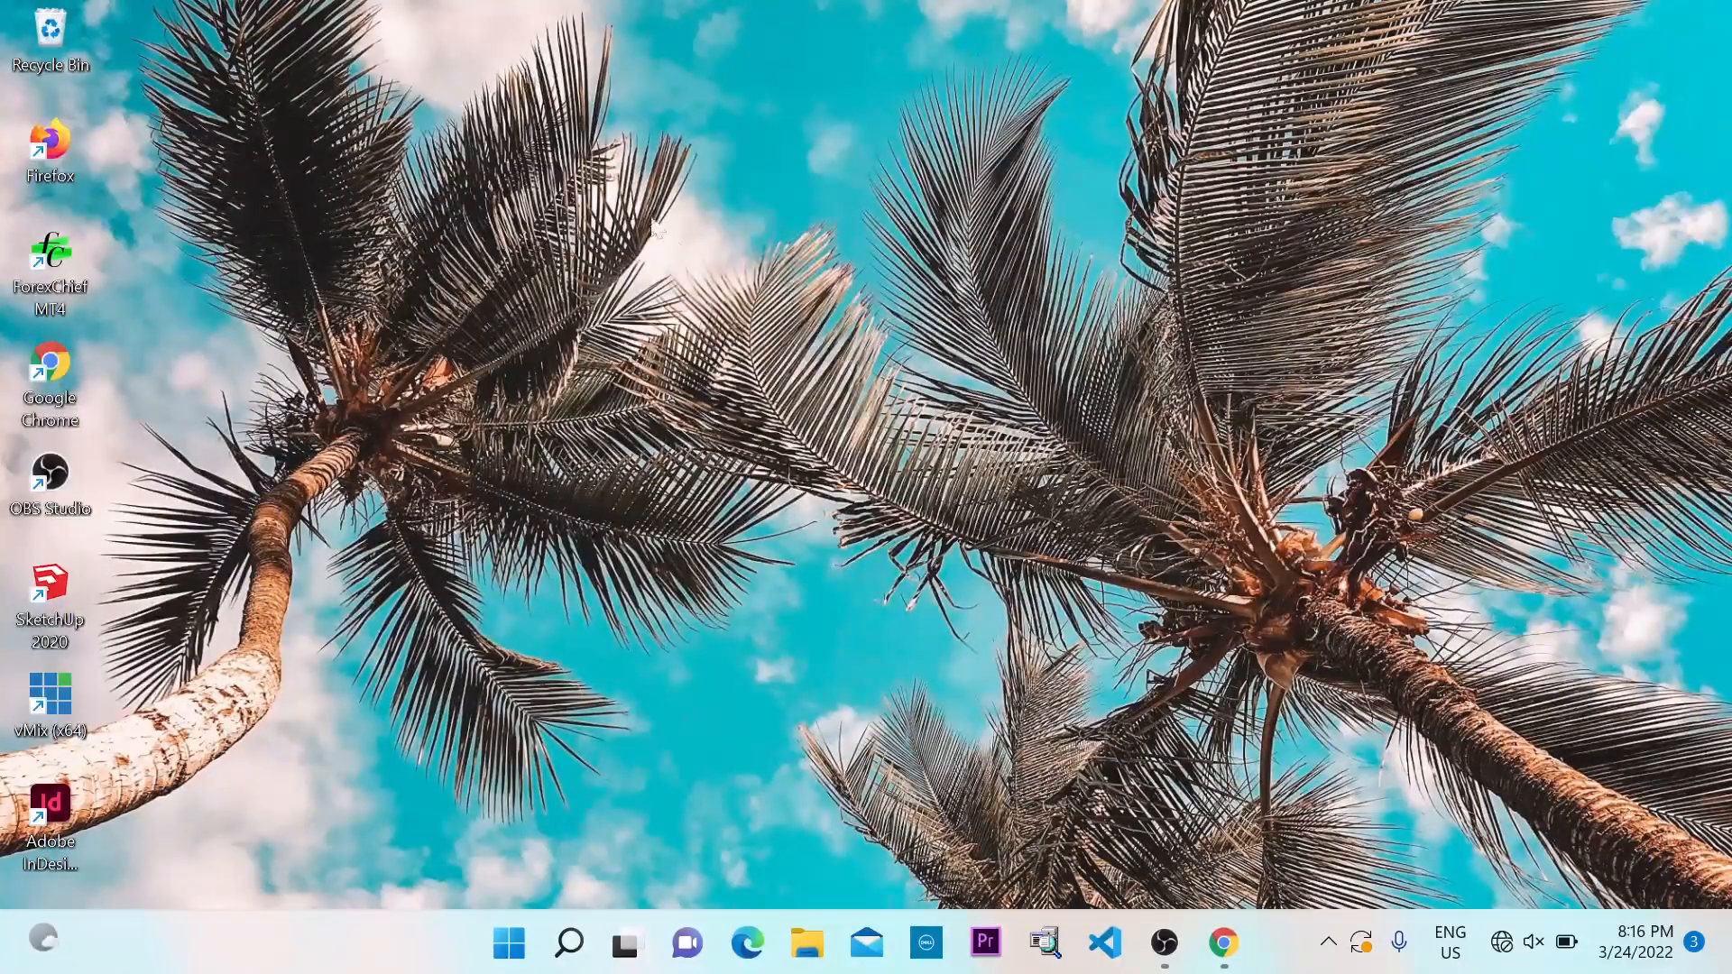
Refresh the desktop, then launch xampp-control from D:\xampp_new in File Explorer
{"action": "right_click", "coordinate": [552, 152]}
{"action": "left_click", "coordinate": [685, 263]}
{"action": "left_click", "coordinate": [805, 947]}
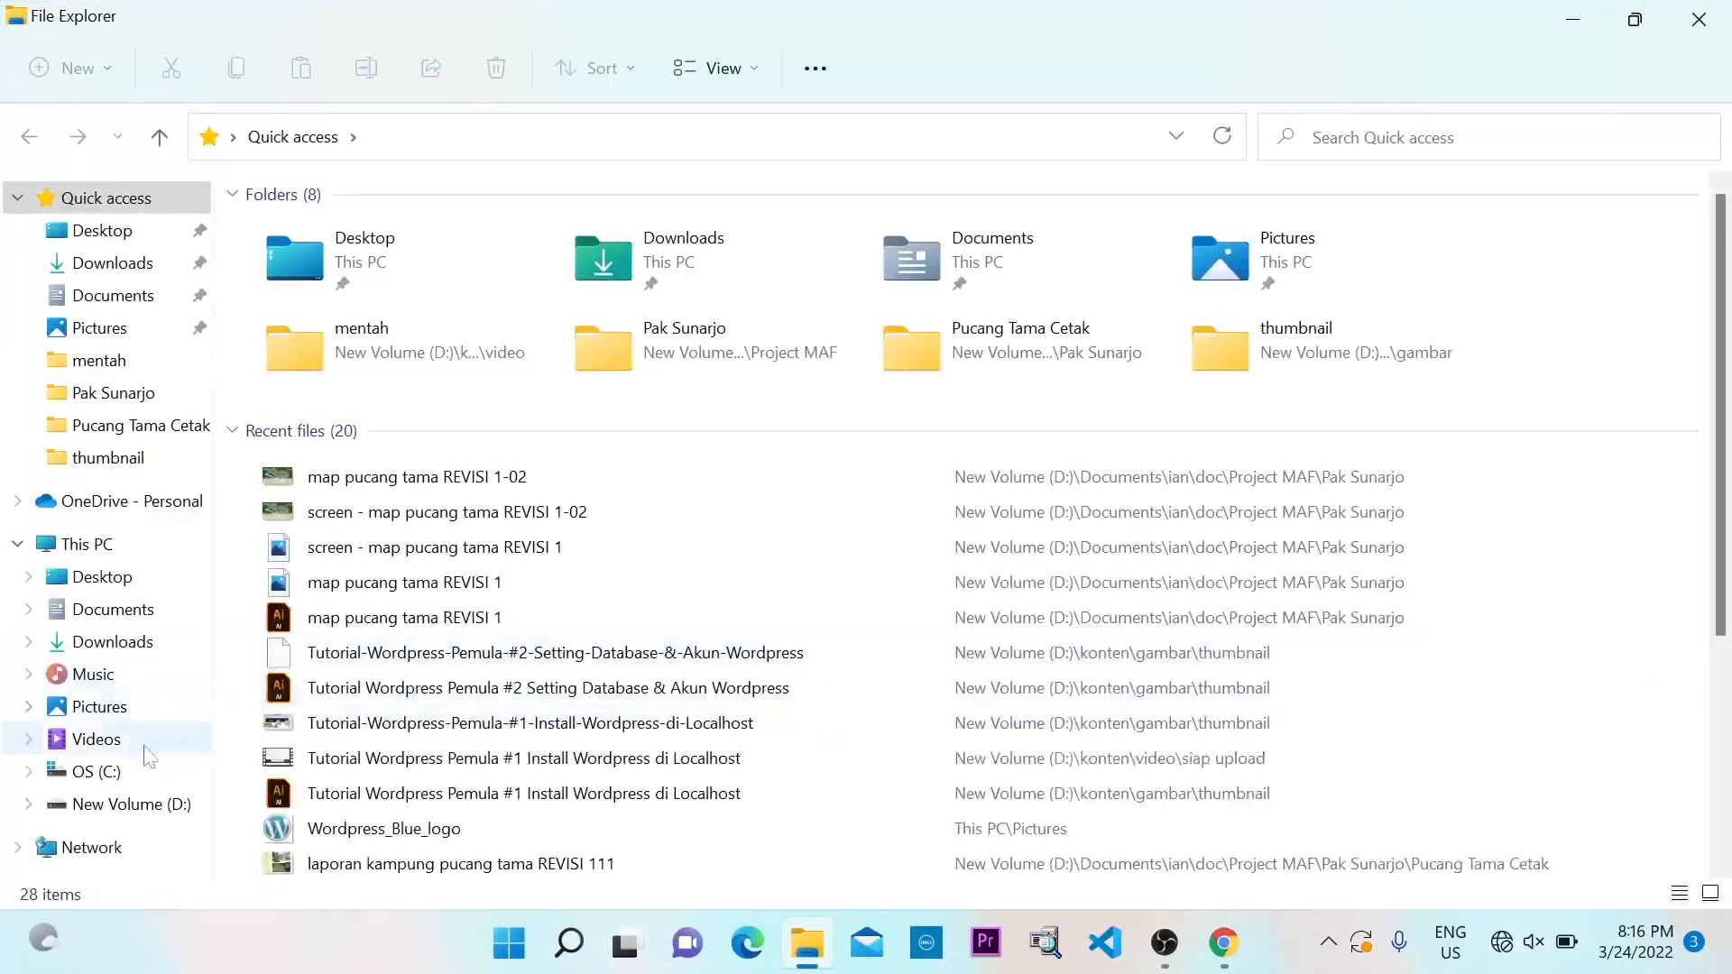
{"action": "left_click", "coordinate": [167, 812]}
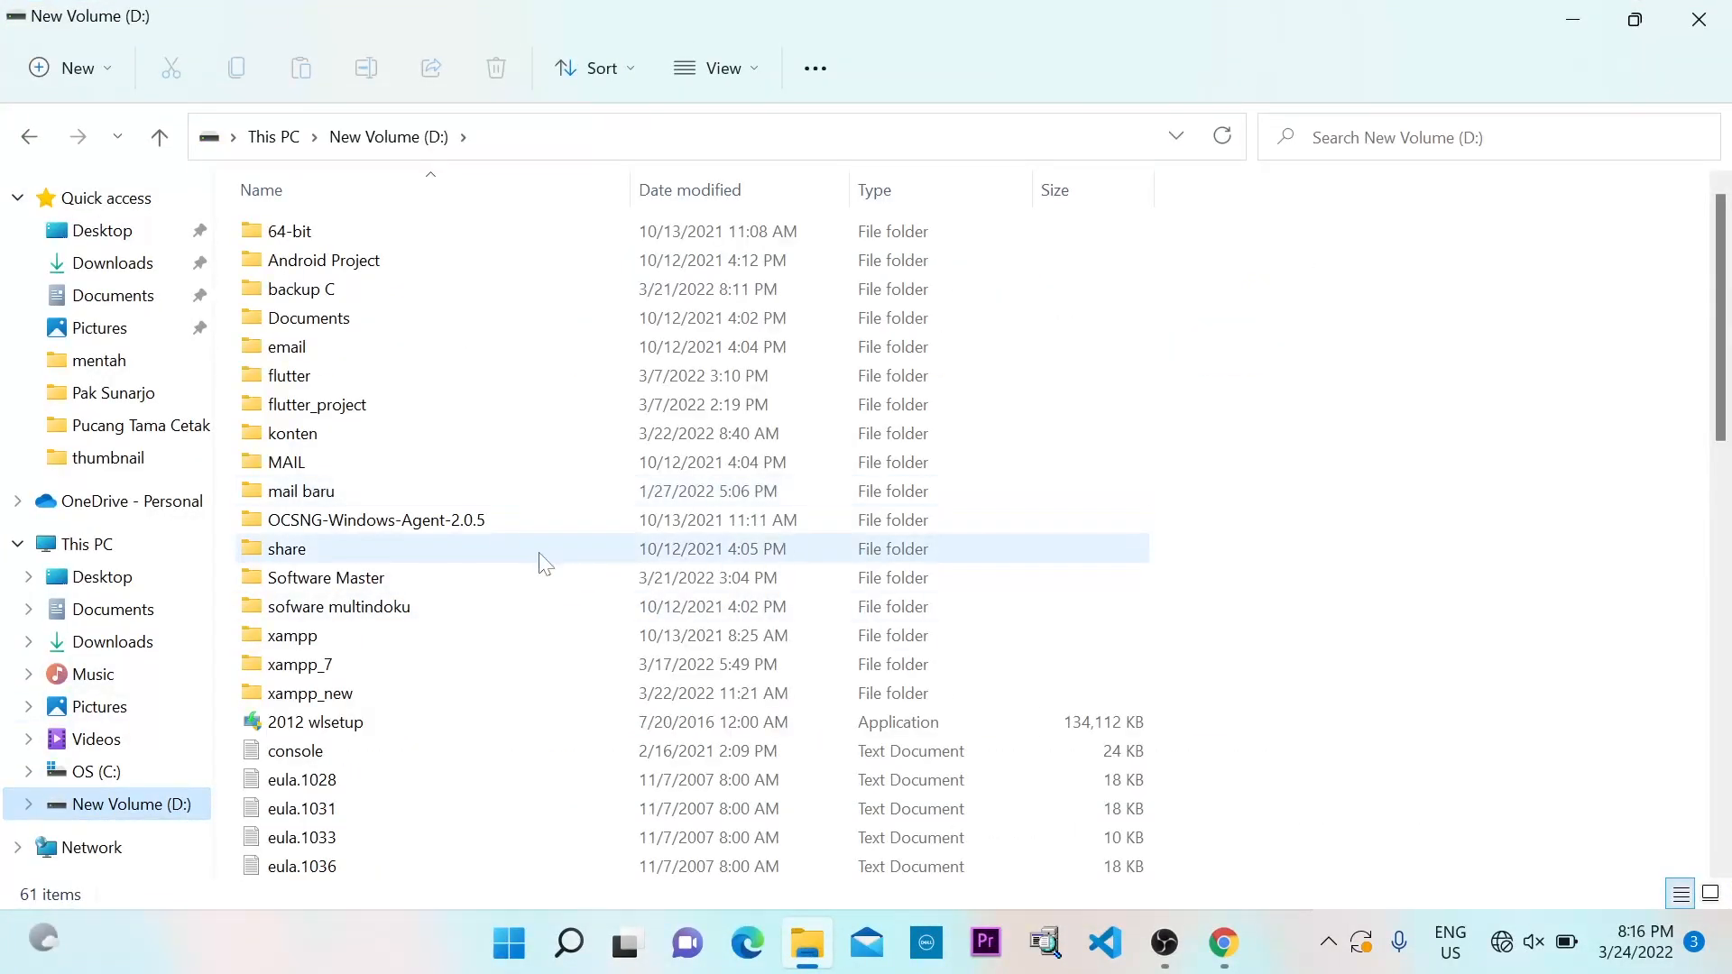
{"action": "double_click", "coordinate": [361, 692]}
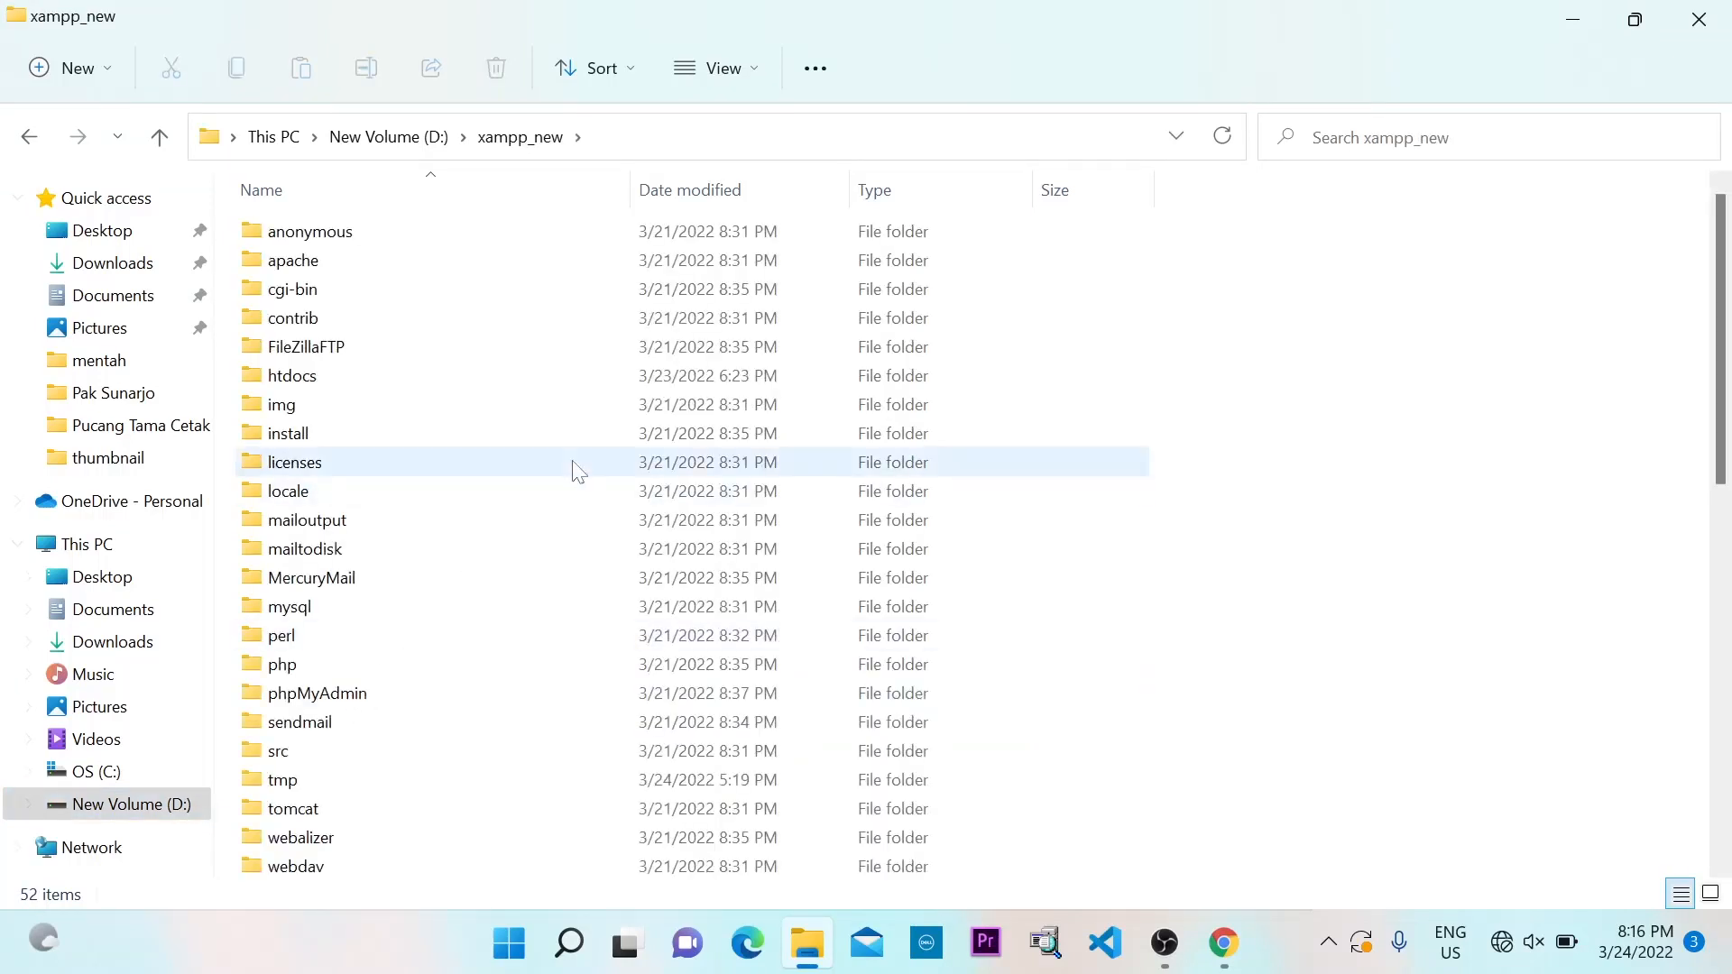
{"action": "scroll", "coordinate": [436, 473], "scroll_direction": "down", "scroll_amount": 10}
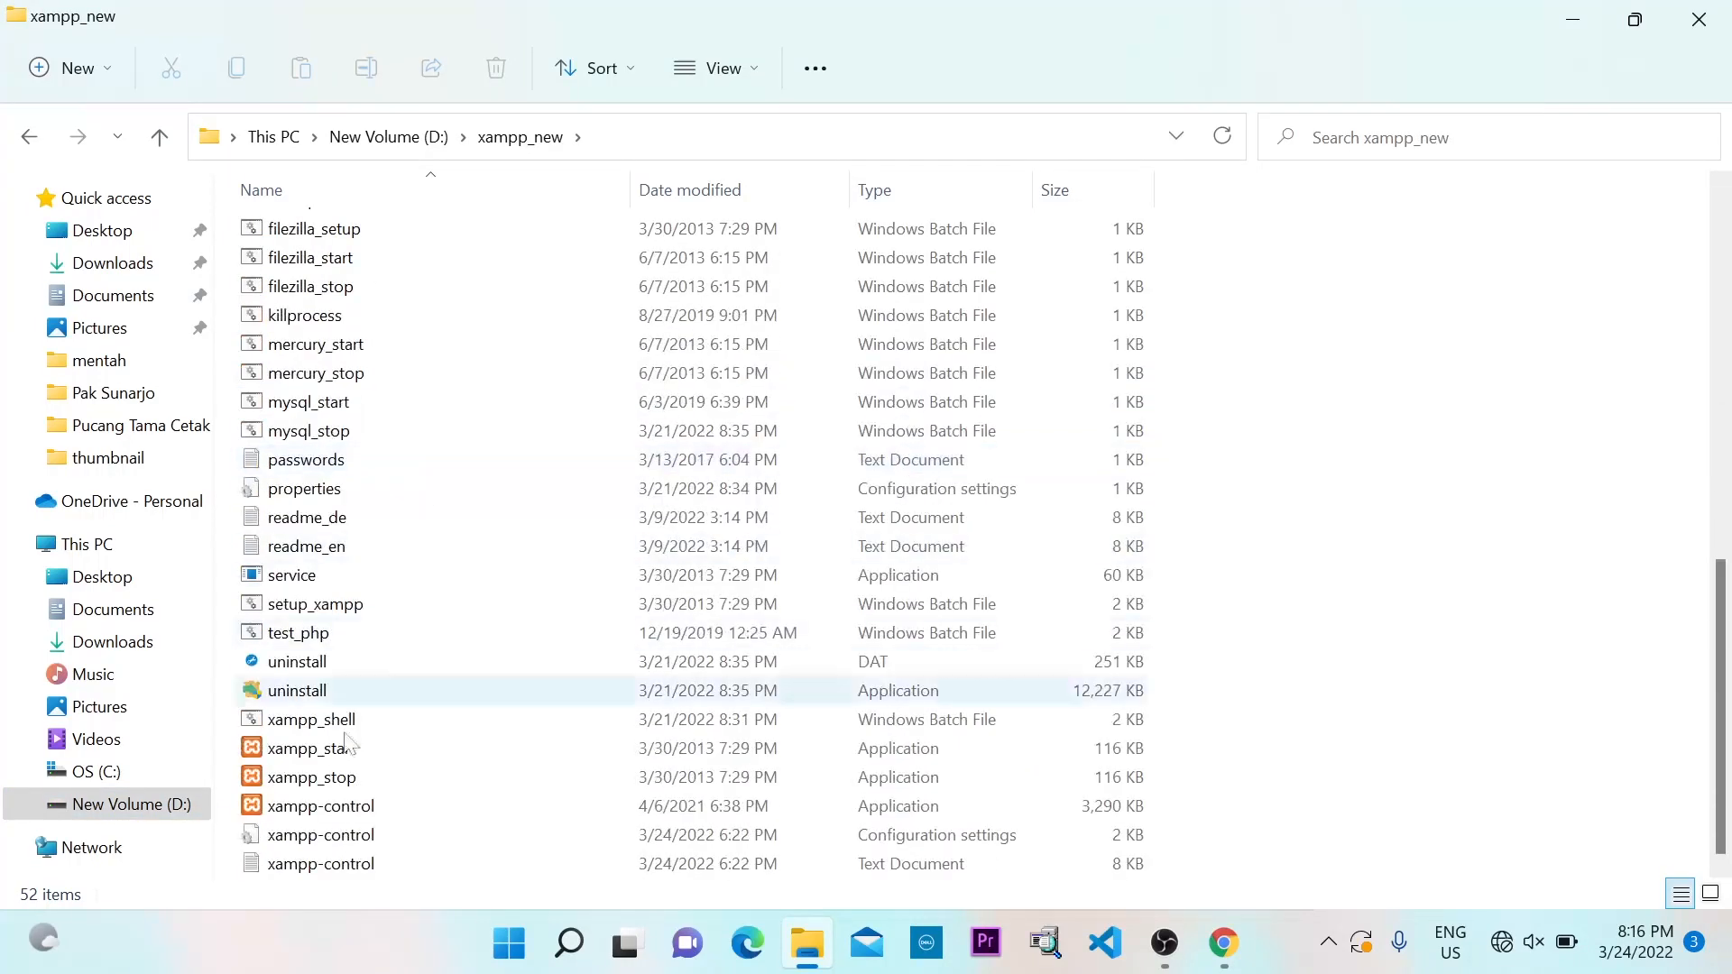
{"action": "double_click", "coordinate": [362, 810]}
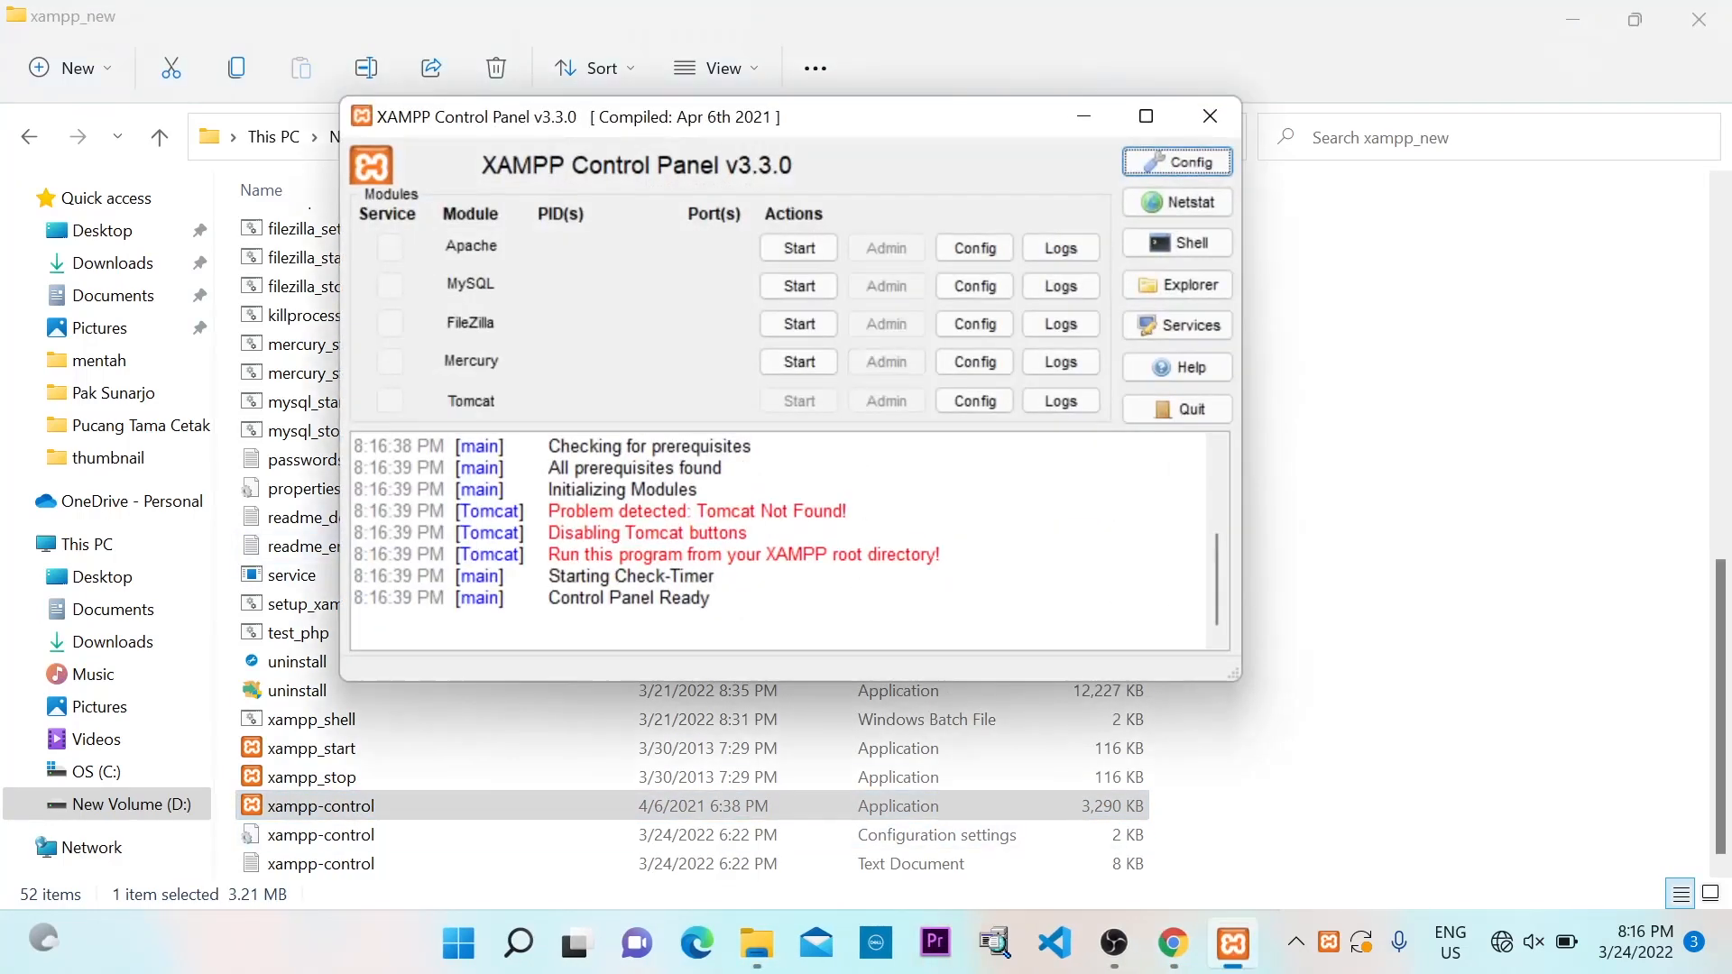
Start the Apache and MySQL servers in the XAMPP Control Panel
{"action": "left_click", "coordinate": [1572, 19]}
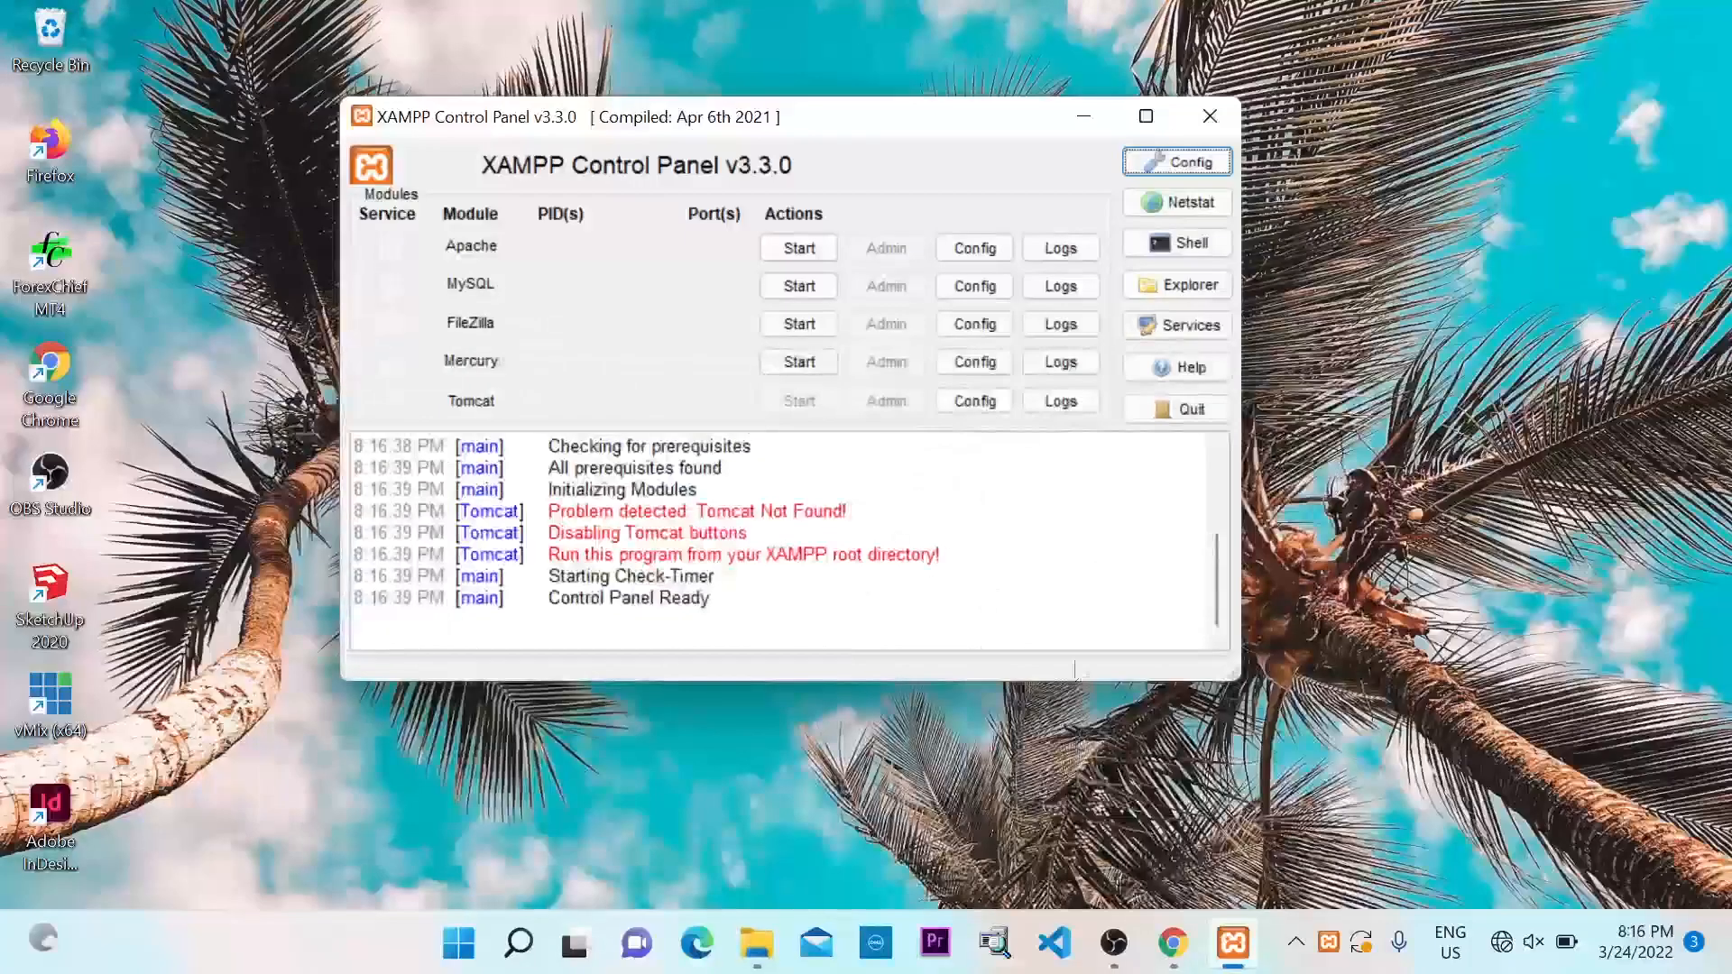
{"action": "left_click", "coordinate": [798, 248]}
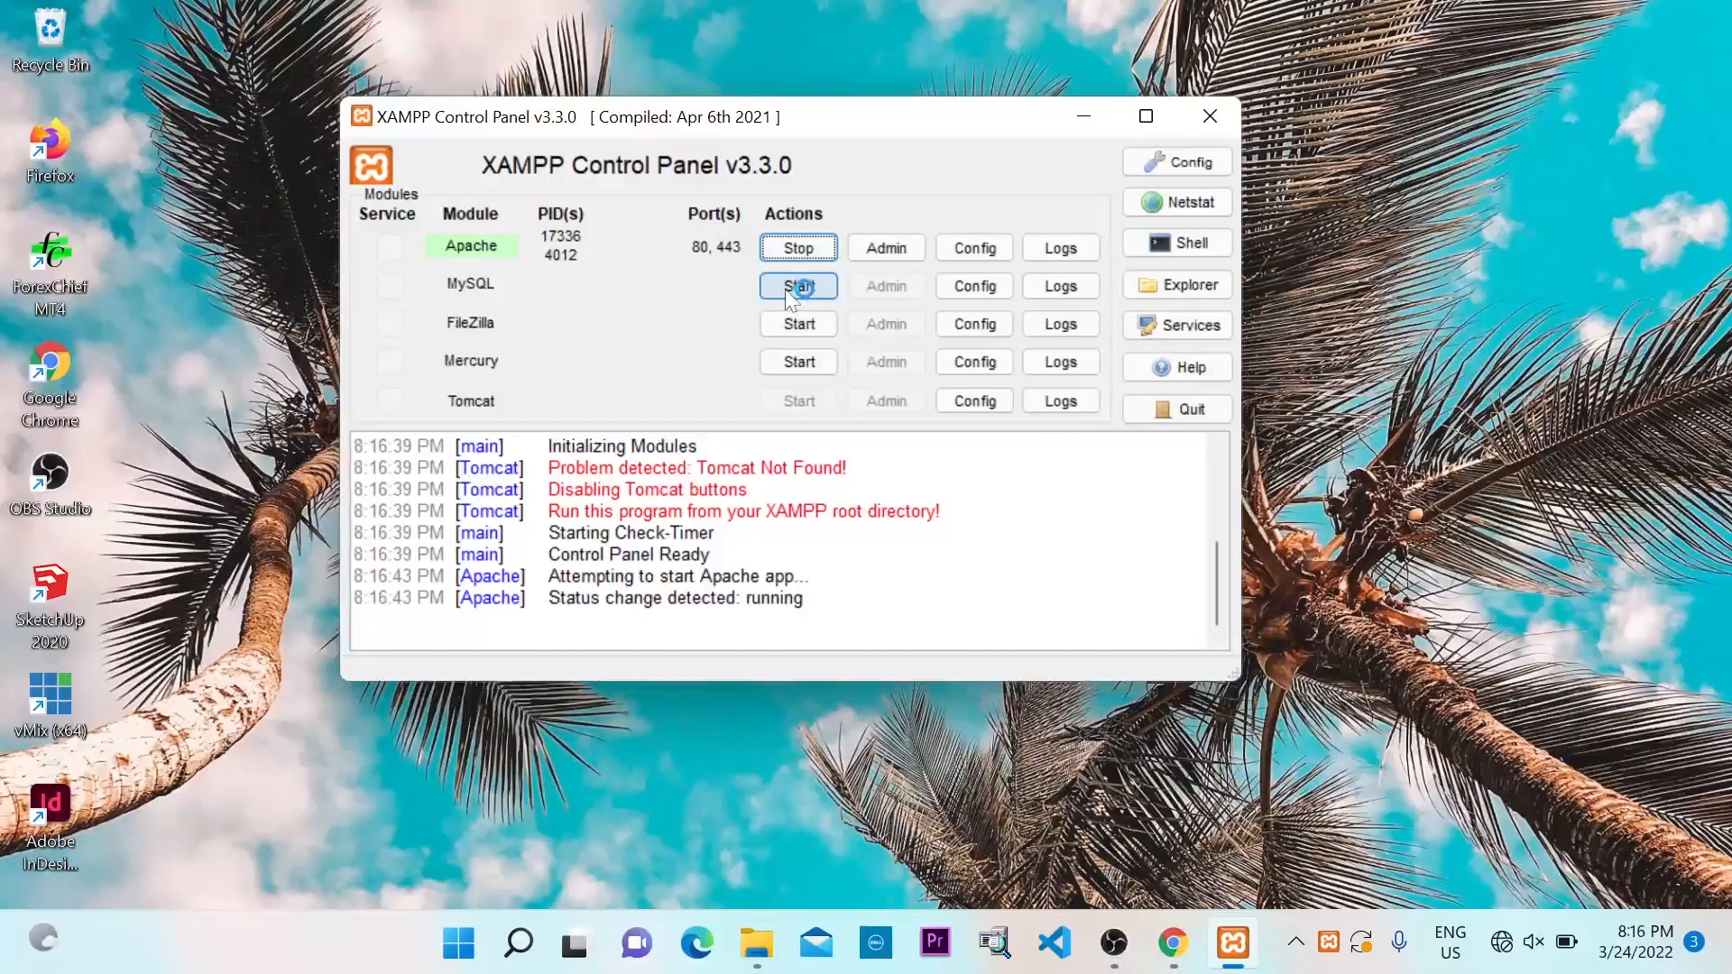
{"action": "left_click", "coordinate": [787, 287]}
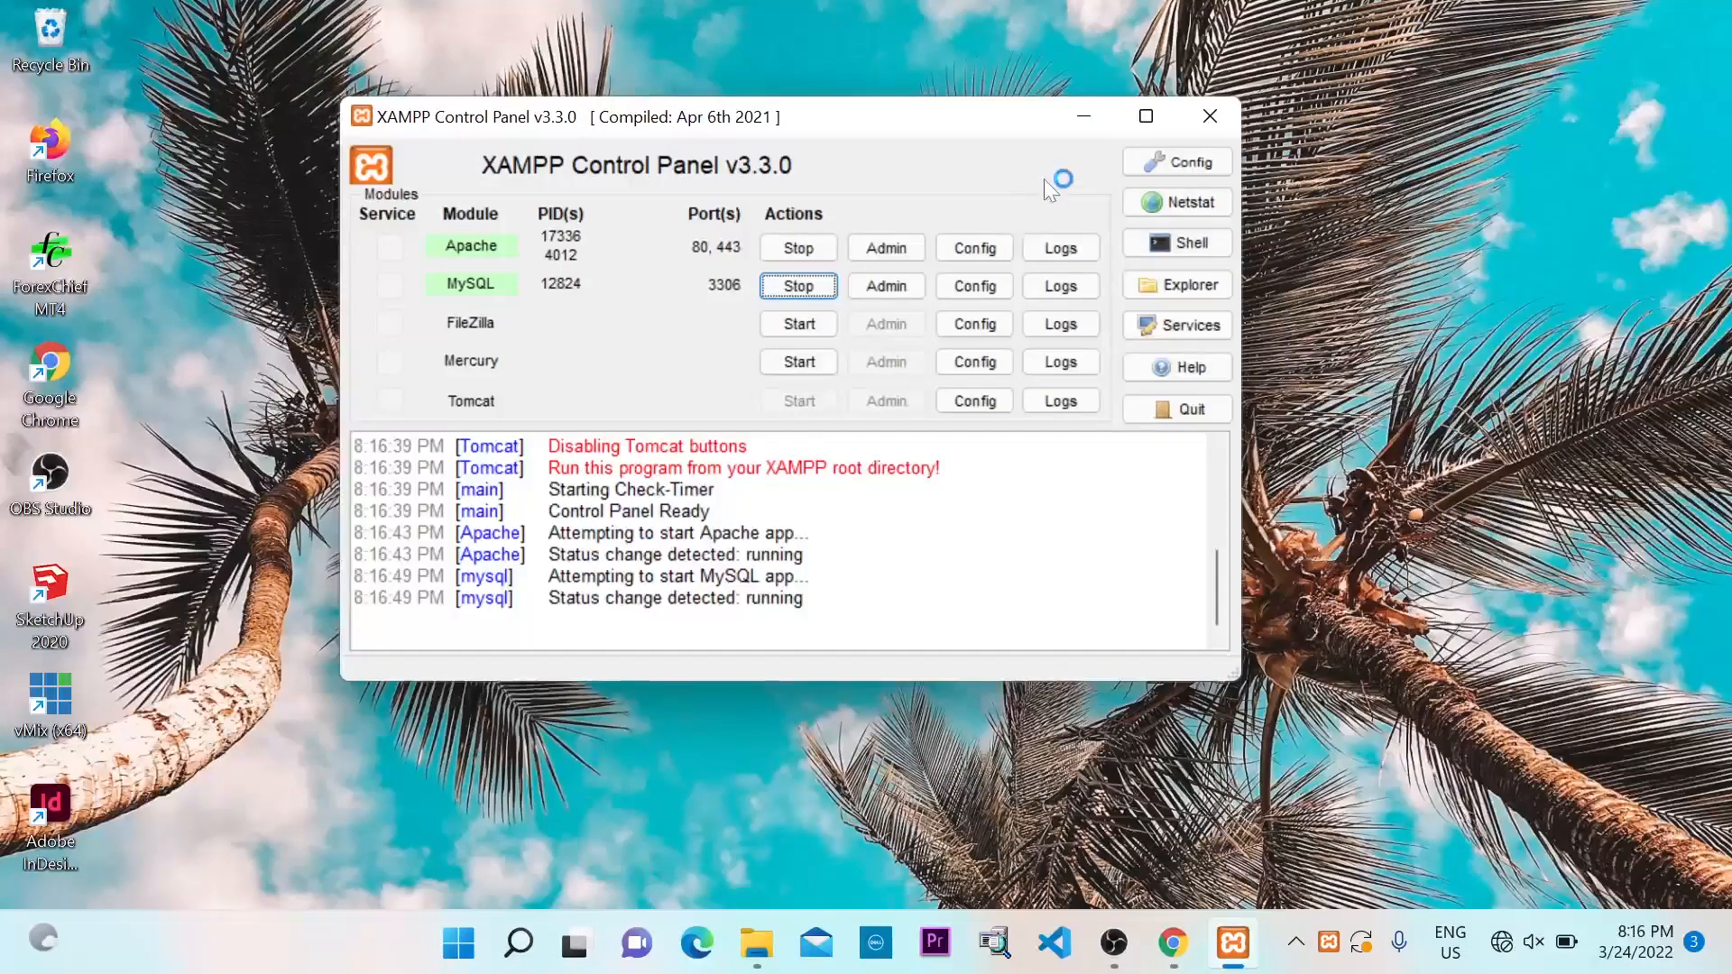
Switch the desktop to the next wallpaper and launch Google Chrome
{"action": "left_click", "coordinate": [1083, 119]}
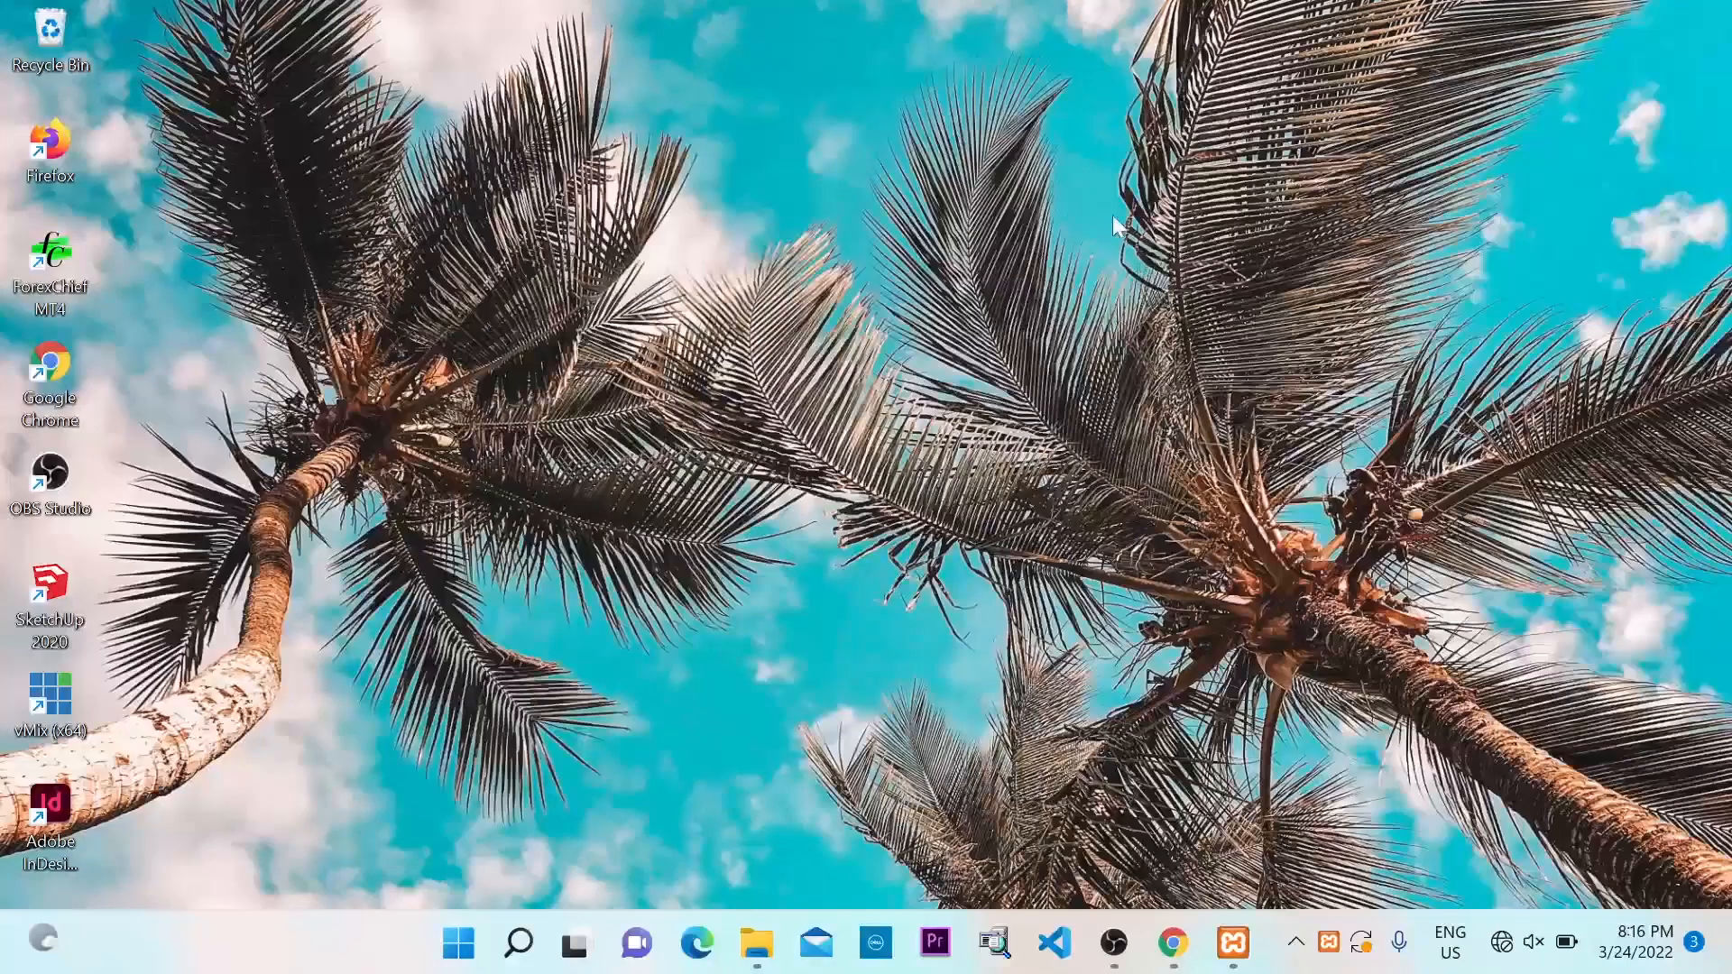
{"action": "right_click", "coordinate": [1039, 128]}
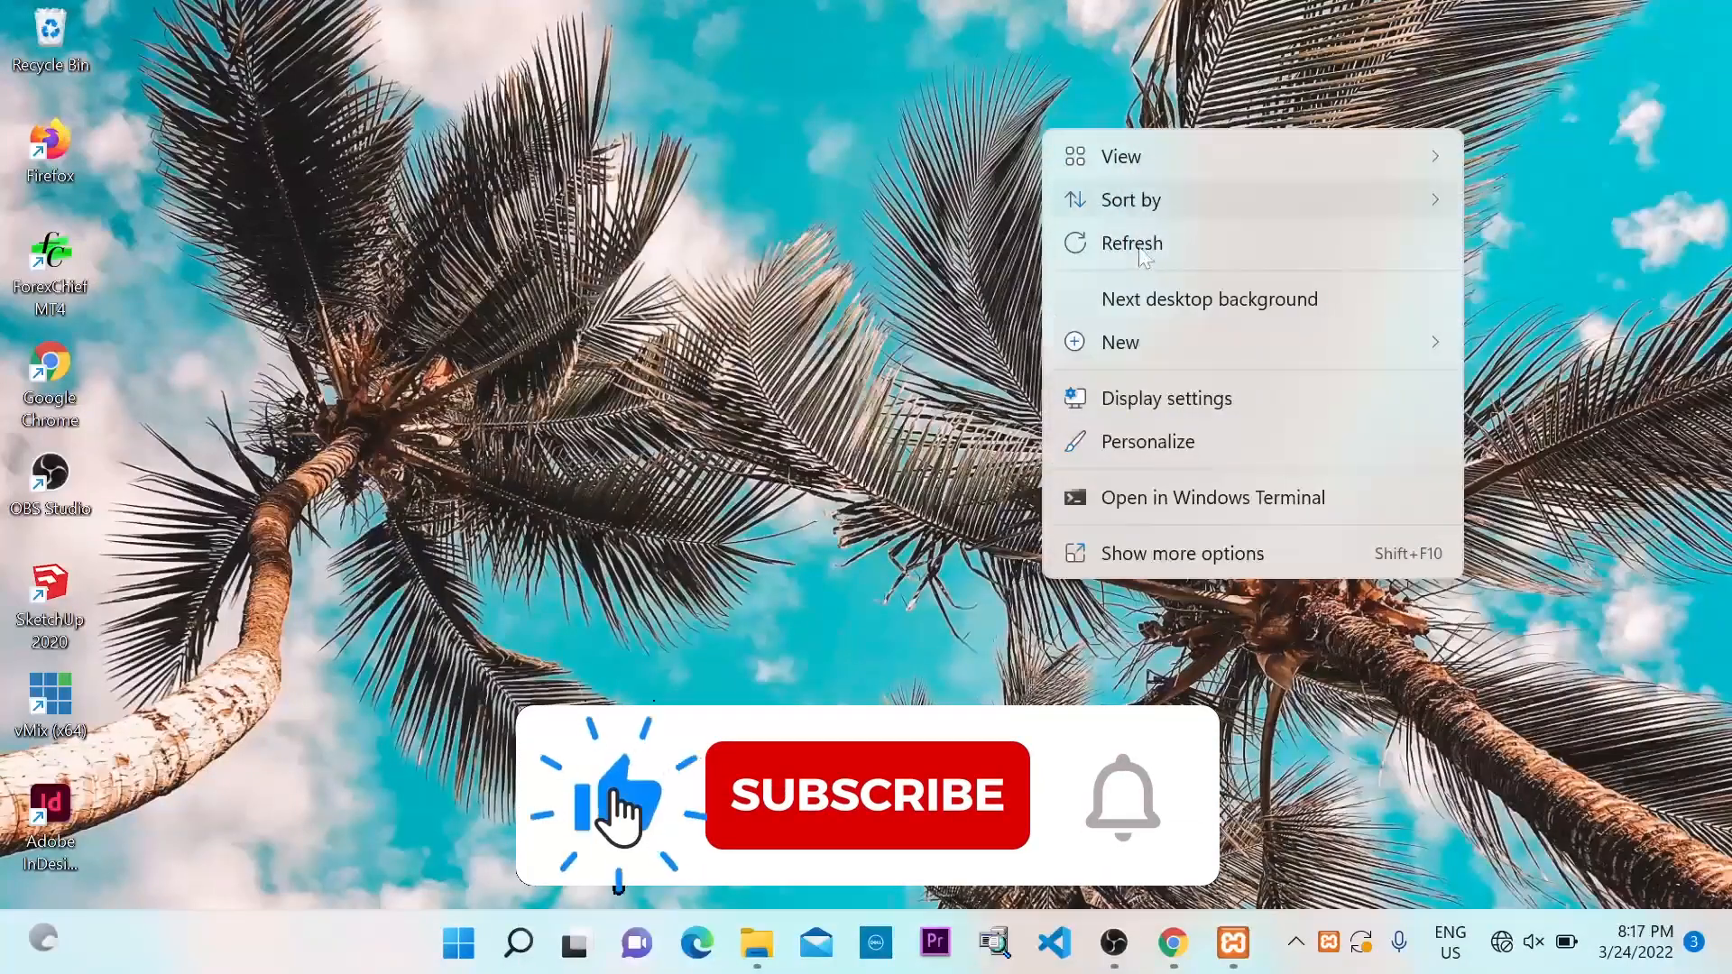
{"action": "left_click", "coordinate": [1154, 299]}
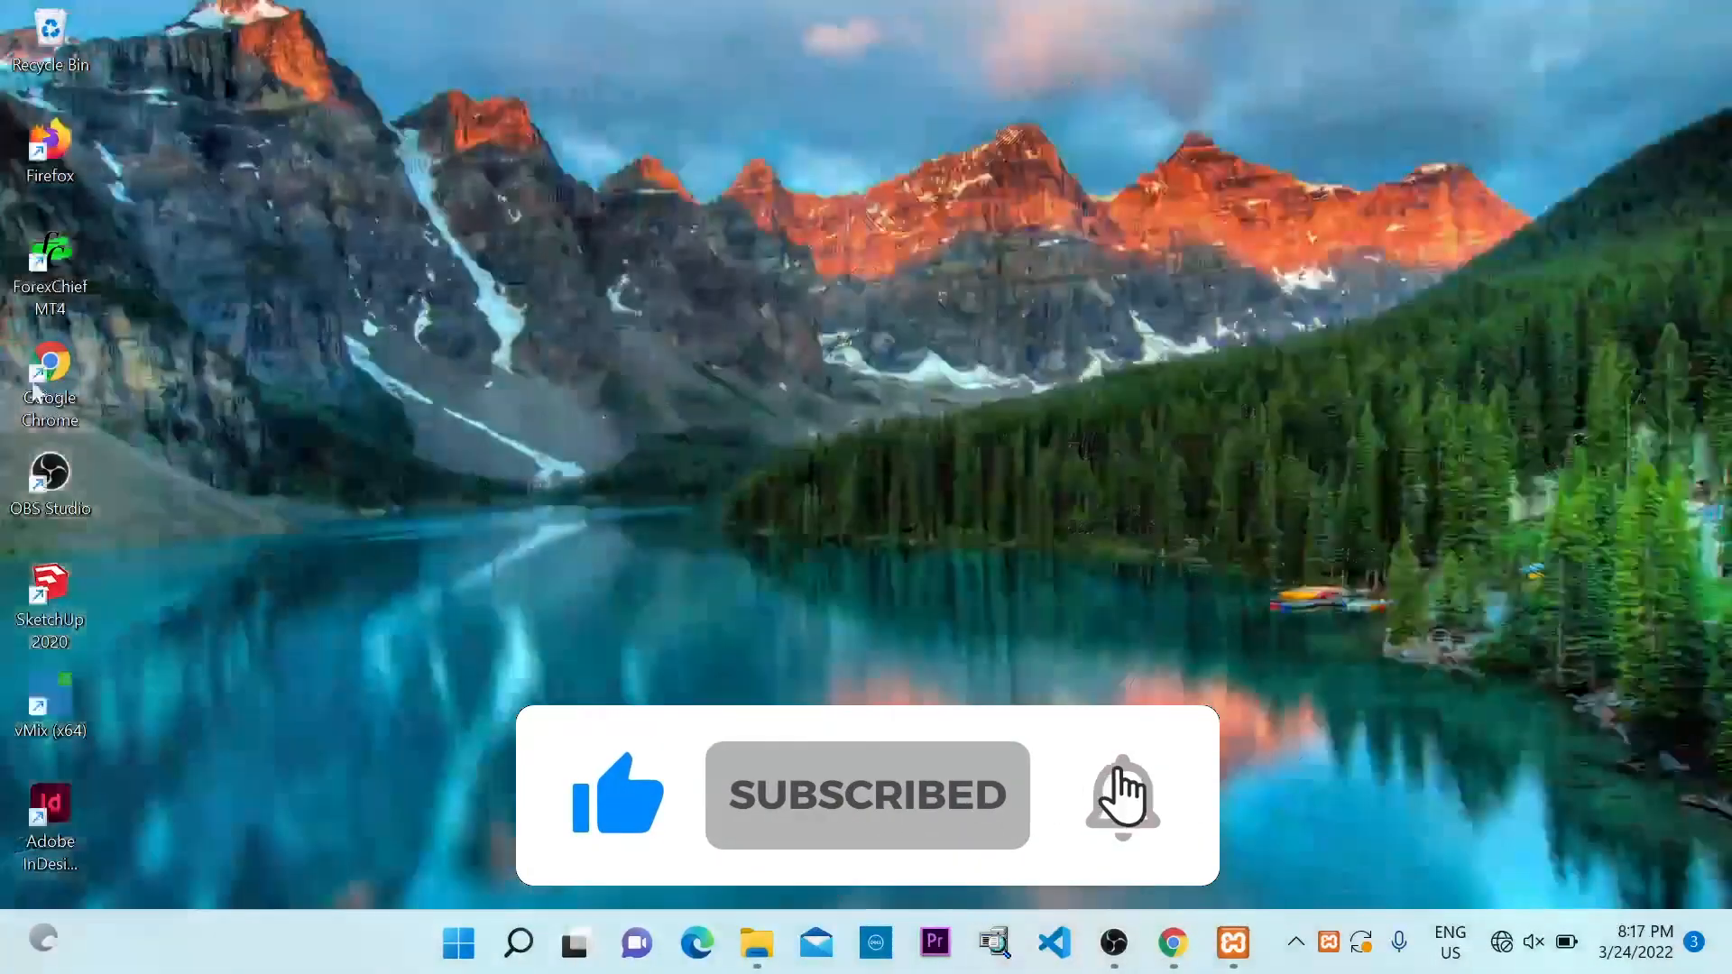
{"action": "left_click", "coordinate": [1176, 954]}
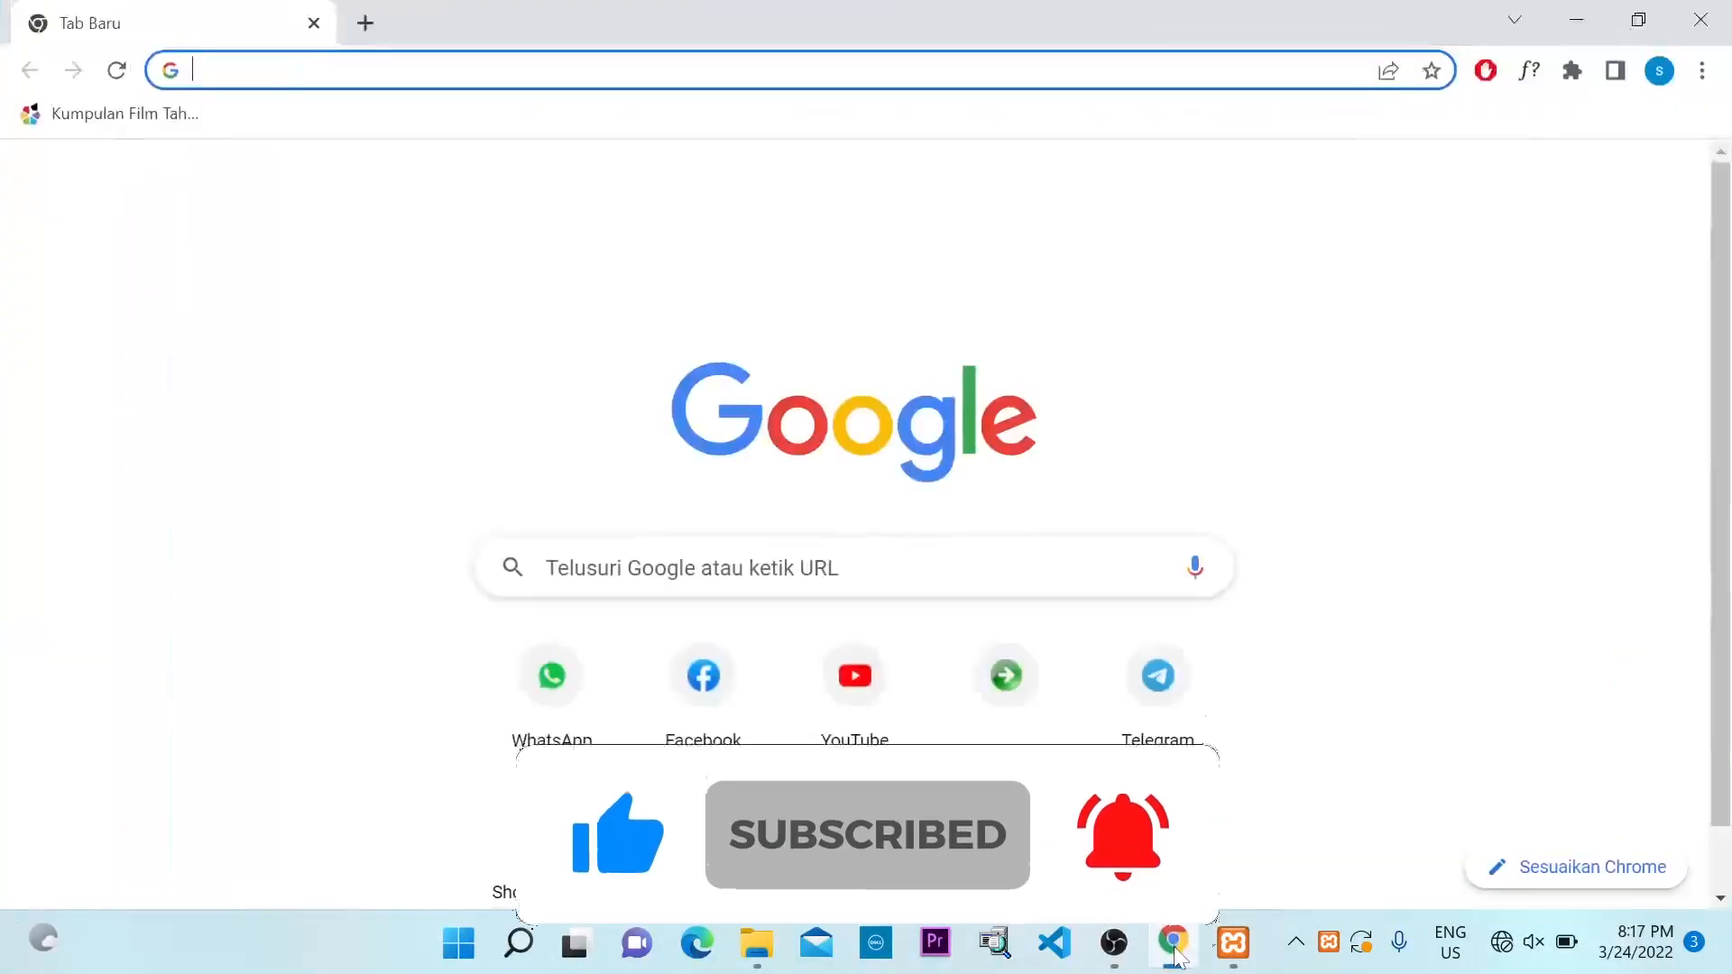
Load localhost/wordpress in Chrome
{"action": "left_click", "coordinate": [704, 71]}
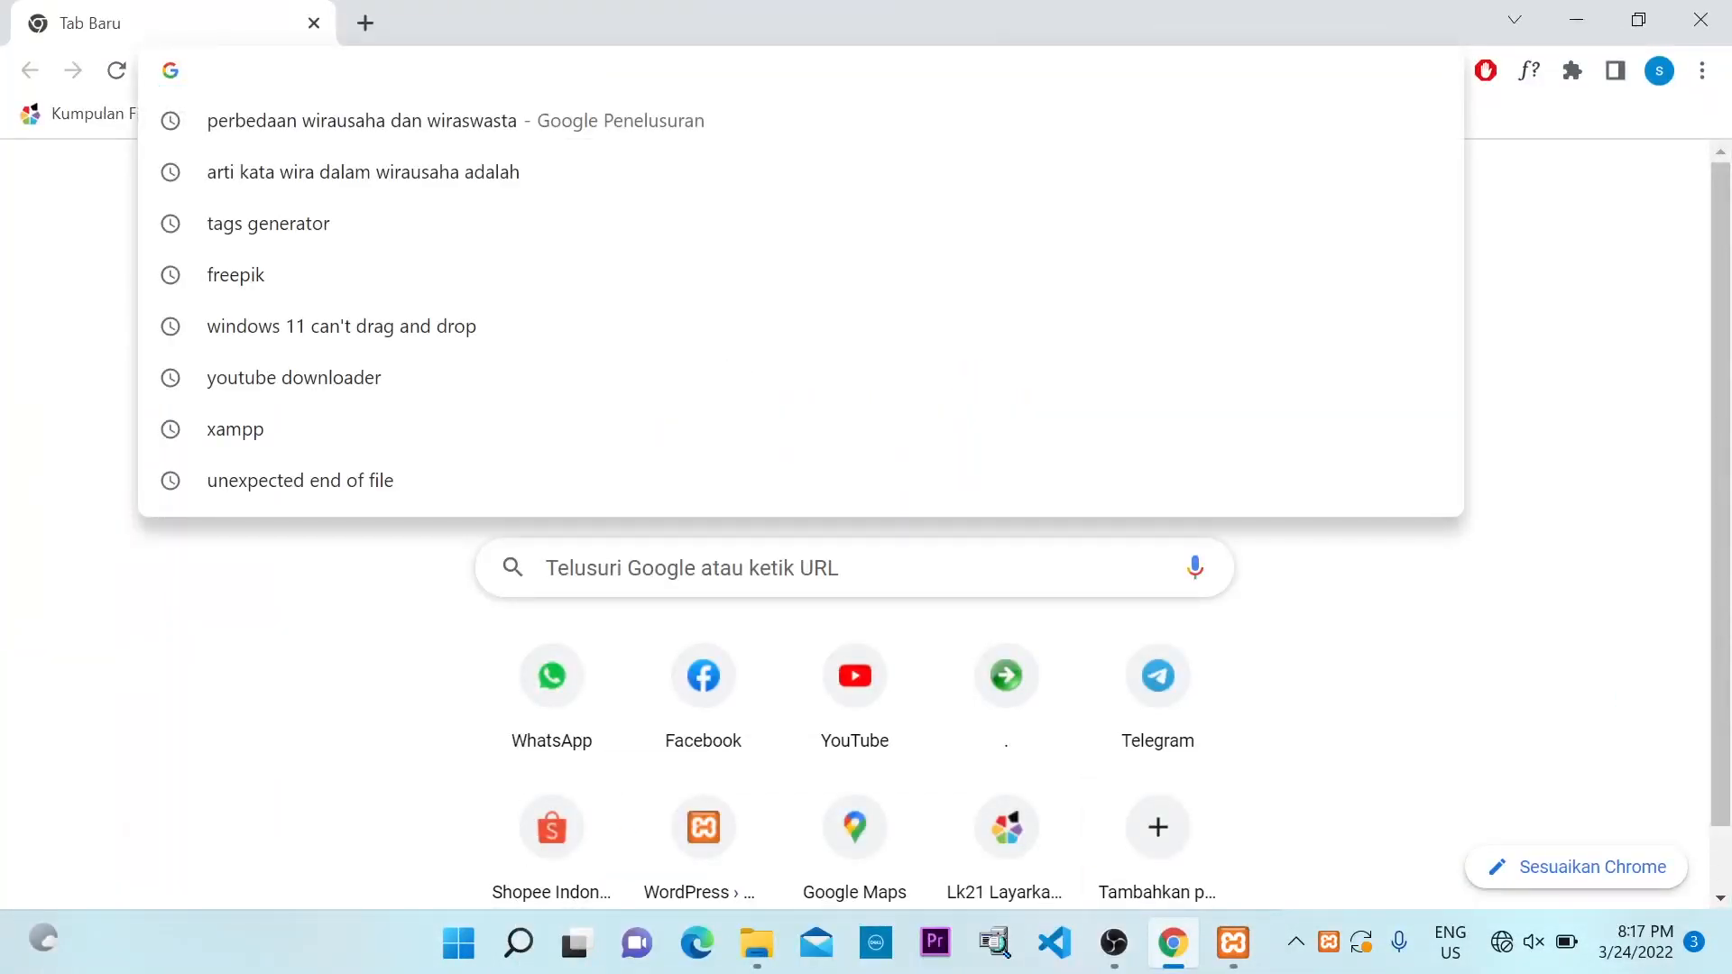
{"action": "type", "text": "localhost"}
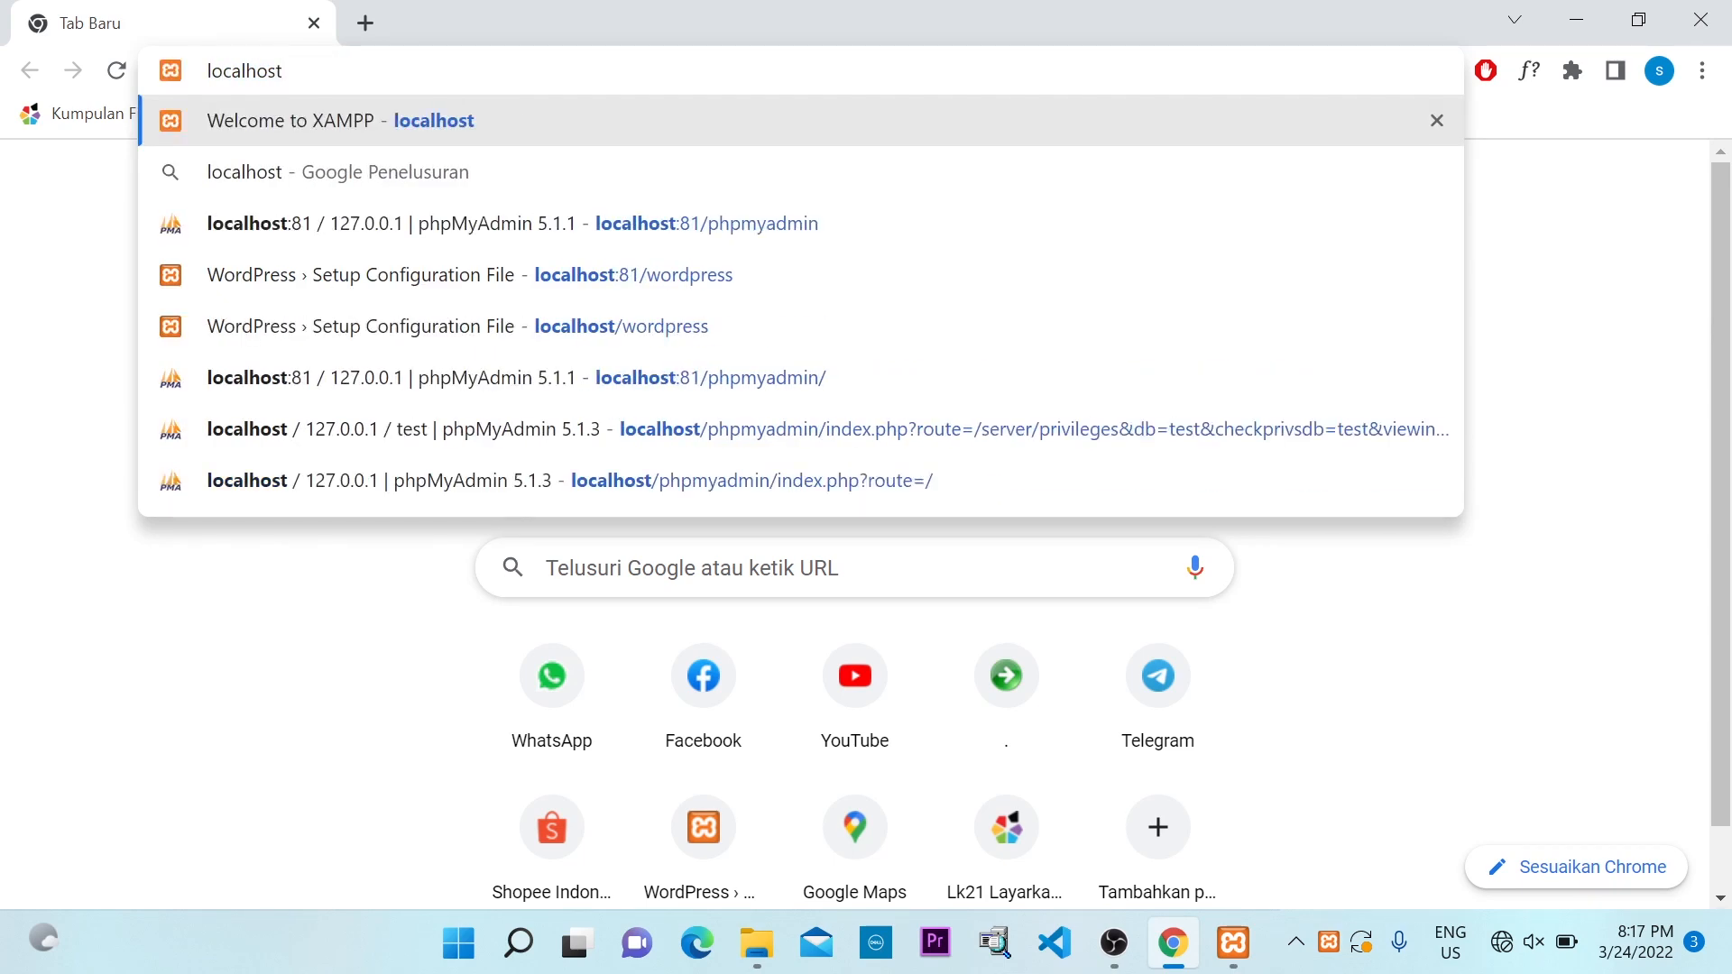
{"action": "type", "text": "/"}
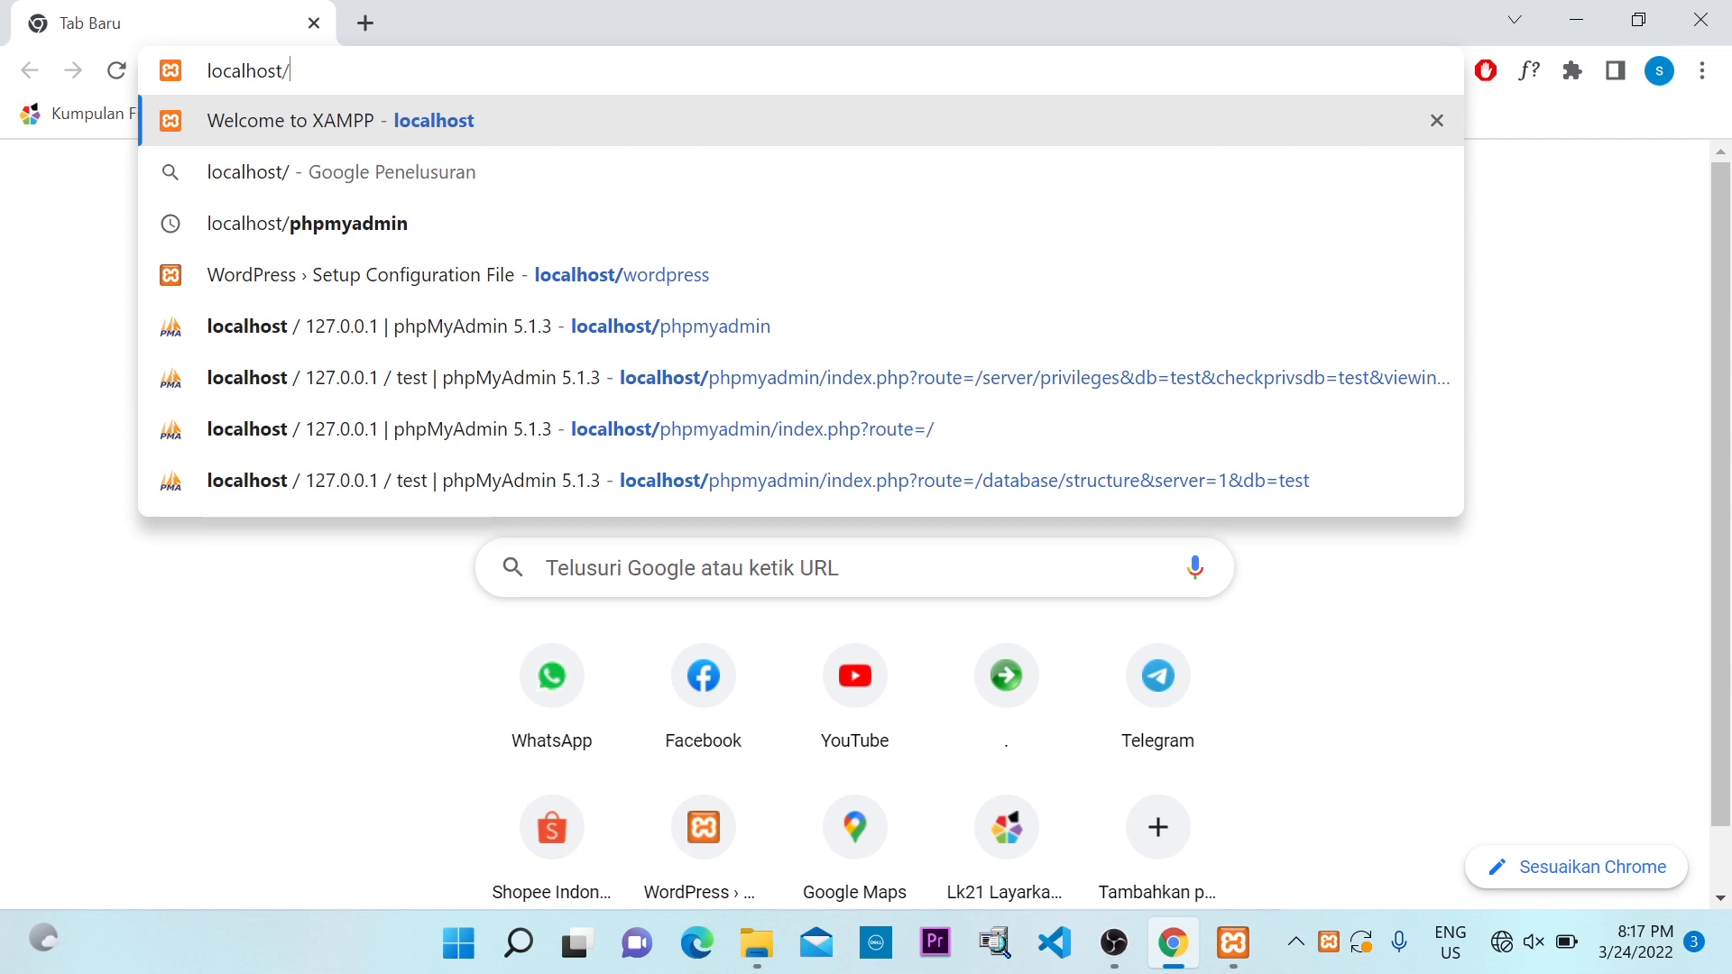
{"action": "type", "text": "word"}
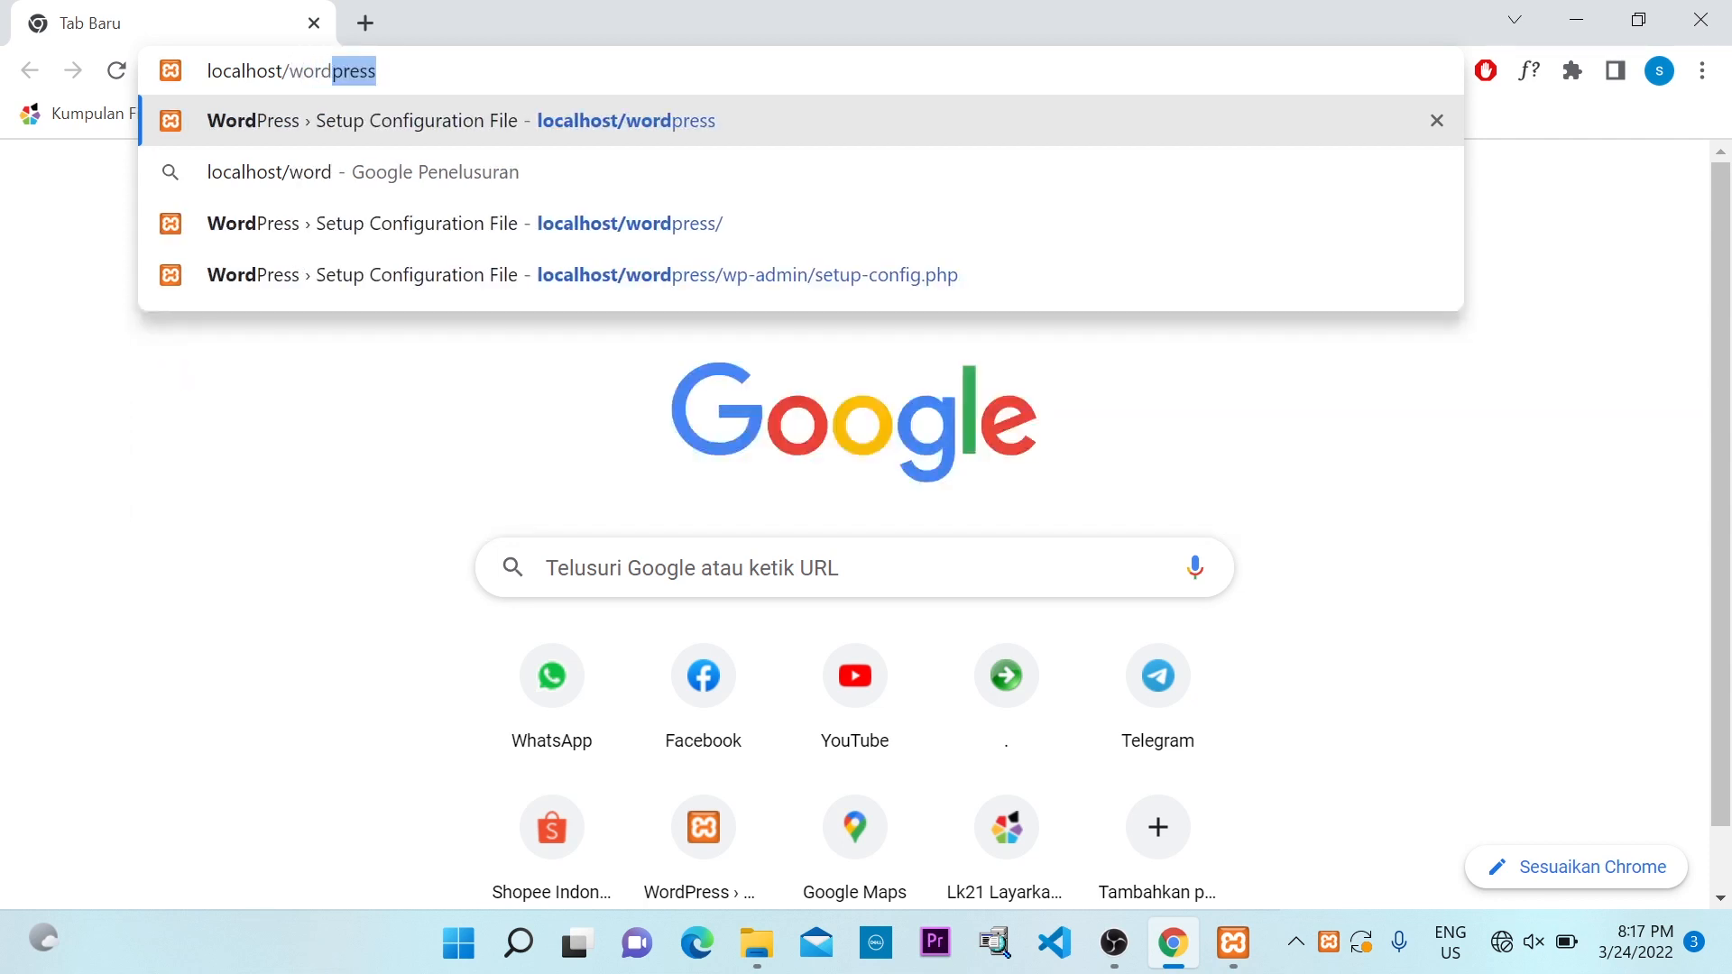
{"action": "type", "text": "press"}
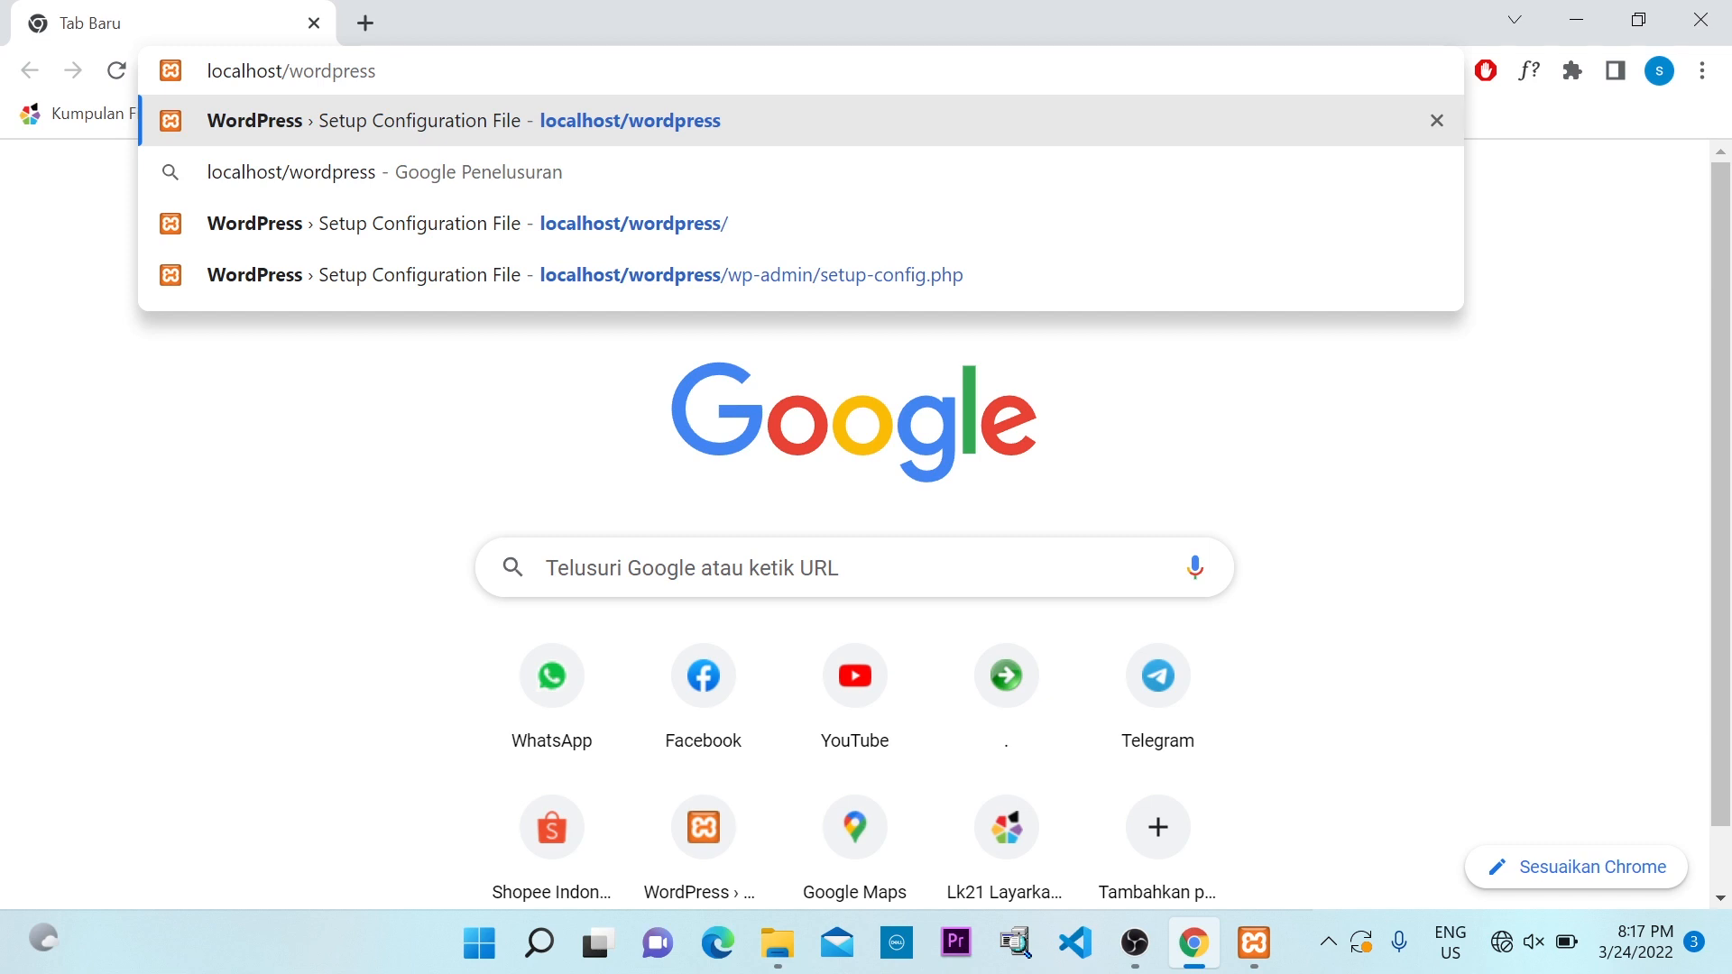
{"action": "key", "text": "Return"}
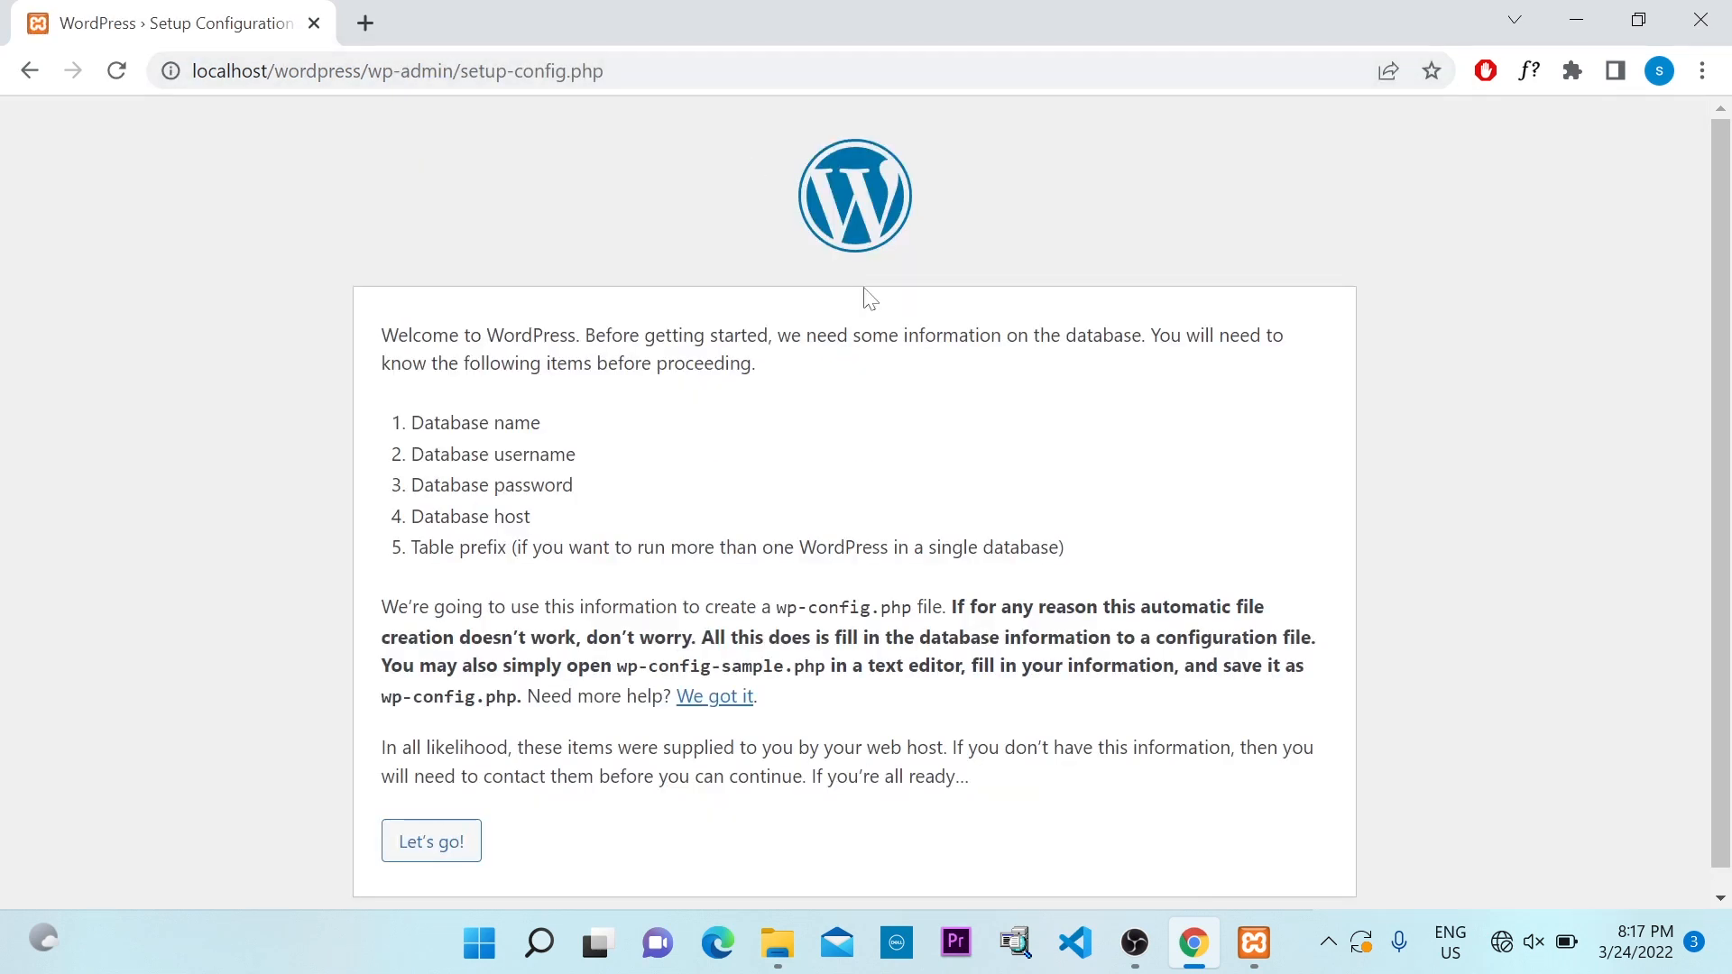
Read the setup welcome page's database requirements, then add a new blank tab
{"action": "scroll", "coordinate": [881, 300], "scroll_direction": "down", "scroll_amount": 1}
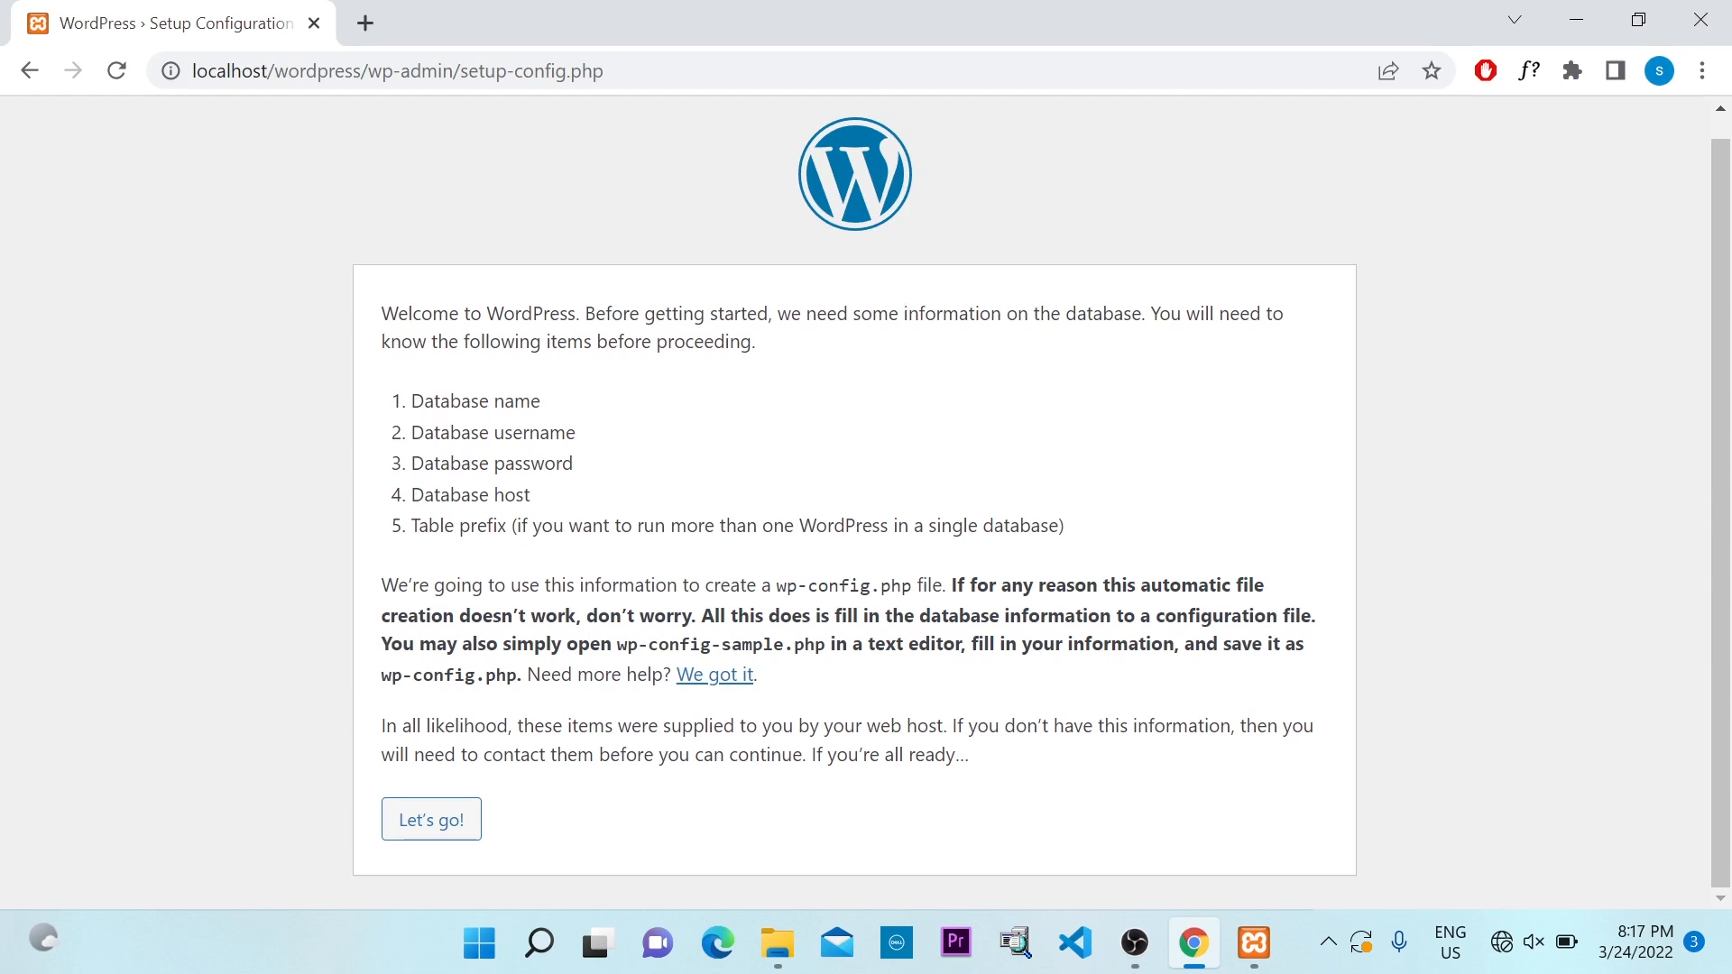
{"action": "left_click_drag", "start_coordinate": [383, 316], "coordinate": [784, 344]}
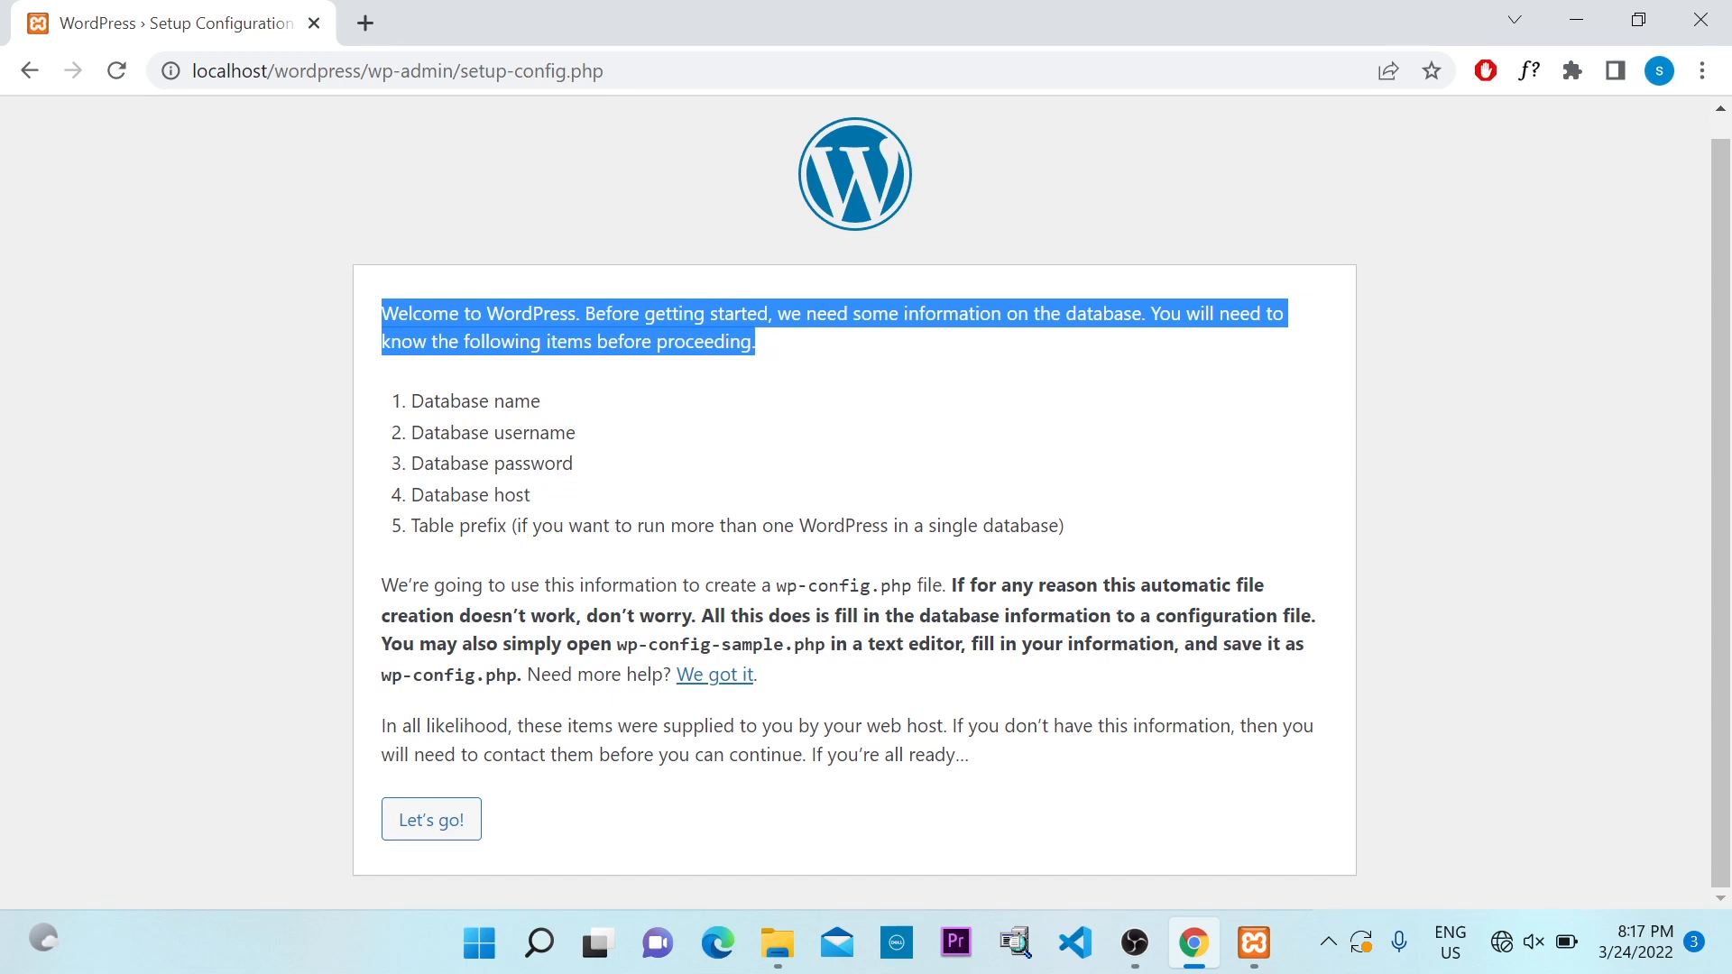
{"action": "left_click", "coordinate": [571, 411]}
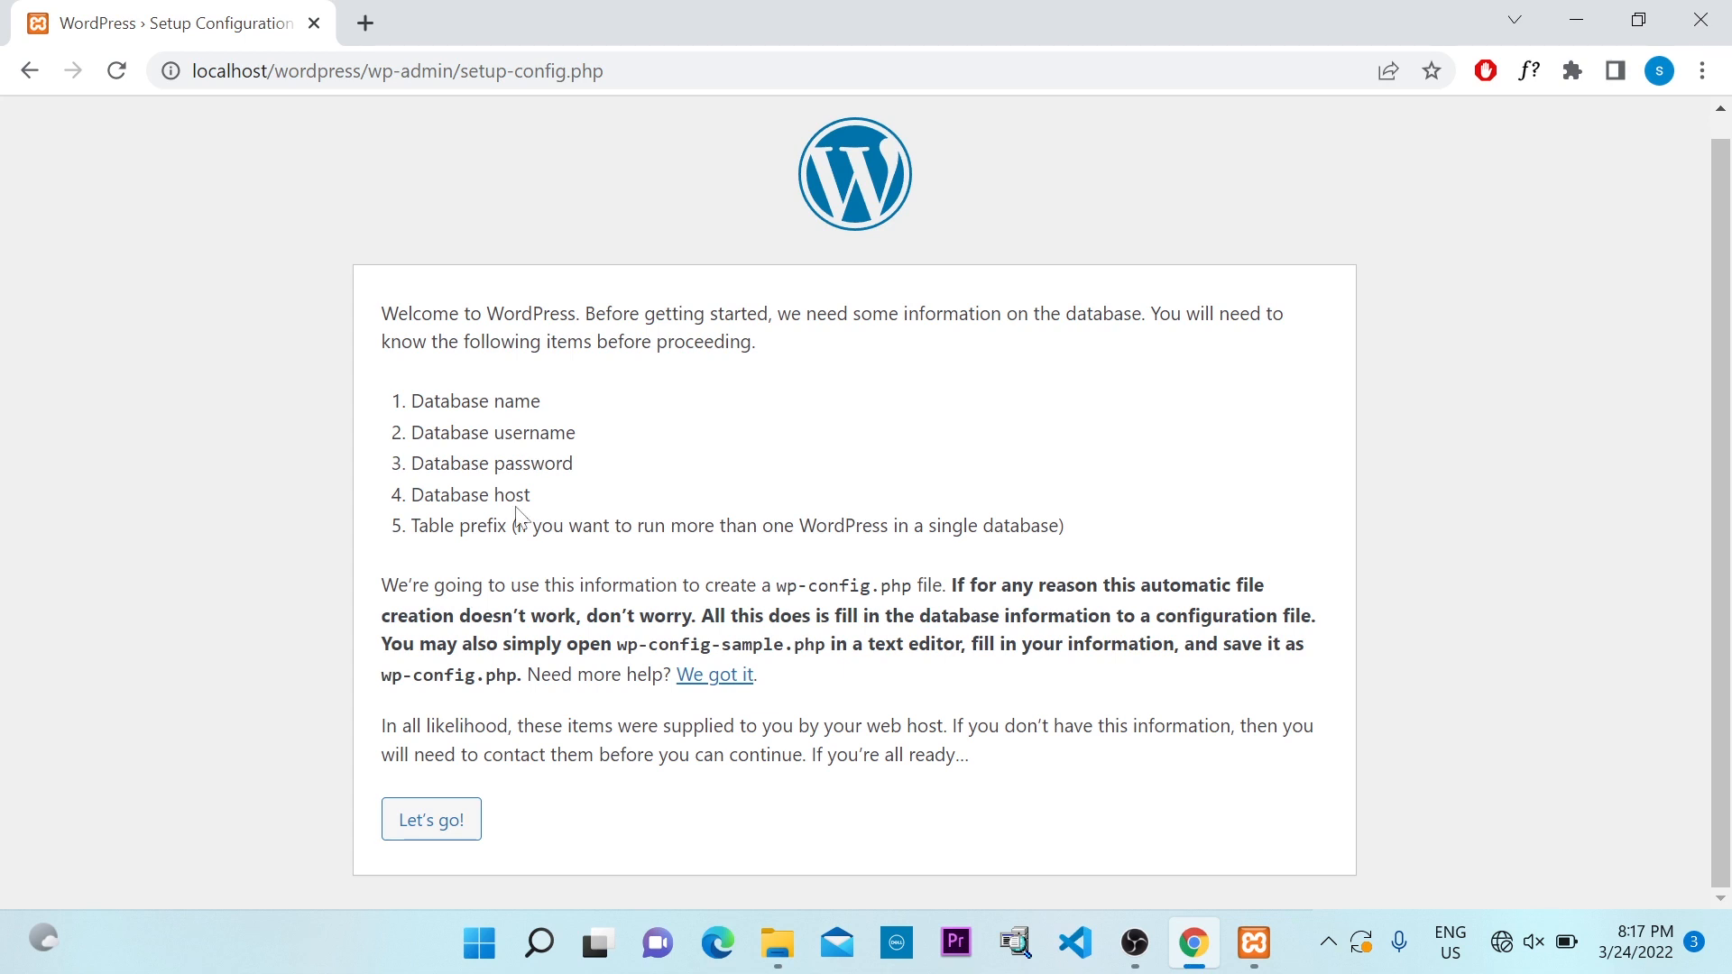
{"action": "left_click", "coordinate": [366, 23]}
Load localhost/phpmyadmin in the new tab and bring the XAMPP Control Panel forward
{"action": "left_click", "coordinate": [365, 71]}
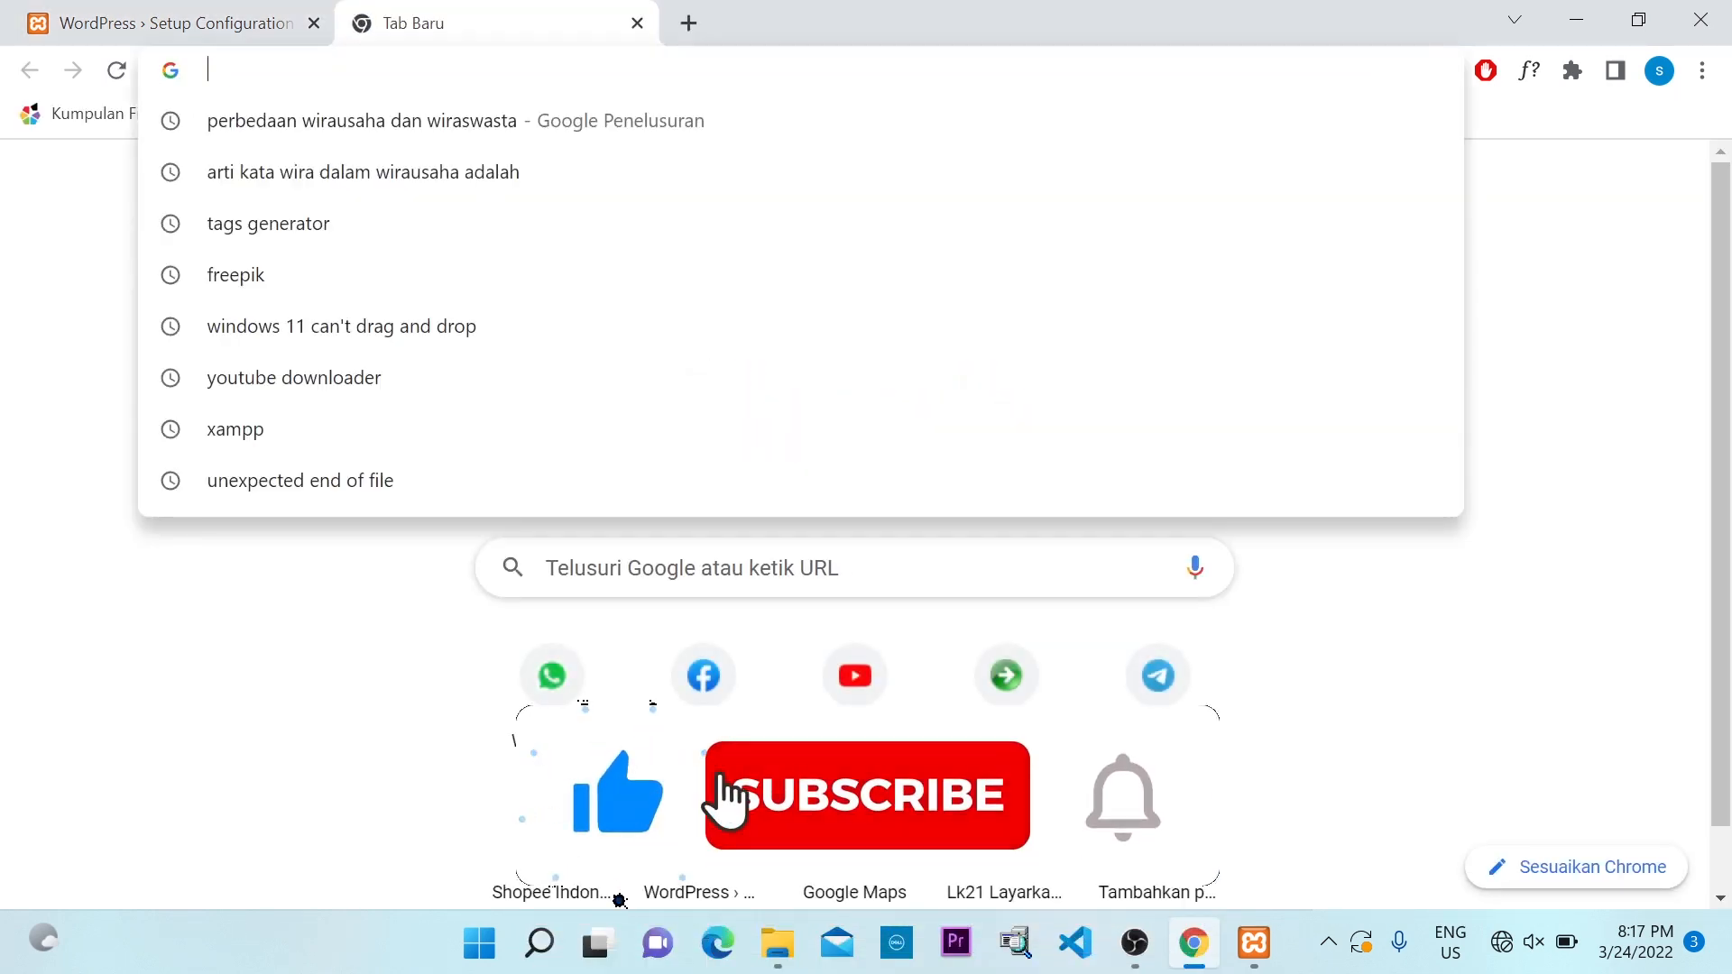
{"action": "type", "text": "local"}
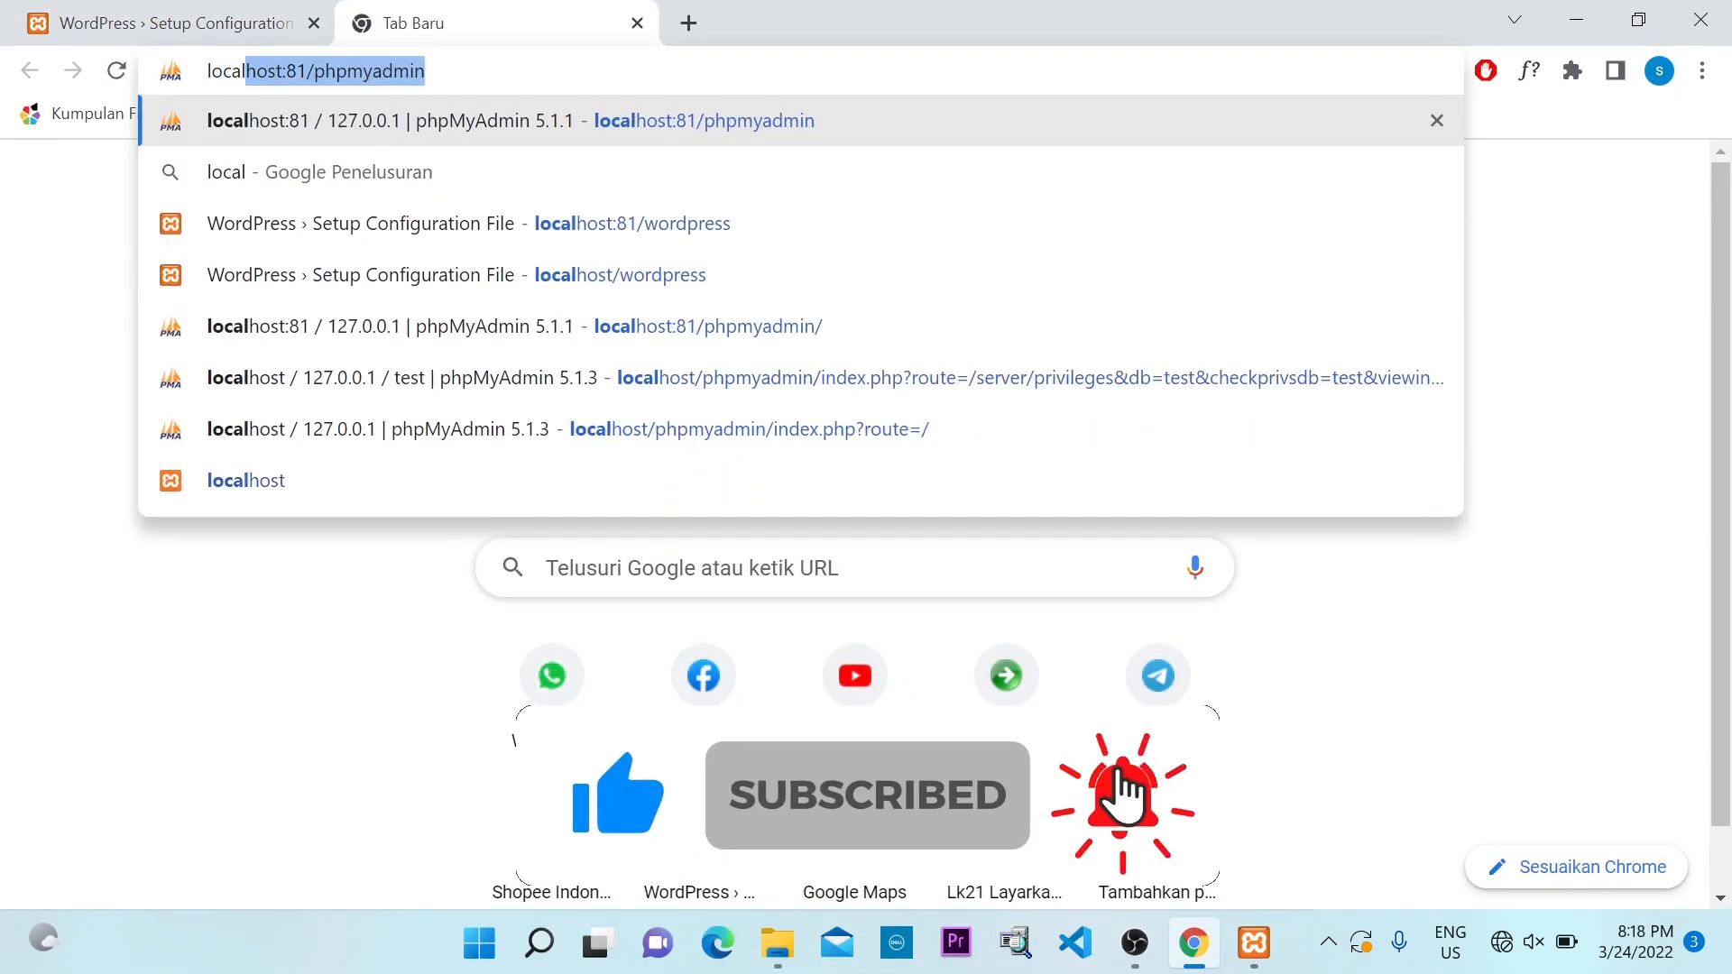
{"action": "type", "text": "host/"}
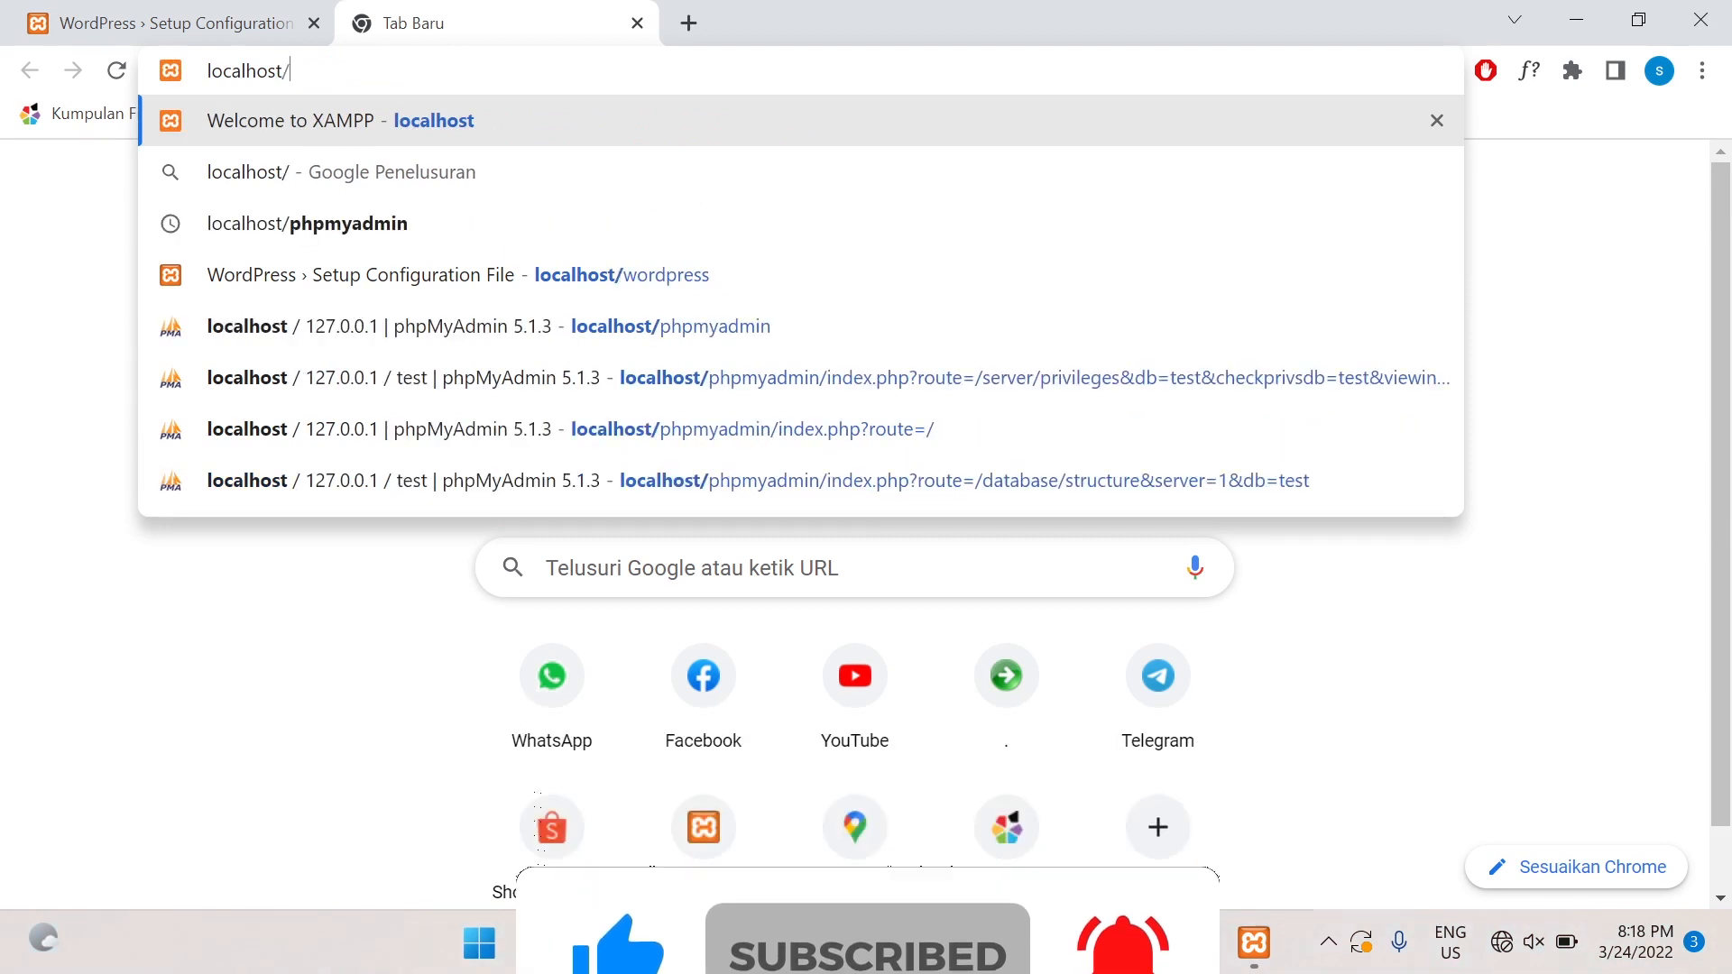
{"action": "type", "text": "phpmyadmin"}
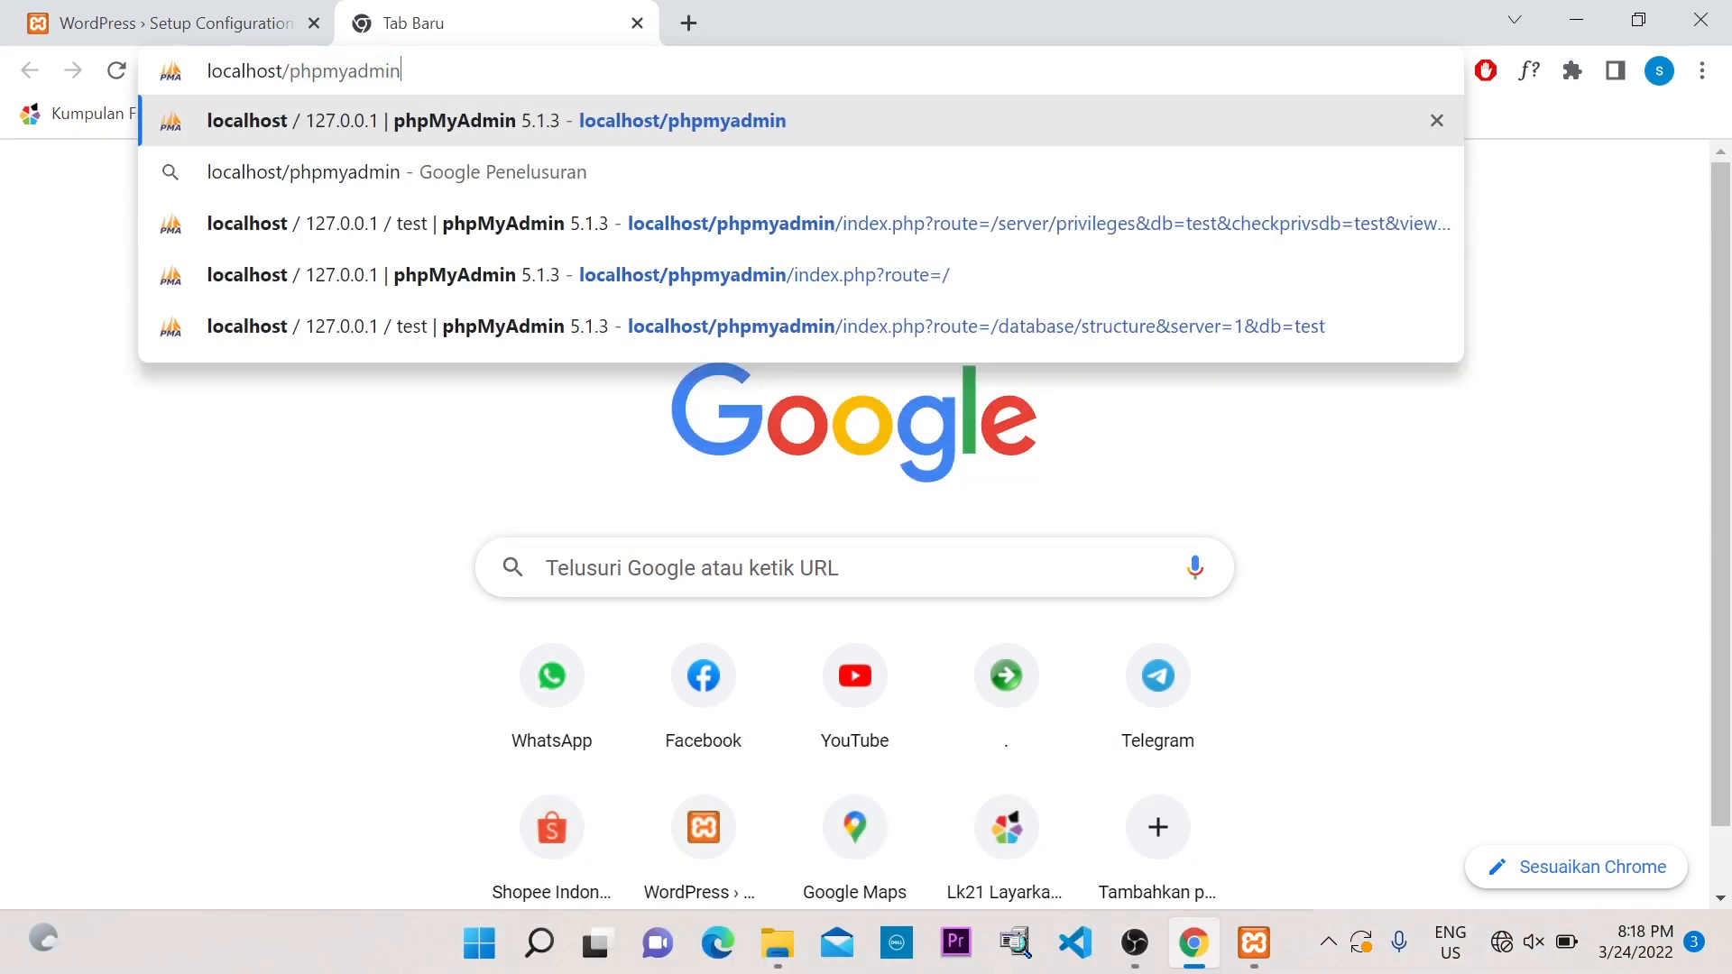
{"action": "key", "text": "Return"}
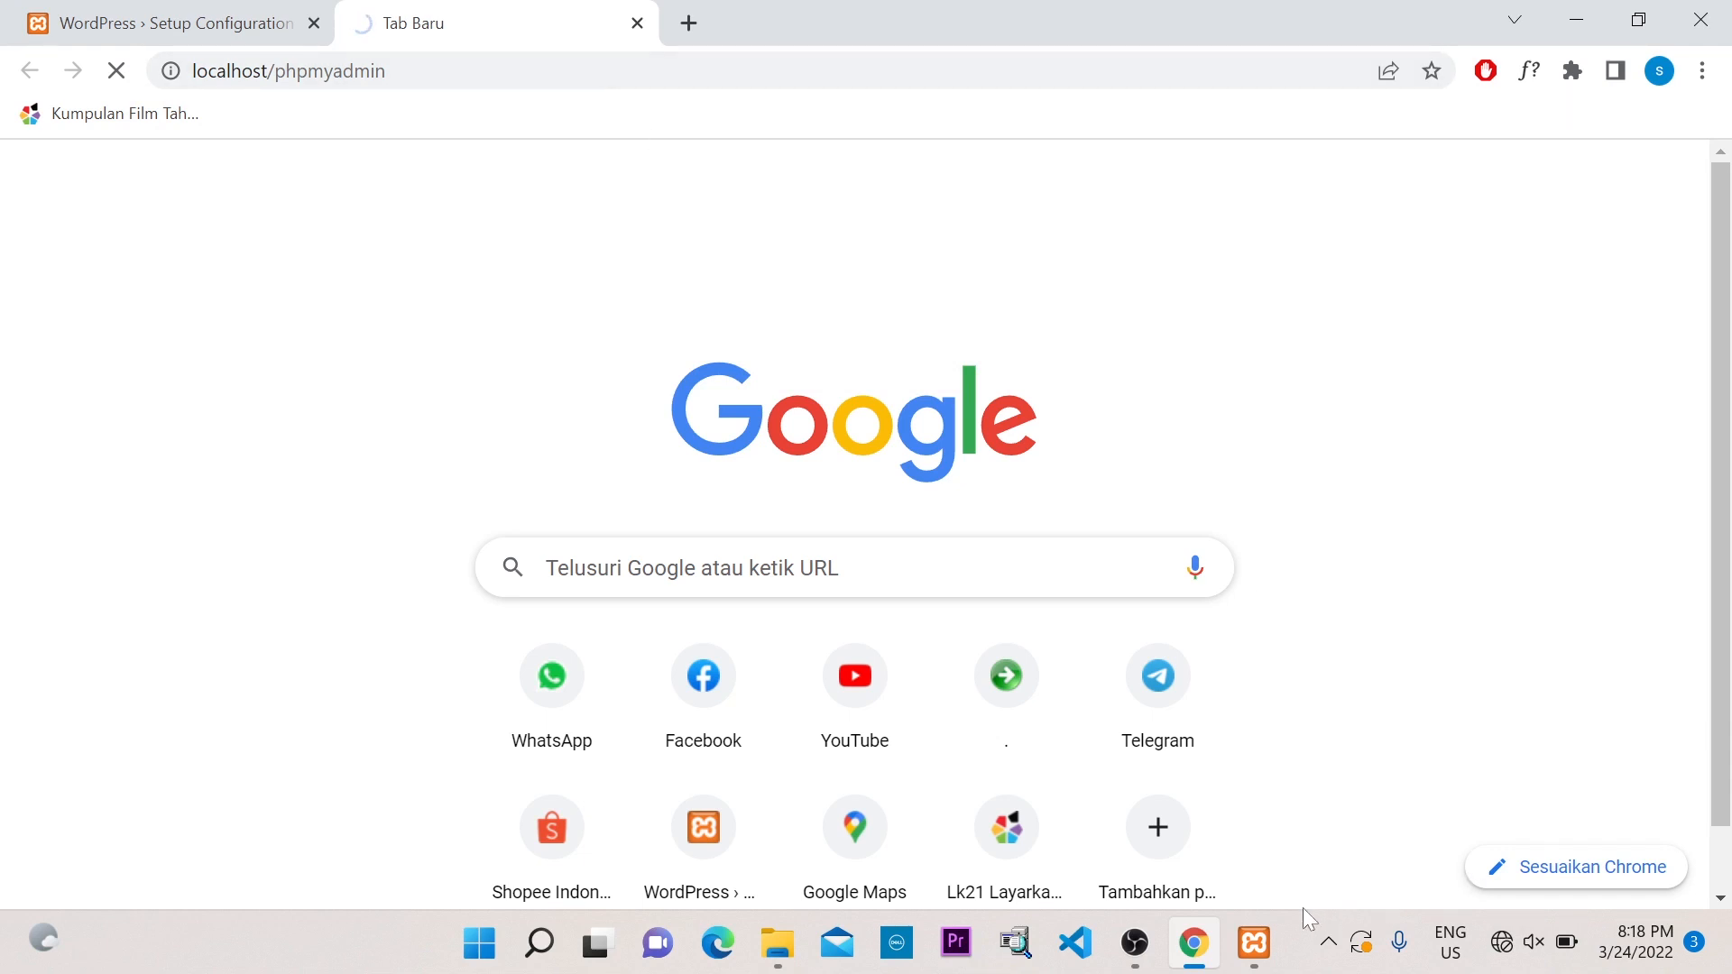
{"action": "left_click", "coordinate": [1255, 944]}
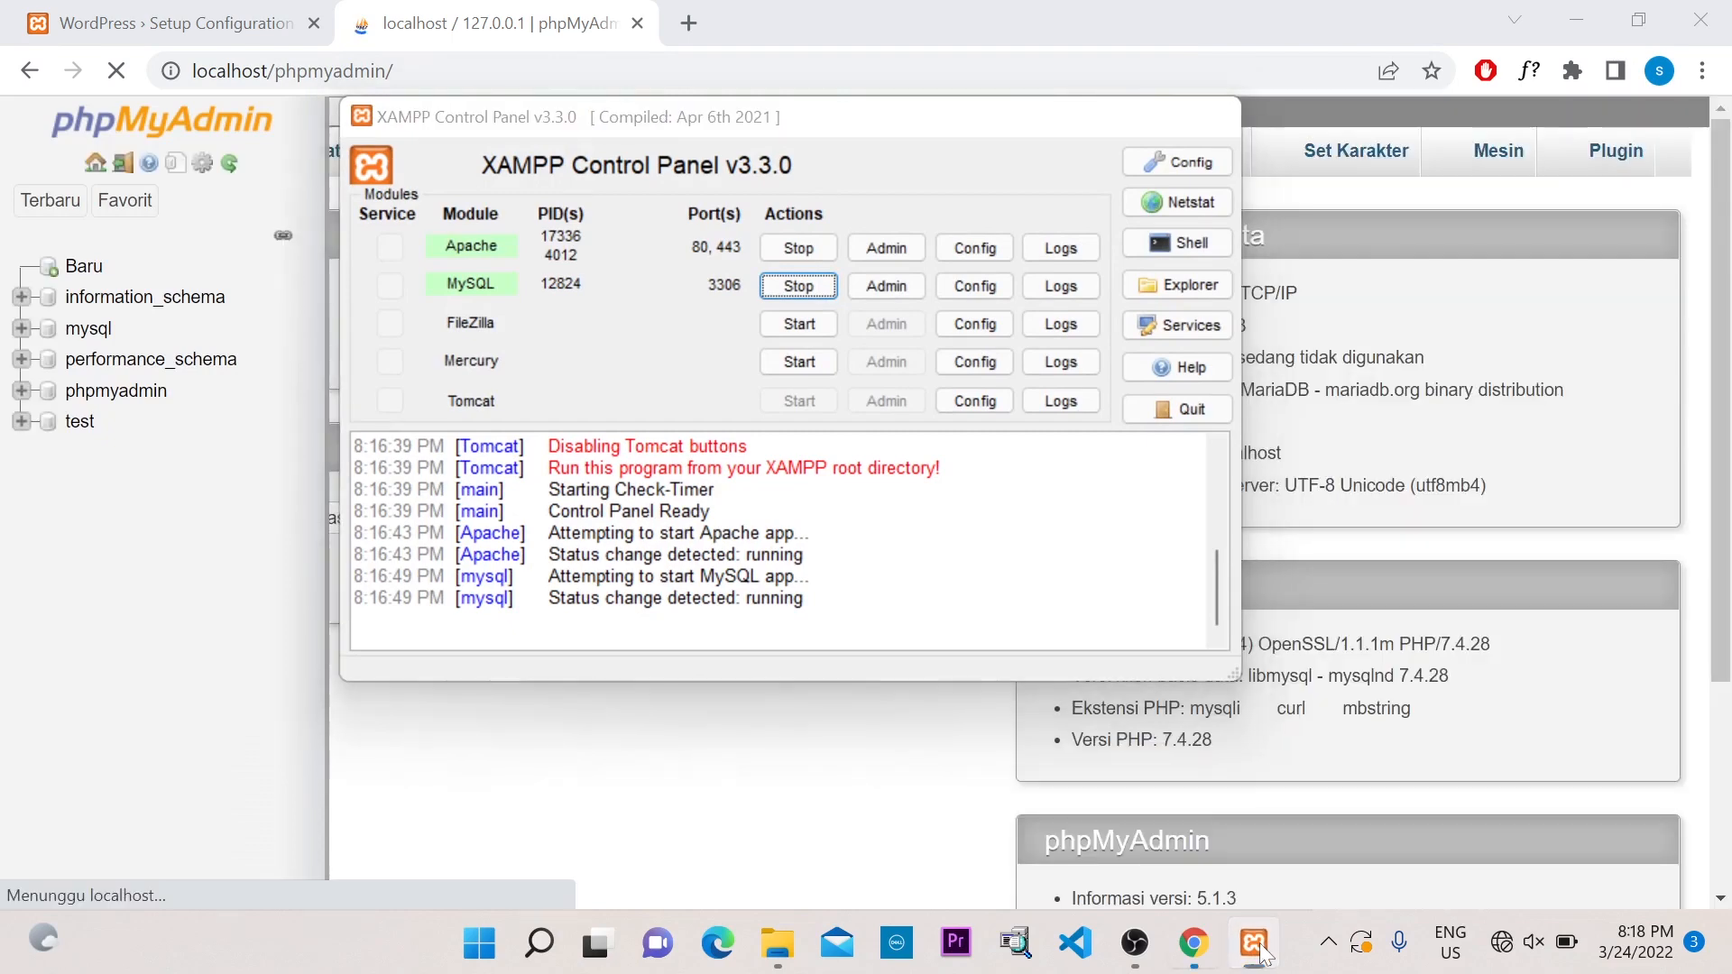
Minimise XAMPP again and return to the WordPress Setup Configuration tab
{"action": "left_click", "coordinate": [1256, 945]}
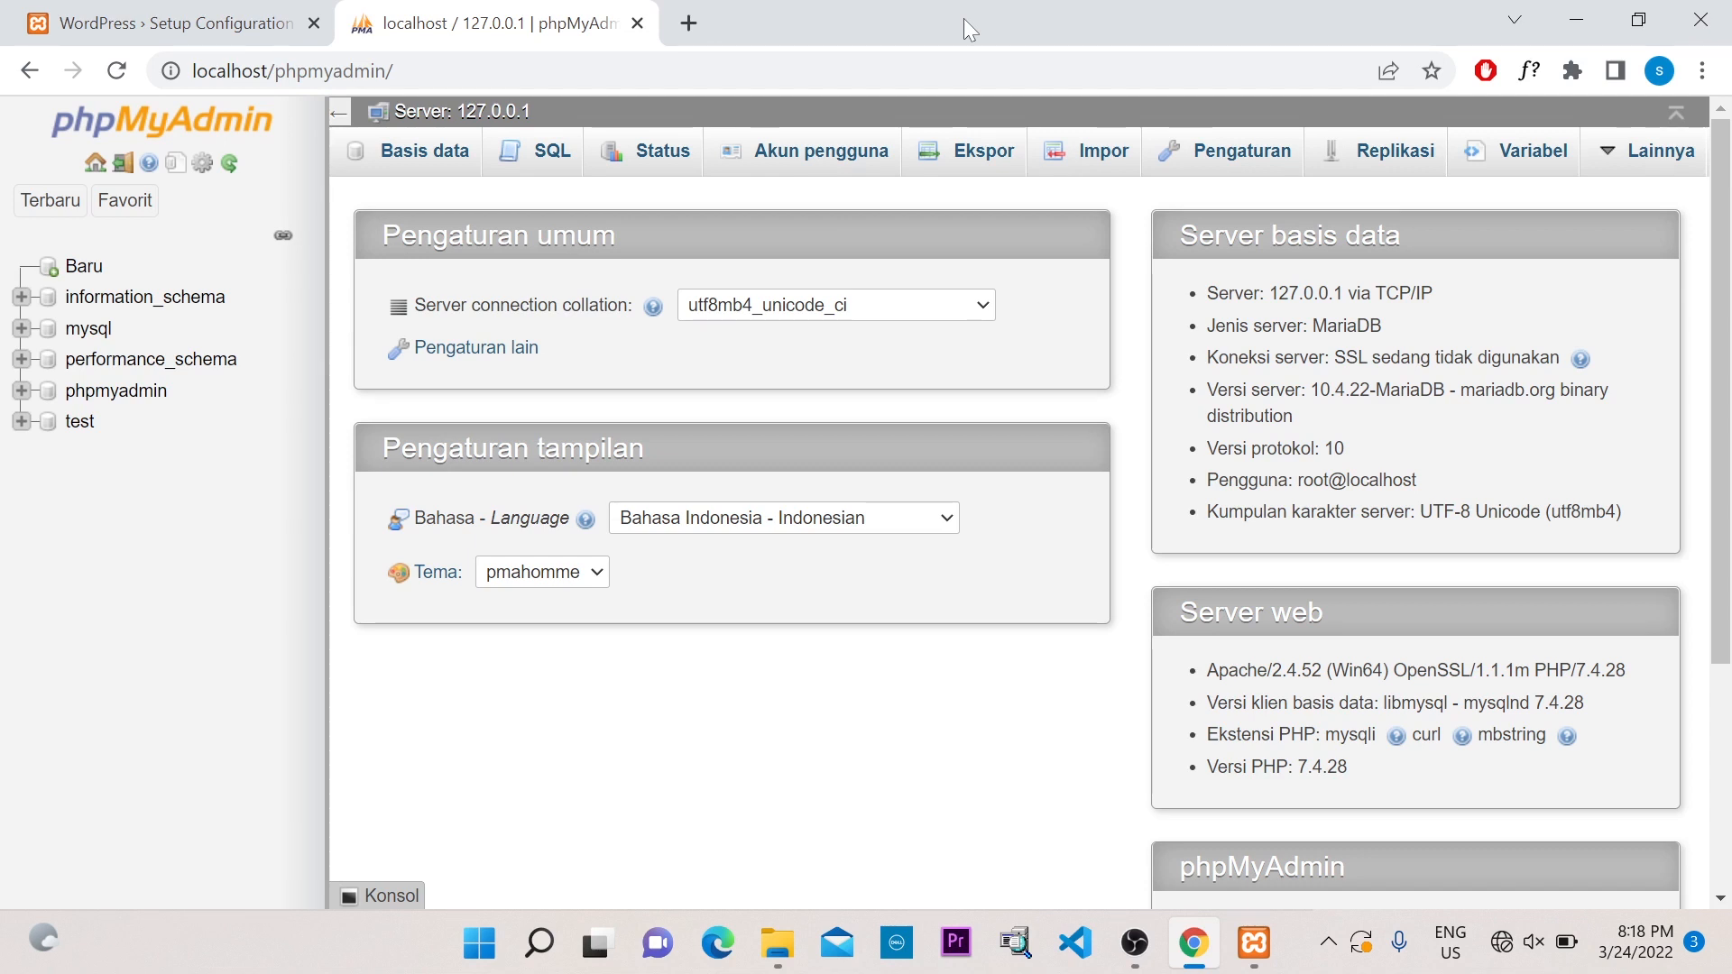
{"action": "left_click", "coordinate": [136, 24]}
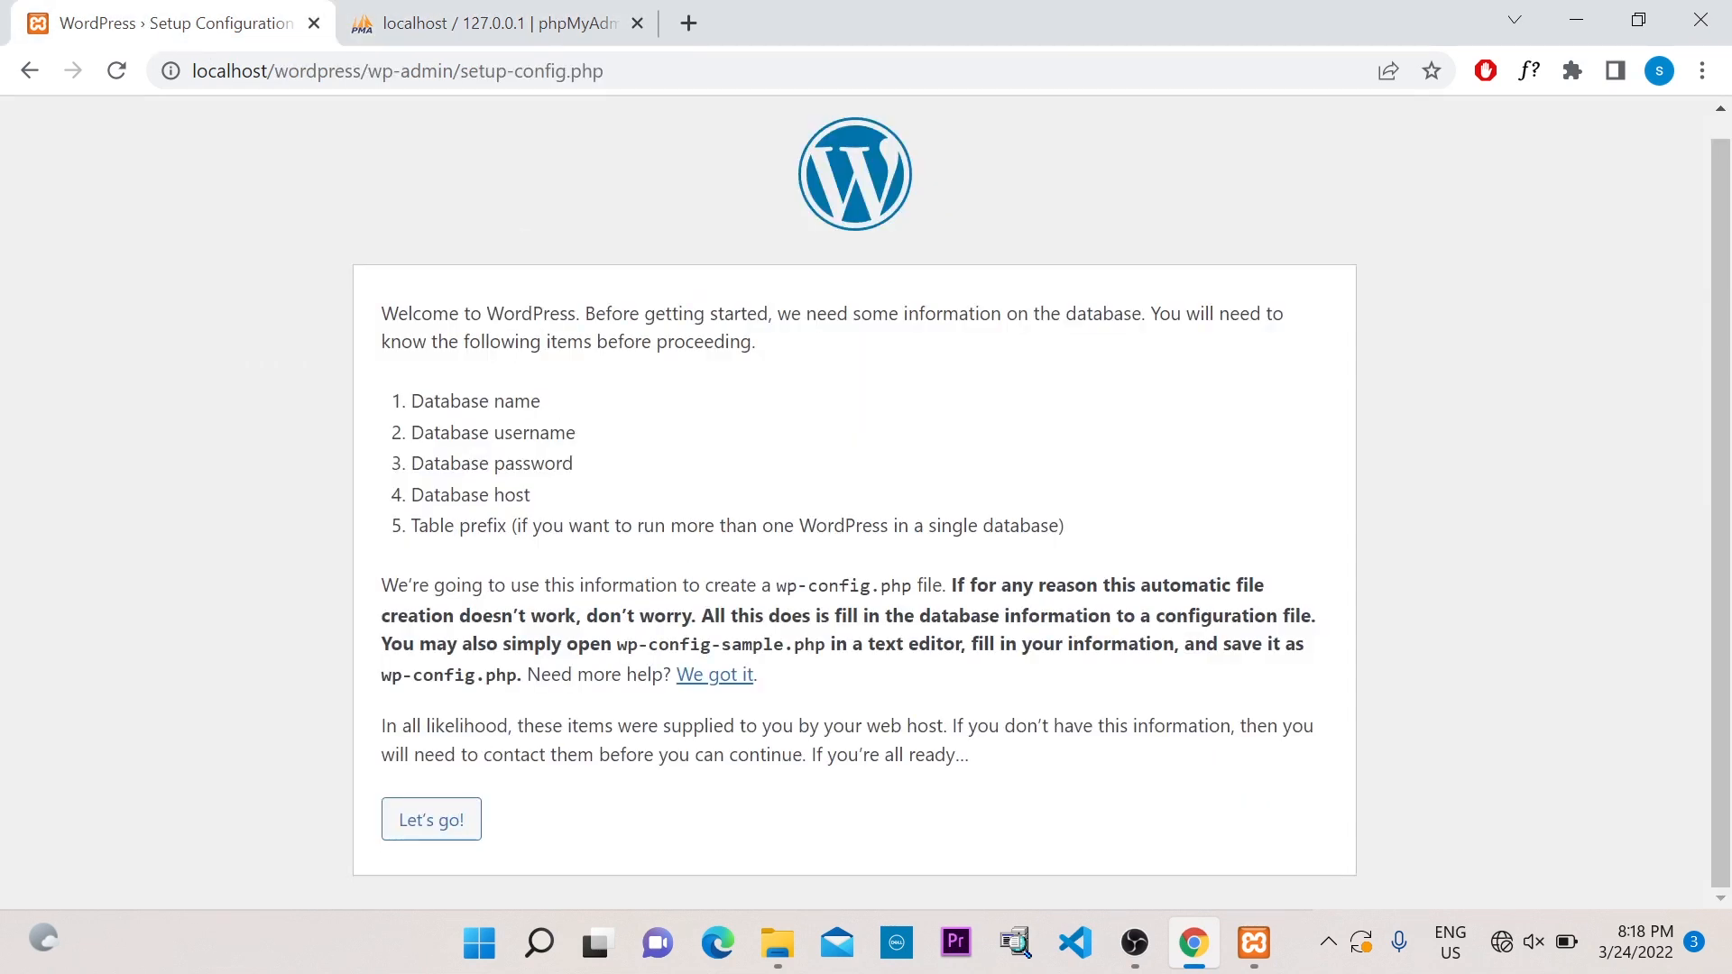
Begin the WordPress database setup, then switch over to the phpMyAdmin tab
{"action": "left_click", "coordinate": [459, 823]}
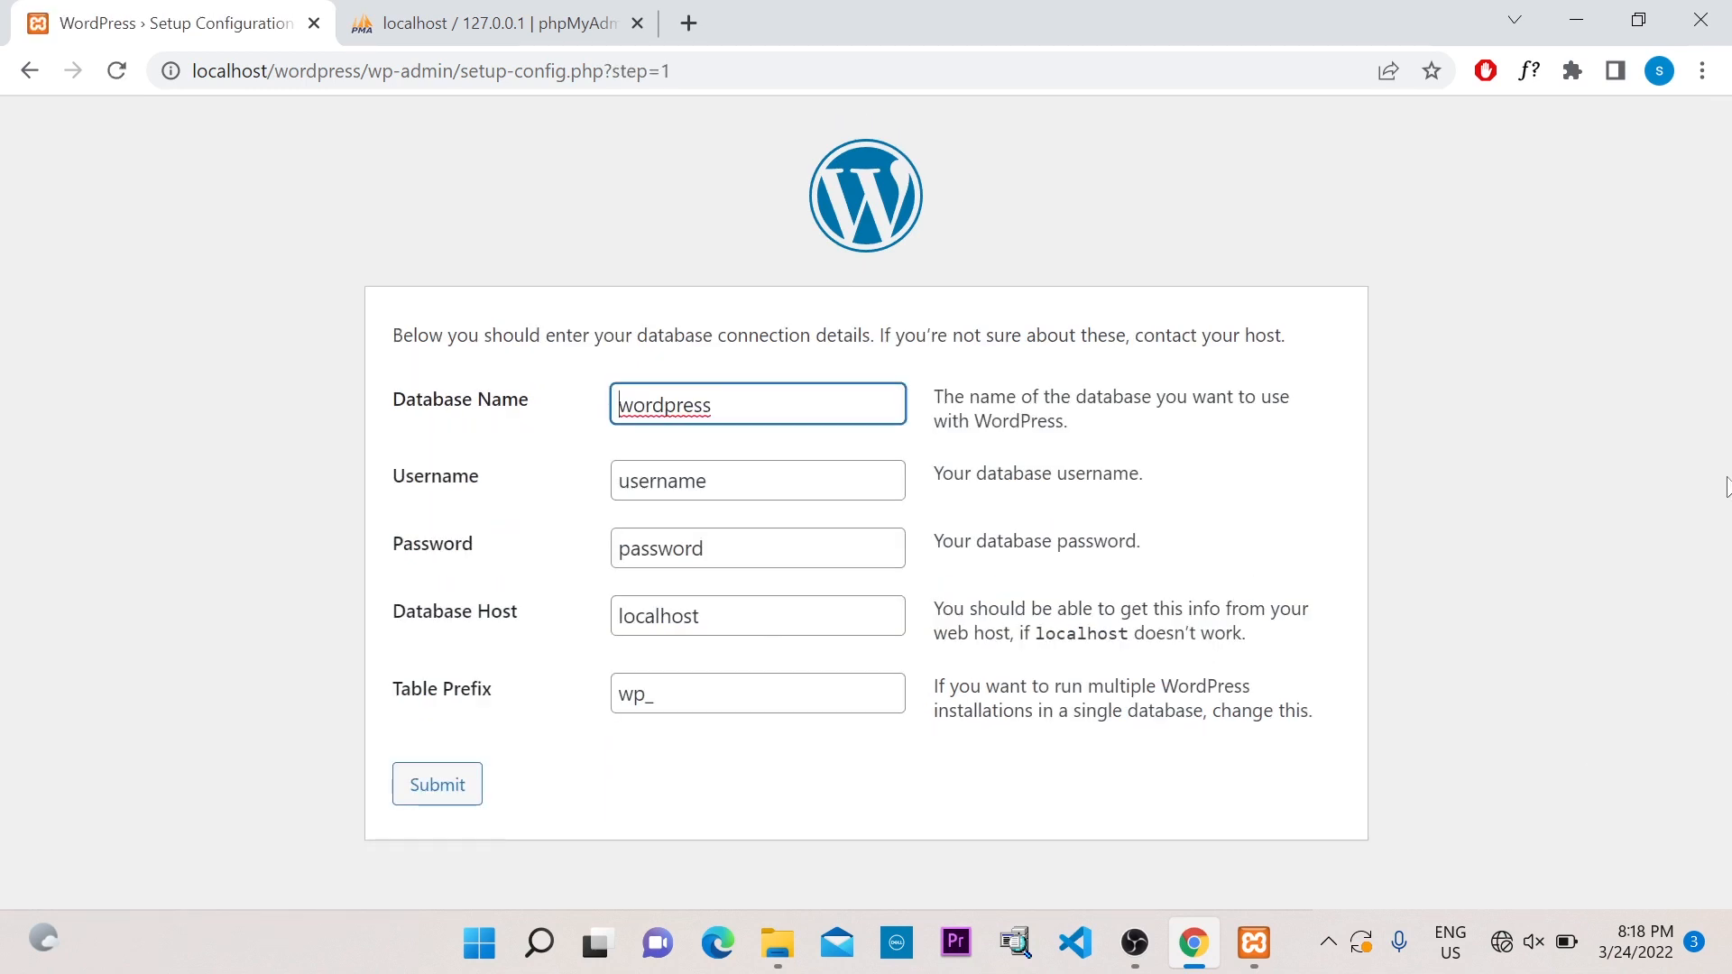
{"action": "left_click", "coordinate": [1545, 411]}
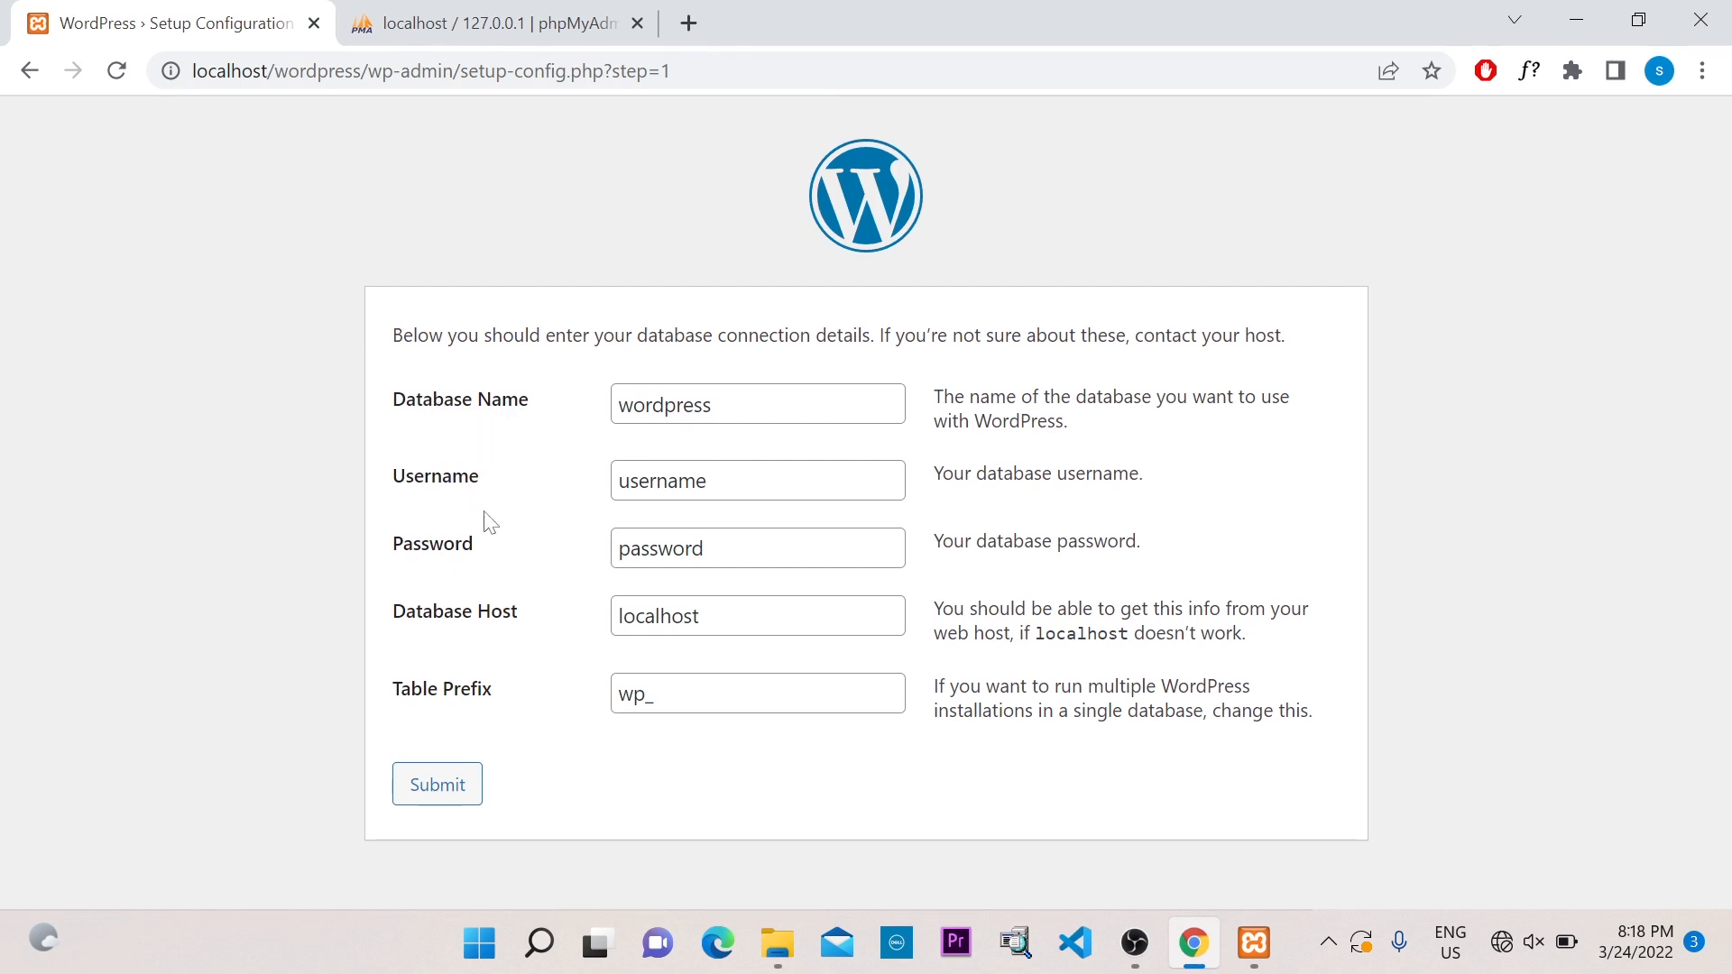
{"action": "left_click", "coordinate": [460, 20]}
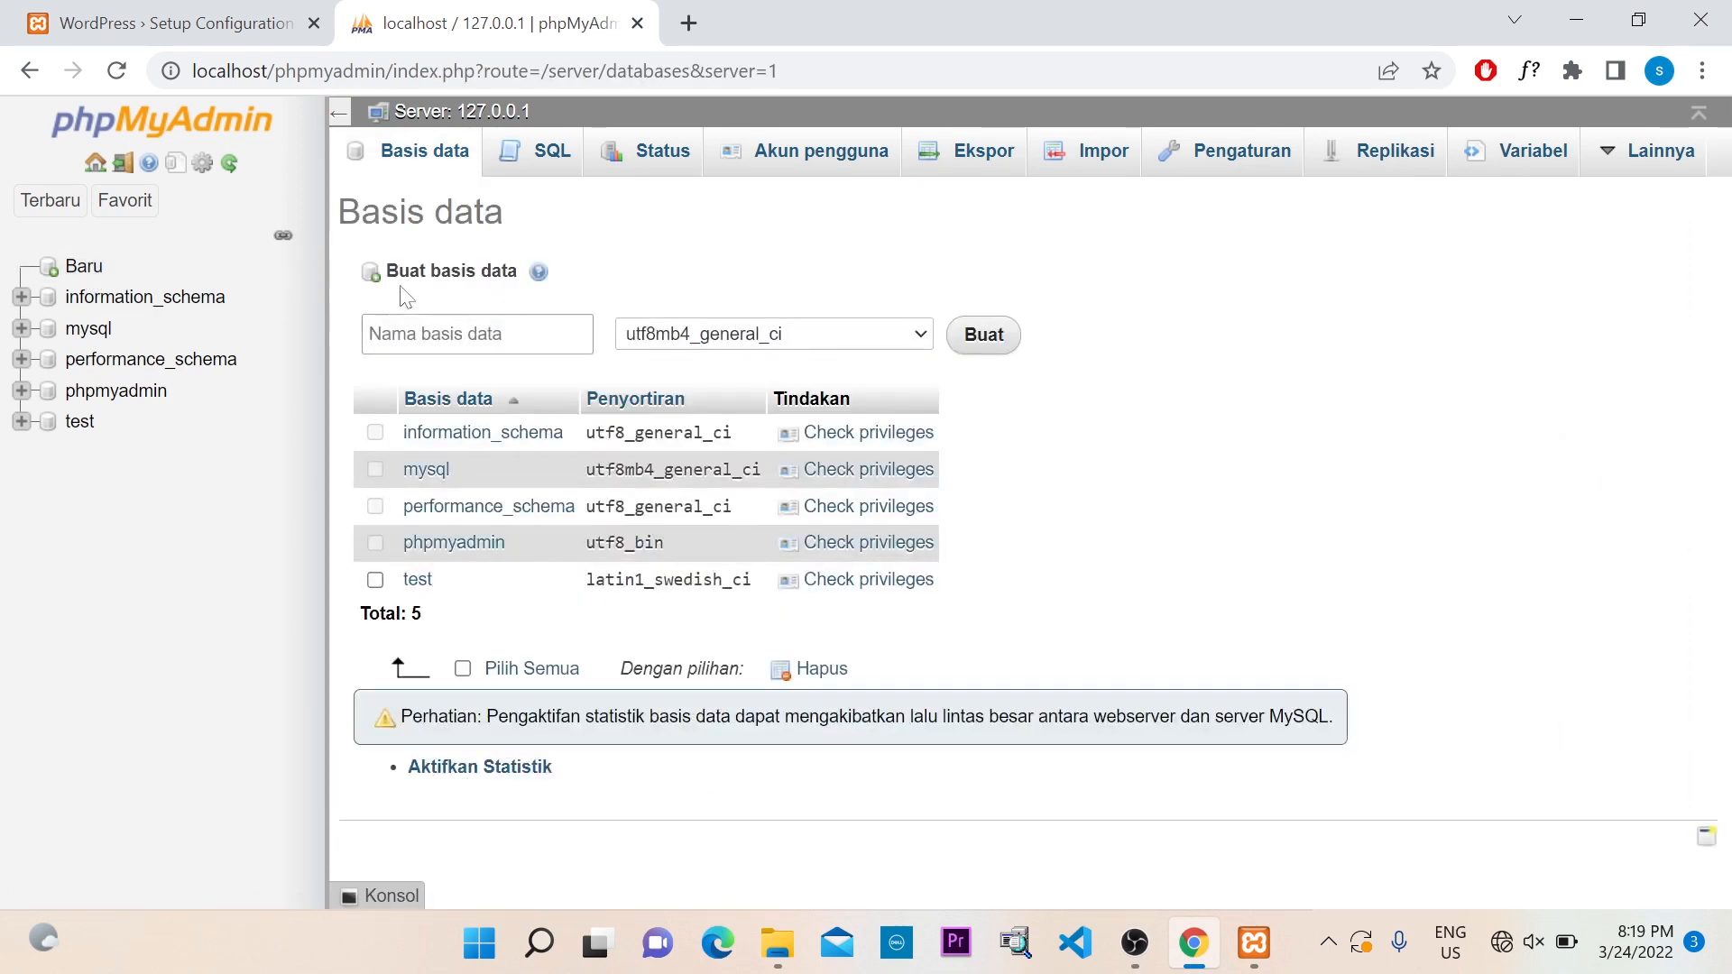
Create the db_coba database using the Basis data tab's Nama basis data field
{"action": "left_click", "coordinate": [483, 334]}
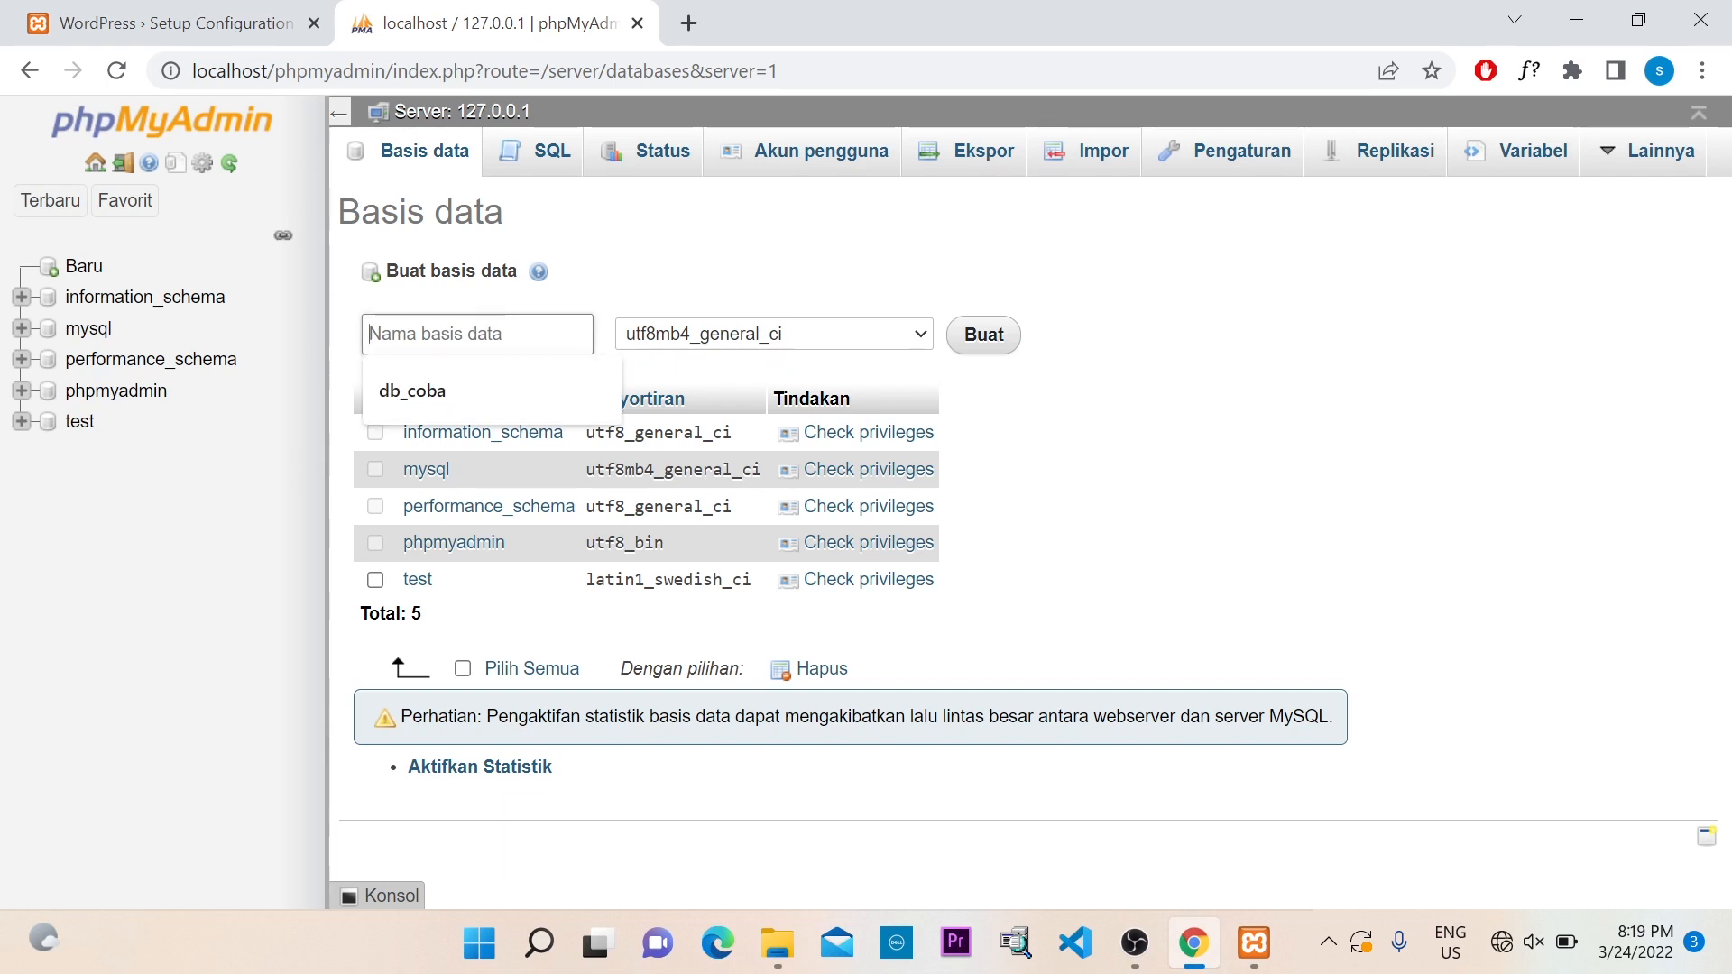
{"action": "type", "text": "db_"}
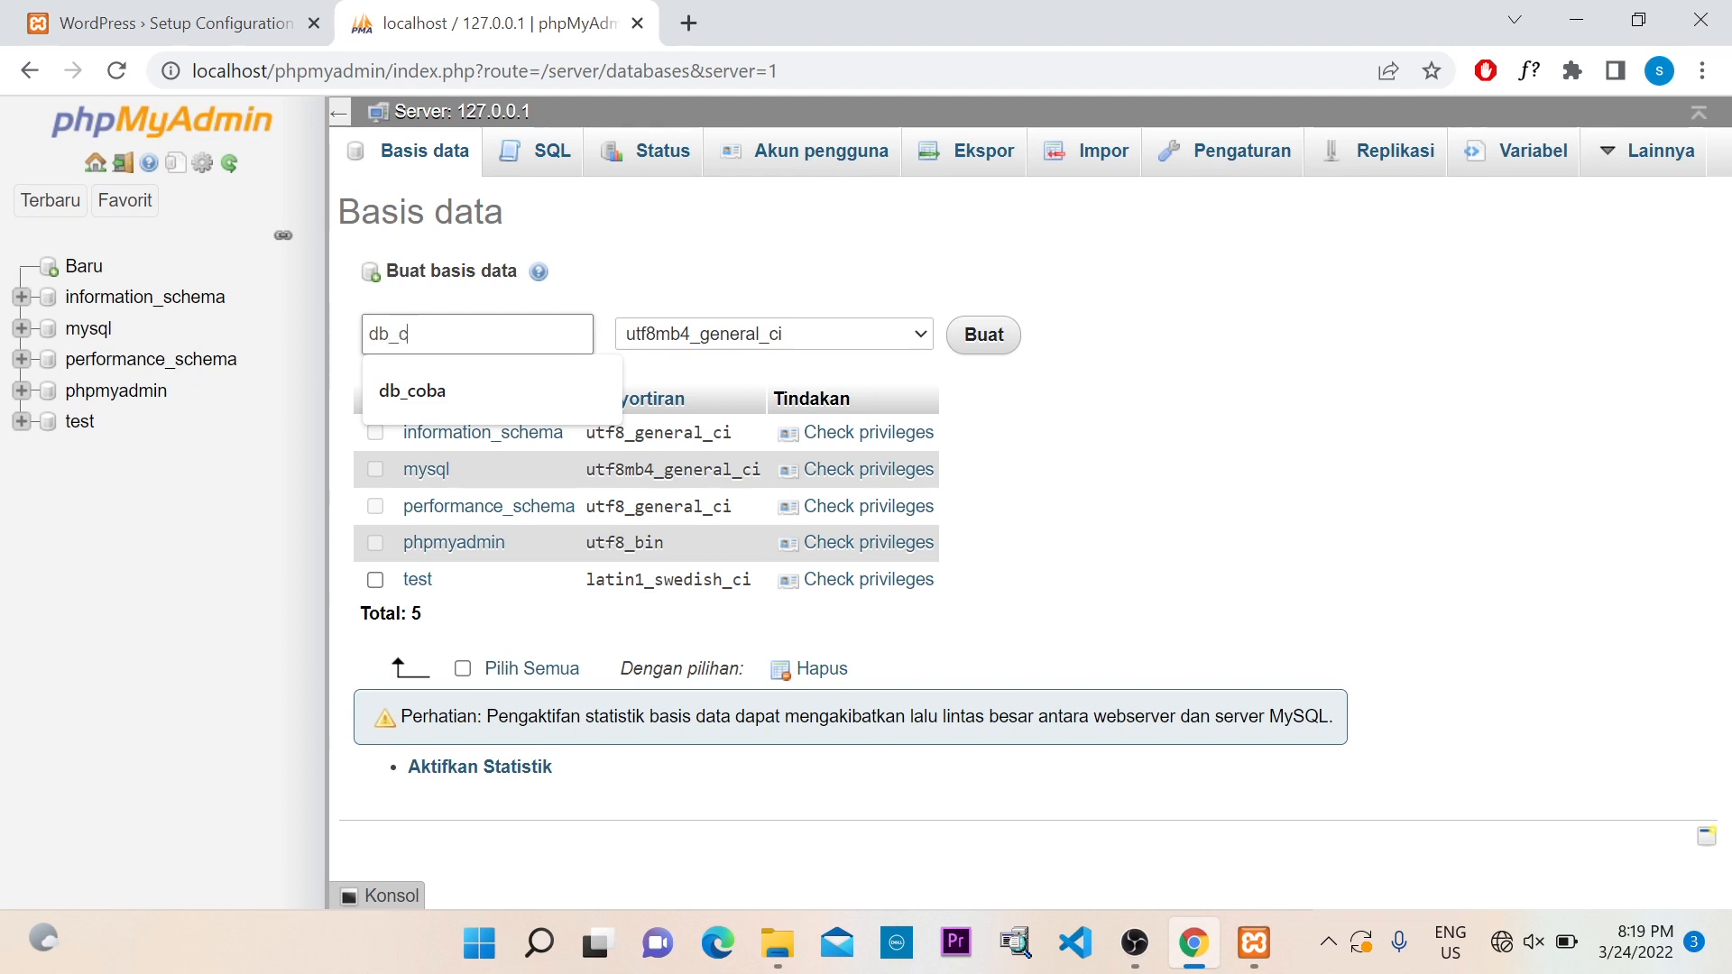
{"action": "type", "text": "coba"}
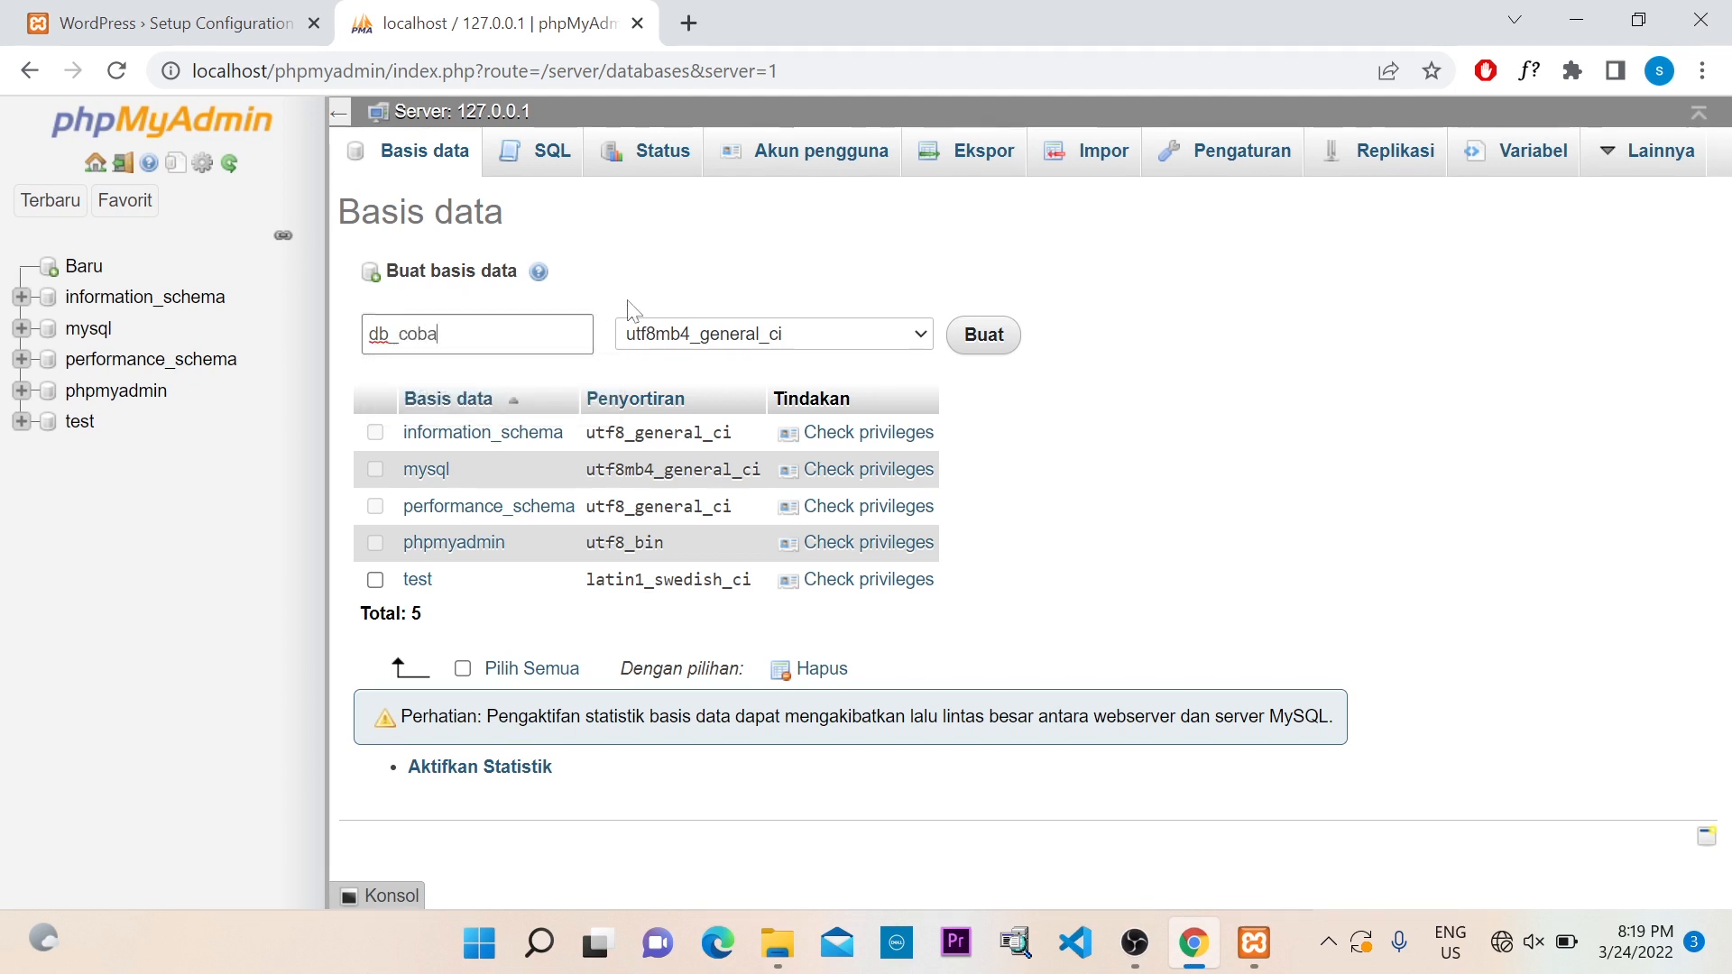
{"action": "left_click", "coordinate": [746, 290]}
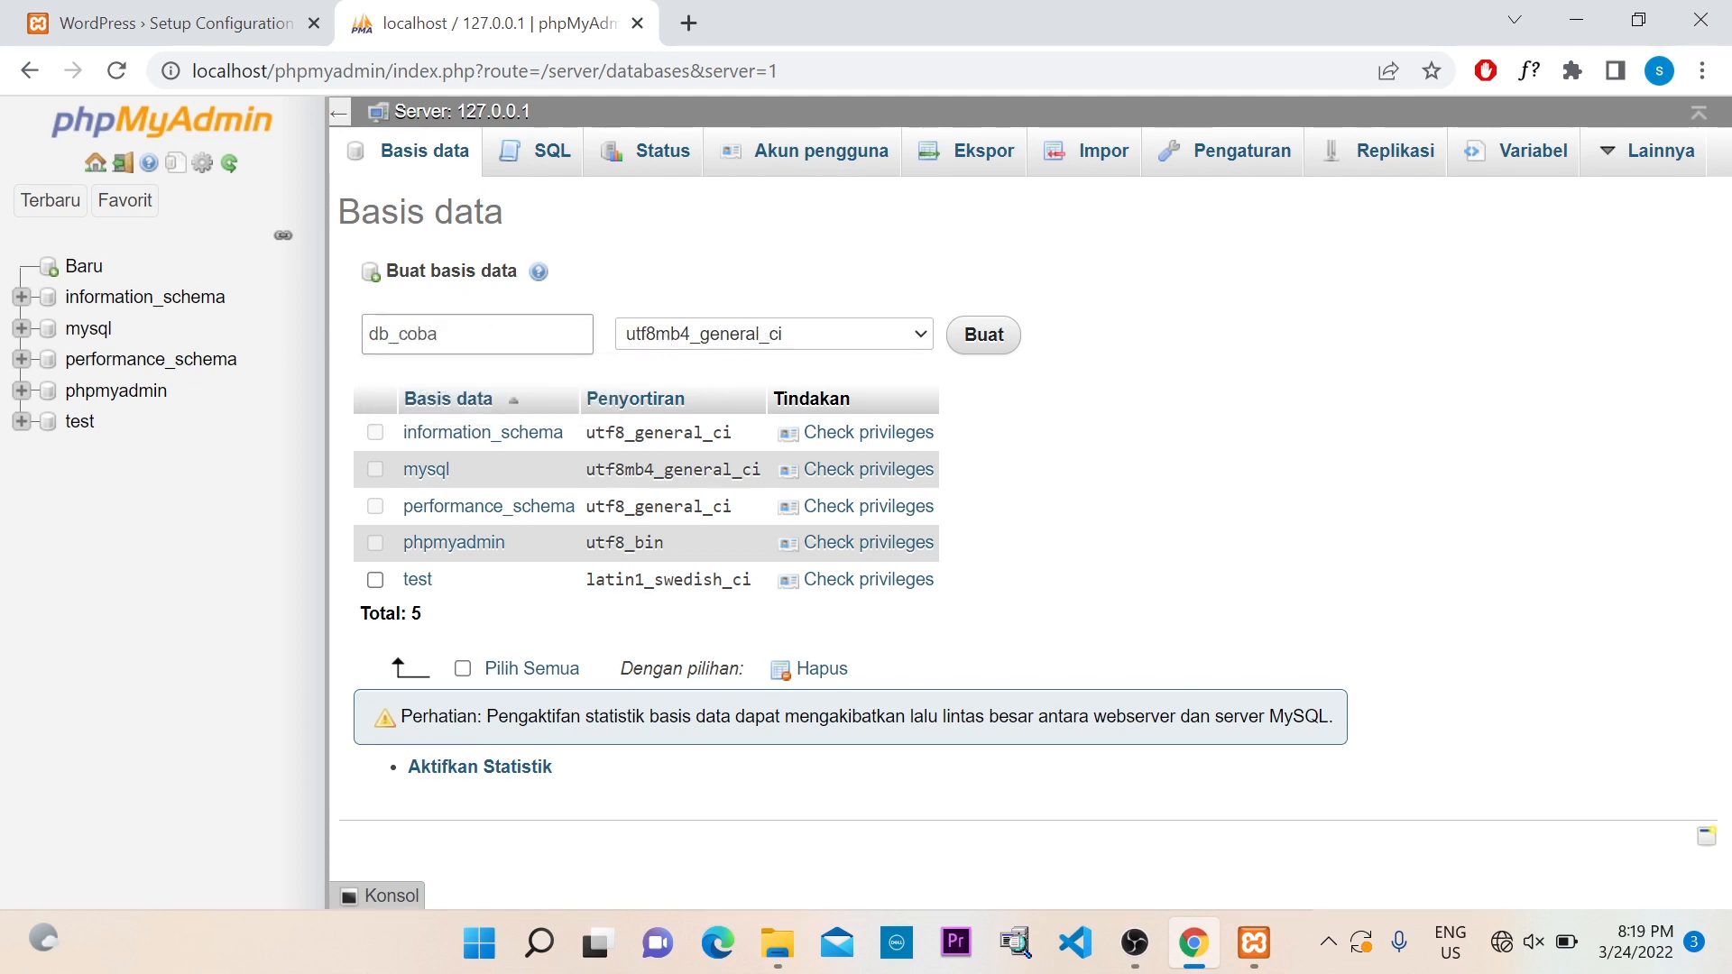
{"action": "left_click", "coordinate": [581, 325]}
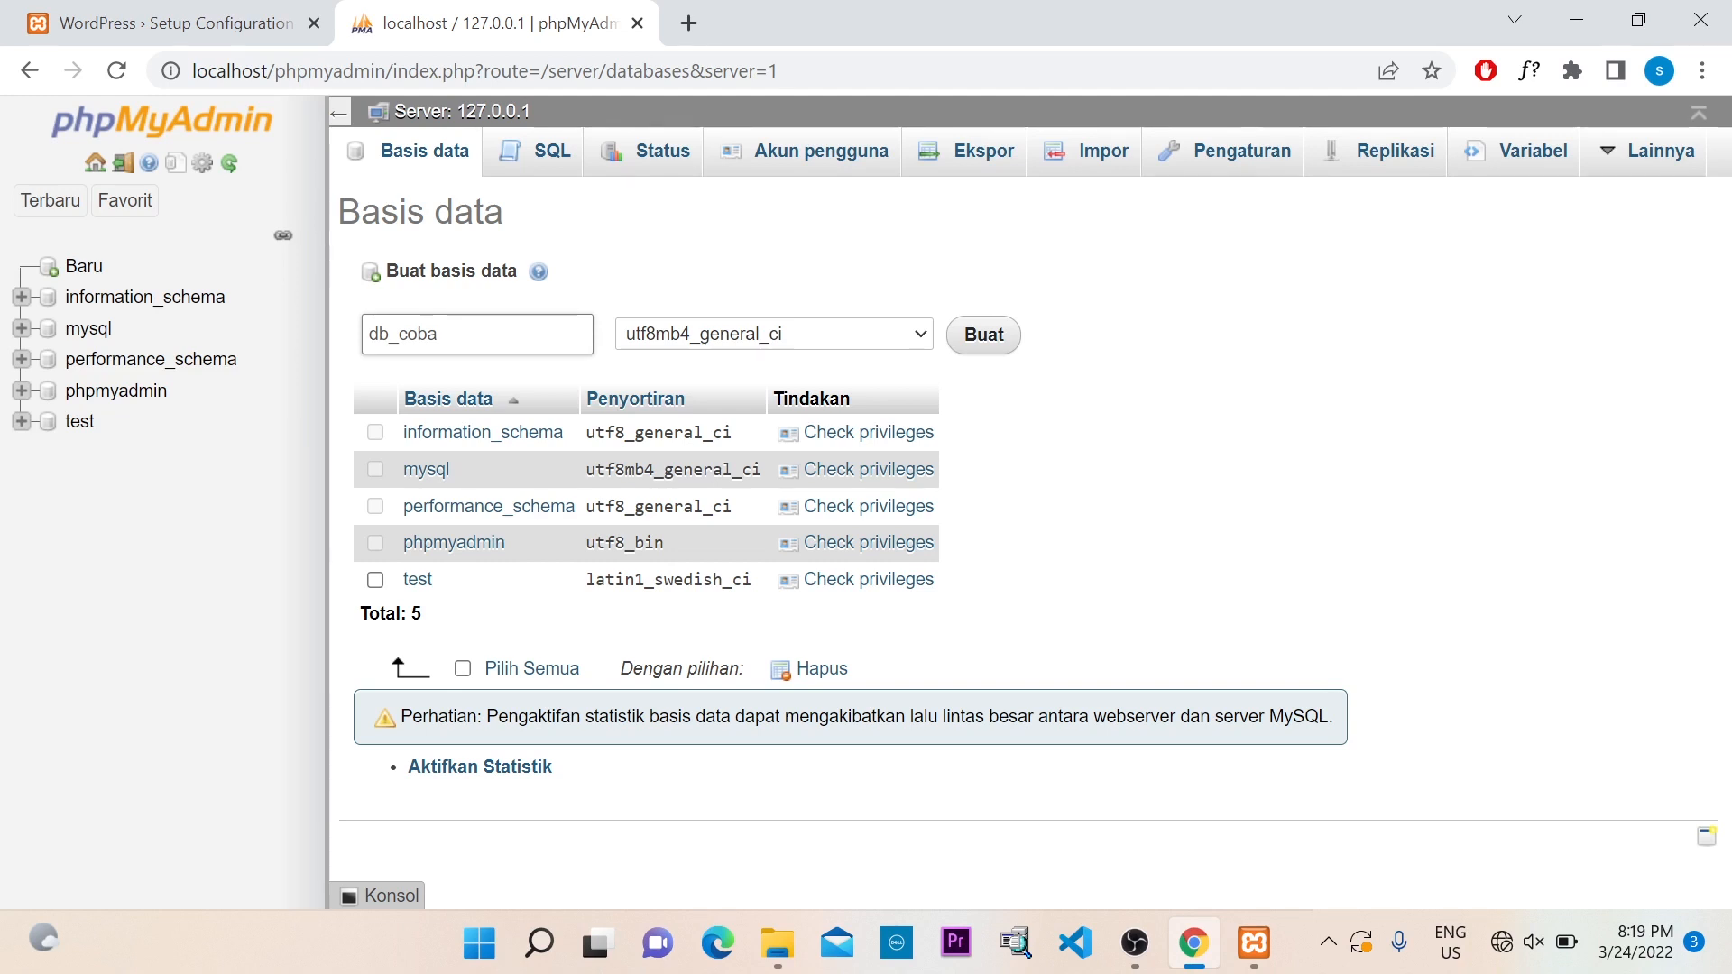
{"action": "left_click", "coordinate": [996, 345]}
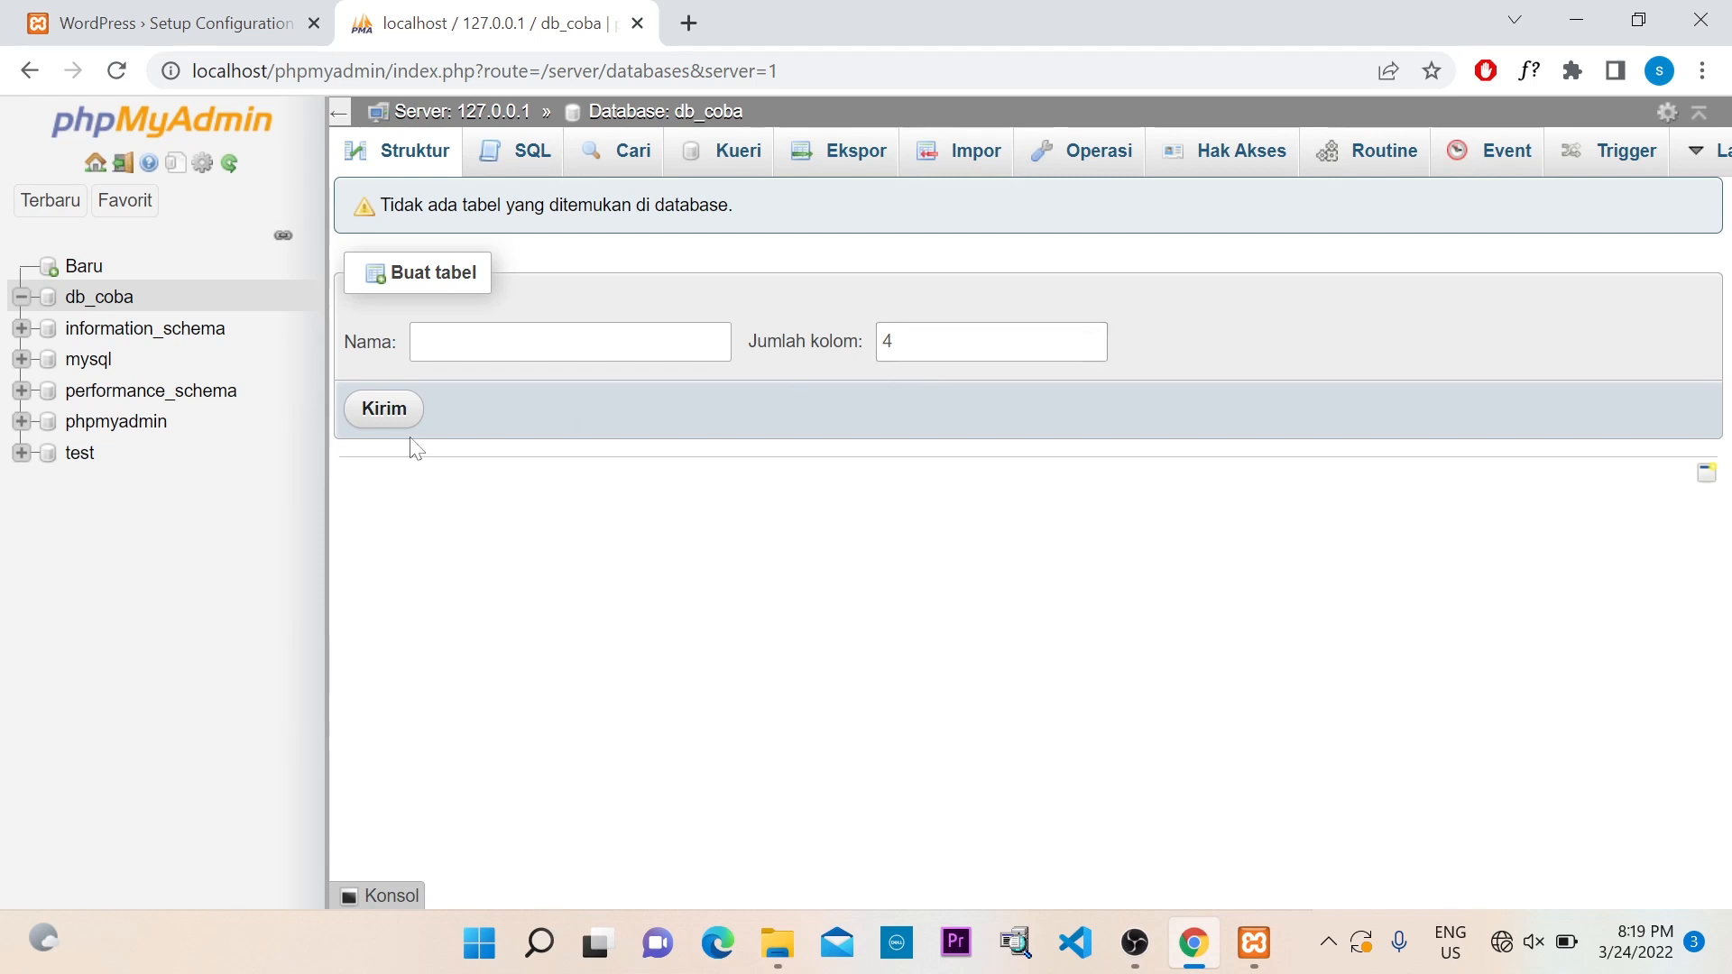
Open db_coba's Hak Akses privileges and start an Add user account form
{"action": "left_click", "coordinate": [116, 309]}
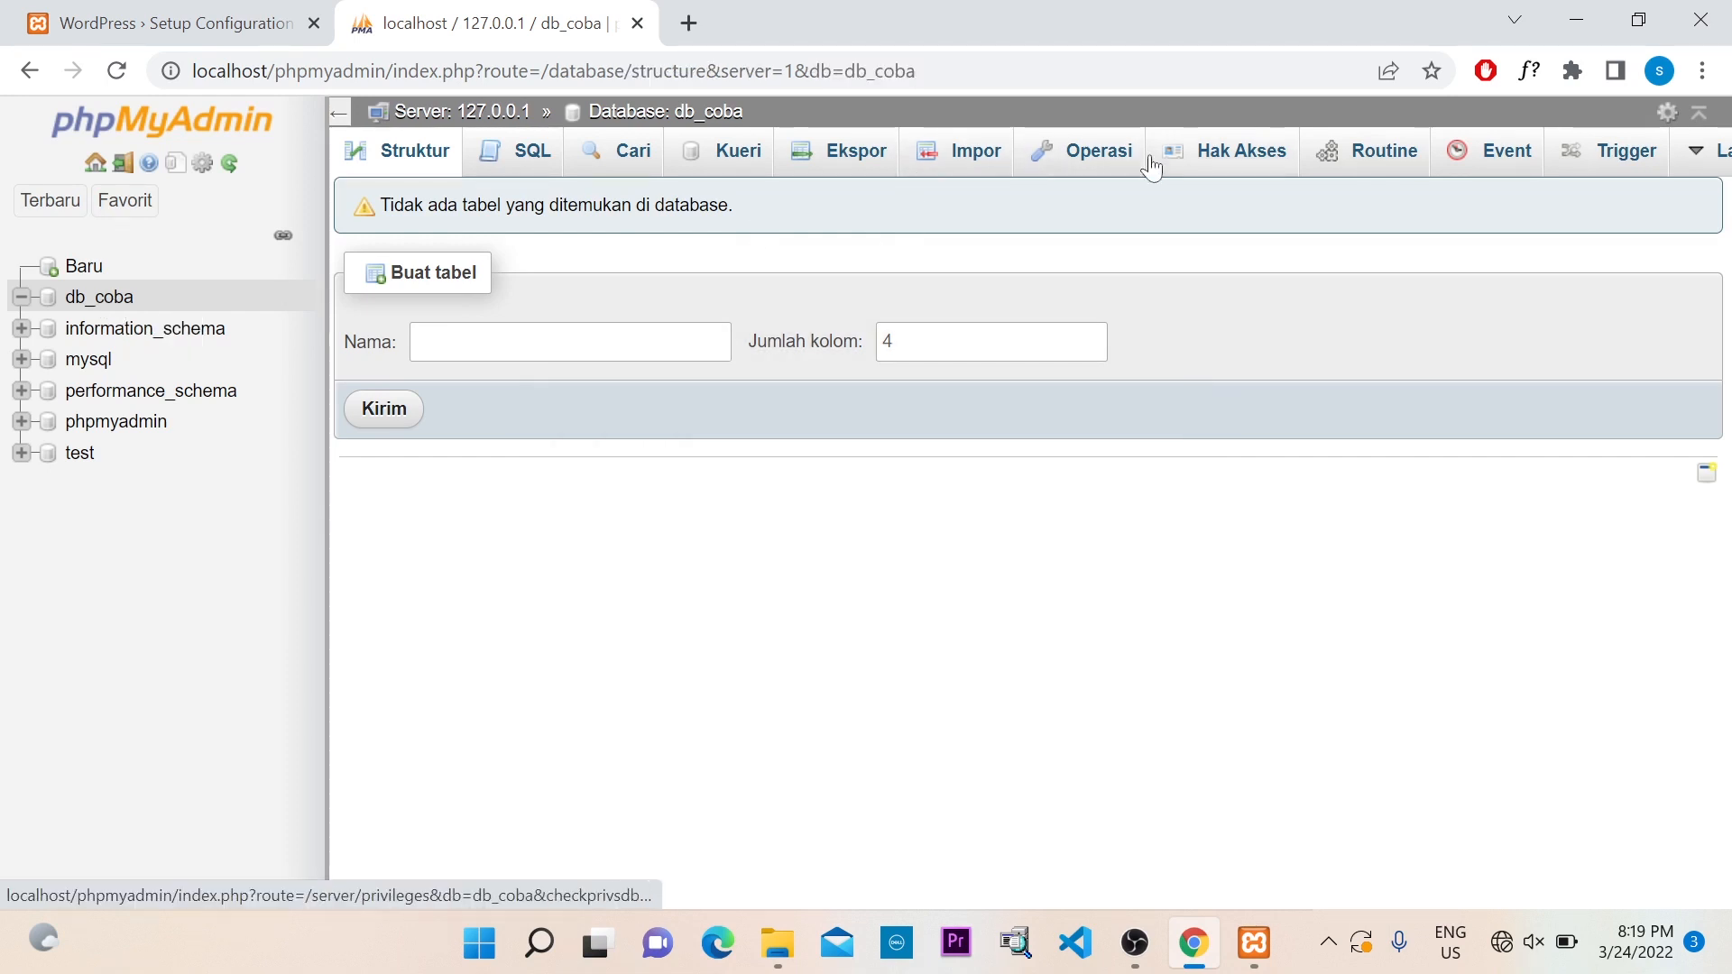
{"action": "left_click", "coordinate": [1238, 165]}
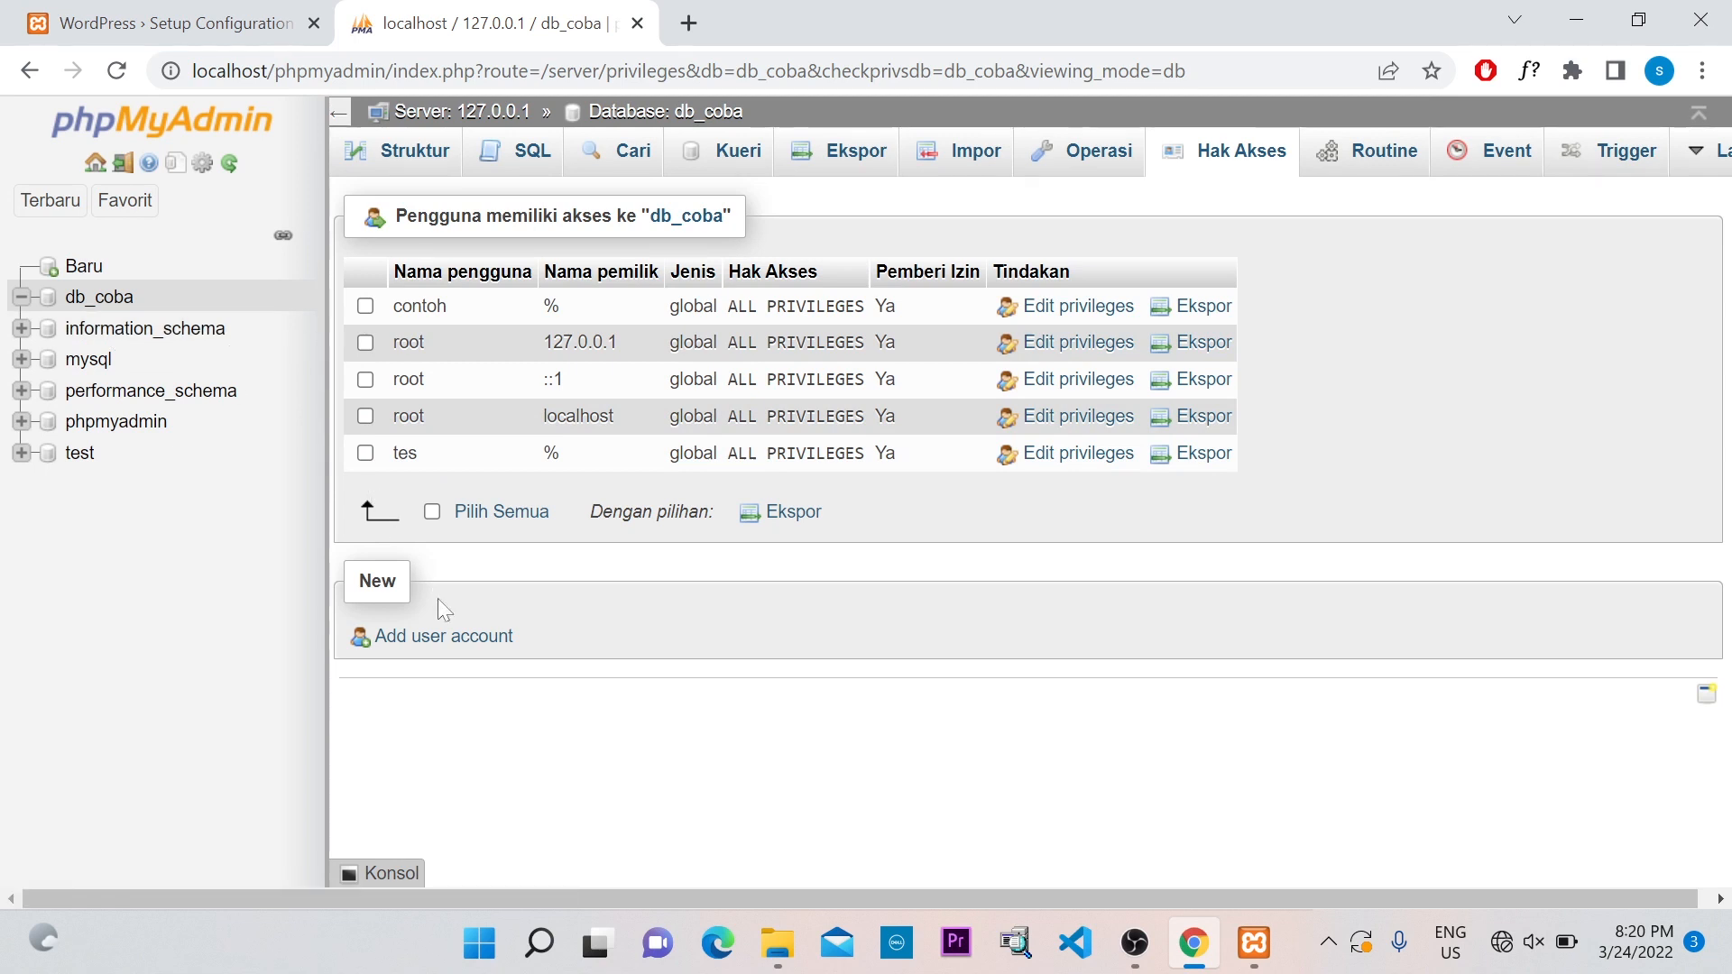
{"action": "left_click", "coordinate": [455, 637]}
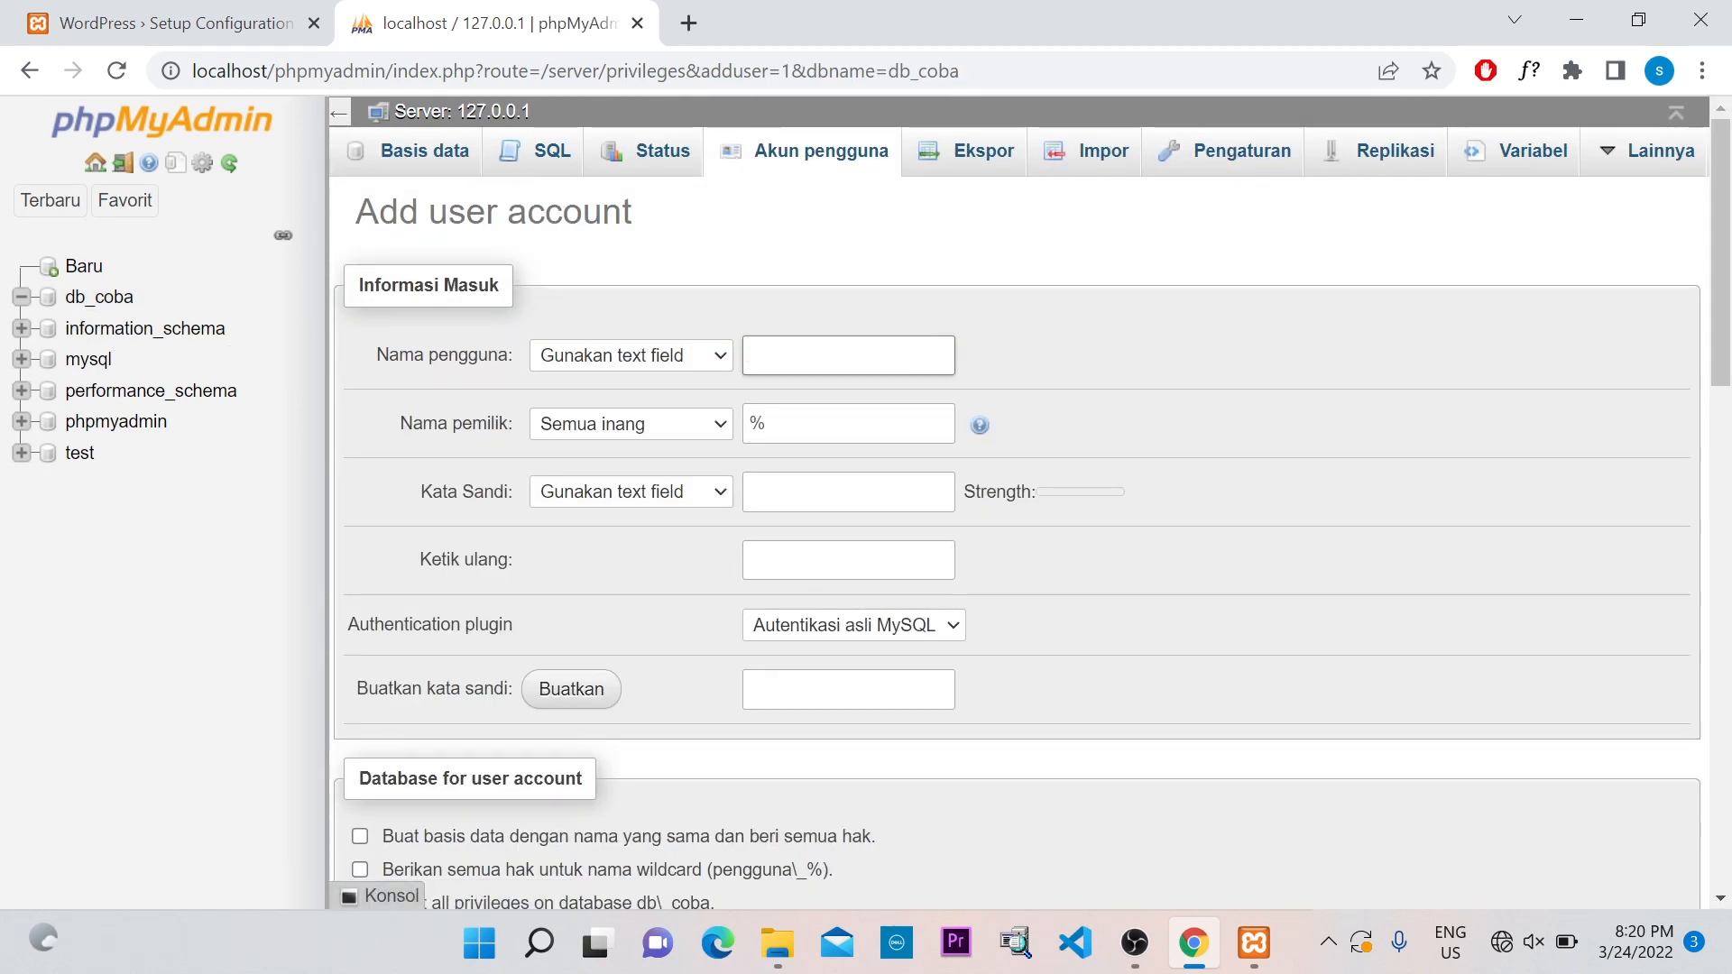
Enter the user name, try the password modes, and type a first password attempt
{"action": "type", "text": "ian"}
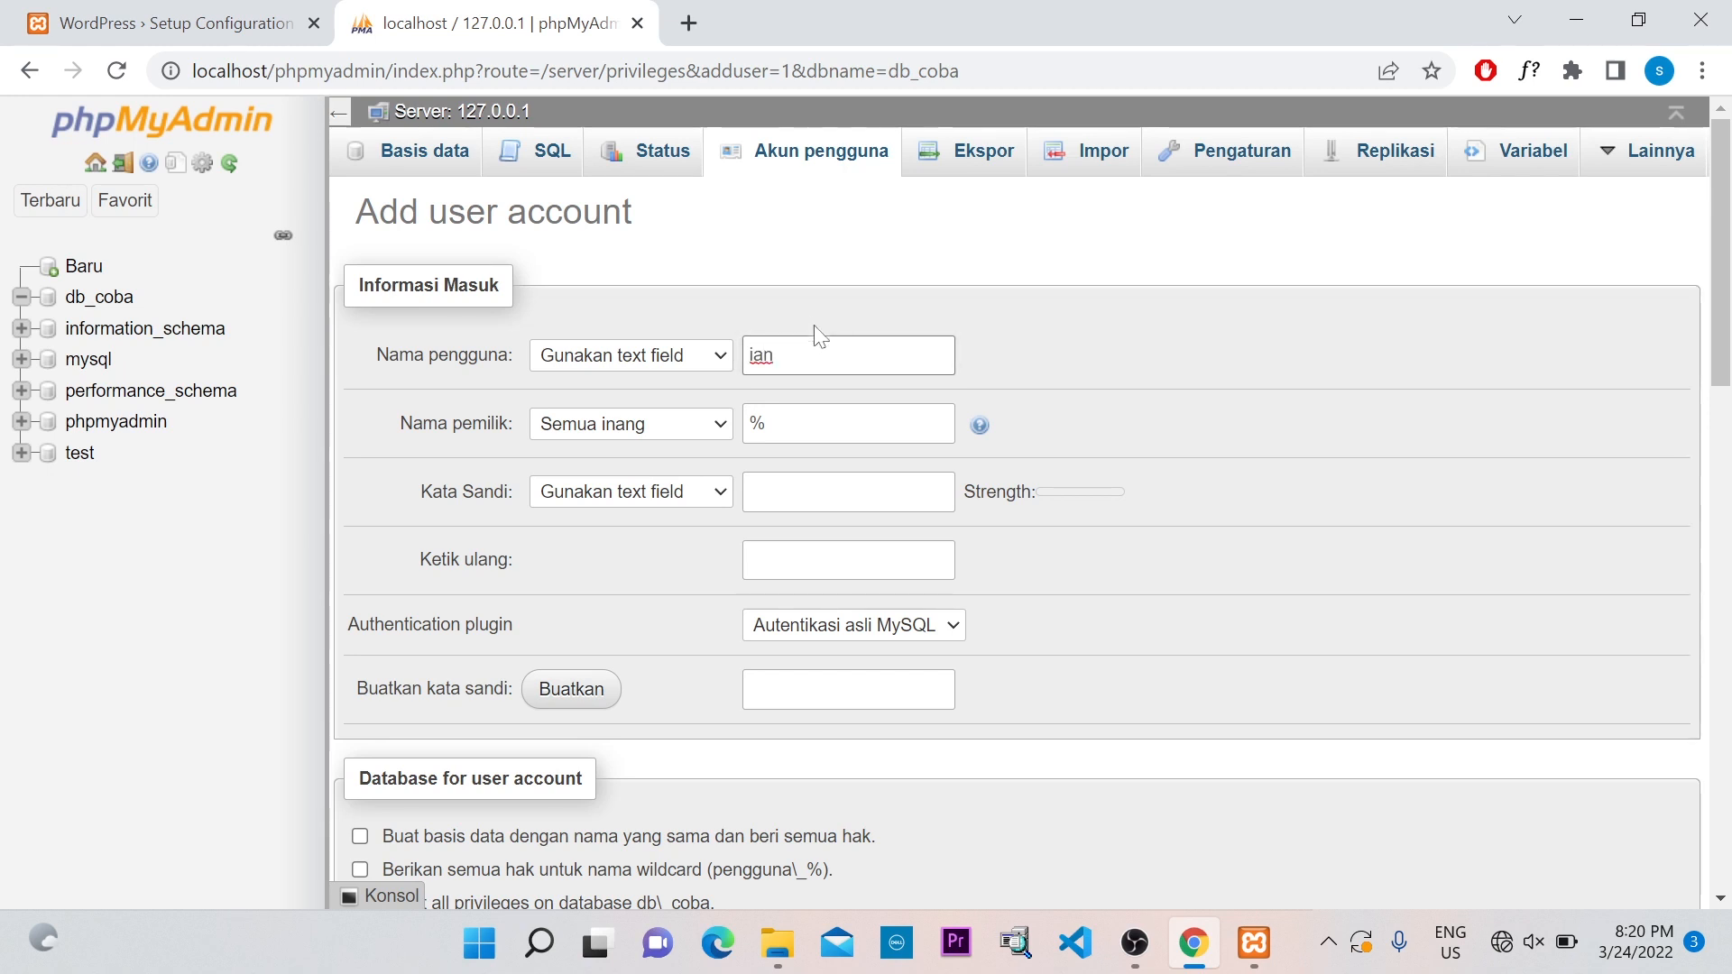
{"action": "left_click", "coordinate": [701, 504]}
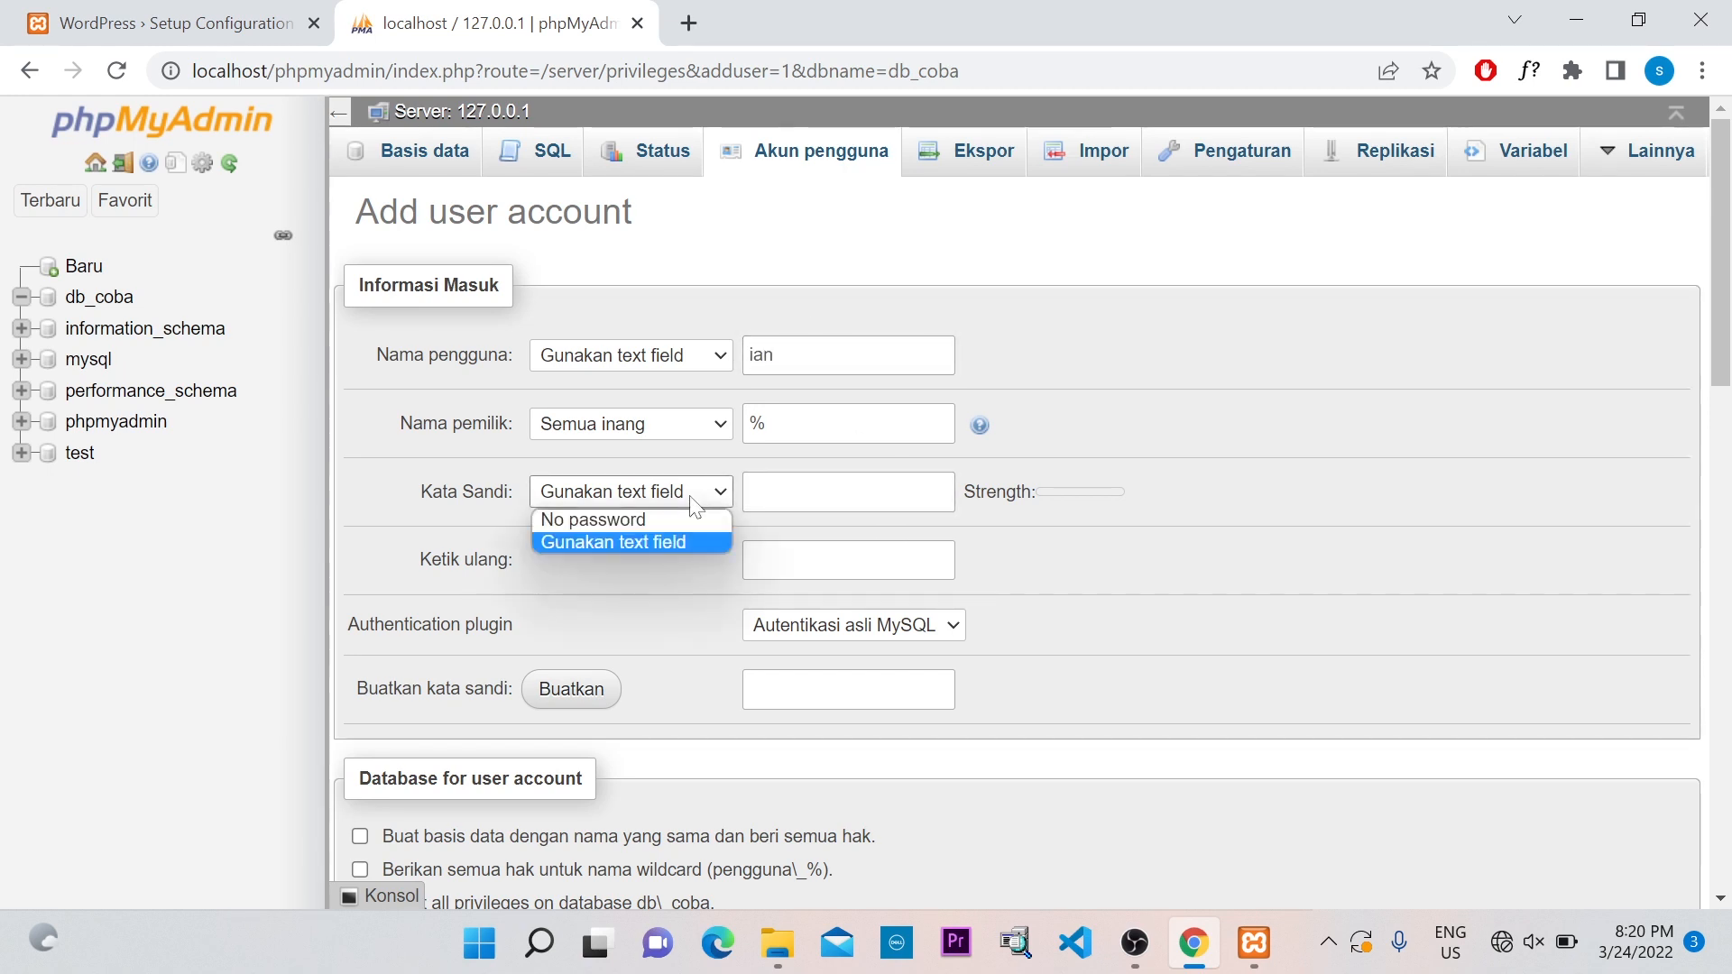
{"action": "left_click", "coordinate": [689, 495]}
{"action": "left_click", "coordinate": [721, 498]}
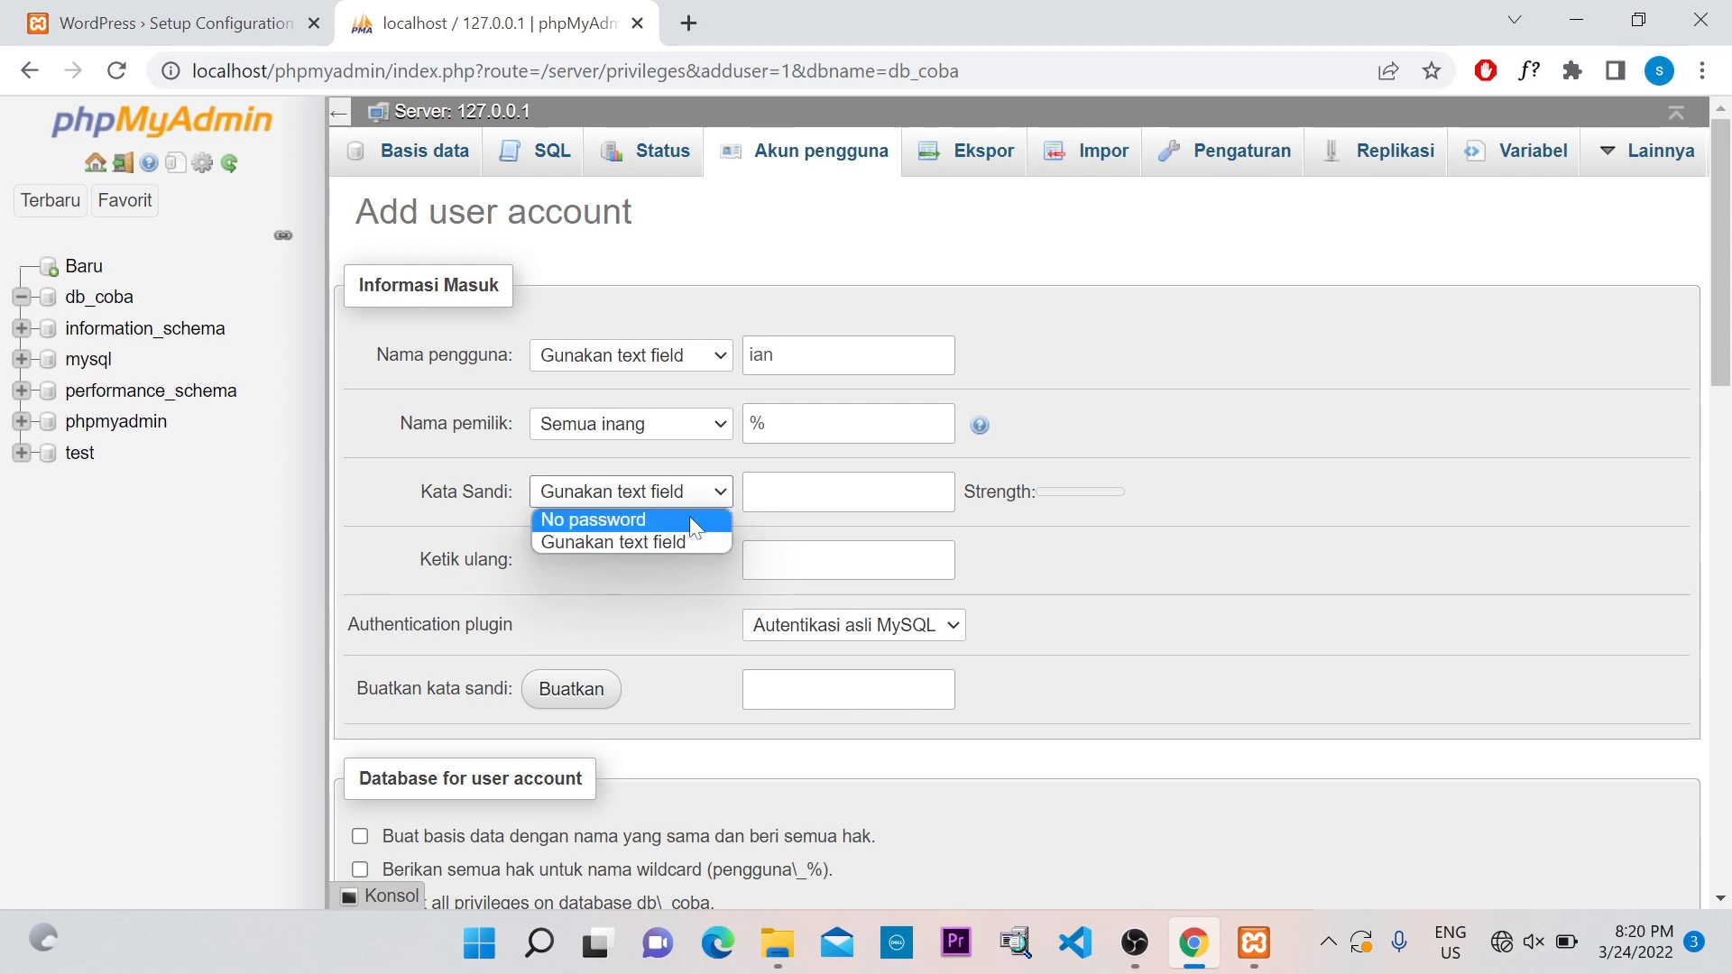
{"action": "left_click", "coordinate": [693, 516]}
{"action": "left_click", "coordinate": [713, 494]}
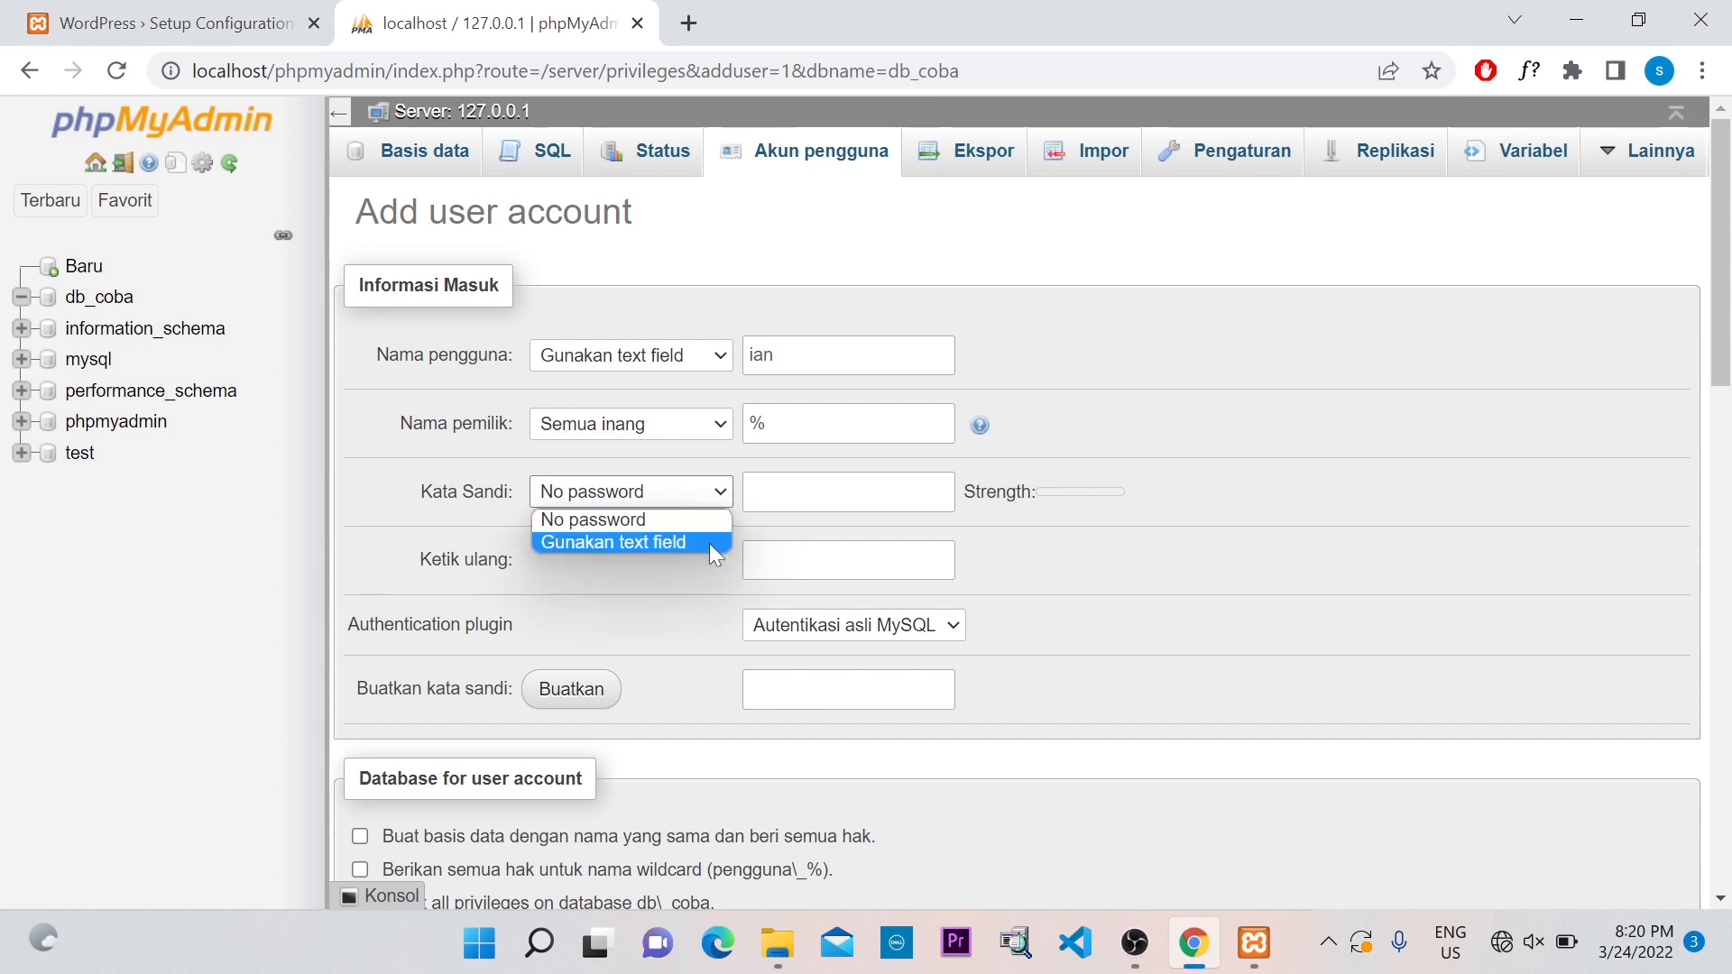
{"action": "left_click", "coordinate": [708, 543]}
{"action": "left_click", "coordinate": [845, 494]}
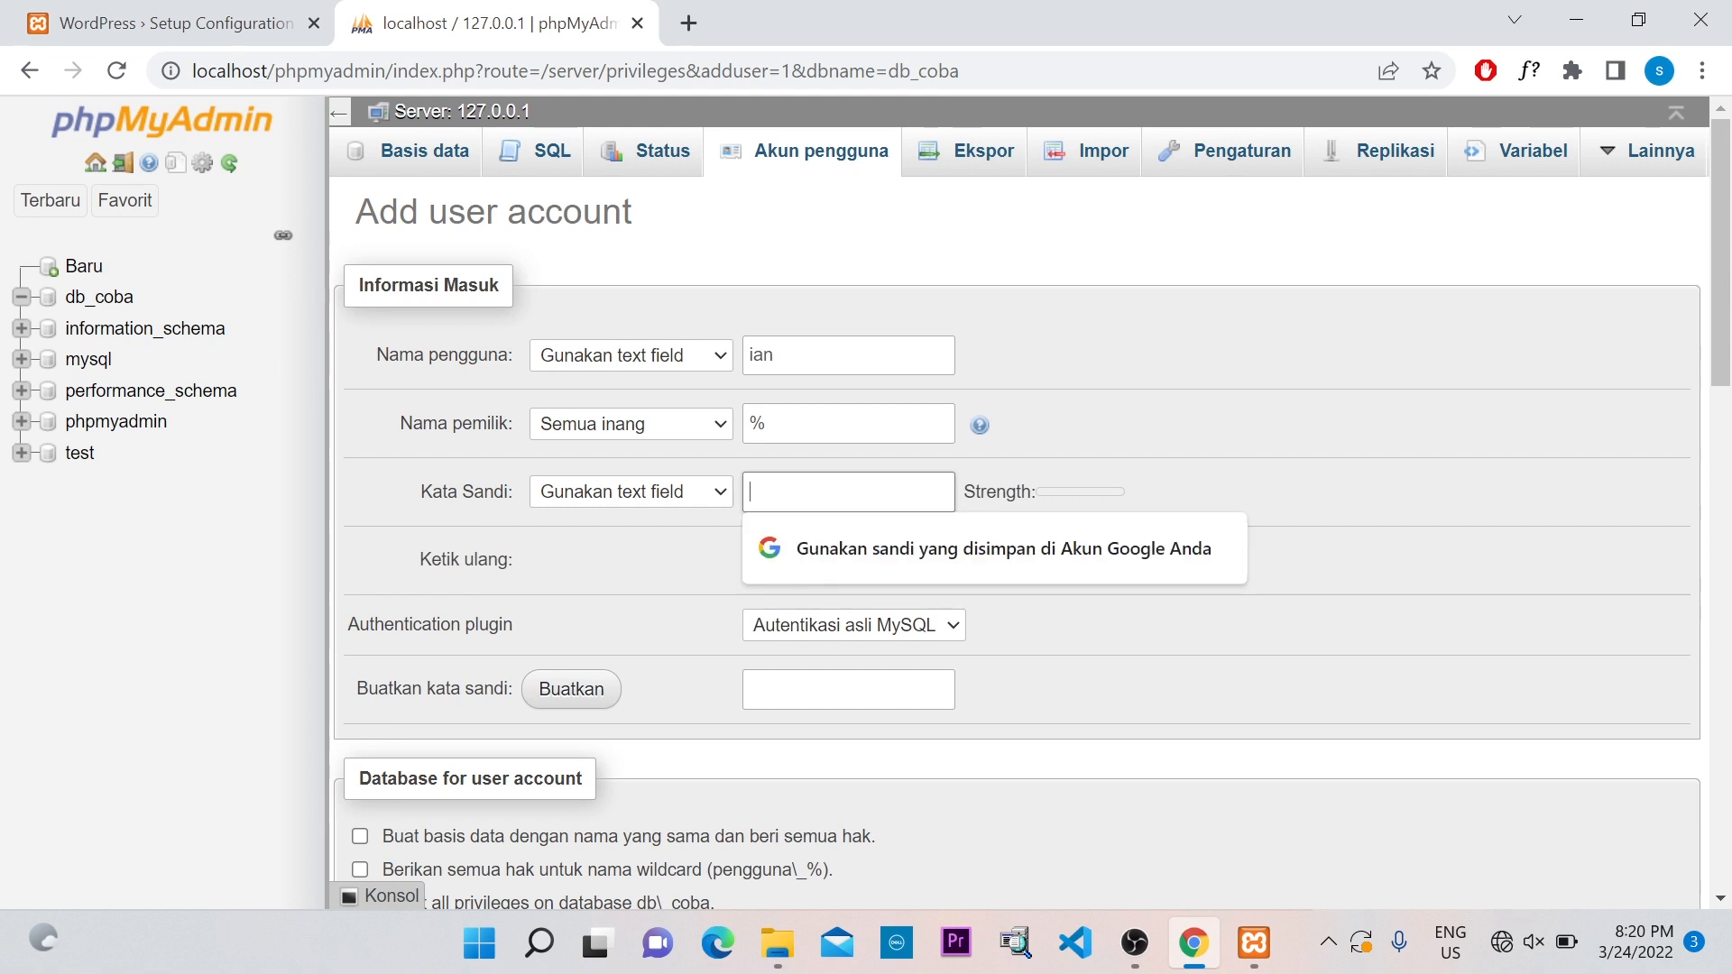
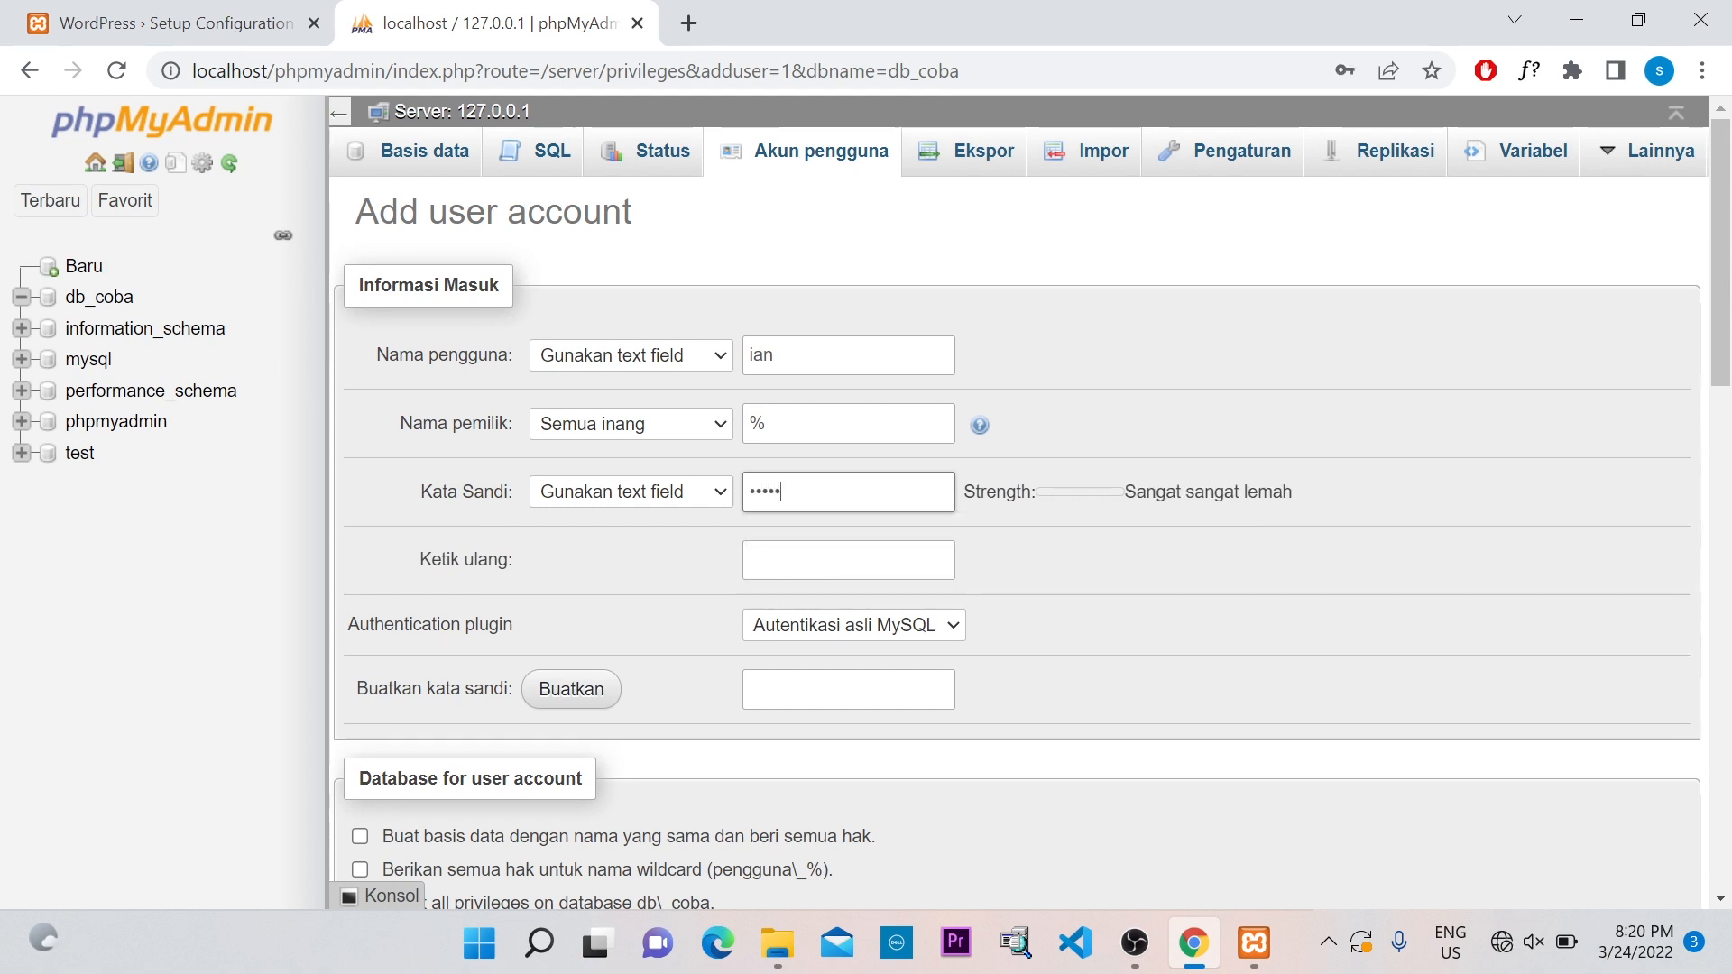
{"action": "key", "text": "Tab"}
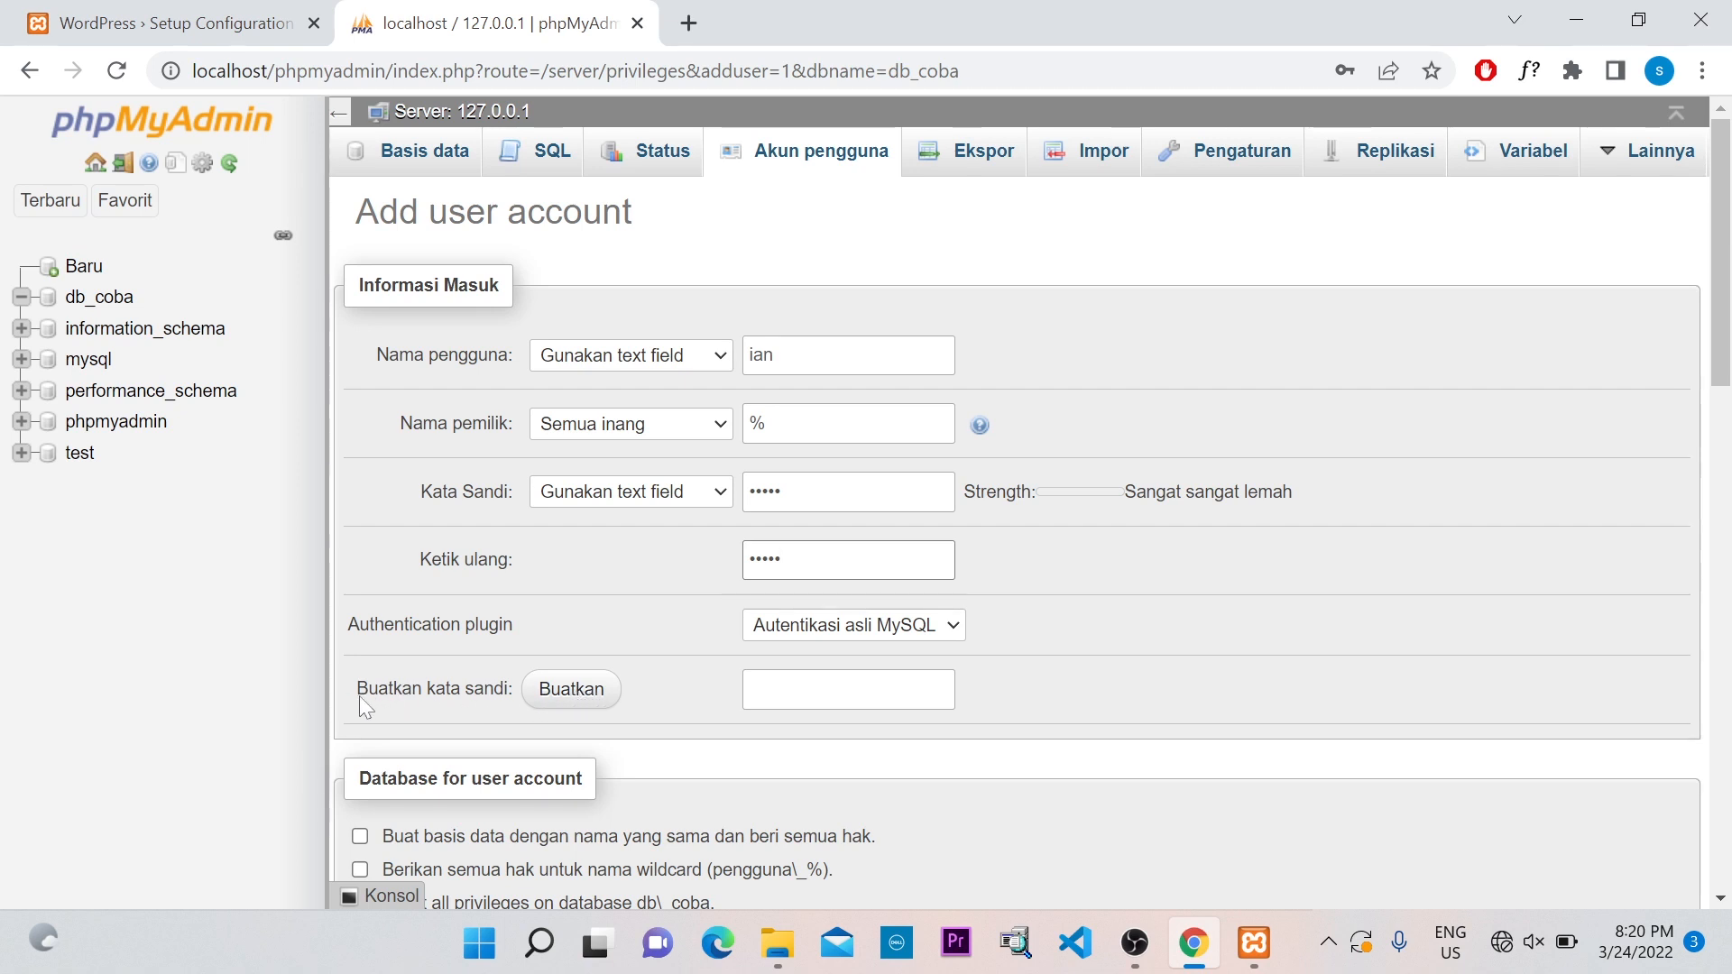
Generate a random password, then clear the generated and retyped password fields
{"action": "left_click", "coordinate": [570, 697]}
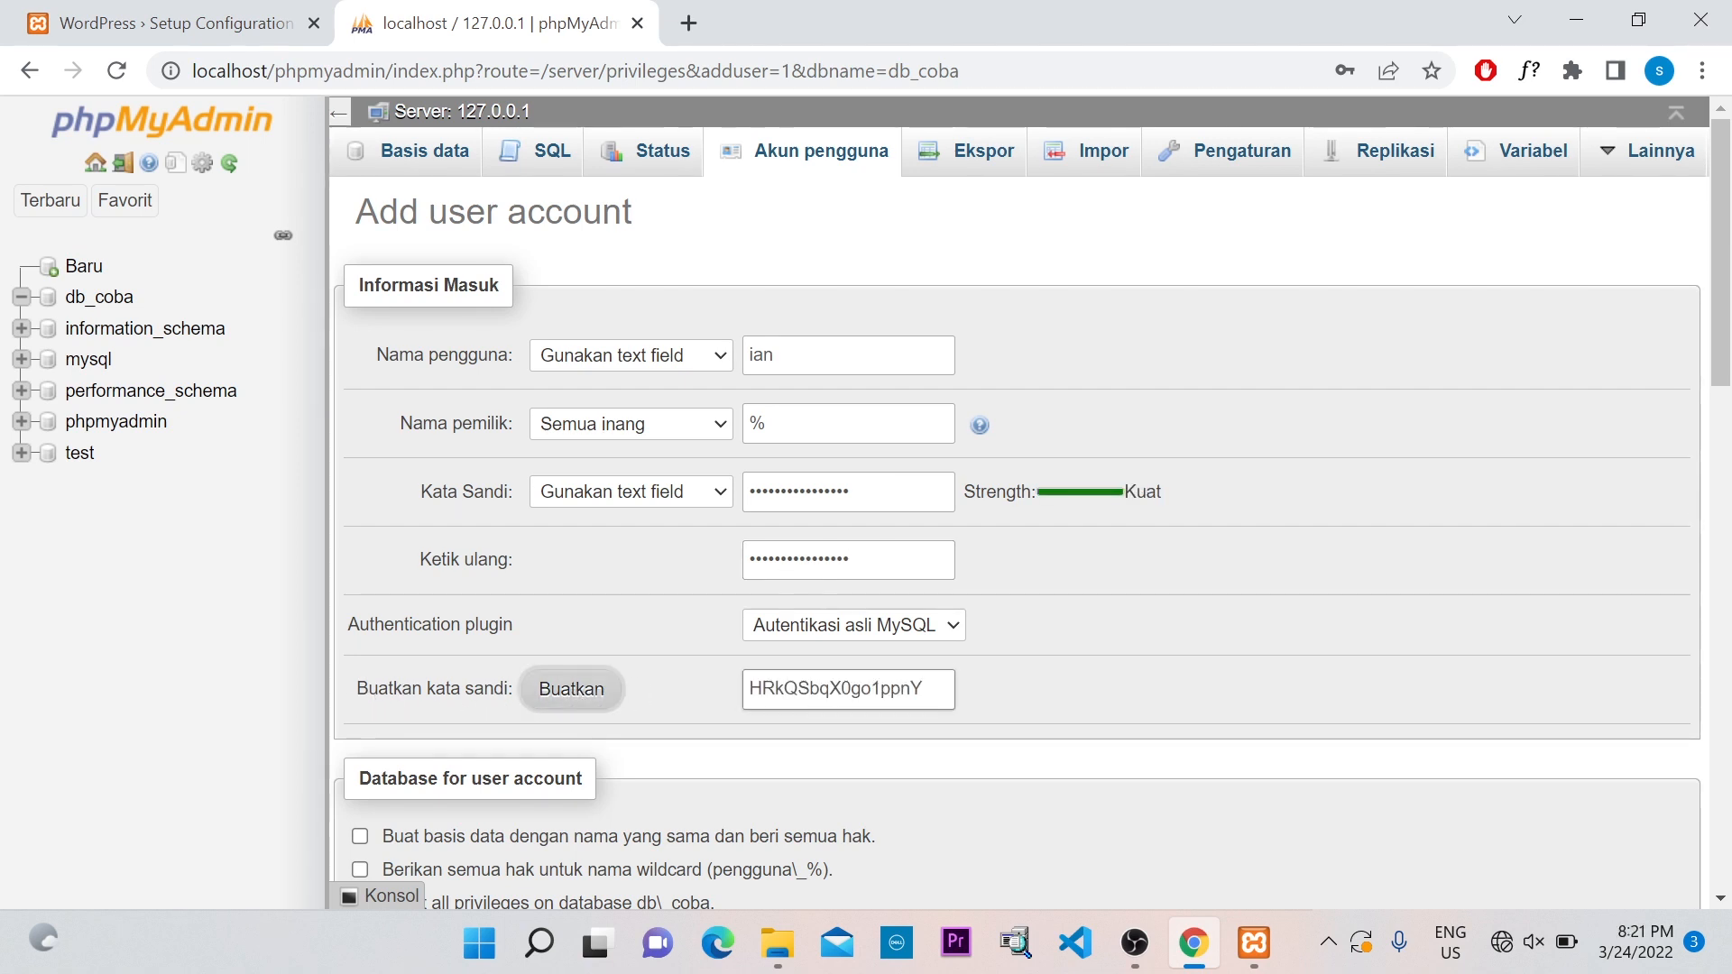
{"action": "left_click_drag", "start_coordinate": [924, 689], "coordinate": [747, 685]}
{"action": "left_click_drag", "start_coordinate": [852, 492], "coordinate": [734, 491]}
{"action": "left_click_drag", "start_coordinate": [857, 559], "coordinate": [708, 541]}
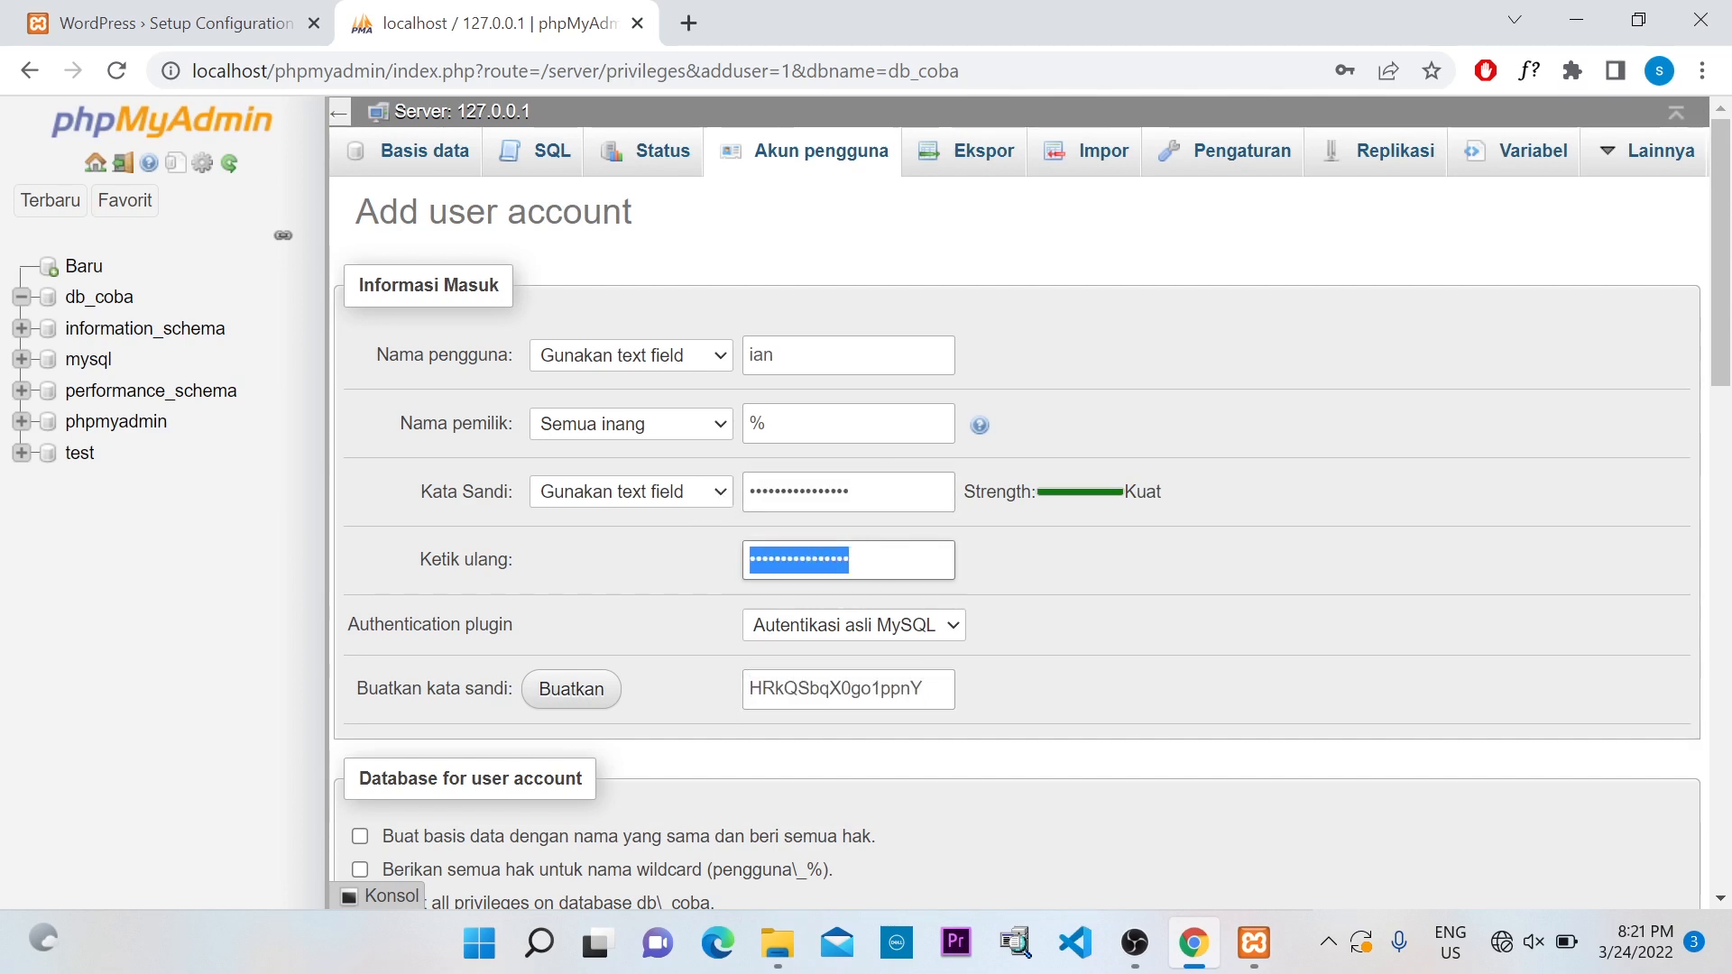
{"action": "left_click_drag", "start_coordinate": [866, 560], "coordinate": [678, 579]}
{"action": "left_click_drag", "start_coordinate": [931, 690], "coordinate": [663, 696]}
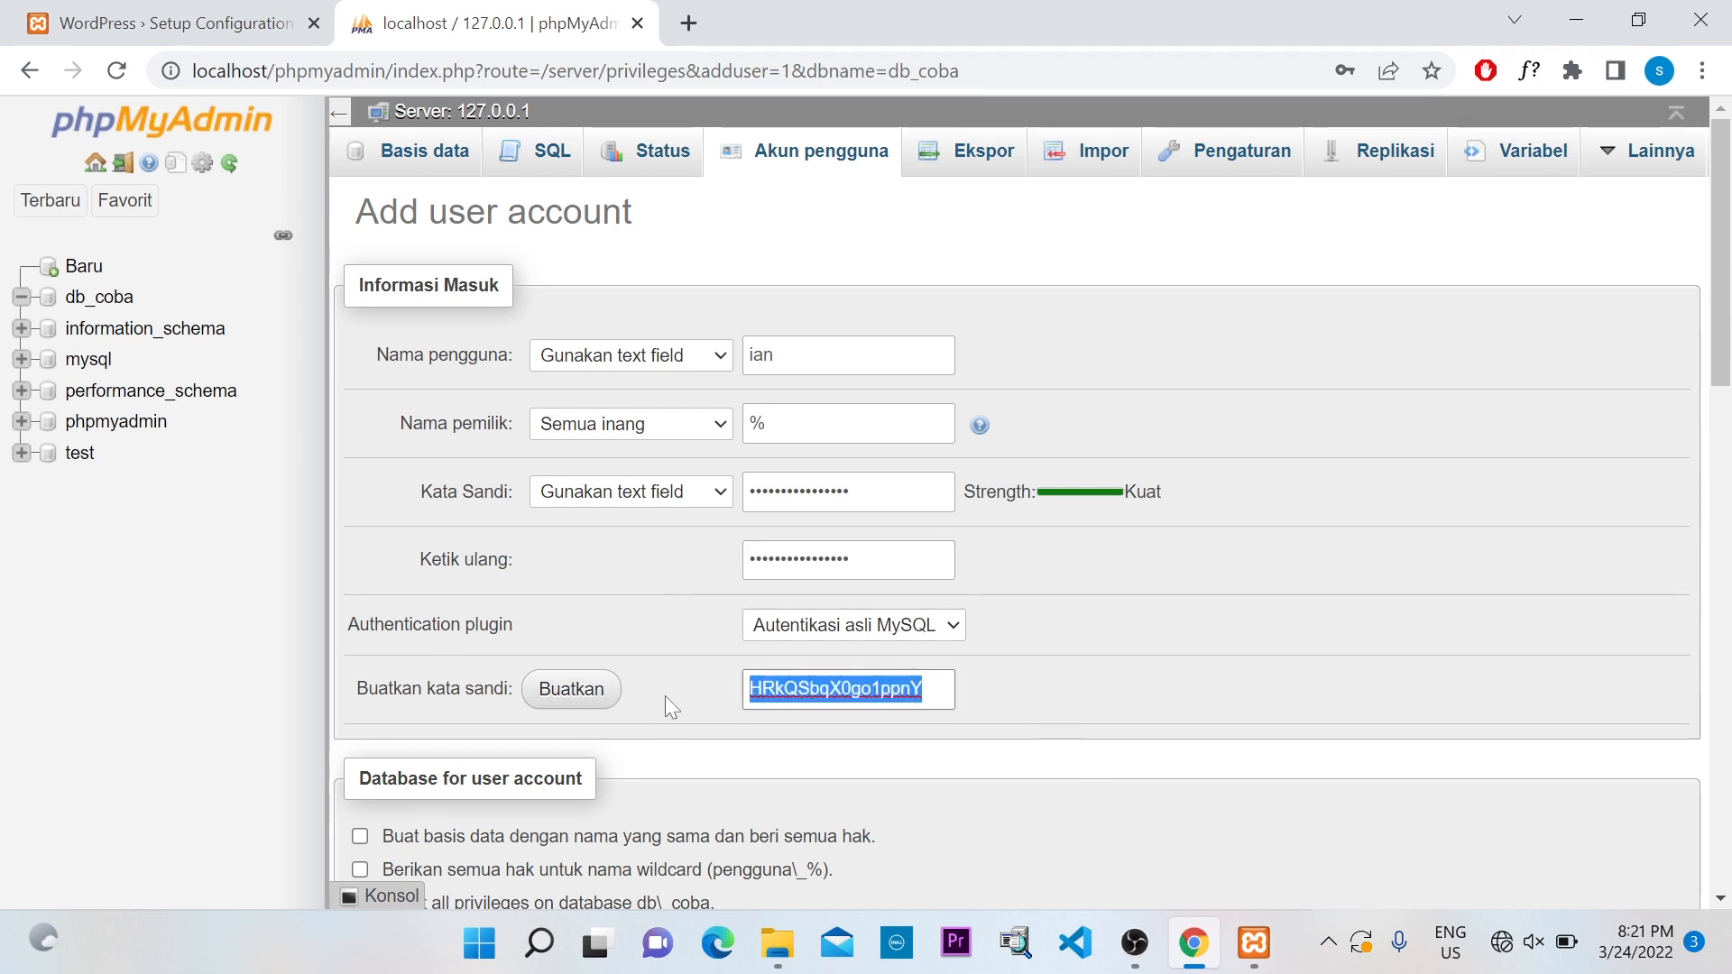
{"action": "key", "text": "BackSpace"}
{"action": "left_click_drag", "start_coordinate": [849, 561], "coordinate": [614, 568]}
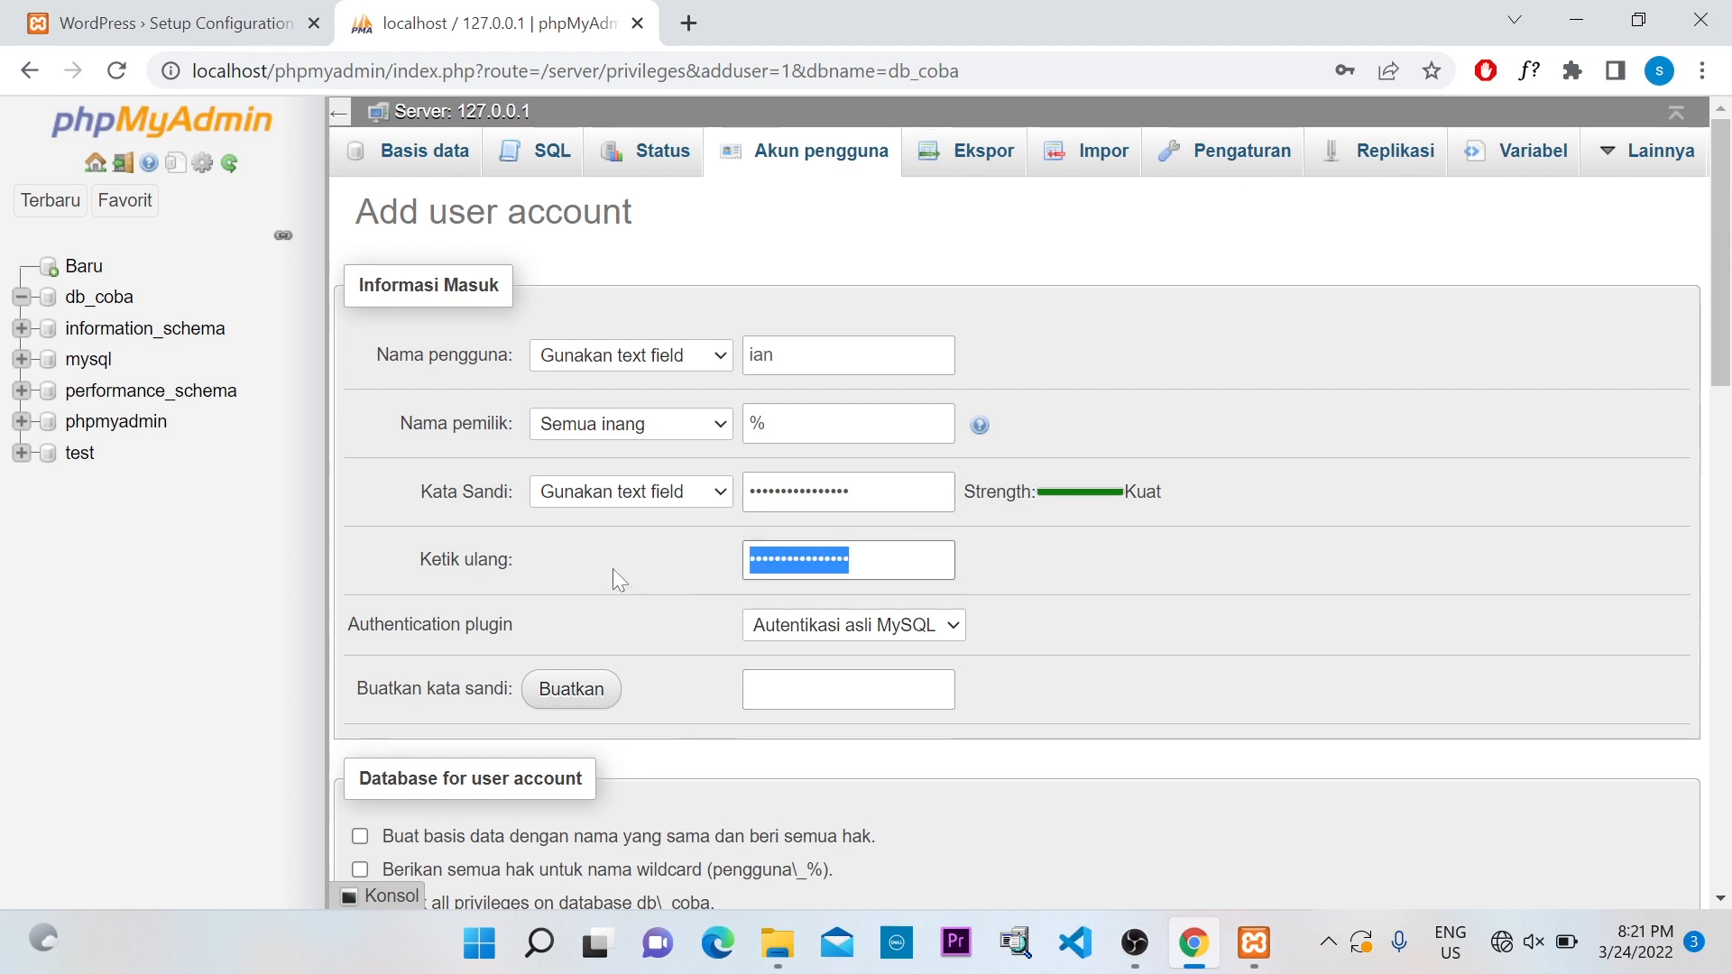
{"action": "key", "text": "BackSpace"}
Replace the password with a short one and retype it in Ketik ulang
{"action": "left_click_drag", "start_coordinate": [853, 492], "coordinate": [658, 499]}
{"action": "type", "text": "•••••"}
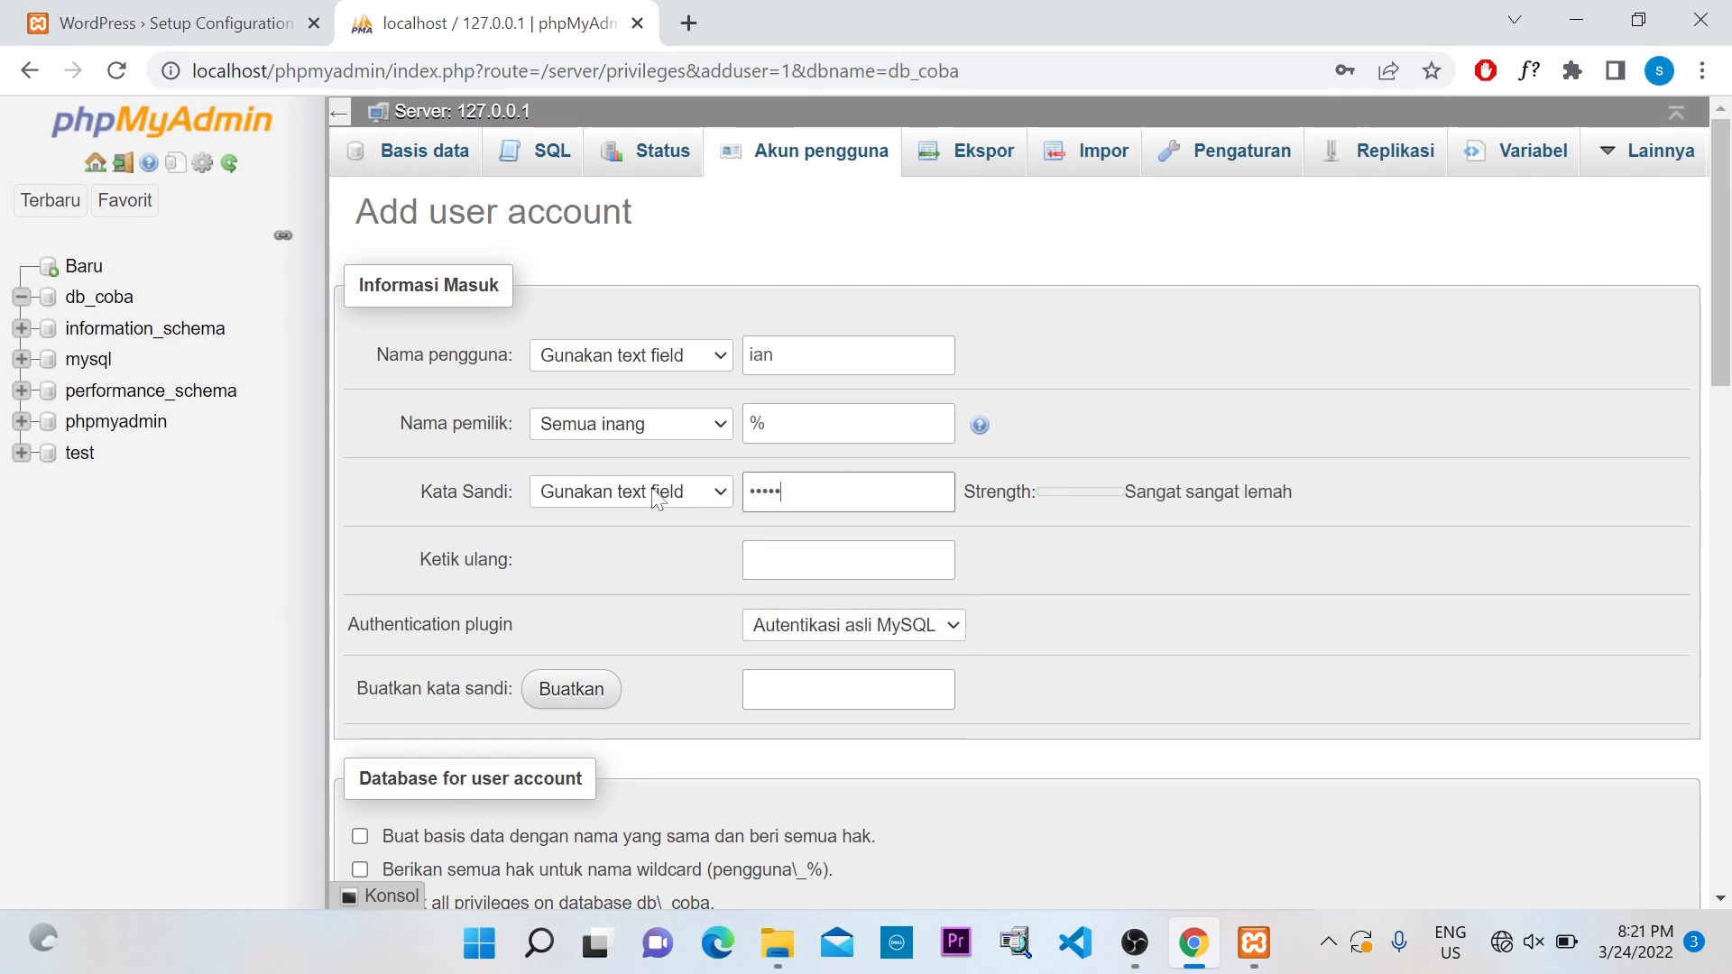
{"action": "key", "text": "Tab"}
{"action": "type", "text": "••••"}
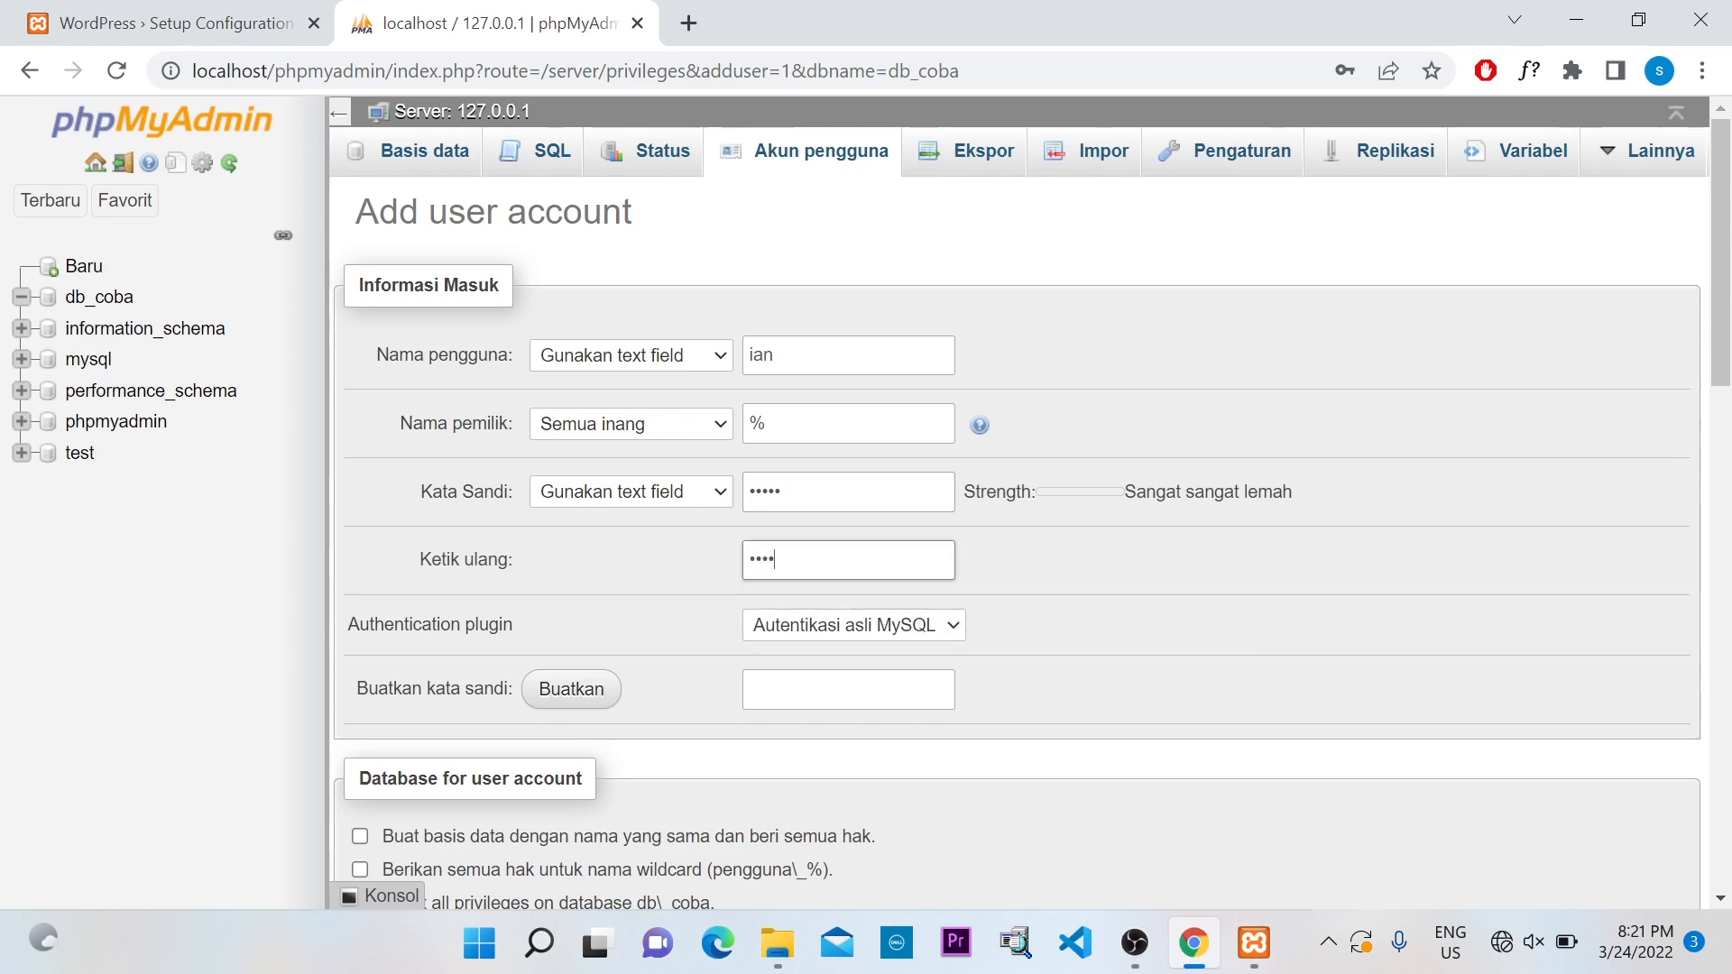
{"action": "type", "text": "•"}
Tick Pilih Semua to grant the new user every global privilege
{"action": "scroll", "coordinate": [754, 604], "scroll_direction": "down", "scroll_amount": 6}
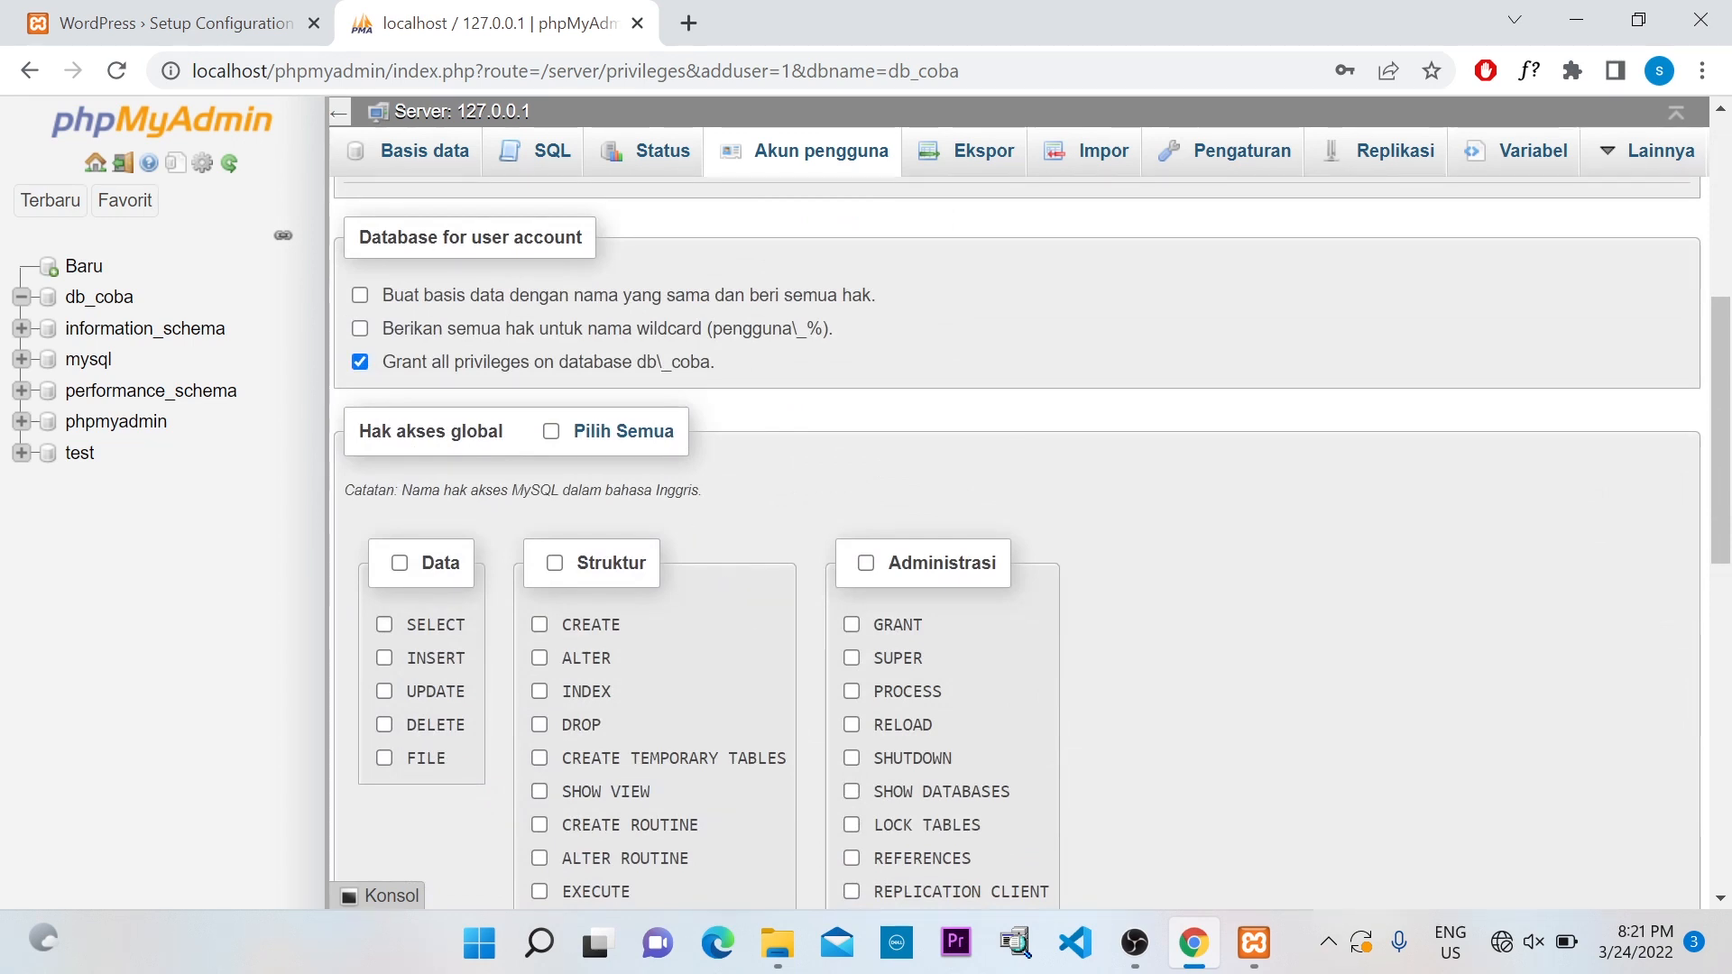
{"action": "left_click_drag", "start_coordinate": [359, 431], "coordinate": [503, 431]}
{"action": "scroll", "coordinate": [626, 592], "scroll_direction": "down", "scroll_amount": 3}
{"action": "scroll", "coordinate": [625, 573], "scroll_direction": "up", "scroll_amount": 2}
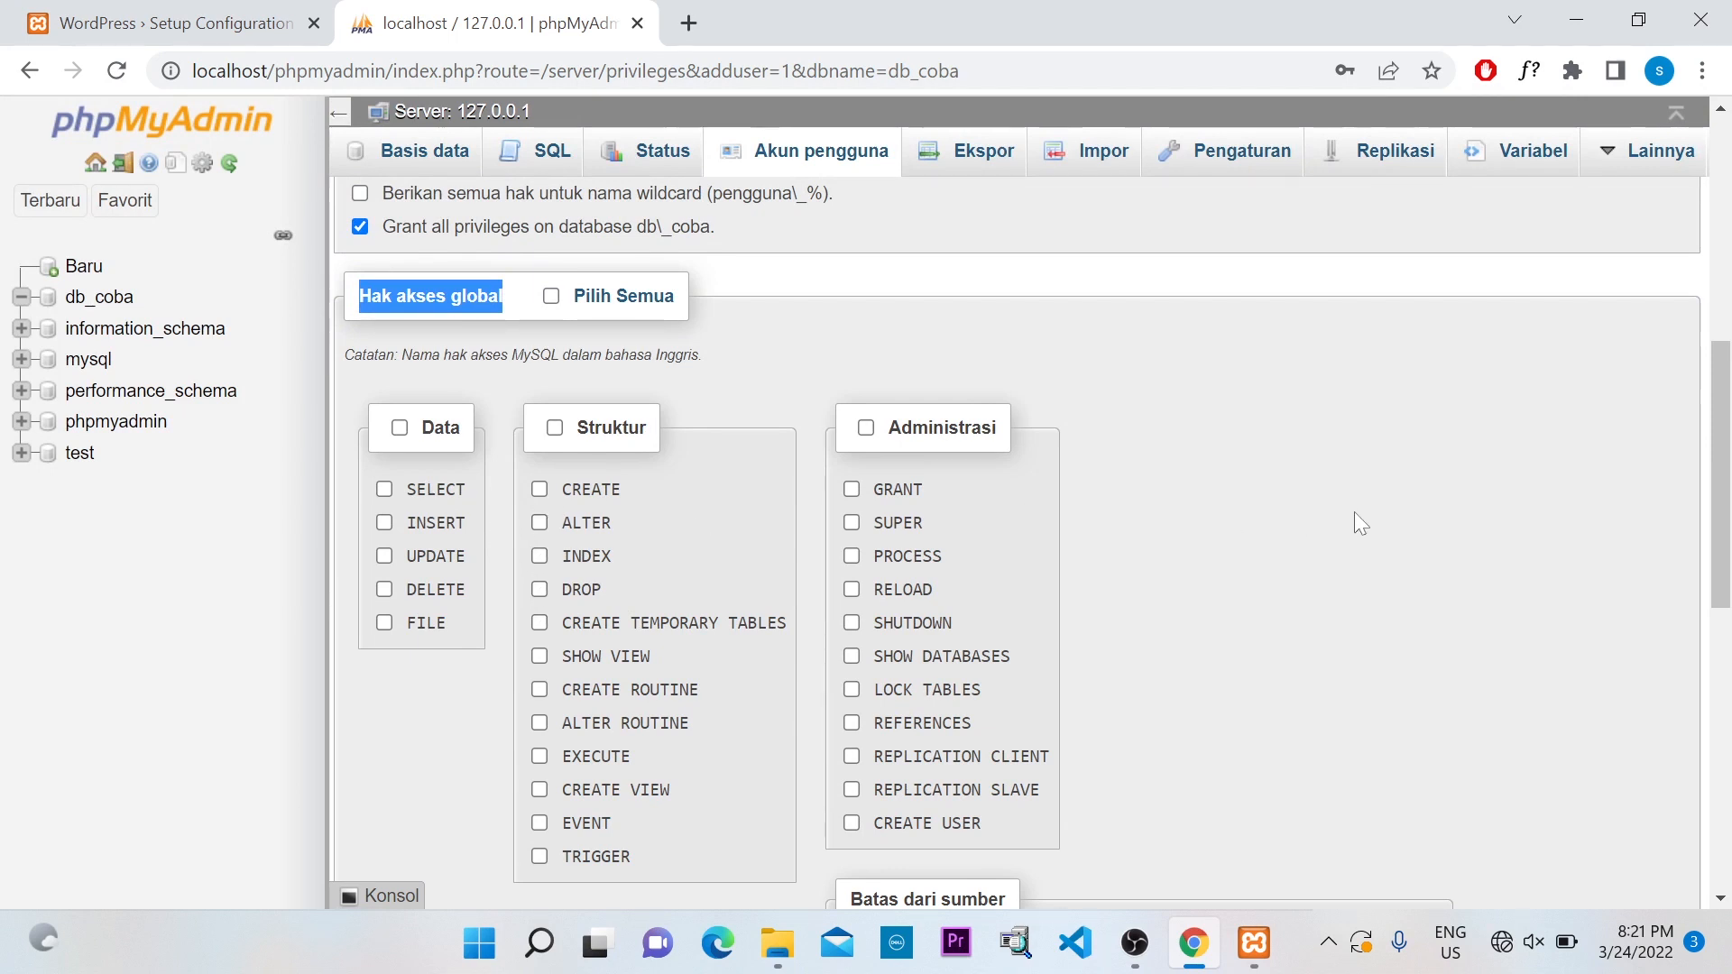
{"action": "left_click", "coordinate": [1171, 464]}
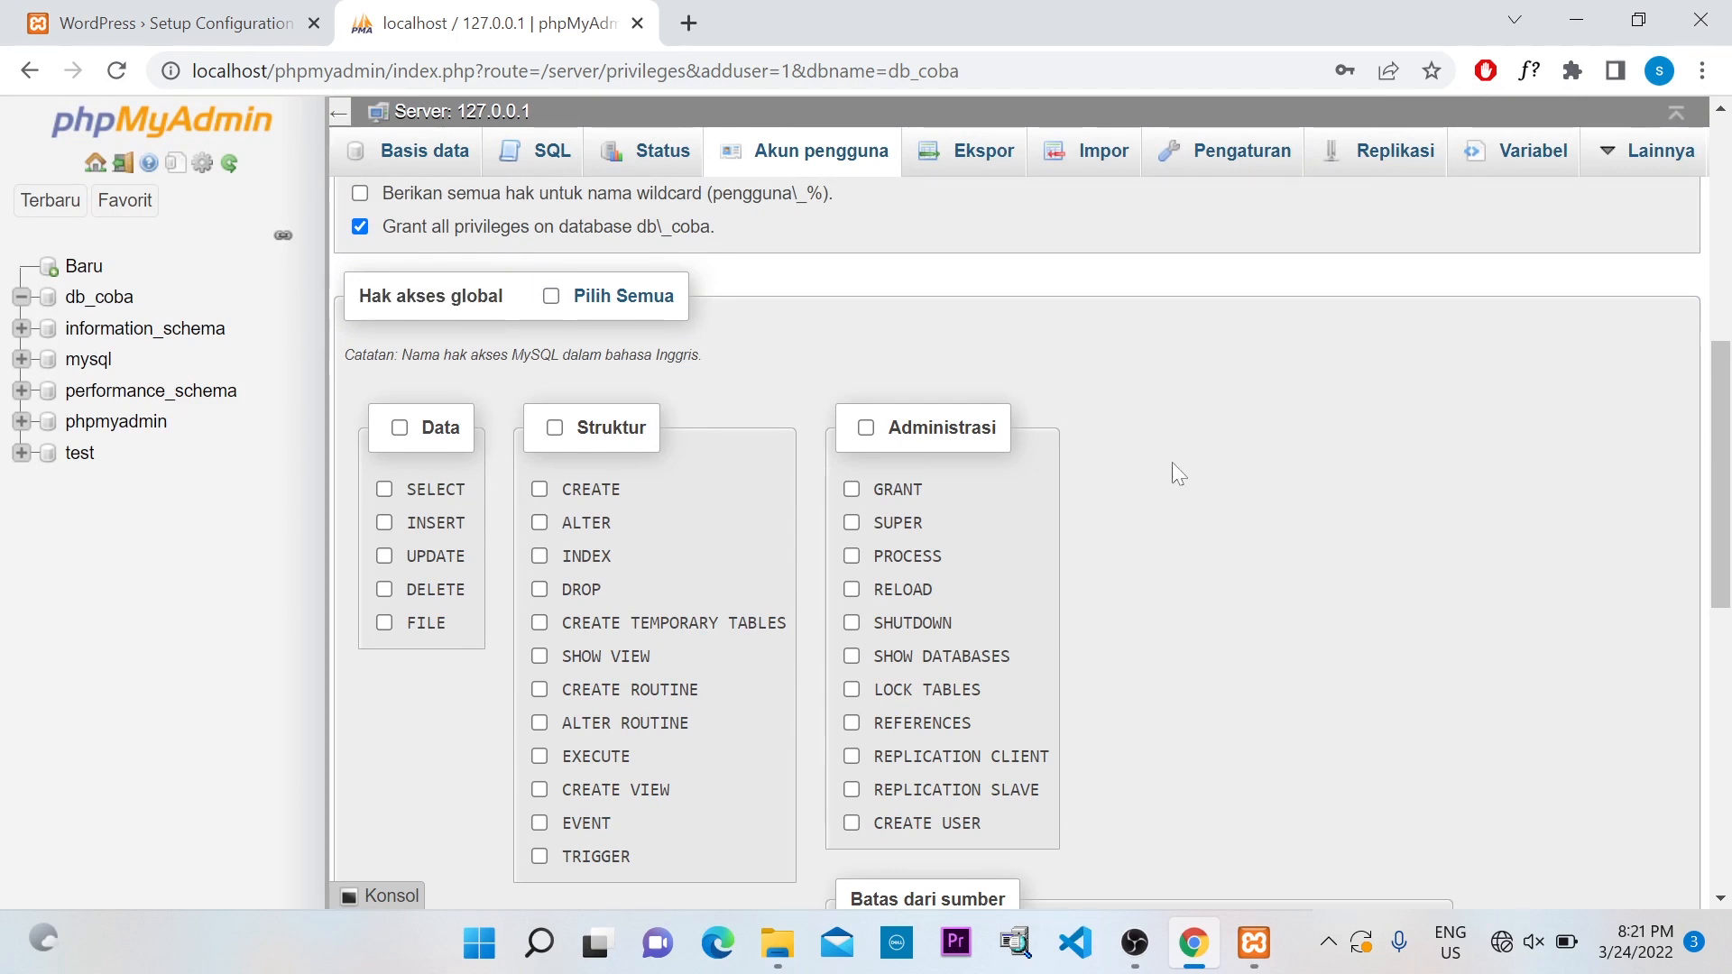
{"action": "left_click", "coordinate": [551, 296]}
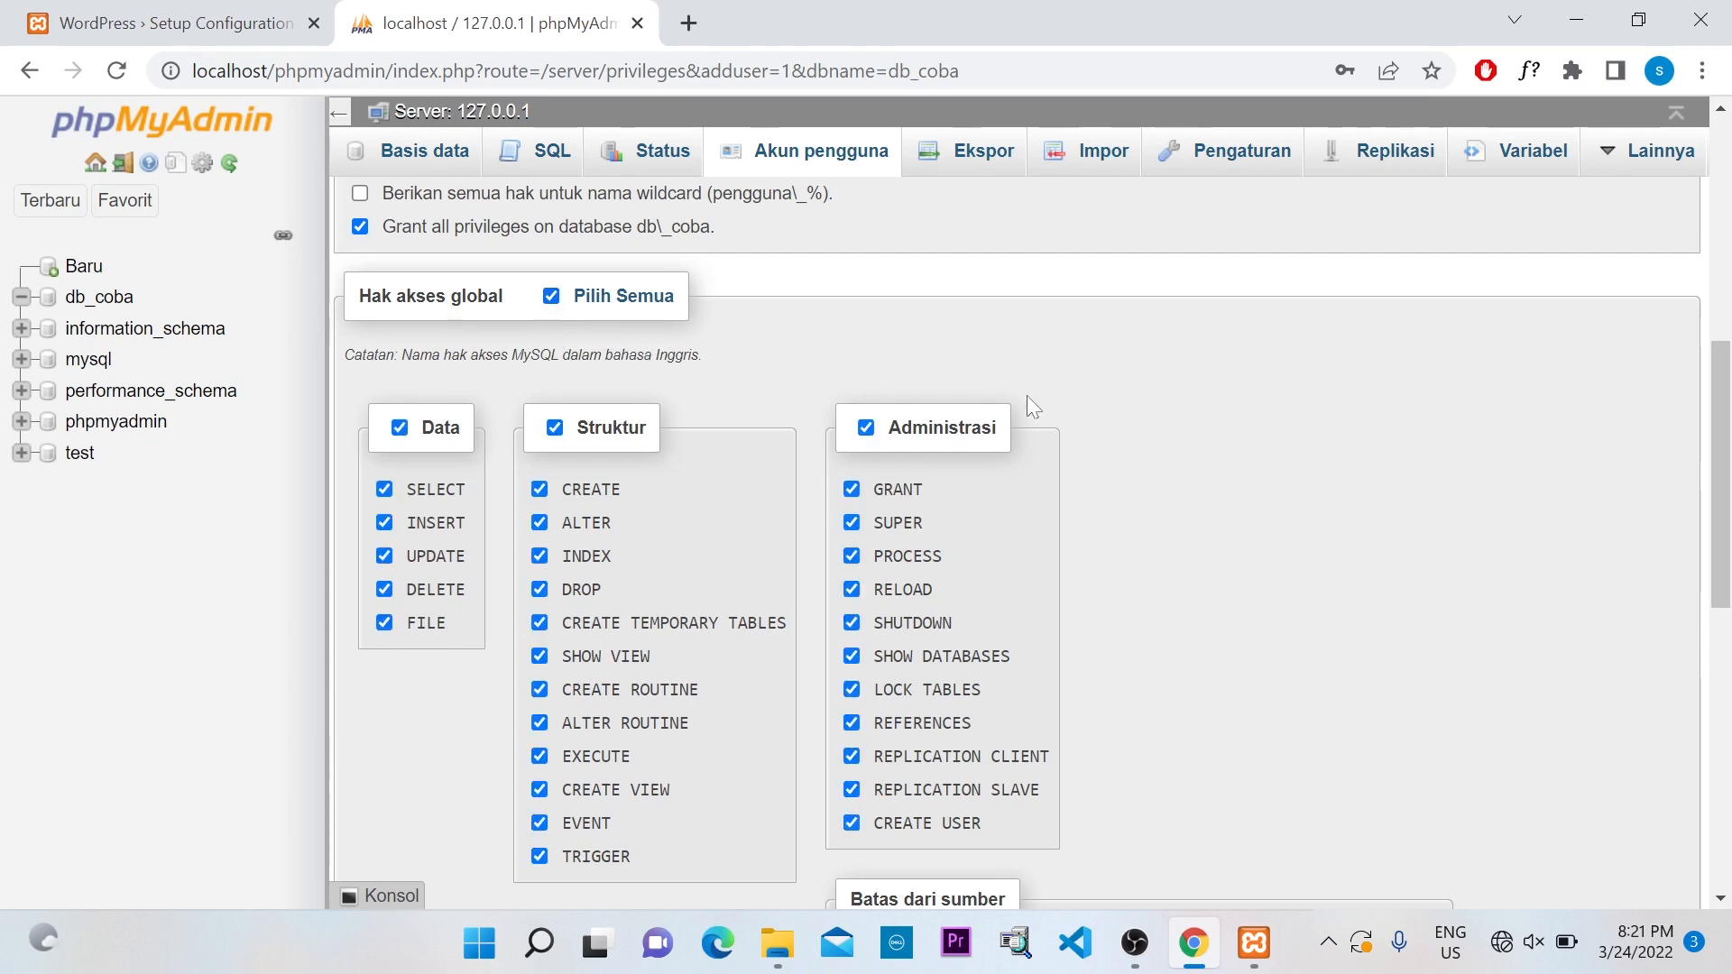
Keep all privileges on db_coba checked and create the user account with Kirim
{"action": "scroll", "coordinate": [1094, 393], "scroll_direction": "down", "scroll_amount": 3}
{"action": "scroll", "coordinate": [1092, 391], "scroll_direction": "up", "scroll_amount": 3}
{"action": "scroll", "coordinate": [1092, 392], "scroll_direction": "up", "scroll_amount": 1}
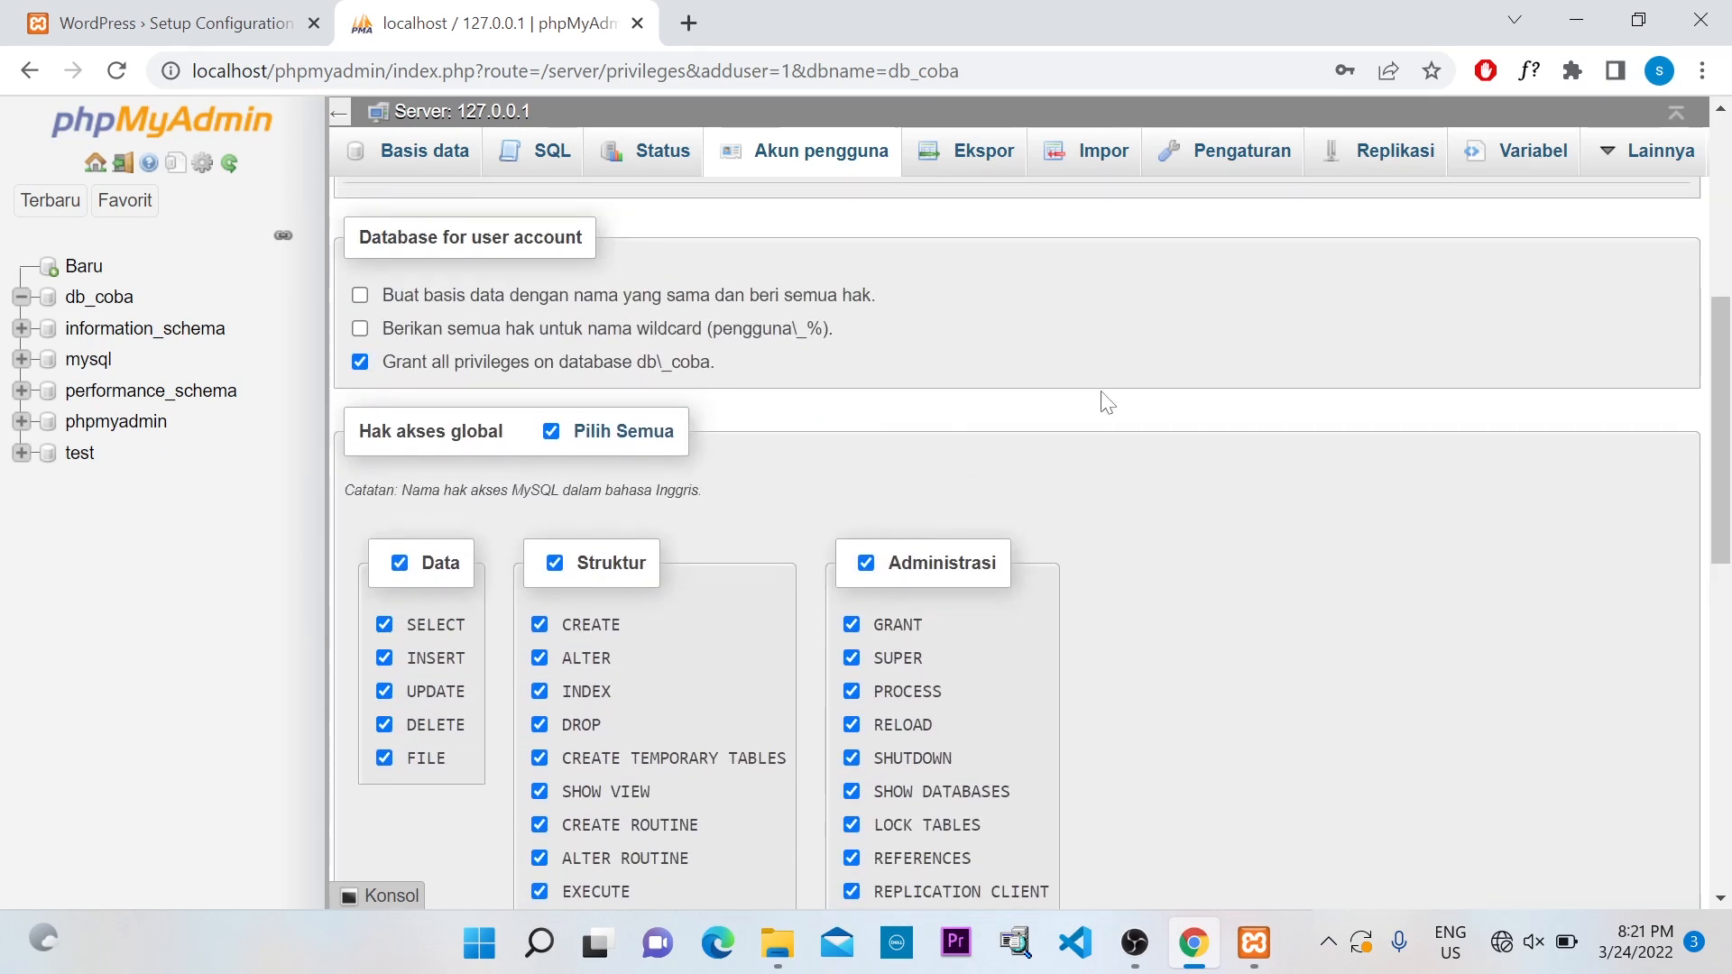
{"action": "scroll", "coordinate": [1074, 390], "scroll_direction": "down", "scroll_amount": 12}
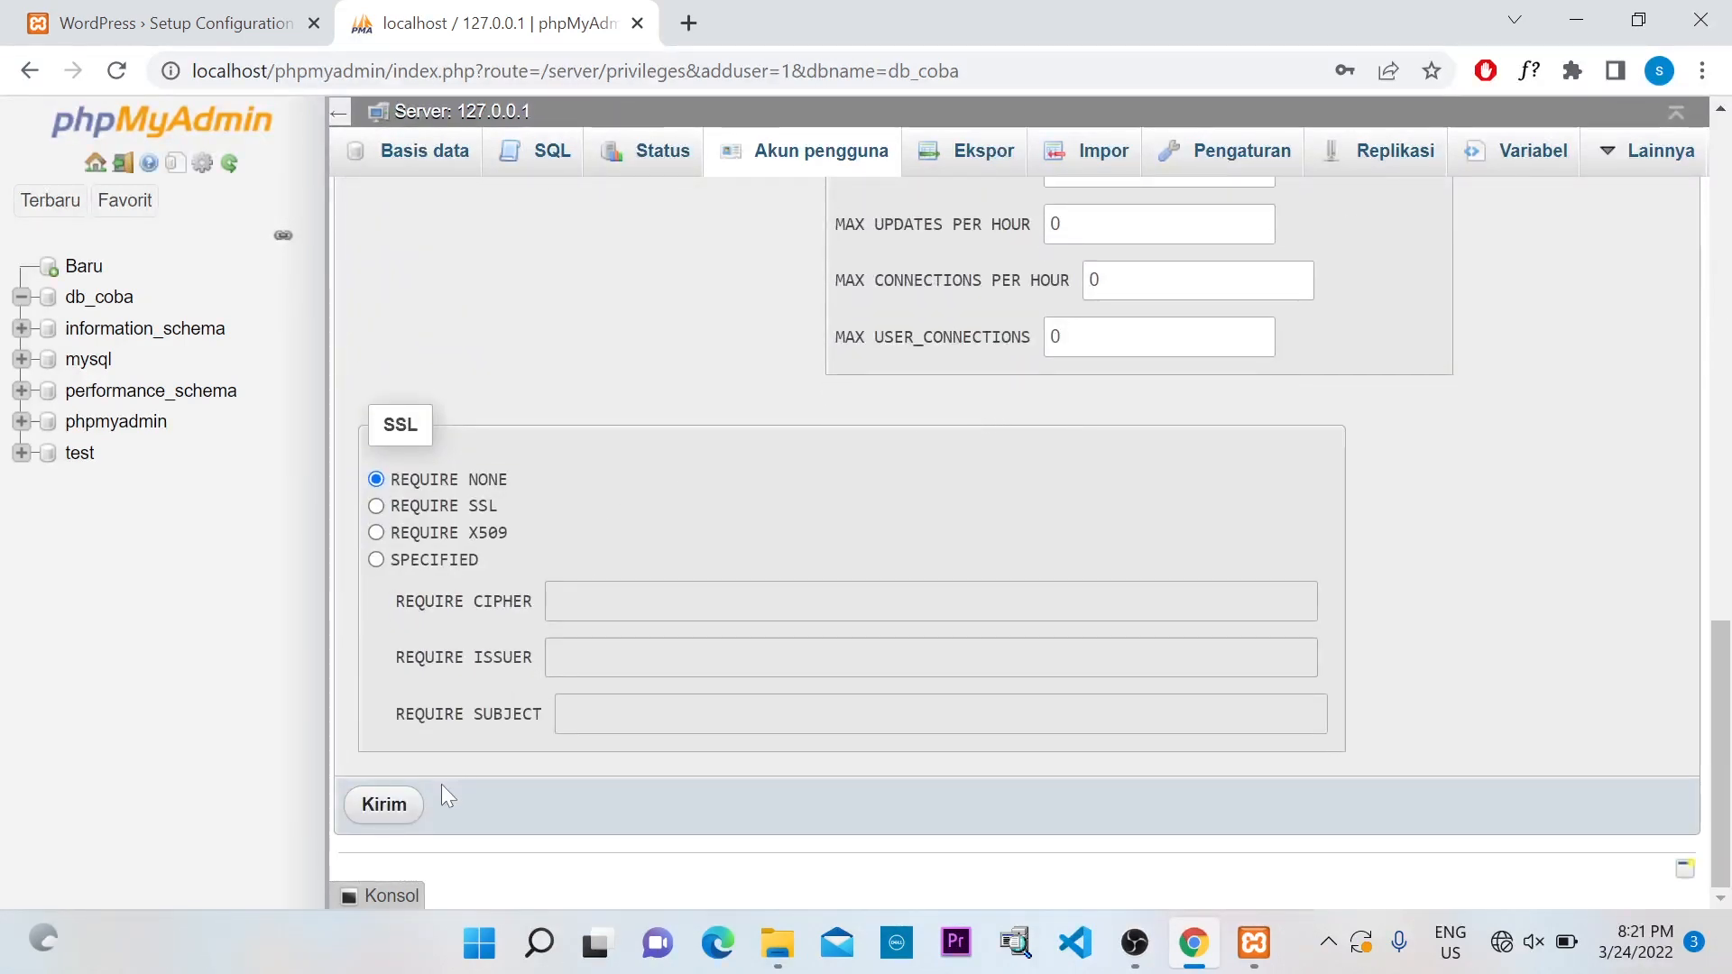
{"action": "left_click", "coordinate": [394, 811]}
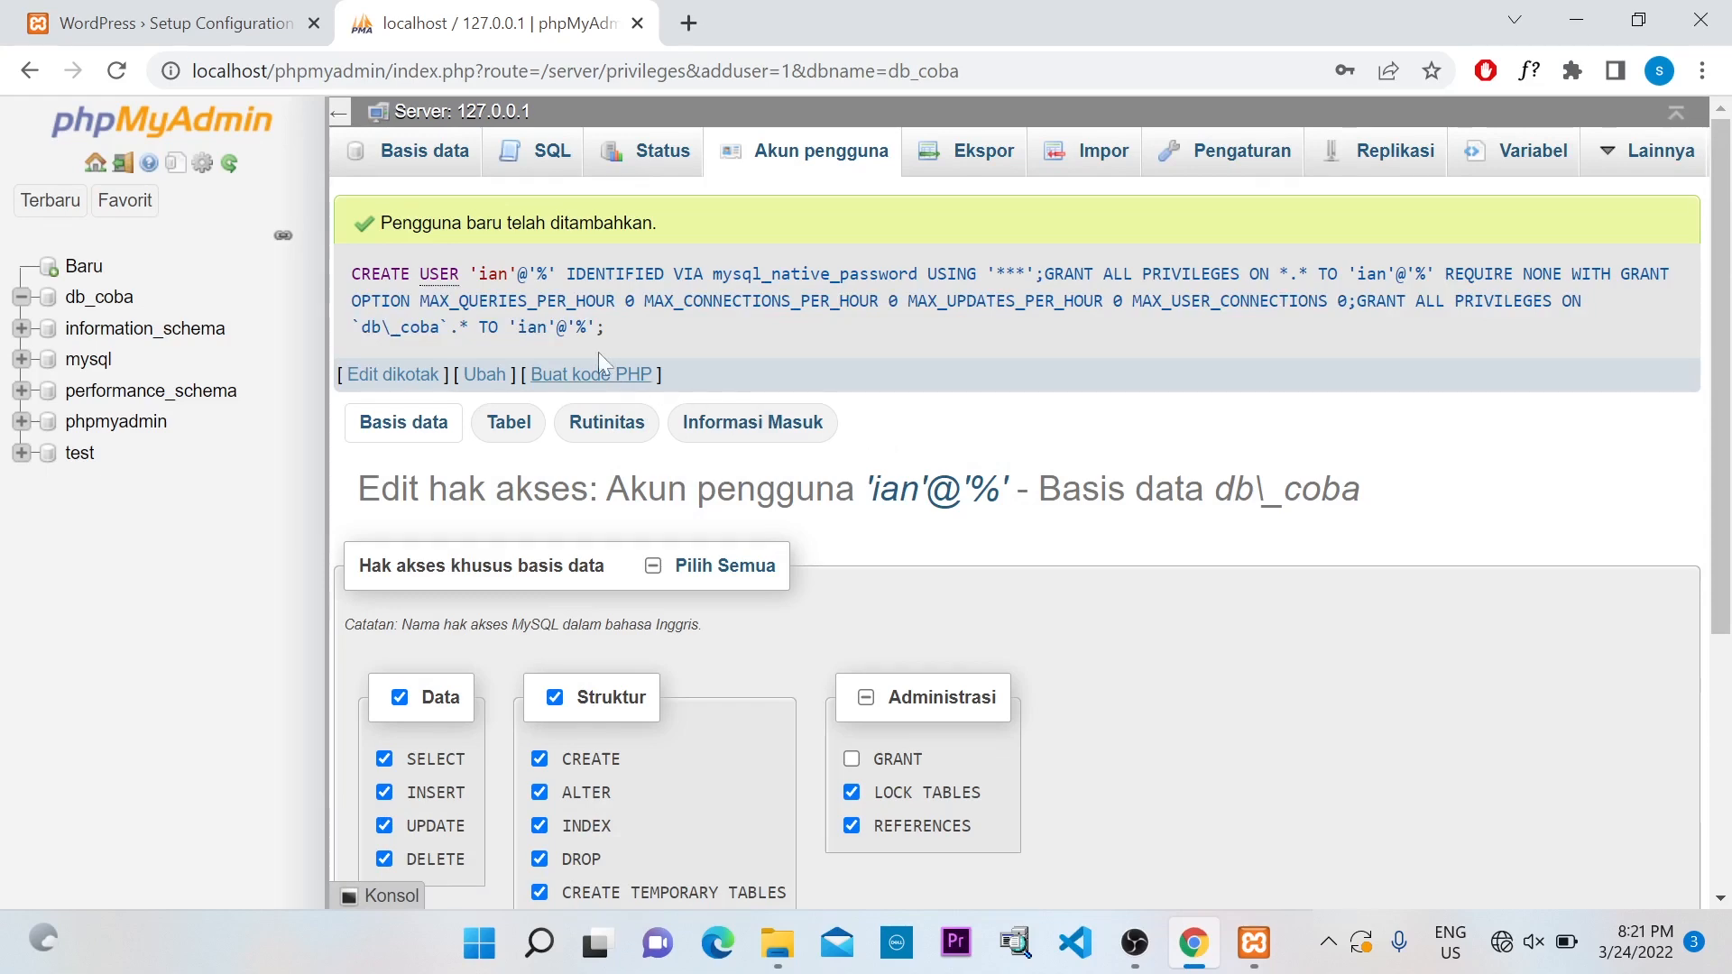
Confirm the new account holds ALL PRIVILEGES in User accounts, then return to WordPress
{"action": "left_click", "coordinate": [821, 165]}
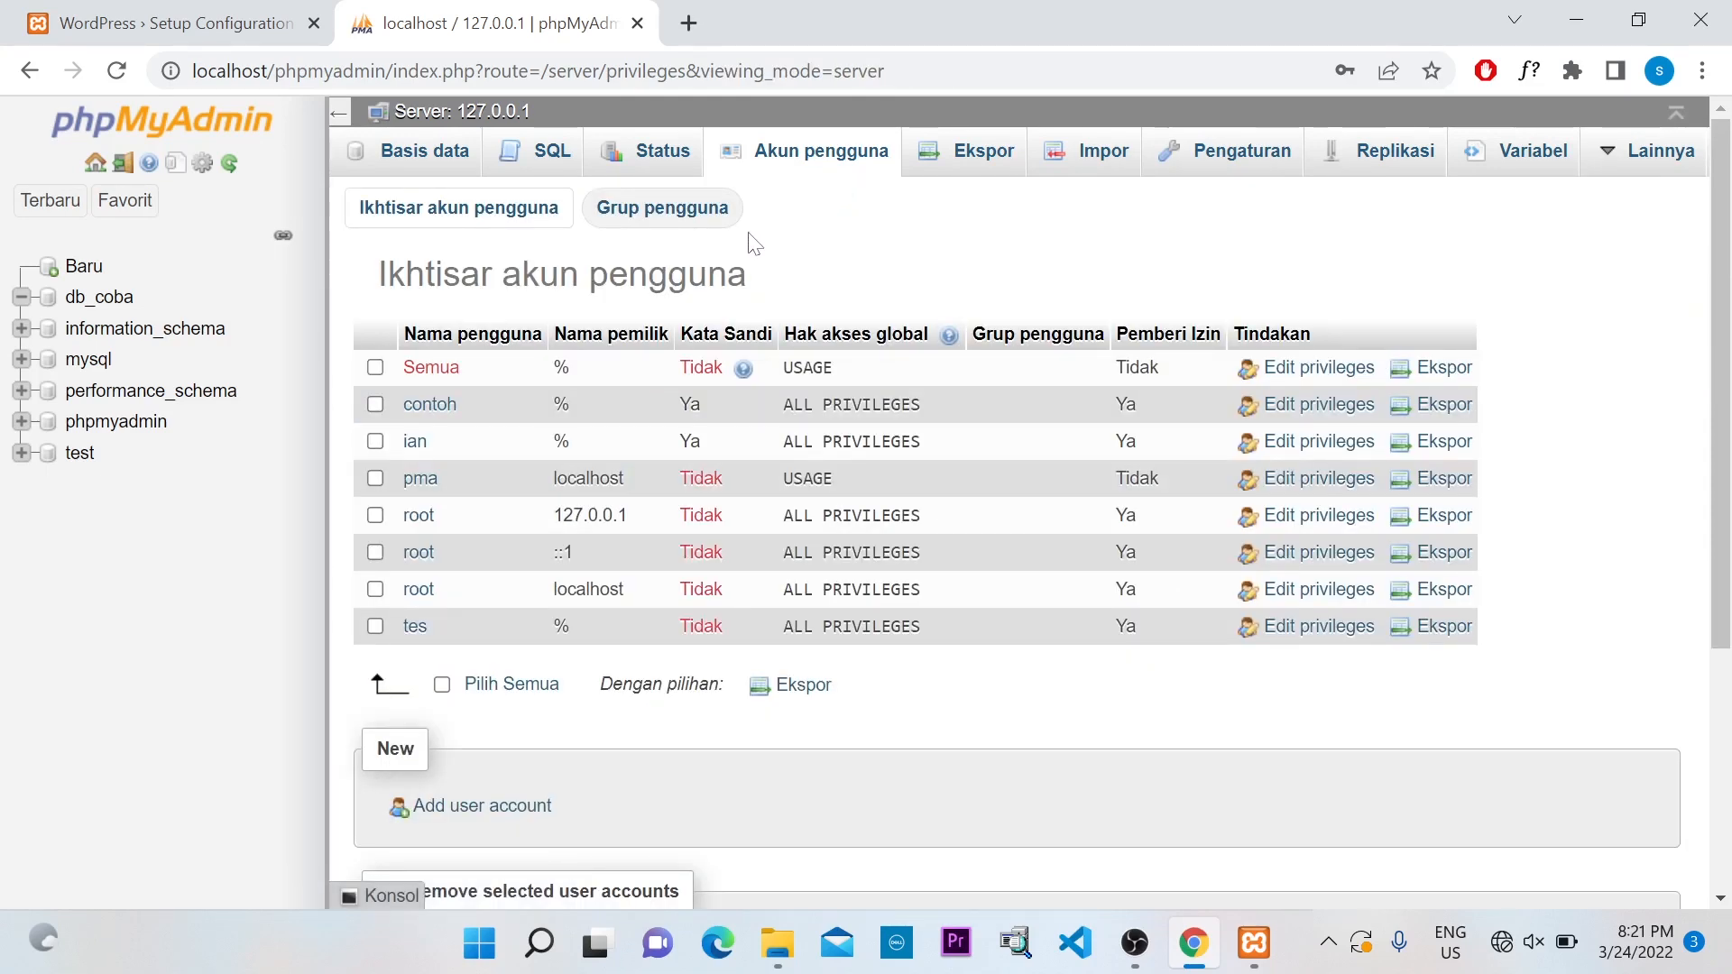
{"action": "left_click", "coordinate": [423, 447]}
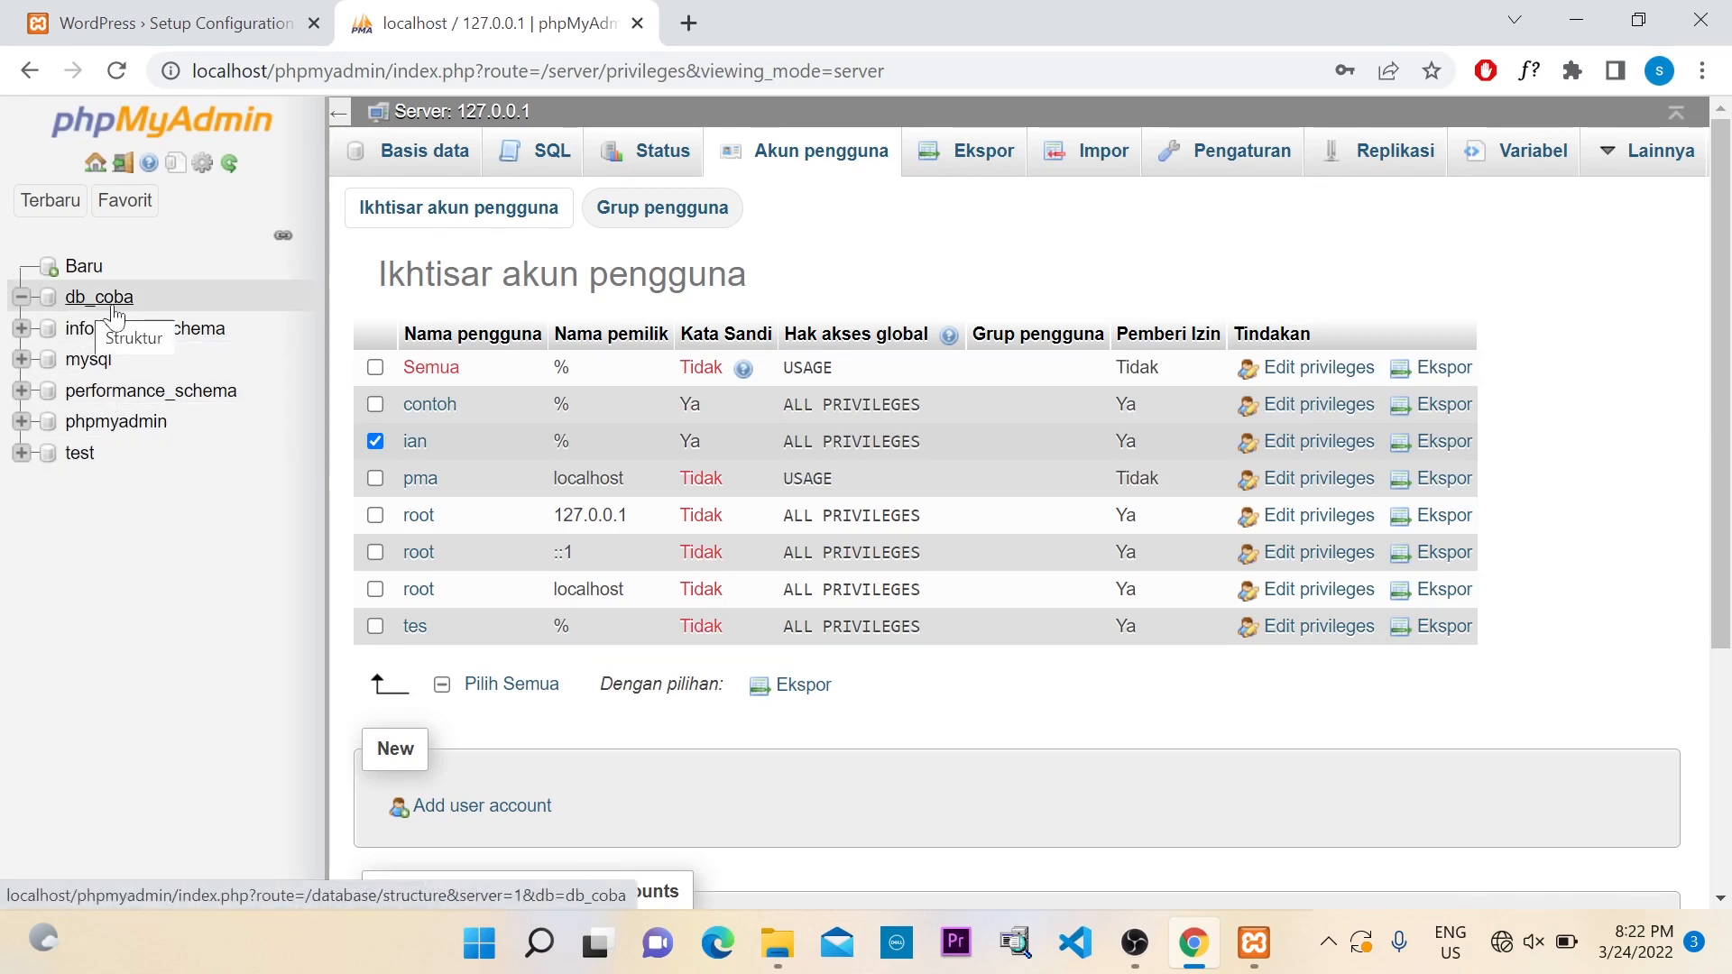
{"action": "left_click", "coordinate": [191, 29]}
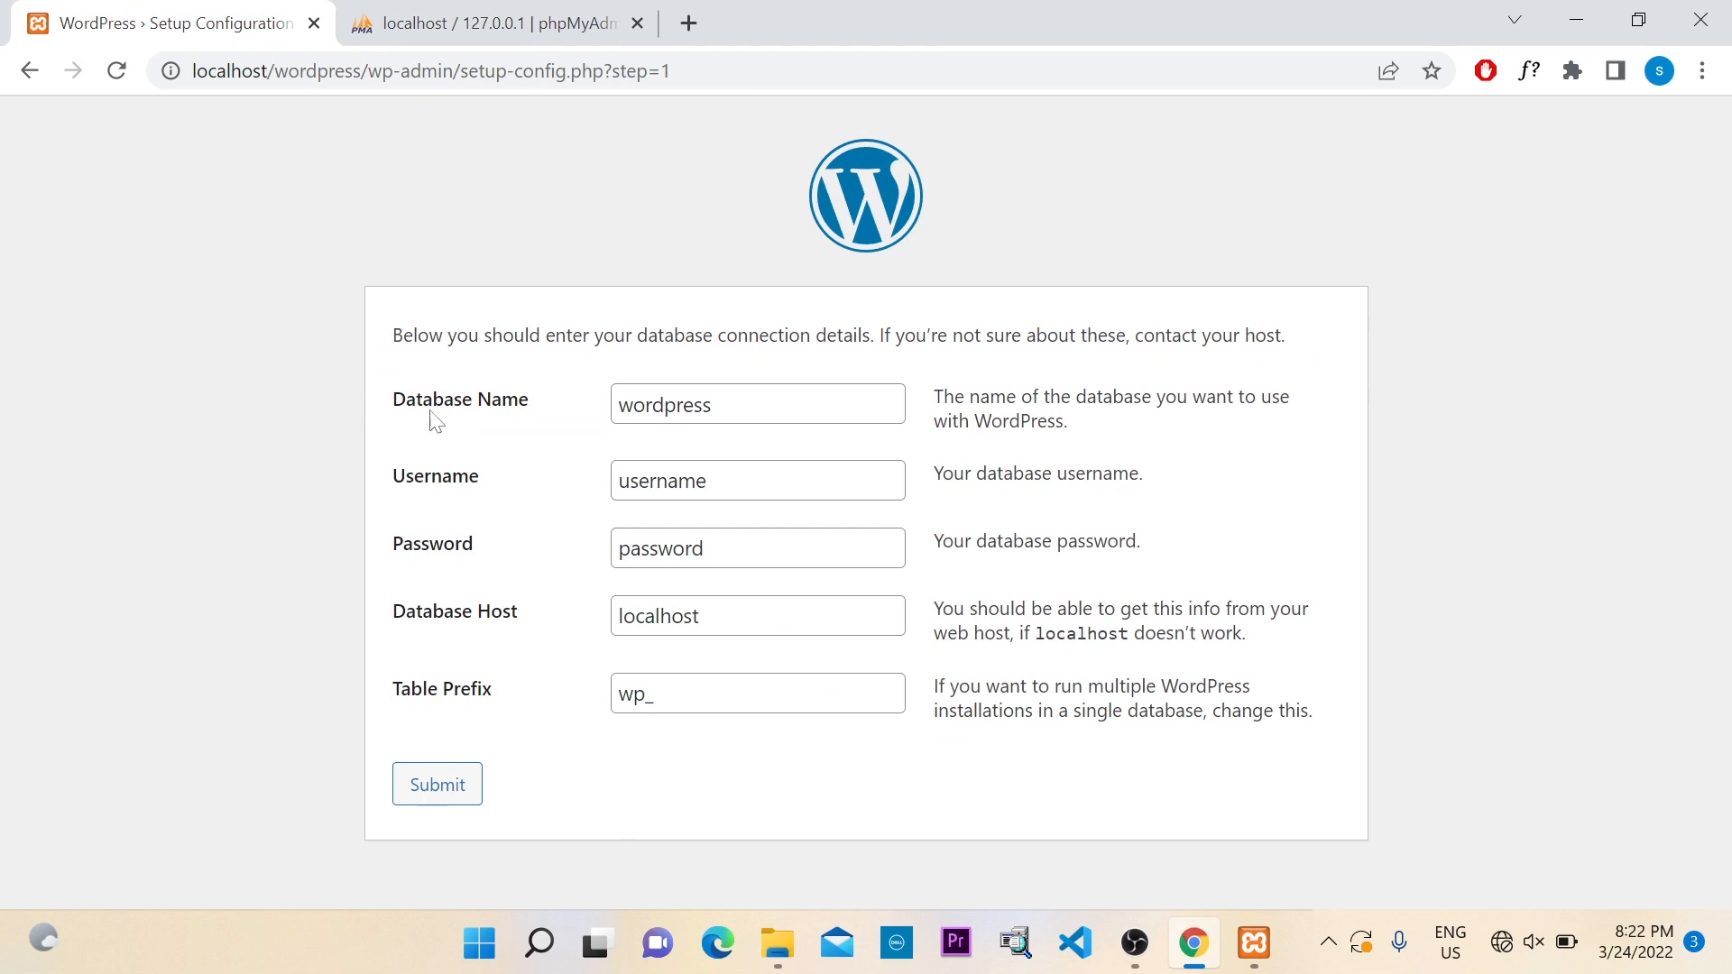
Enter database name db_coba plus the new database user's name and password
{"action": "left_click_drag", "start_coordinate": [710, 405], "coordinate": [593, 439]}
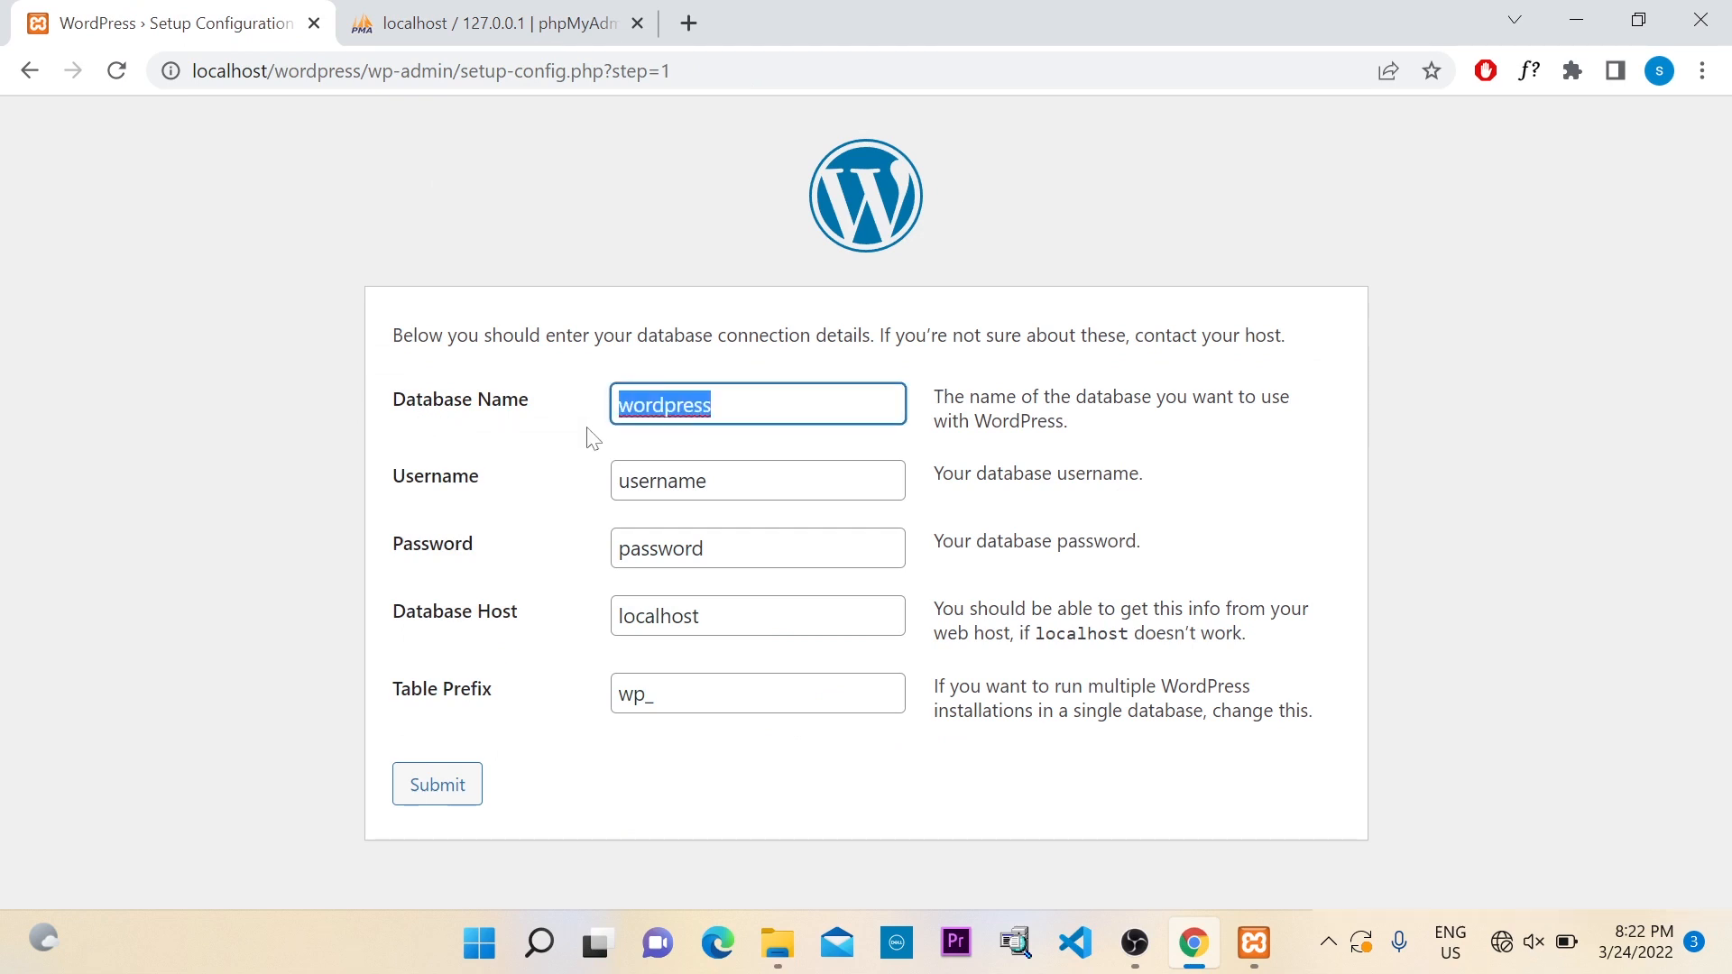
{"action": "type", "text": "db"}
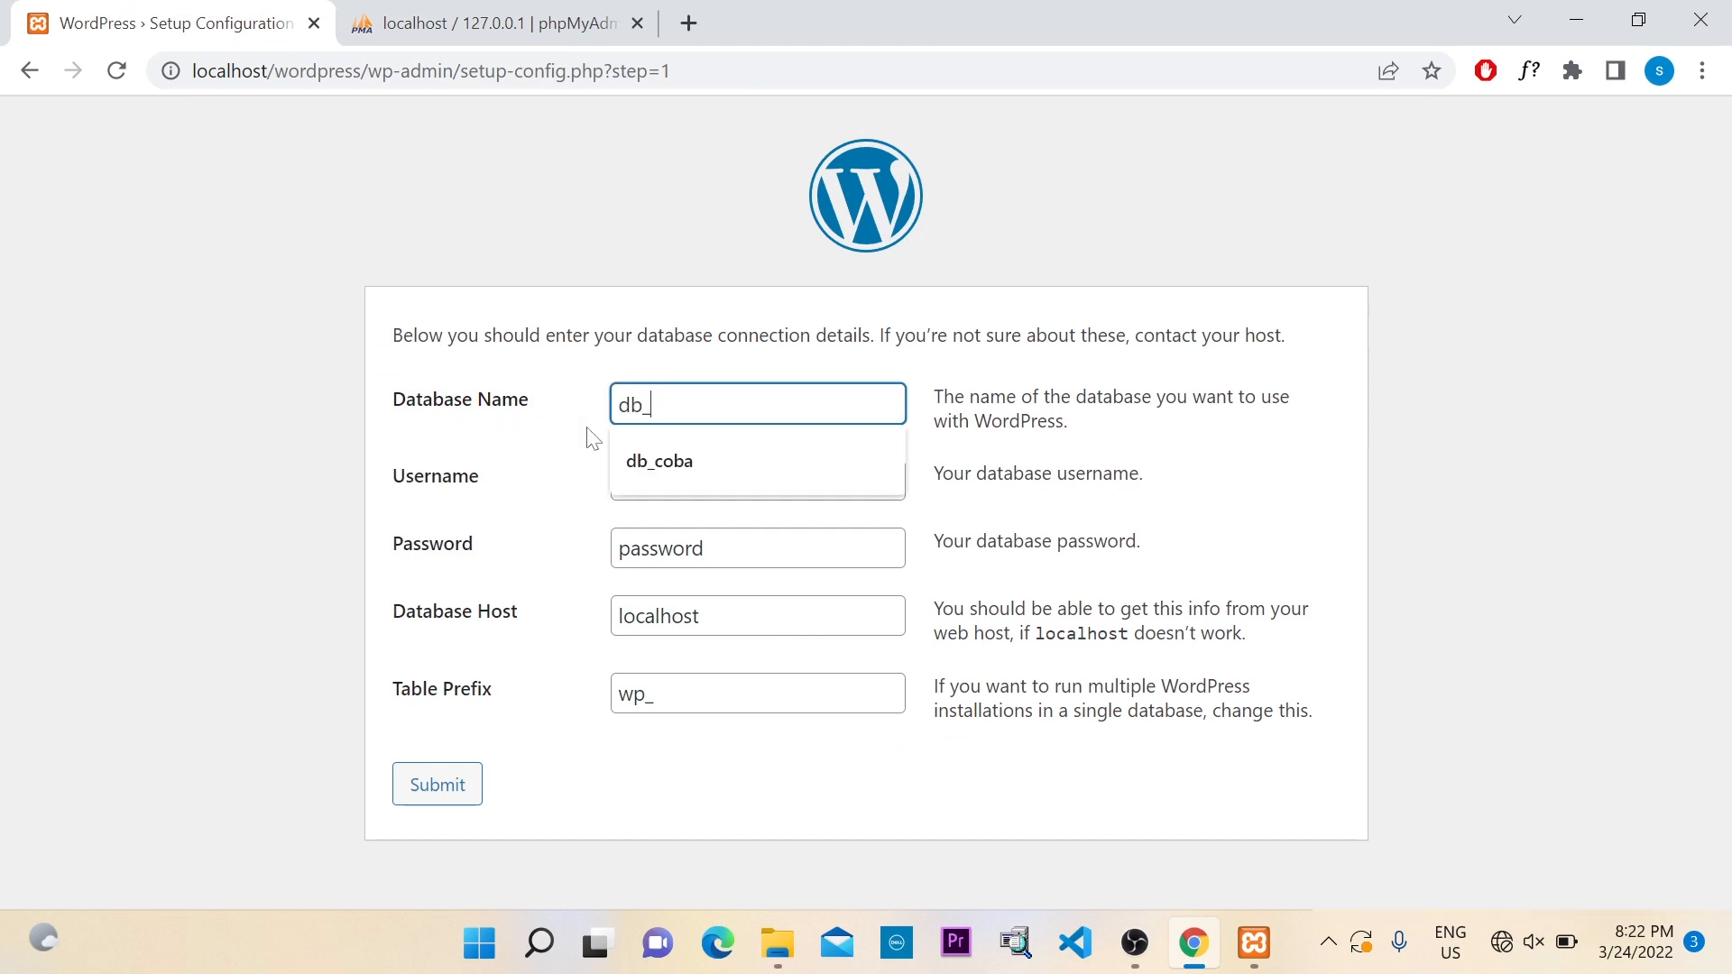
{"action": "type", "text": "_coba"}
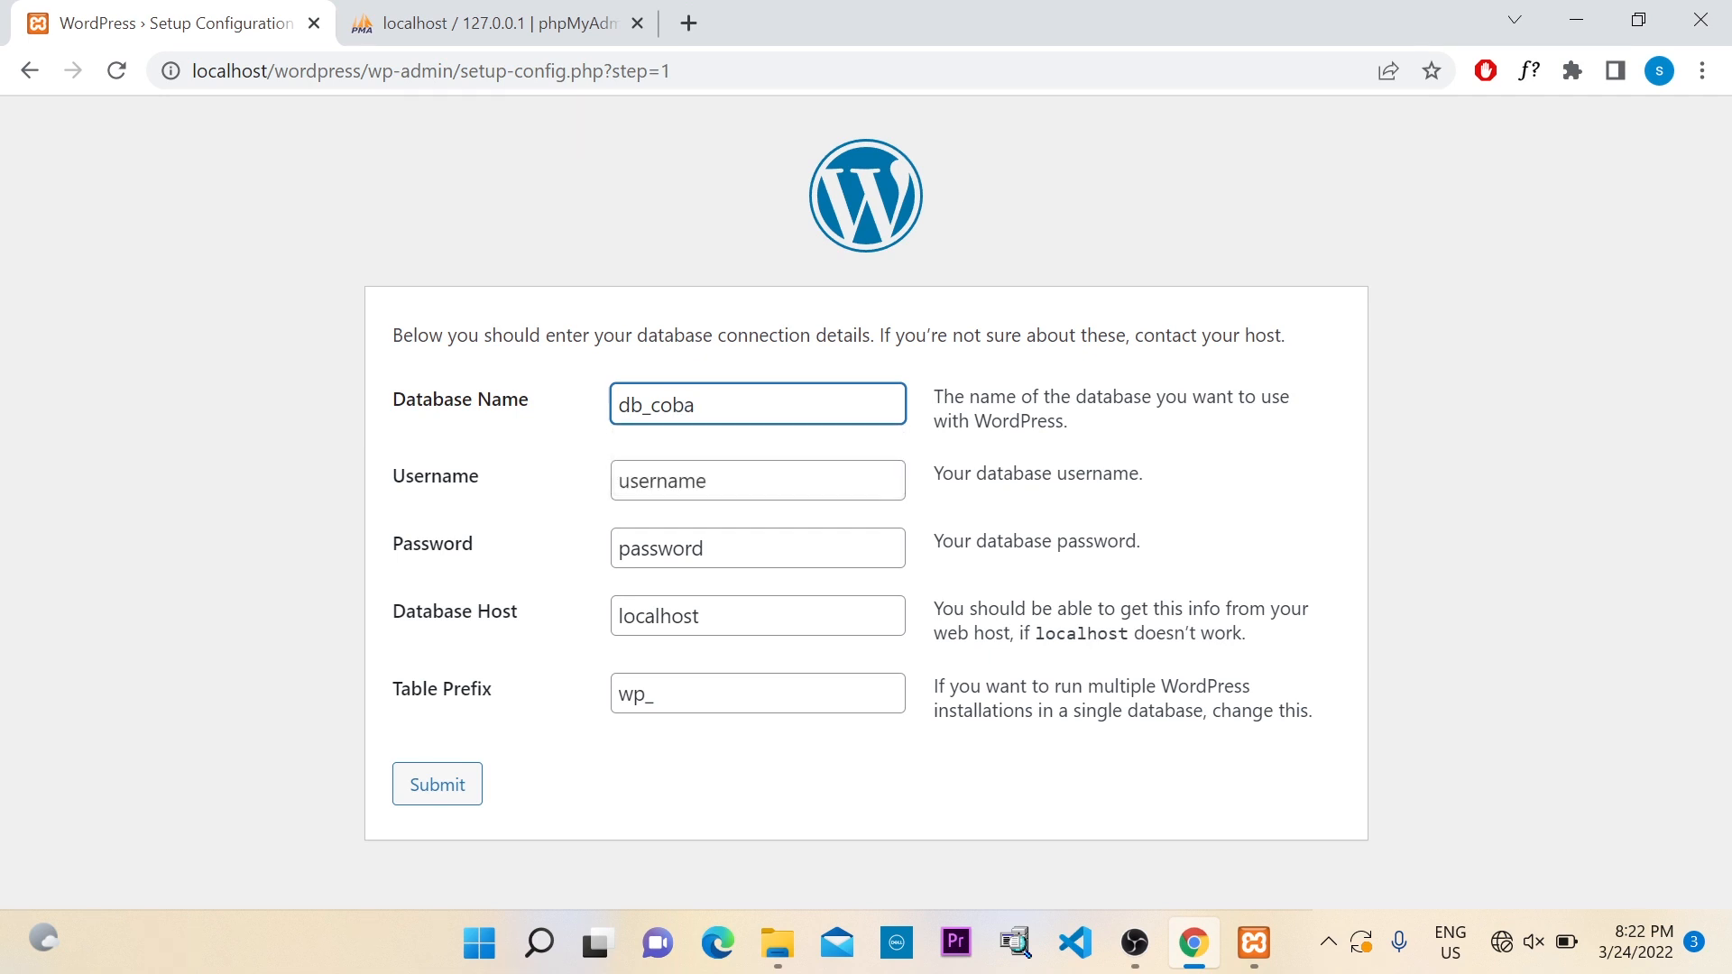
{"action": "left_click_drag", "start_coordinate": [708, 481], "coordinate": [613, 505]}
{"action": "left_click", "coordinate": [457, 24]}
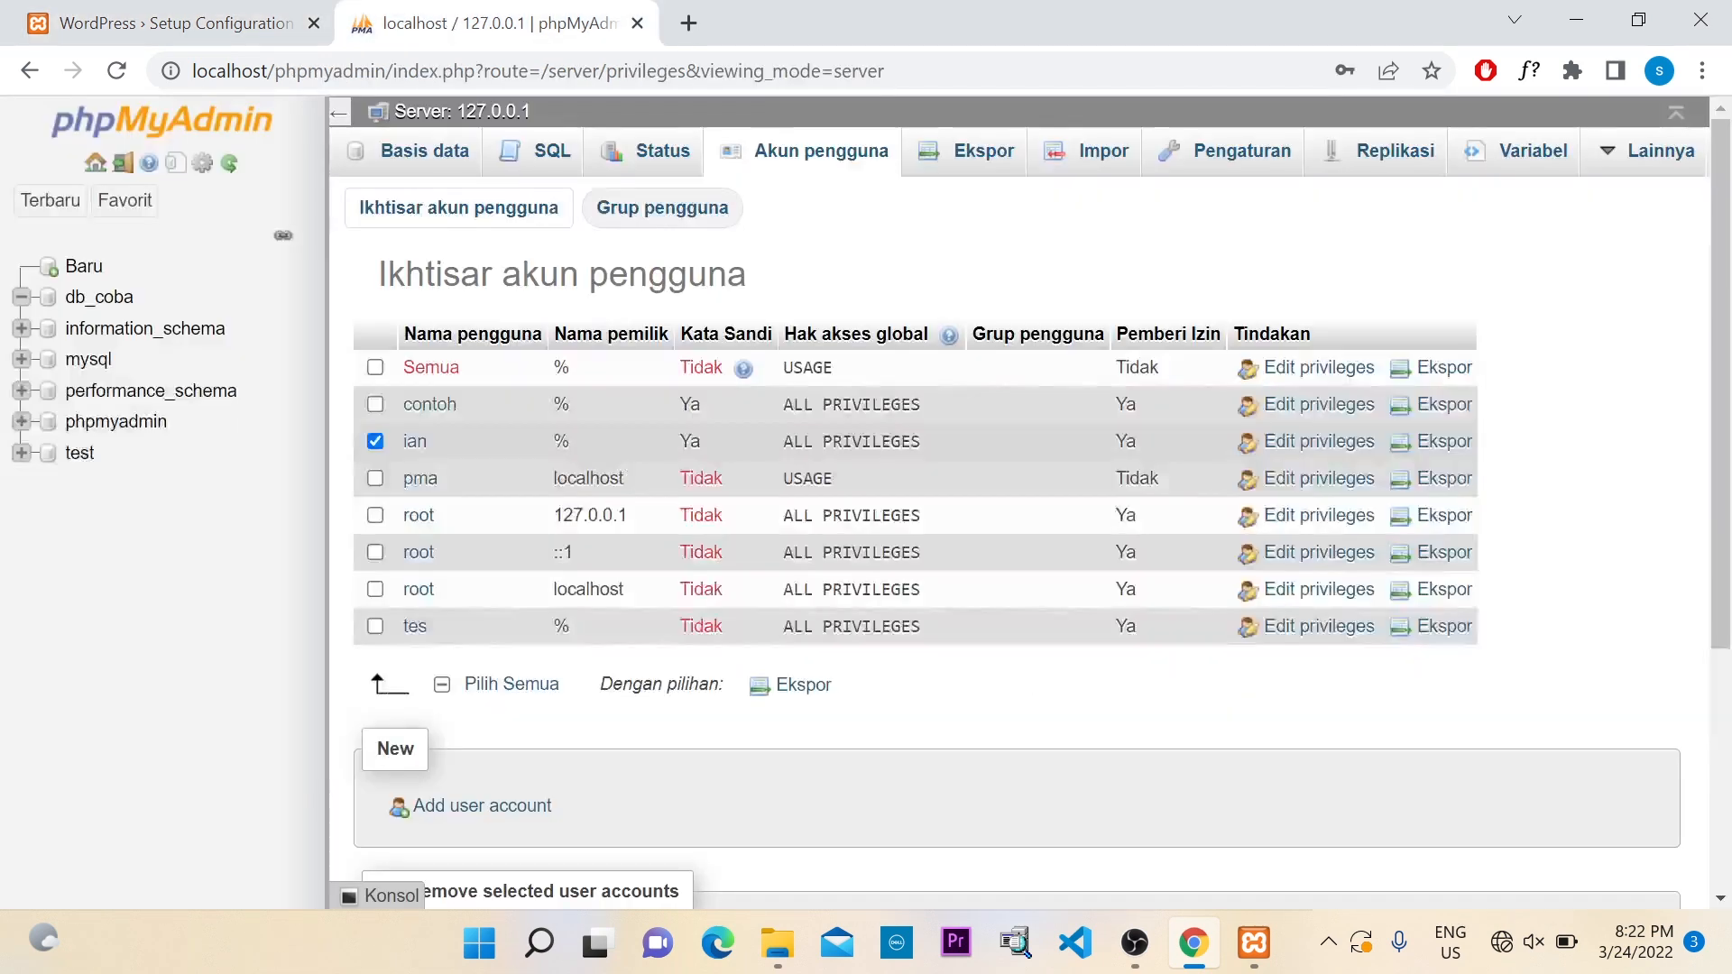
{"action": "left_click", "coordinate": [171, 24]}
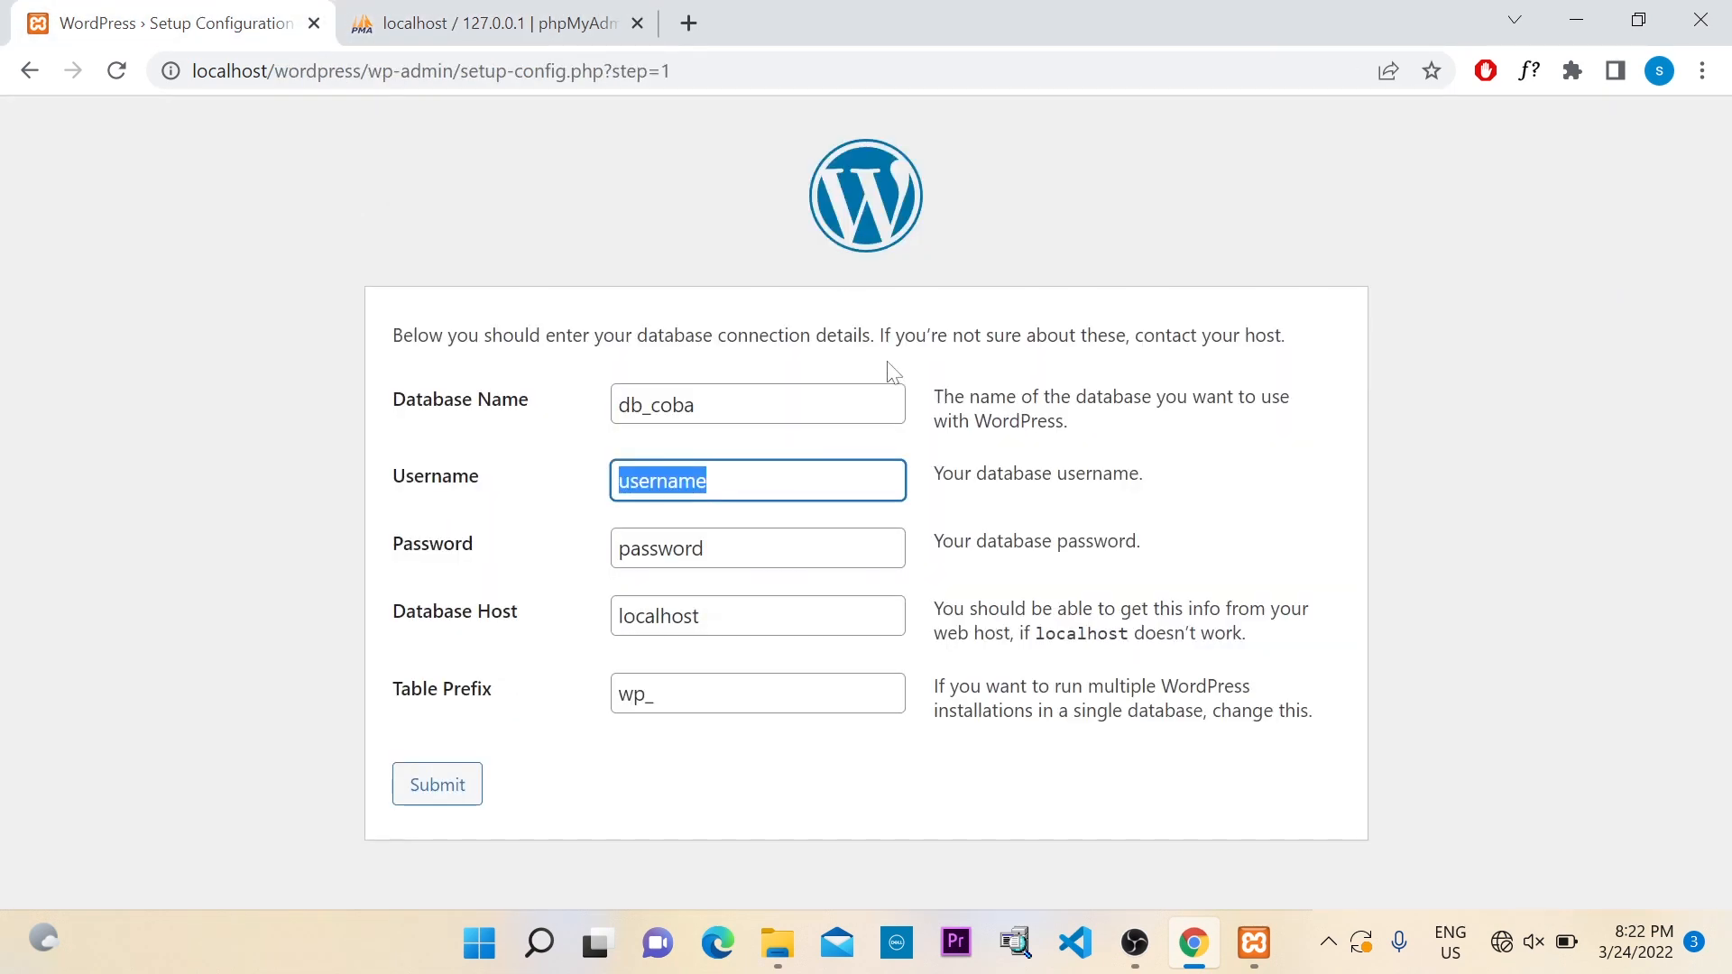
{"action": "type", "text": "ian"}
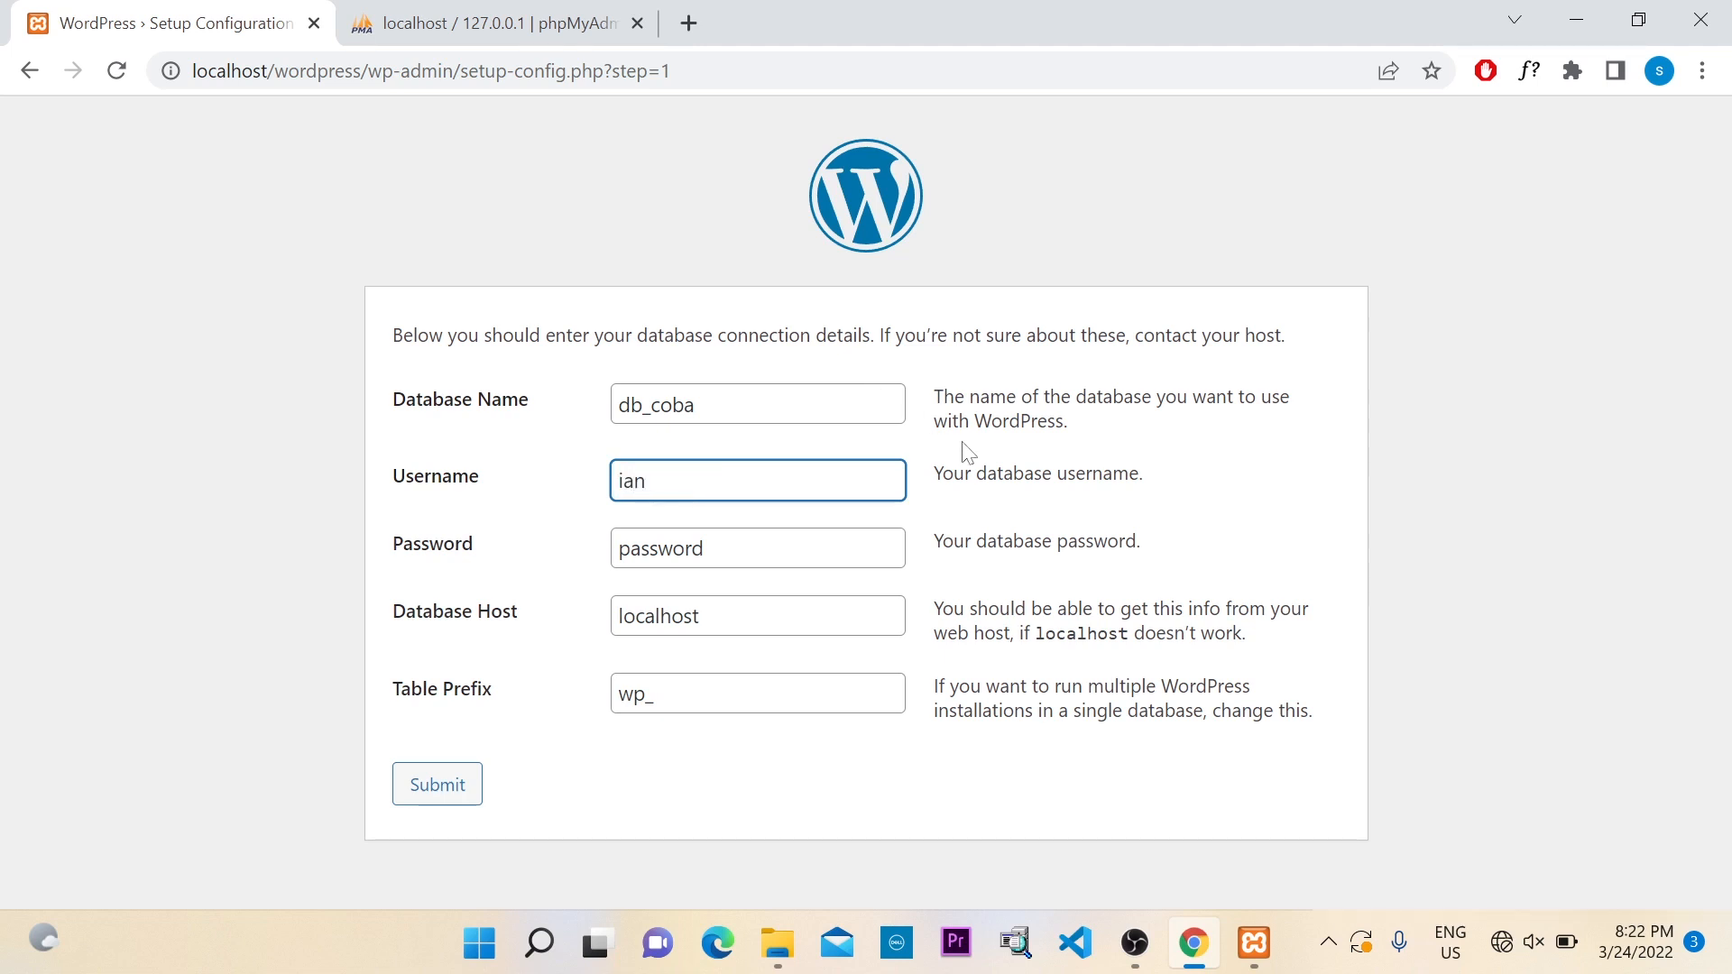
{"action": "left_click_drag", "start_coordinate": [705, 548], "coordinate": [658, 548]}
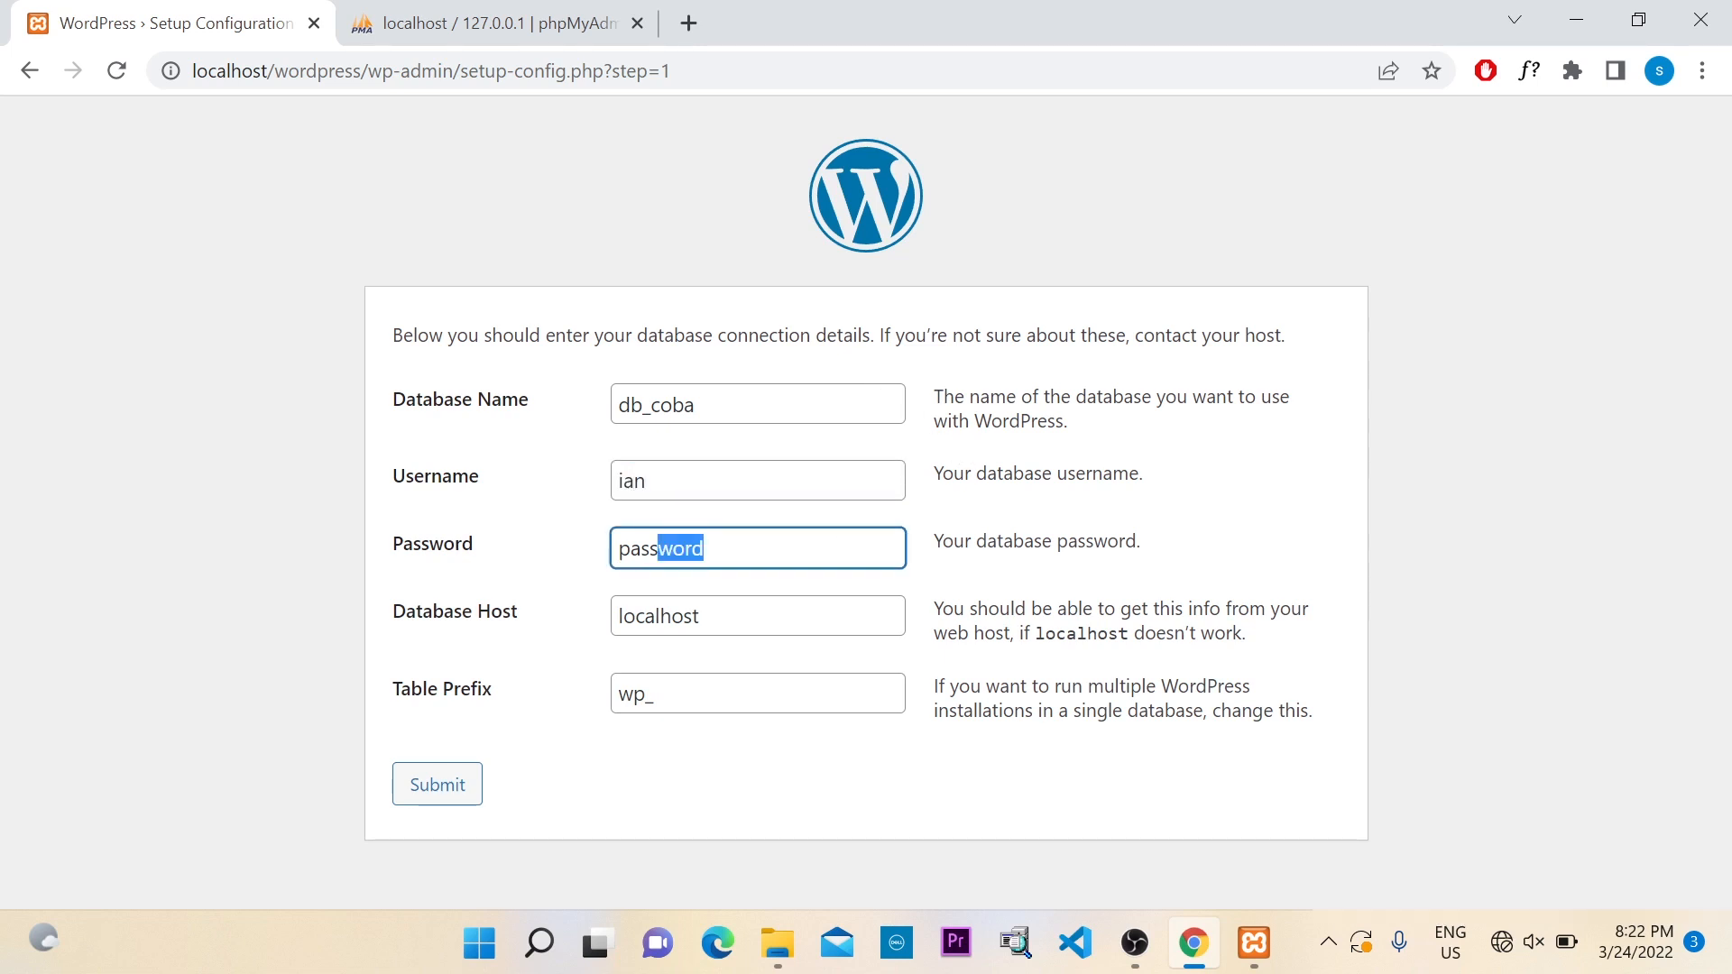
{"action": "key", "text": "BackSpace"}
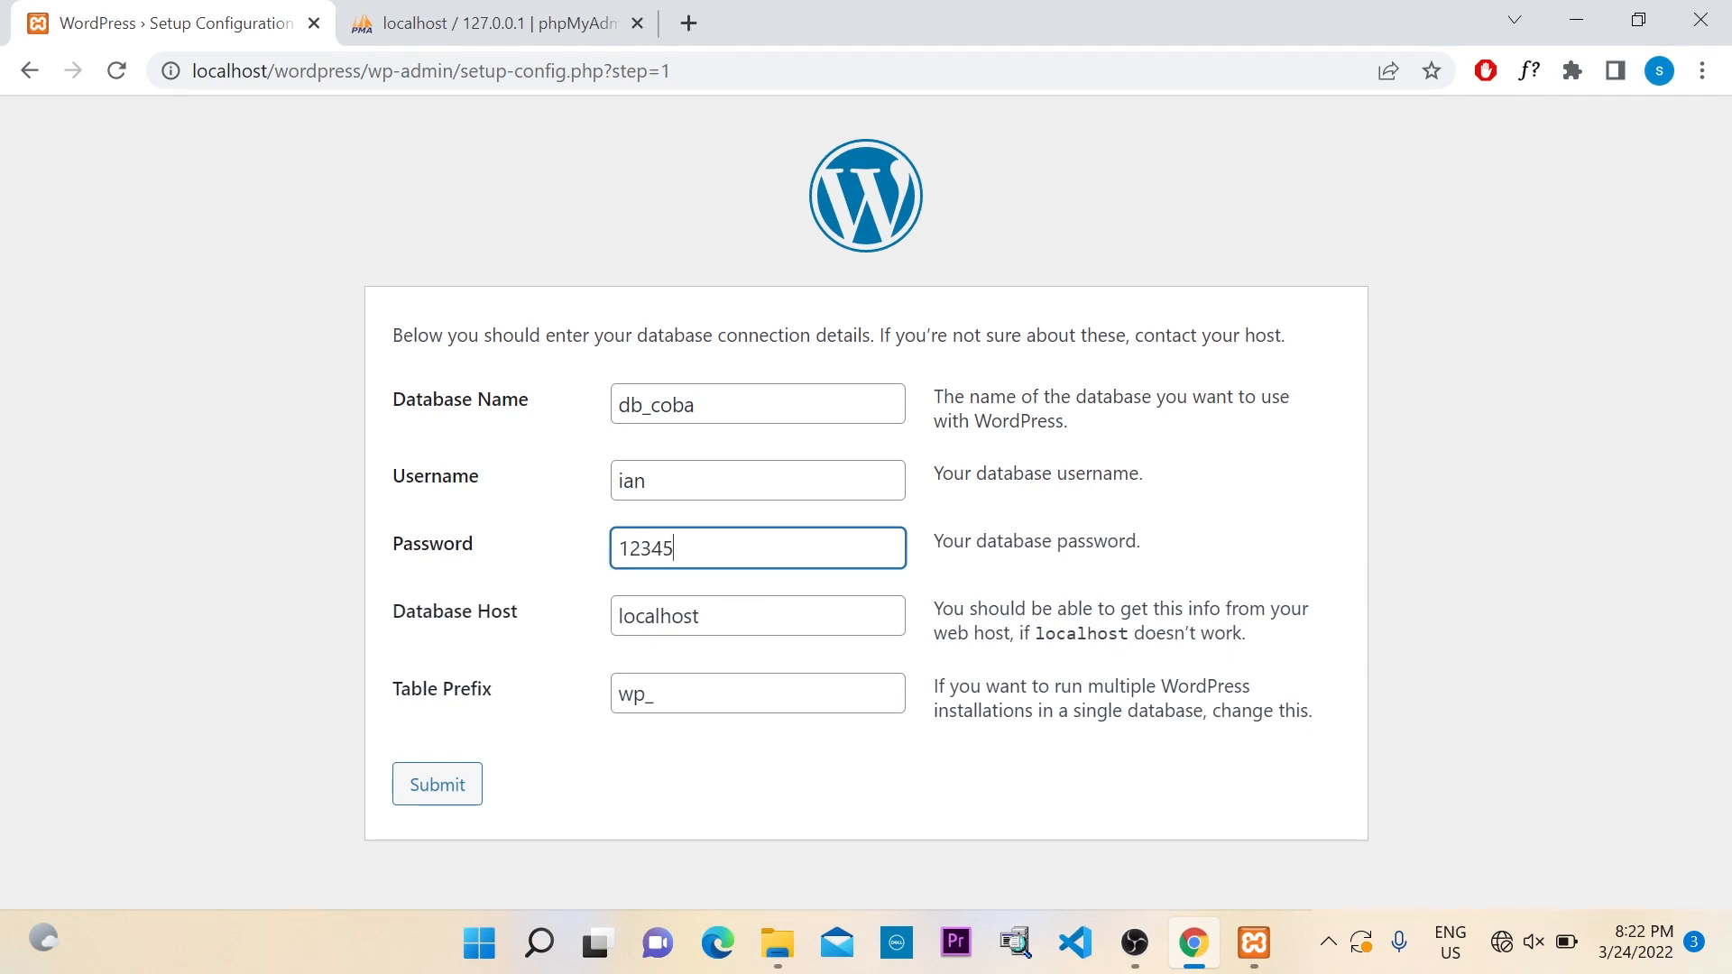
Keep host localhost and table prefix wp_, and submit the connection details
{"action": "left_click", "coordinate": [757, 616]}
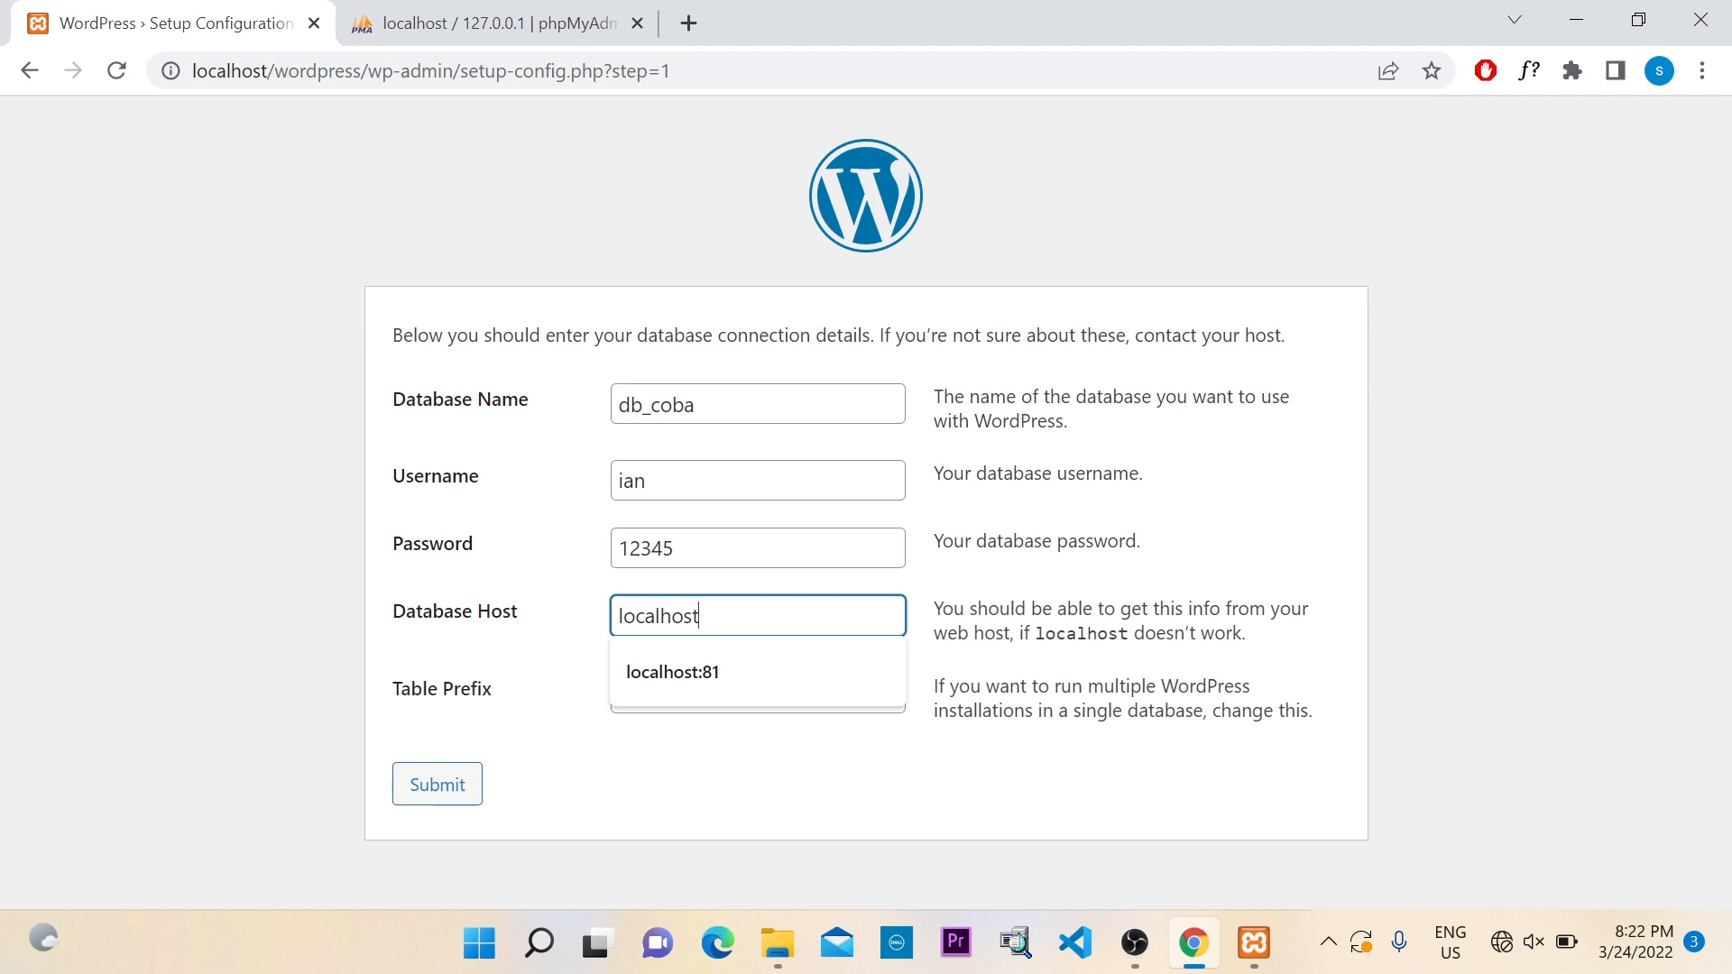
{"action": "left_click", "coordinate": [1362, 624]}
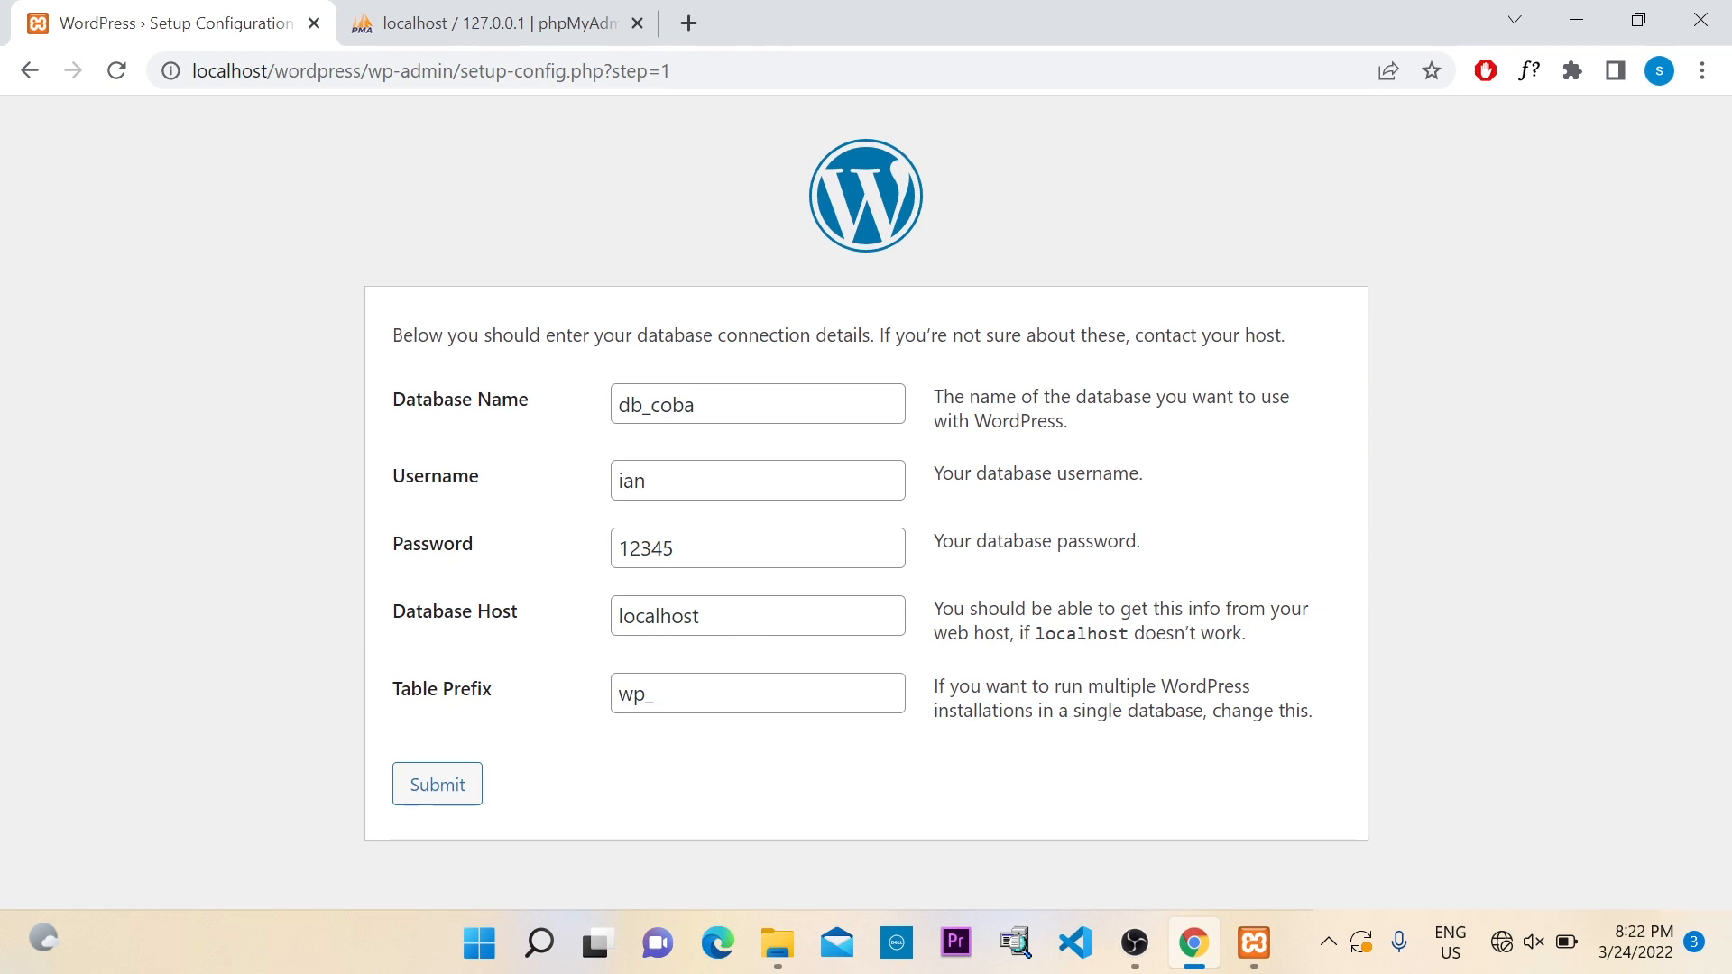
{"action": "left_click", "coordinate": [727, 617]}
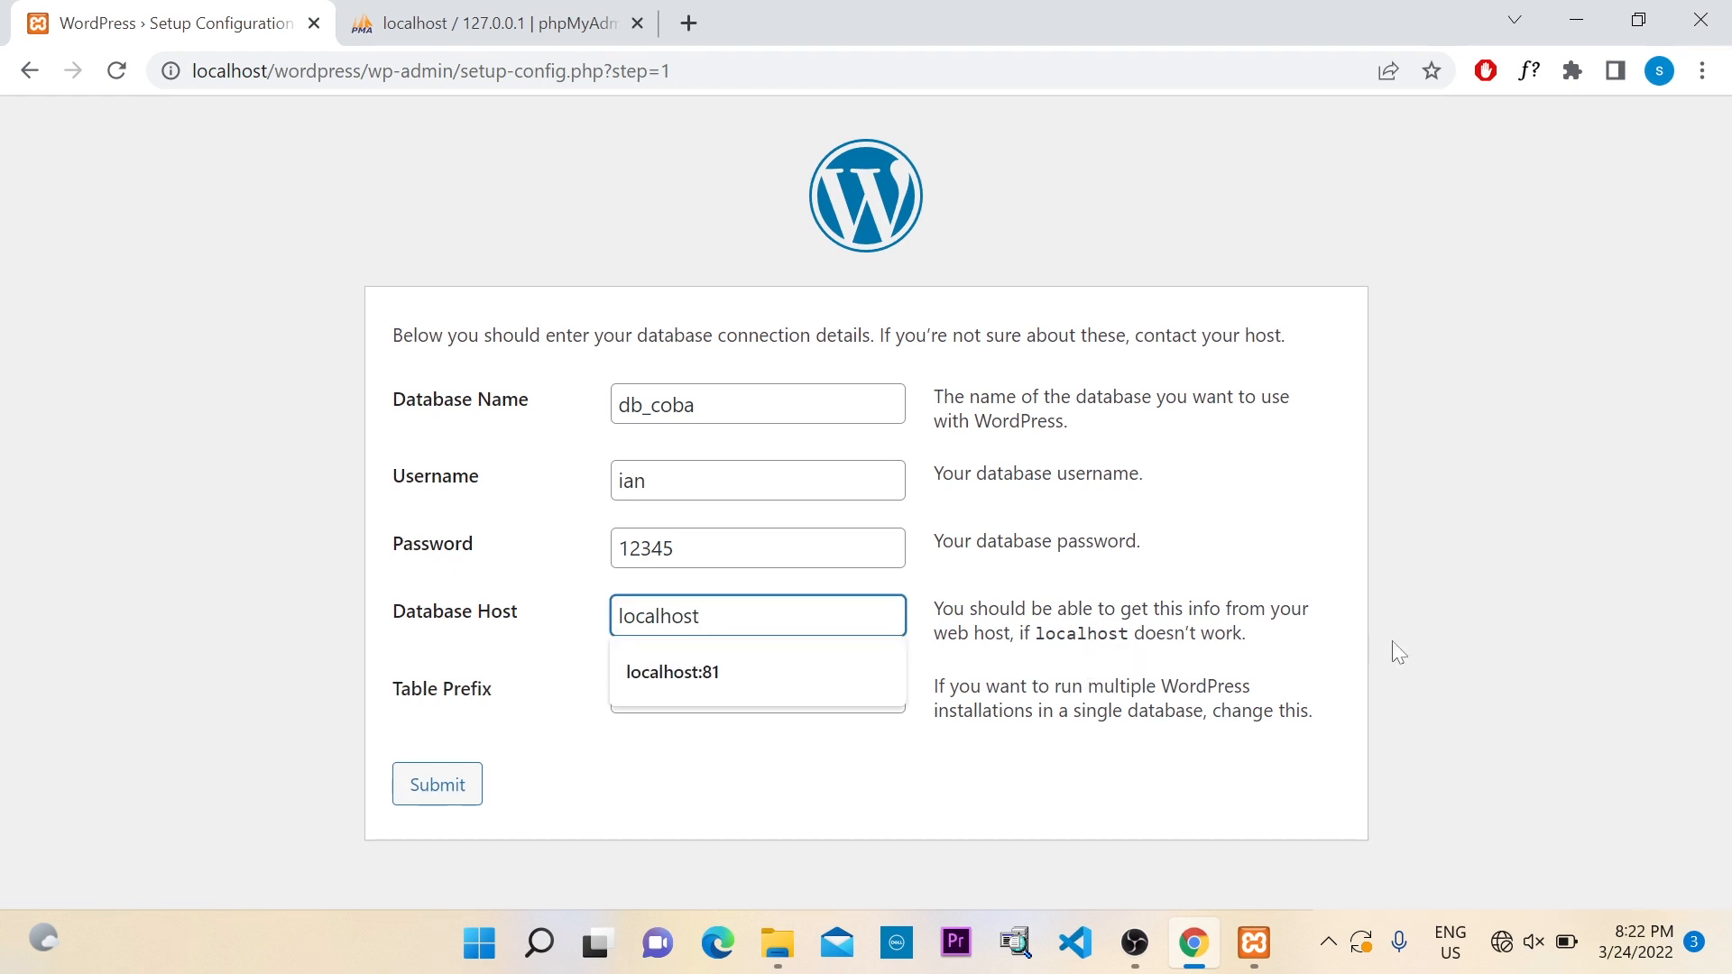
{"action": "left_click", "coordinate": [1411, 624]}
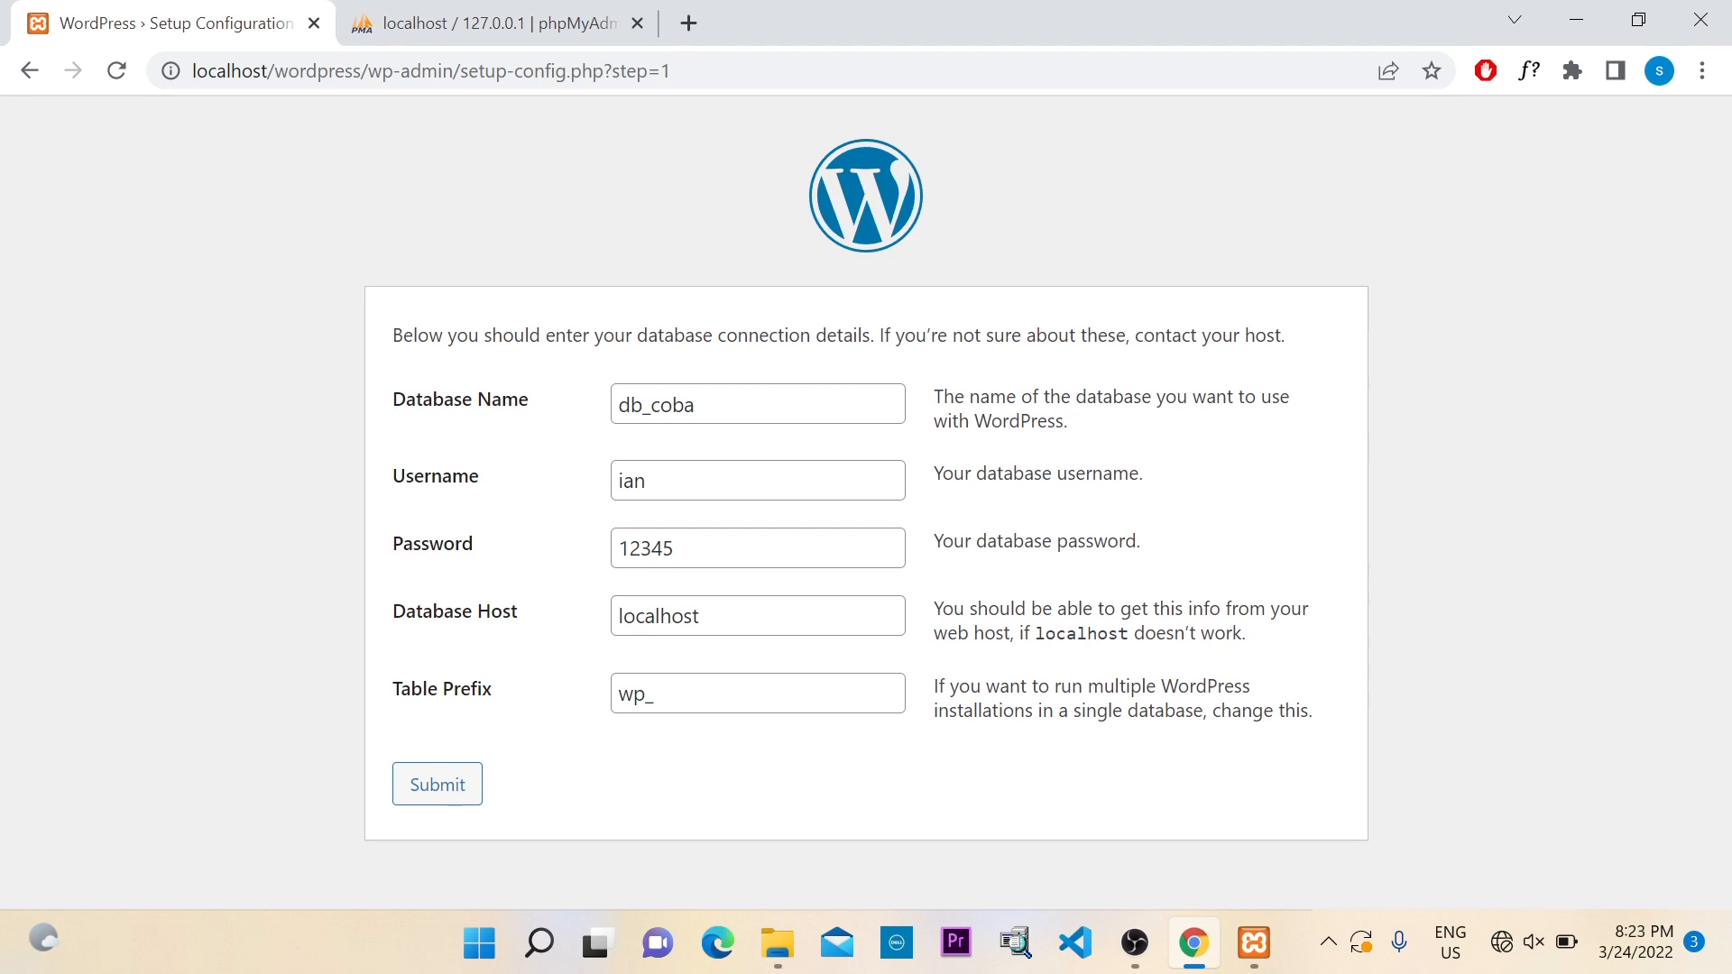
{"action": "left_click", "coordinate": [721, 694]}
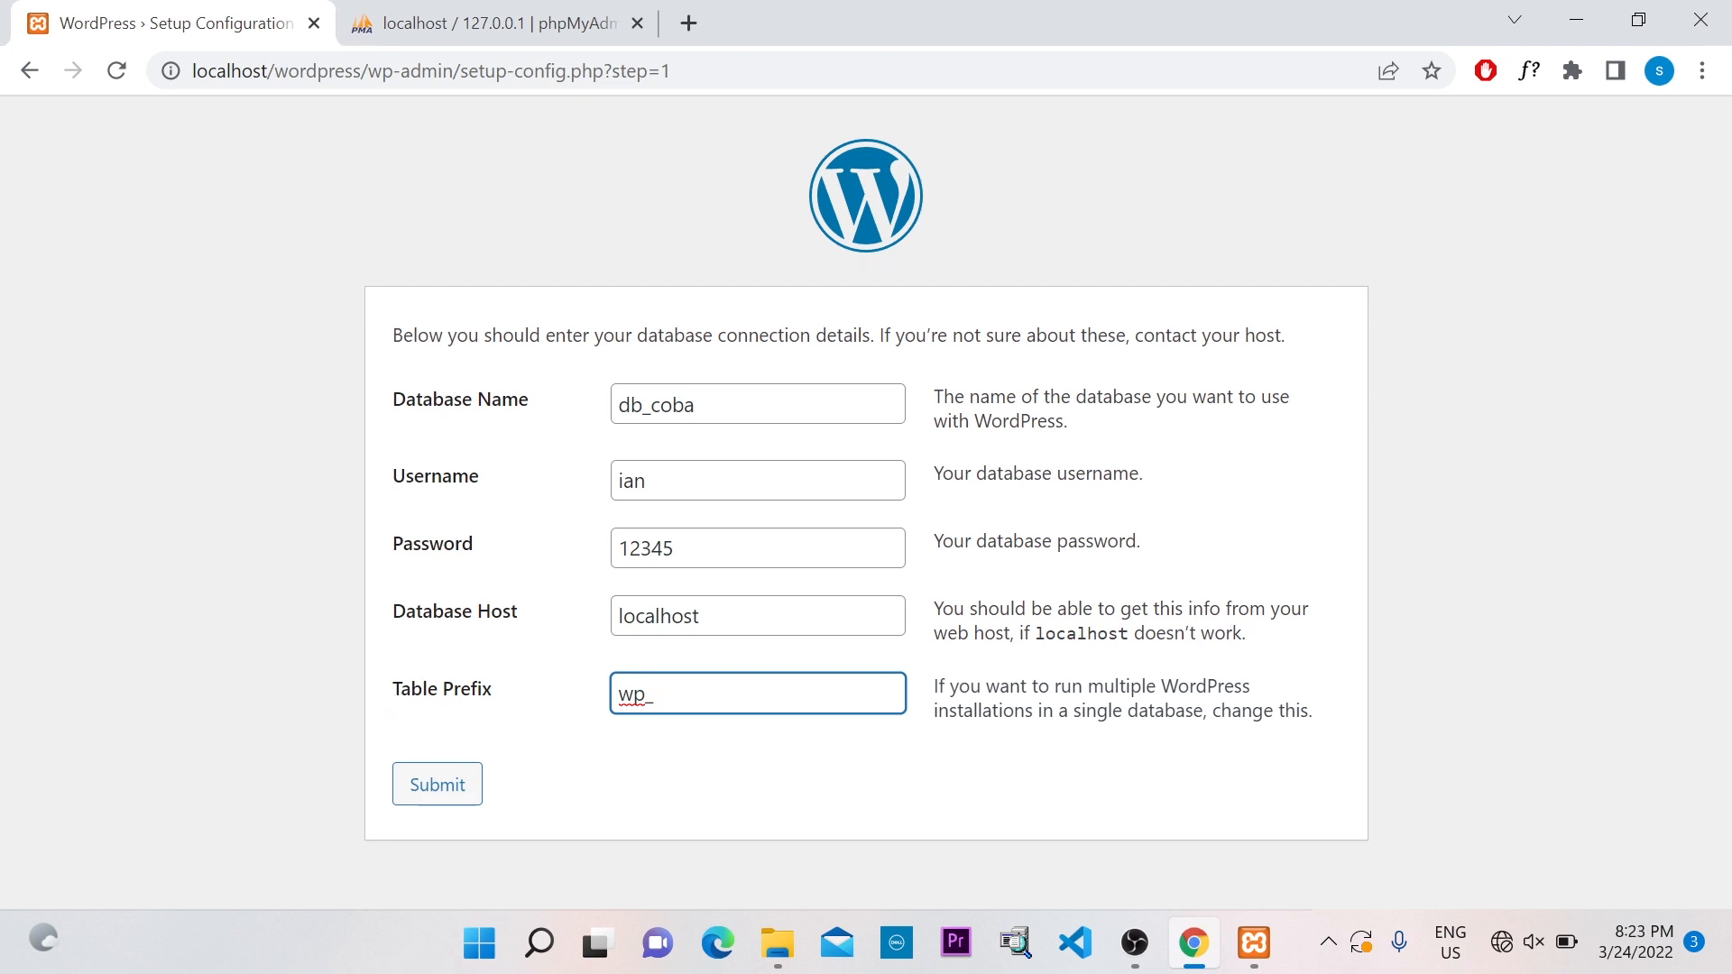
{"action": "key", "text": "ctrl+a"}
{"action": "left_click", "coordinate": [654, 693]}
{"action": "left_click_drag", "start_coordinate": [656, 695], "coordinate": [617, 695]}
{"action": "left_click", "coordinate": [765, 742]}
{"action": "left_click", "coordinate": [712, 696]}
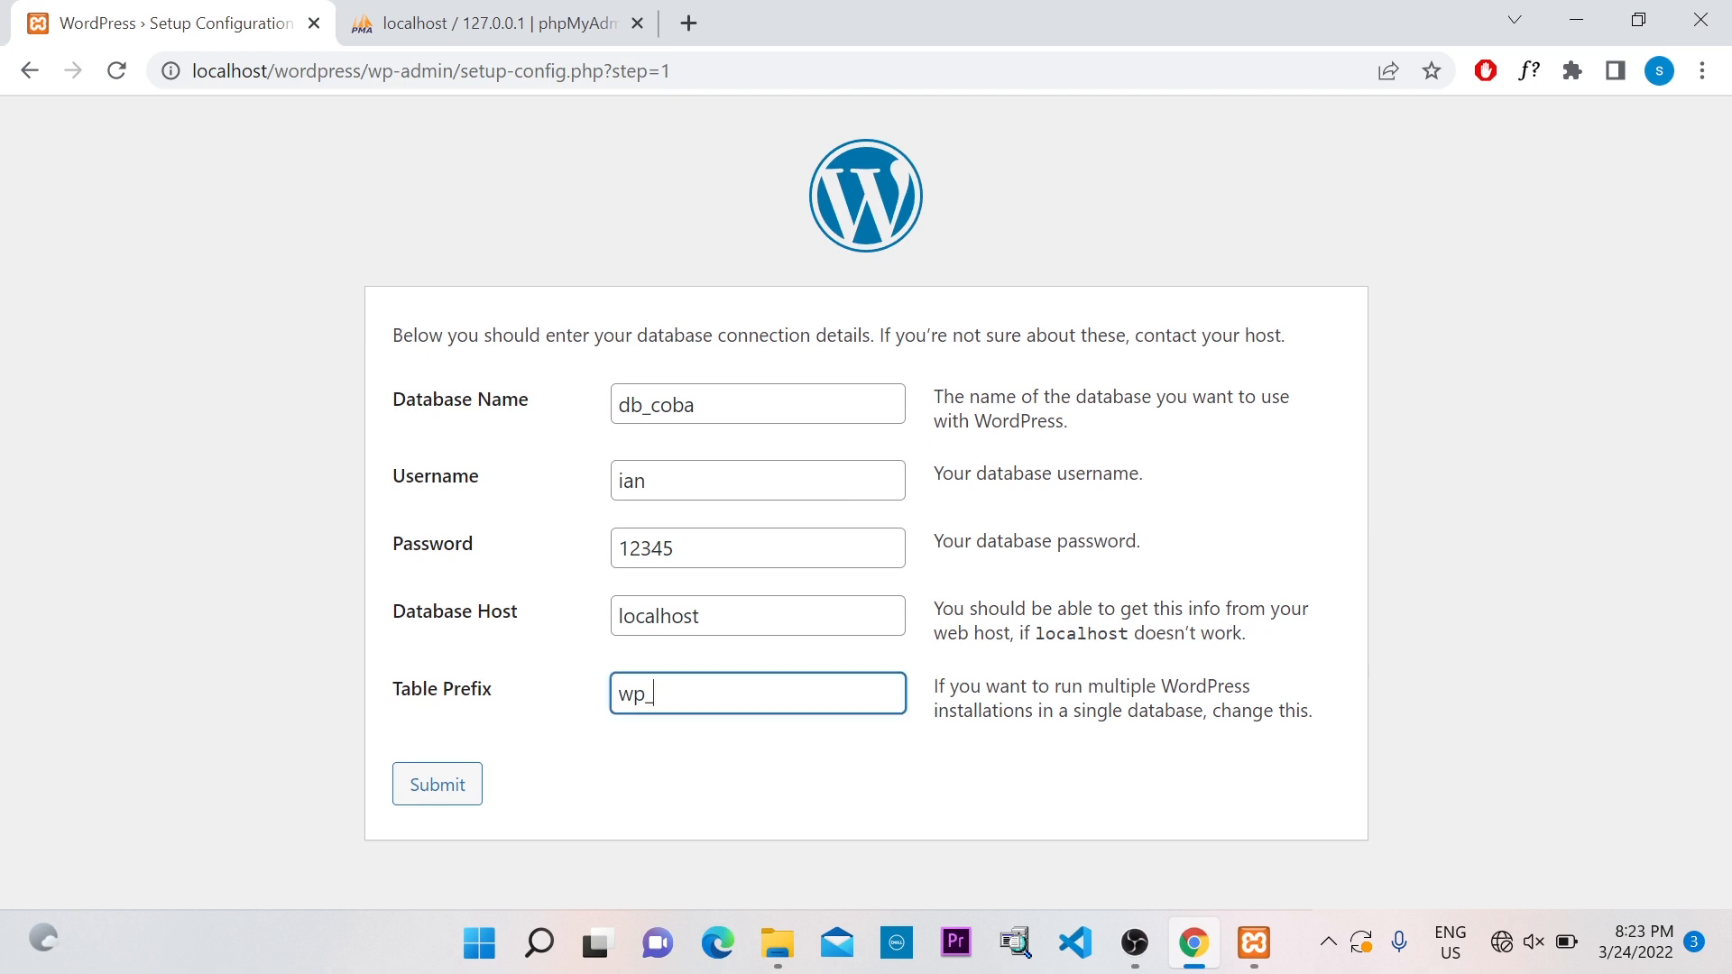
{"action": "left_click", "coordinate": [790, 751]}
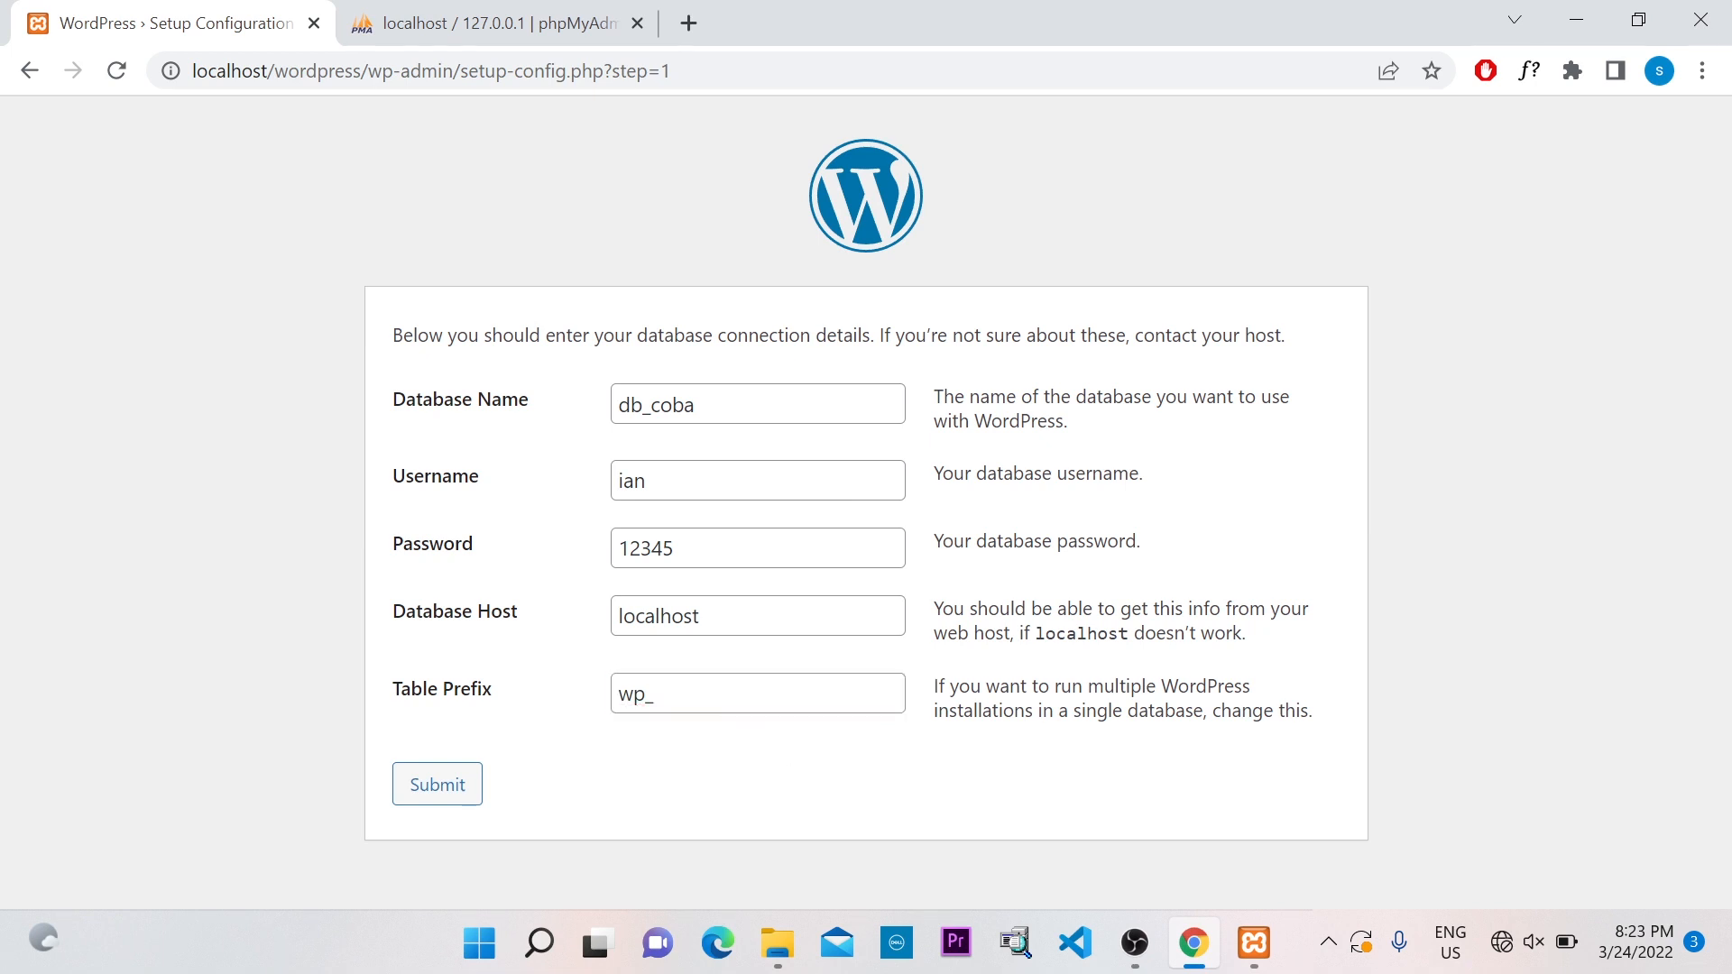
{"action": "left_click", "coordinate": [456, 794]}
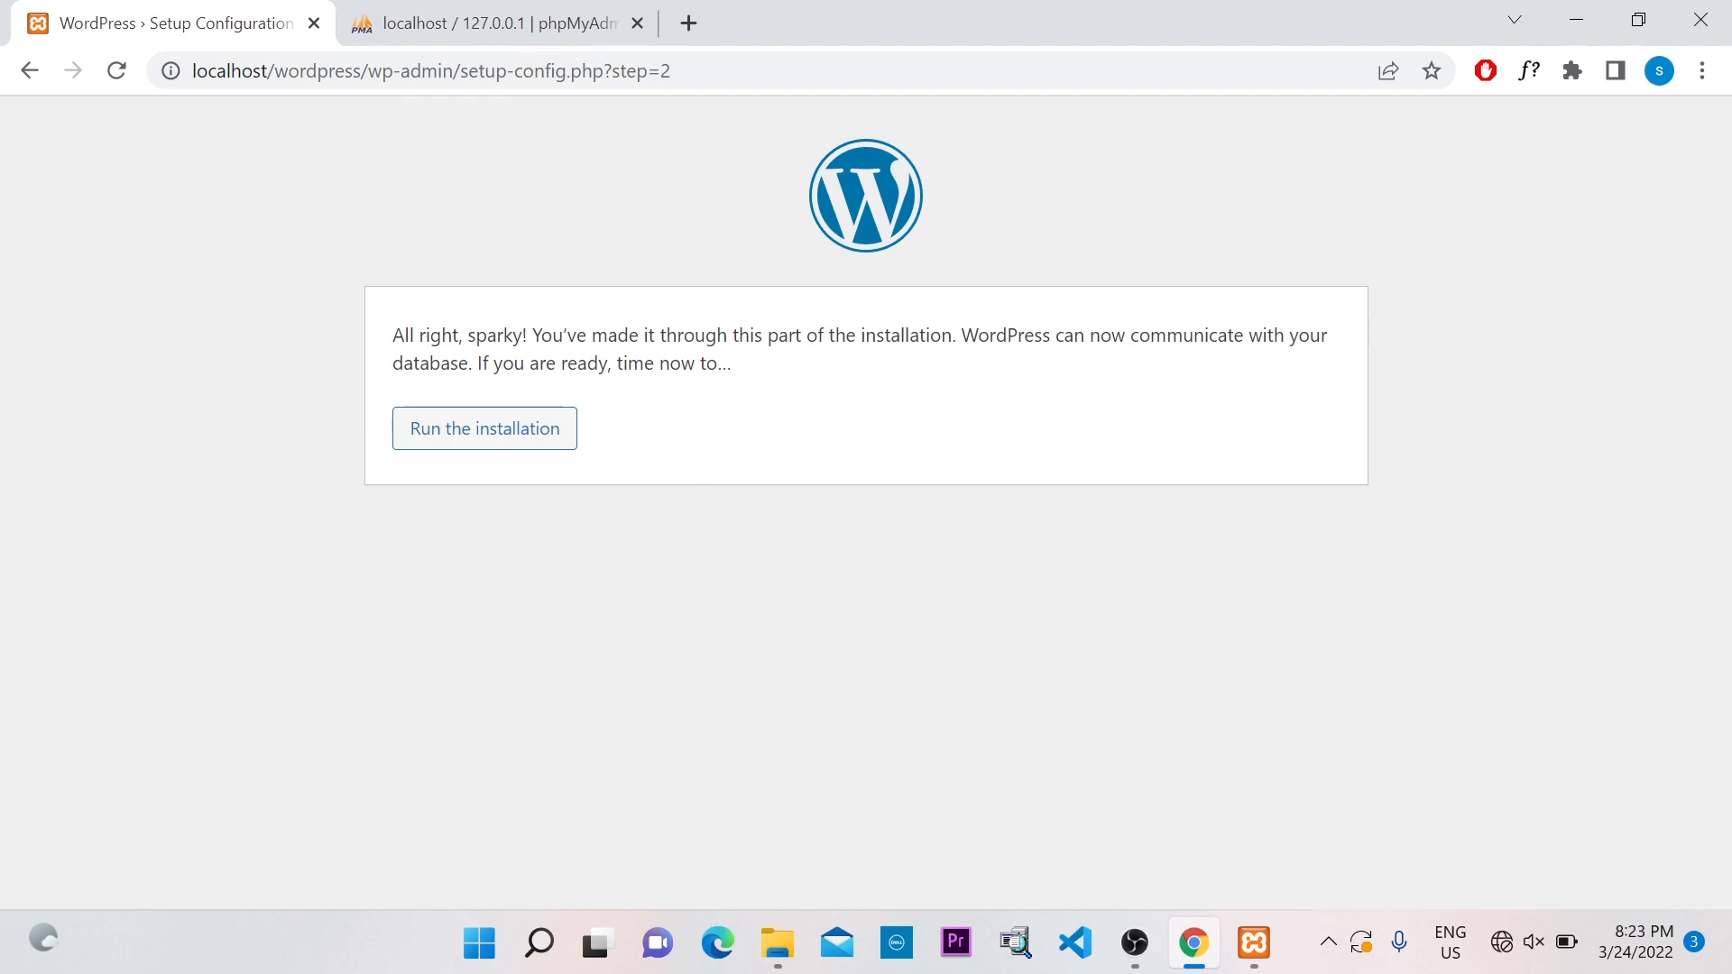
Run the WordPress installation from the database connection success page
{"action": "left_click_drag", "start_coordinate": [393, 347], "coordinate": [561, 335]}
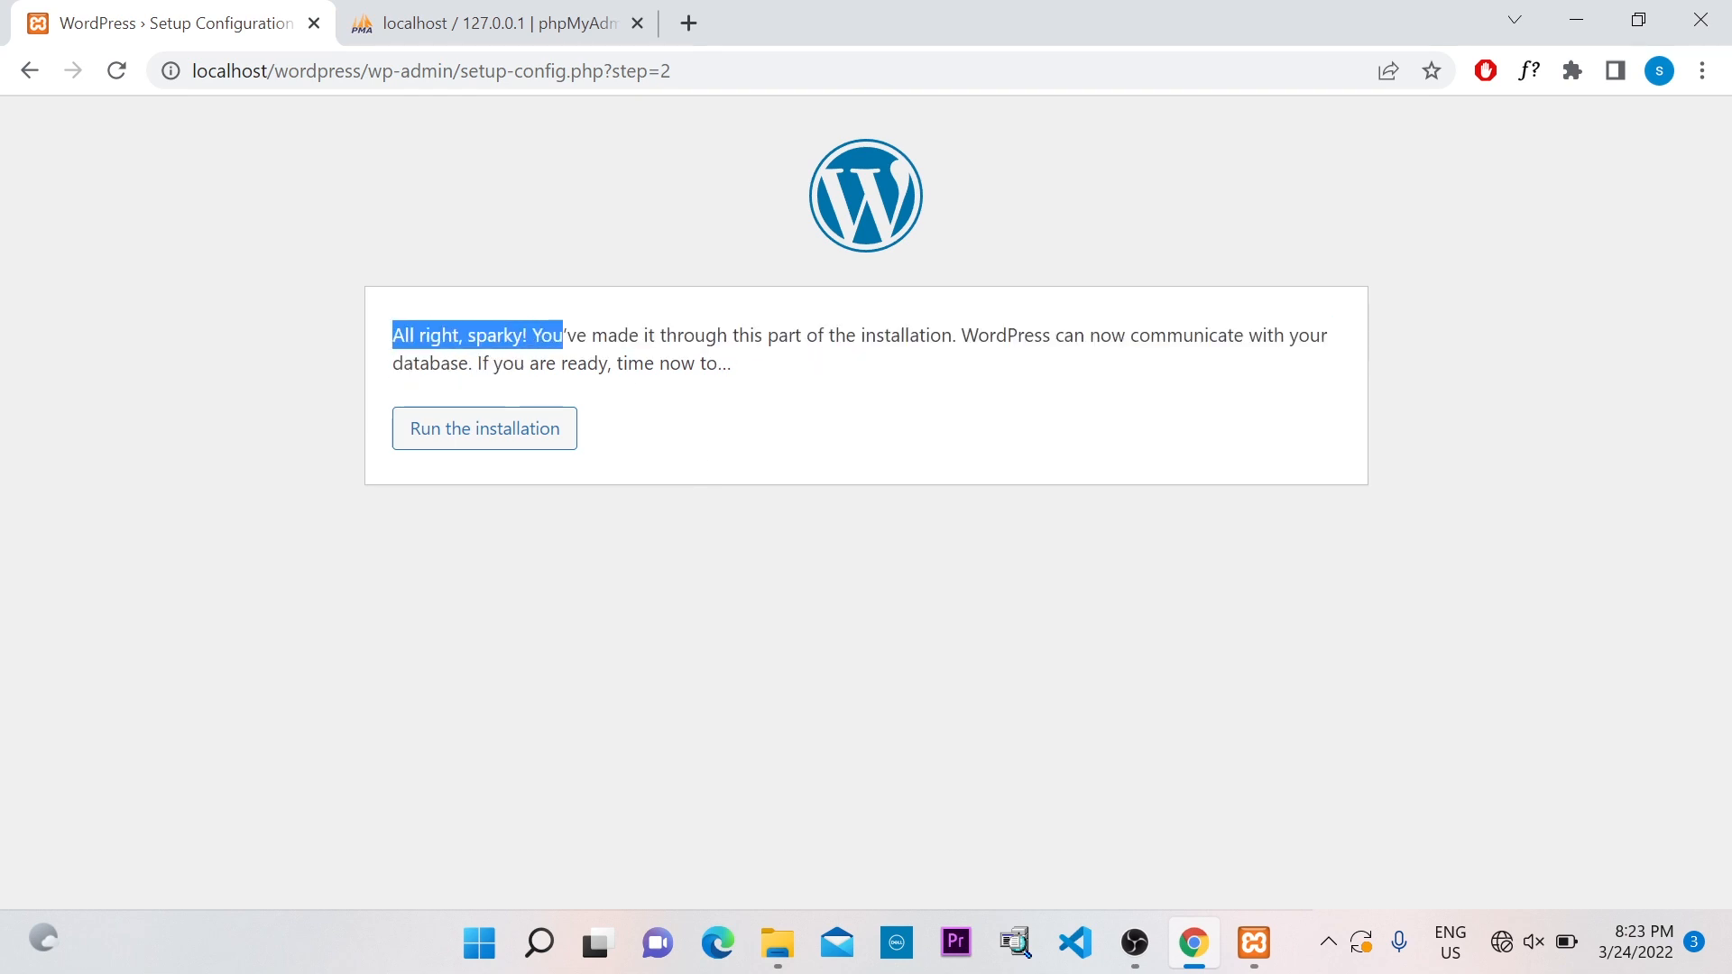
{"action": "left_click", "coordinate": [492, 430]}
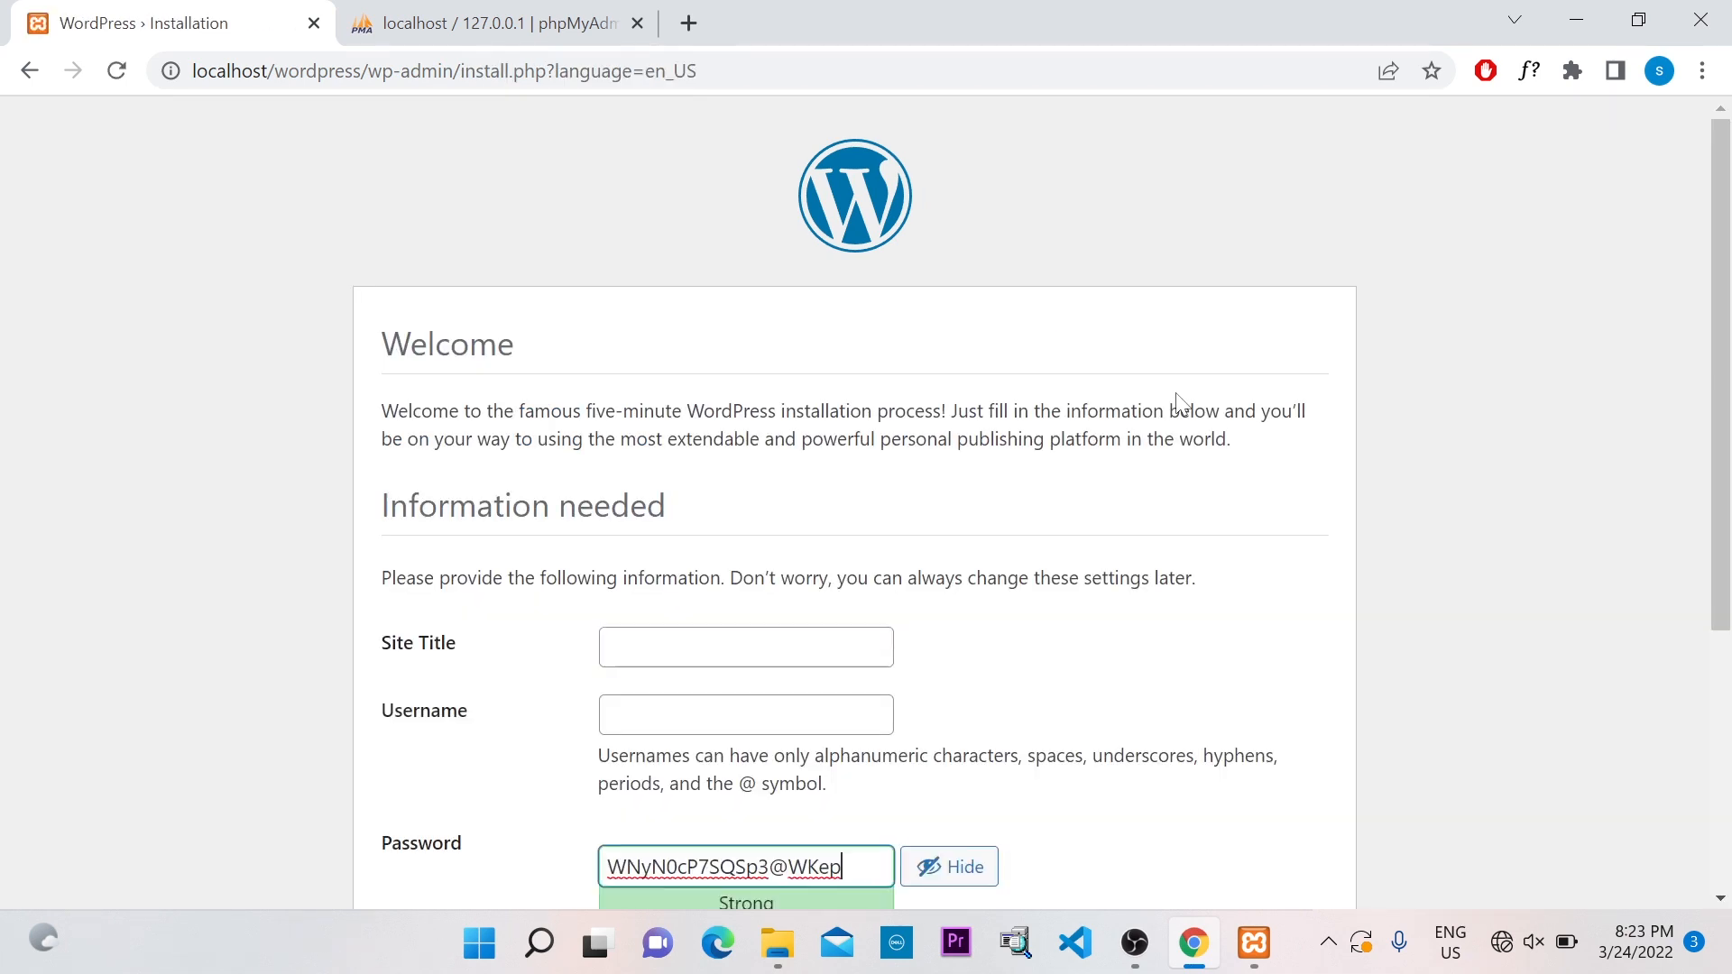
{"action": "scroll", "coordinate": [1082, 371], "scroll_direction": "down", "scroll_amount": 3}
{"action": "scroll", "coordinate": [1082, 371], "scroll_direction": "up", "scroll_amount": 3}
{"action": "scroll", "coordinate": [1082, 371], "scroll_direction": "down", "scroll_amount": 1}
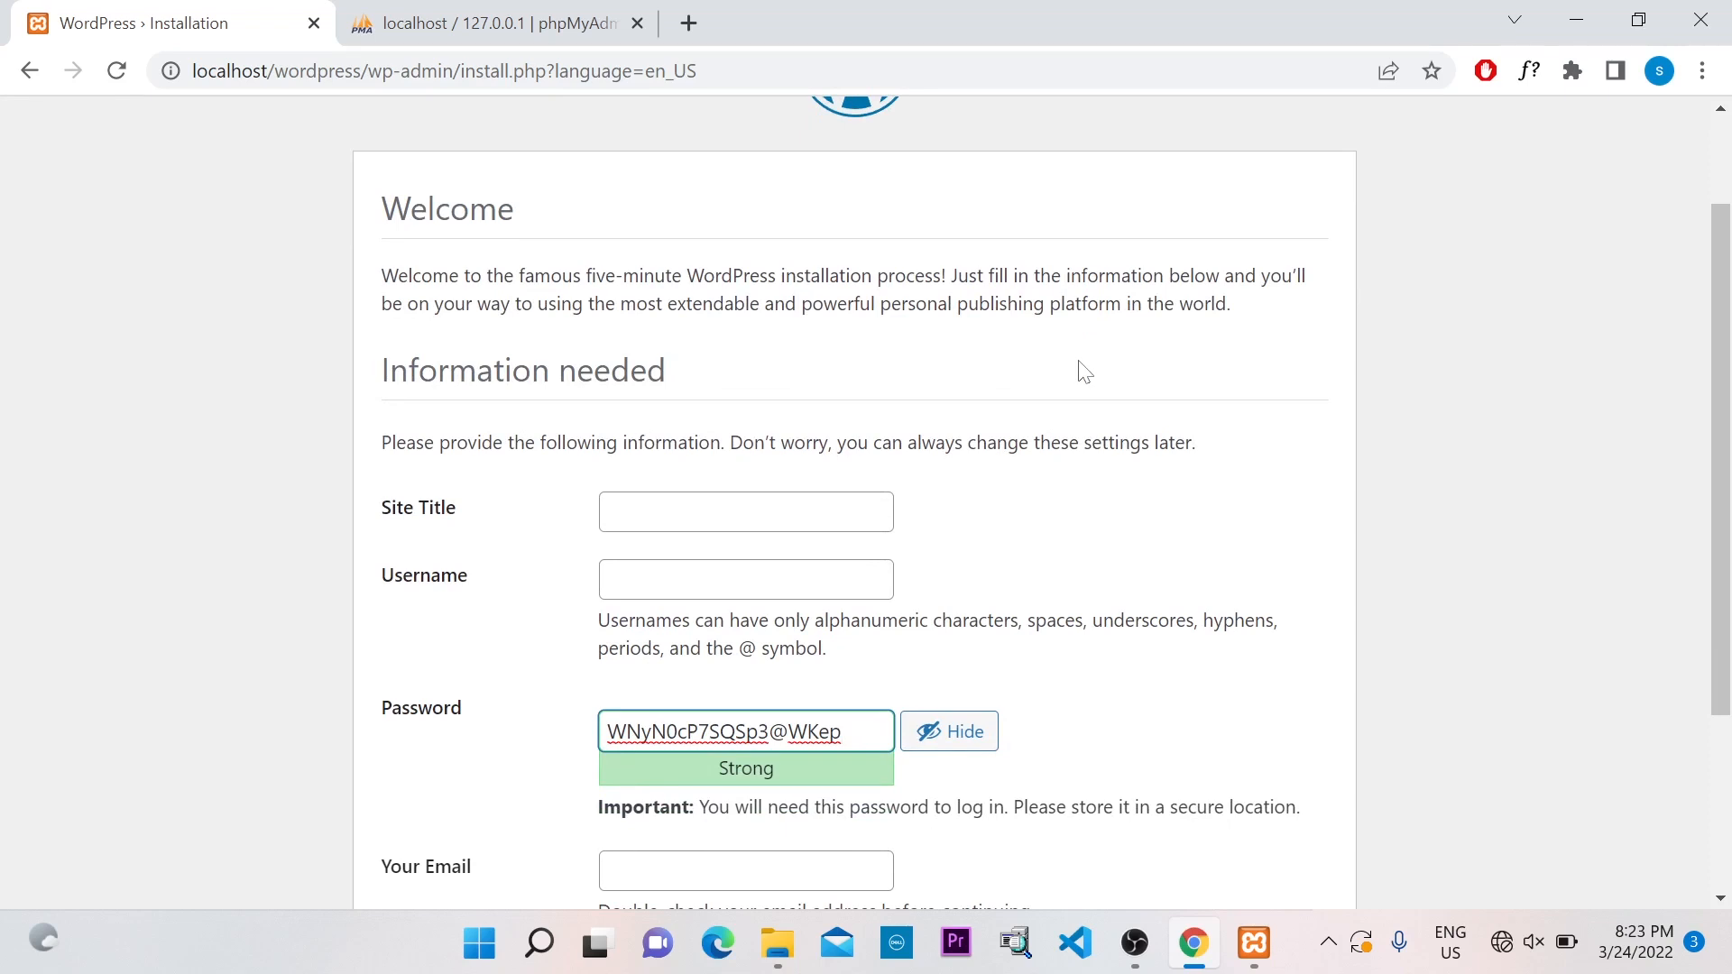
{"action": "scroll", "coordinate": [1084, 371], "scroll_direction": "down", "scroll_amount": 1}
{"action": "left_click", "coordinate": [1286, 378]}
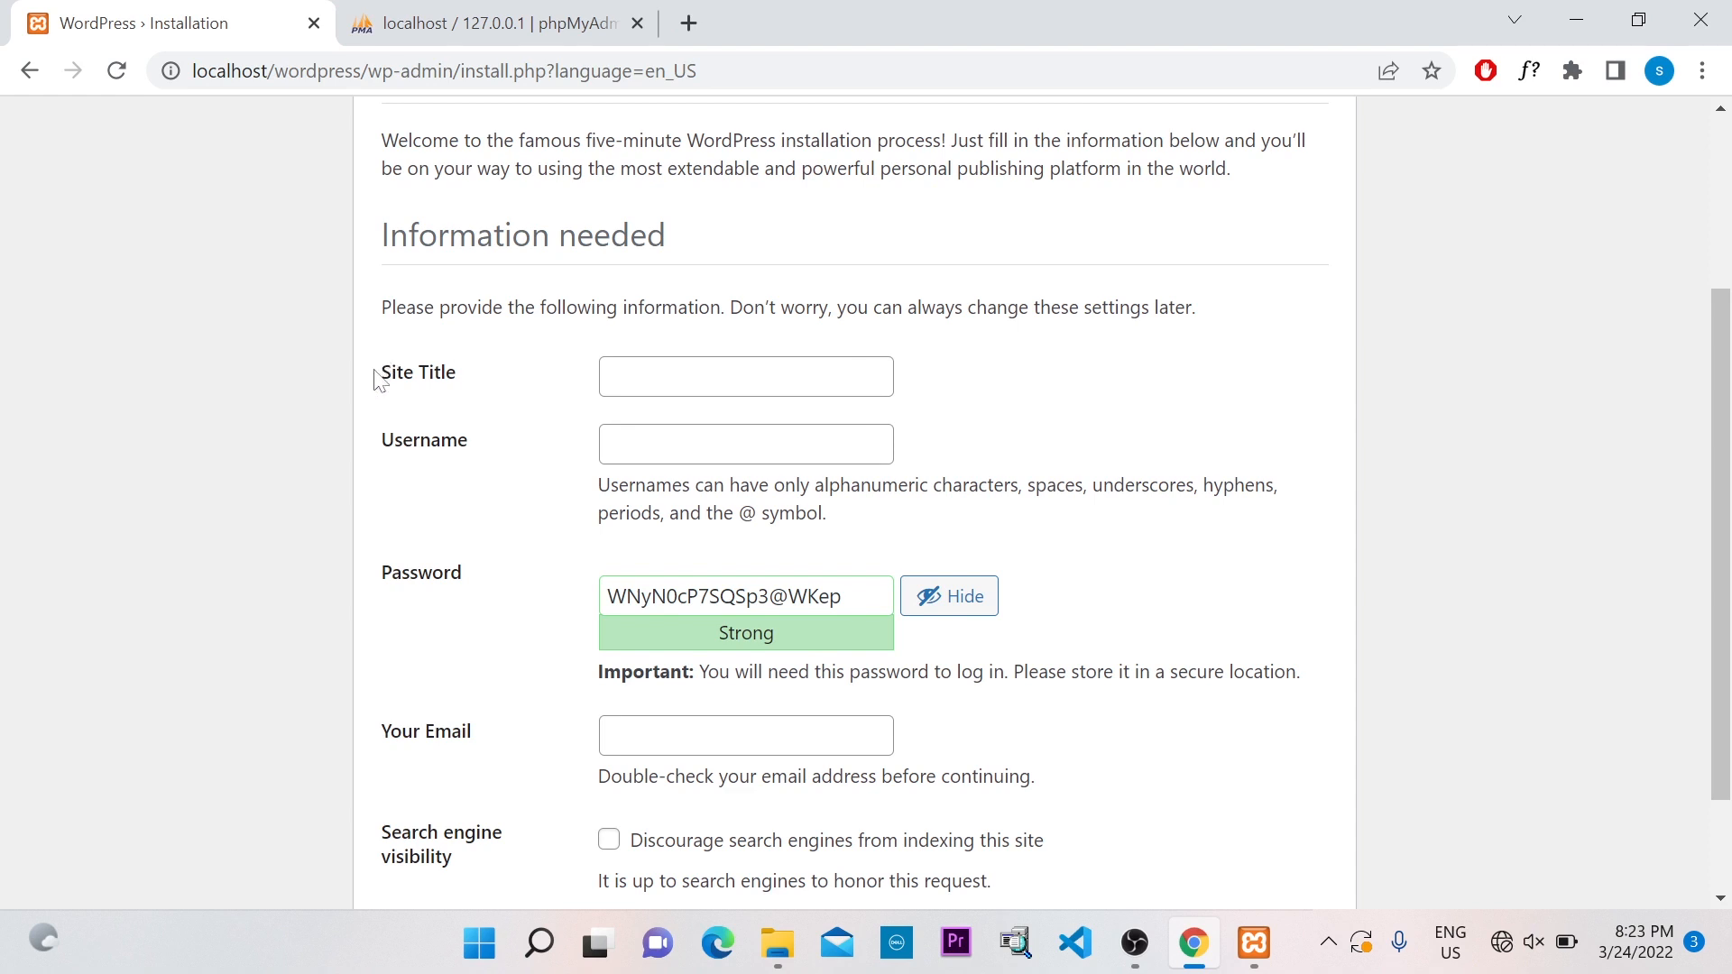
Fill Site Title 'Web Coba', an admin username and a new custom password, then select it
{"action": "left_click", "coordinate": [686, 376]}
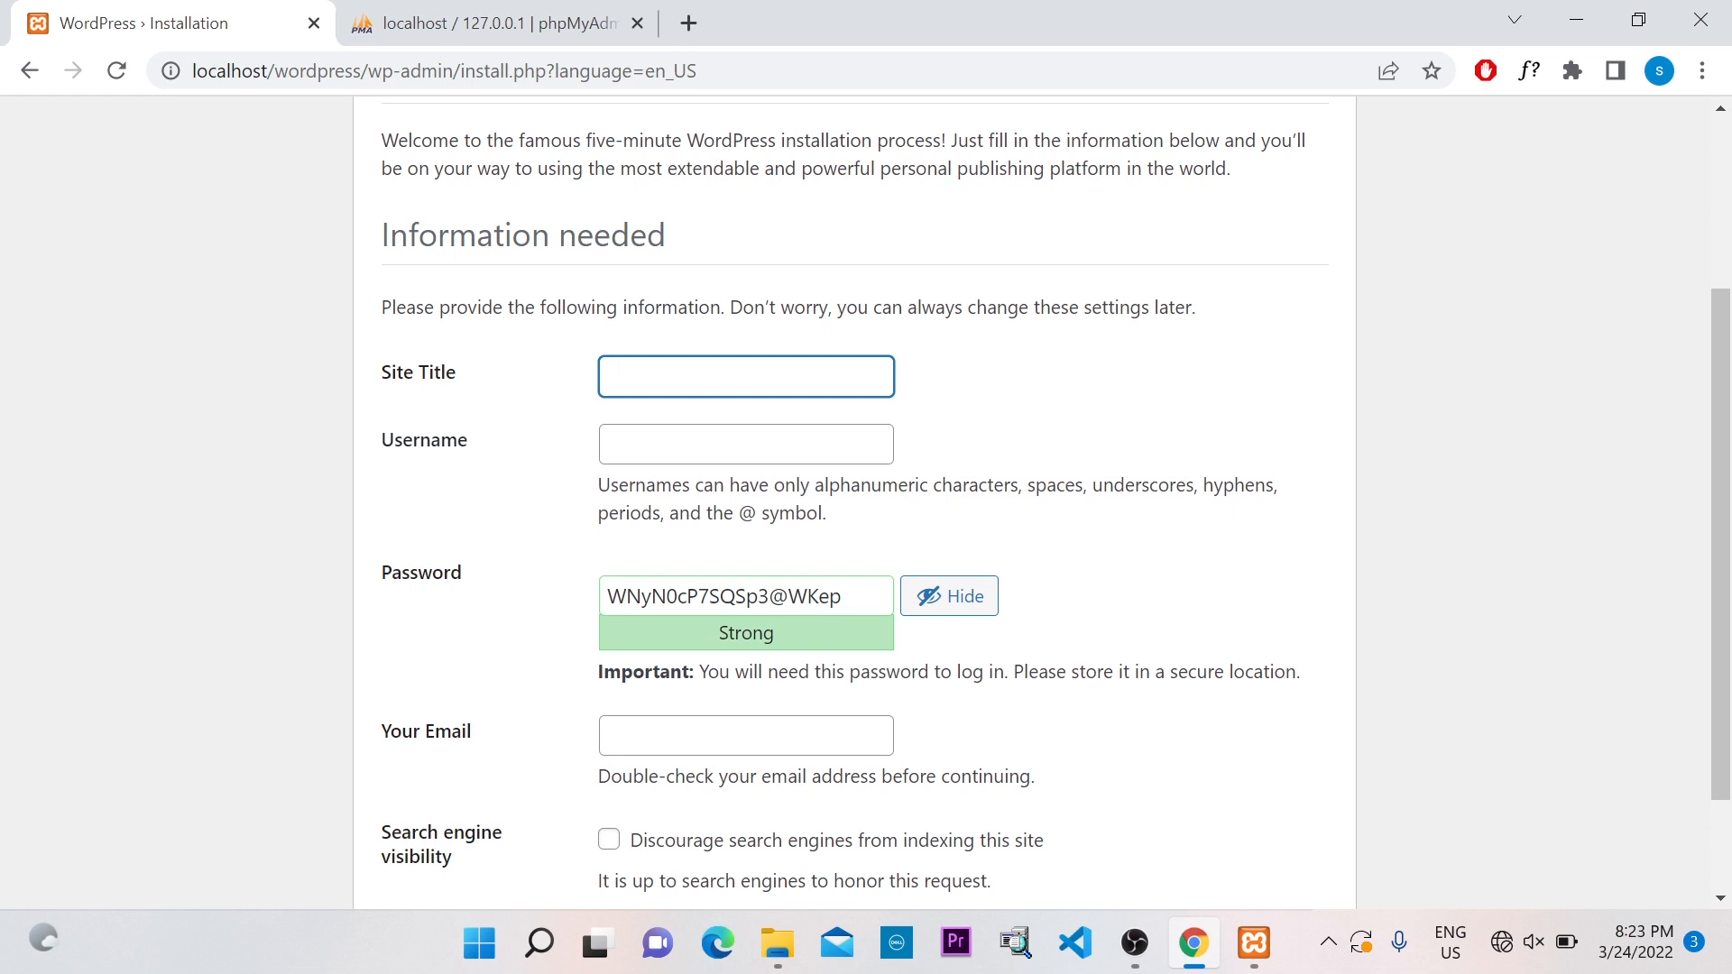
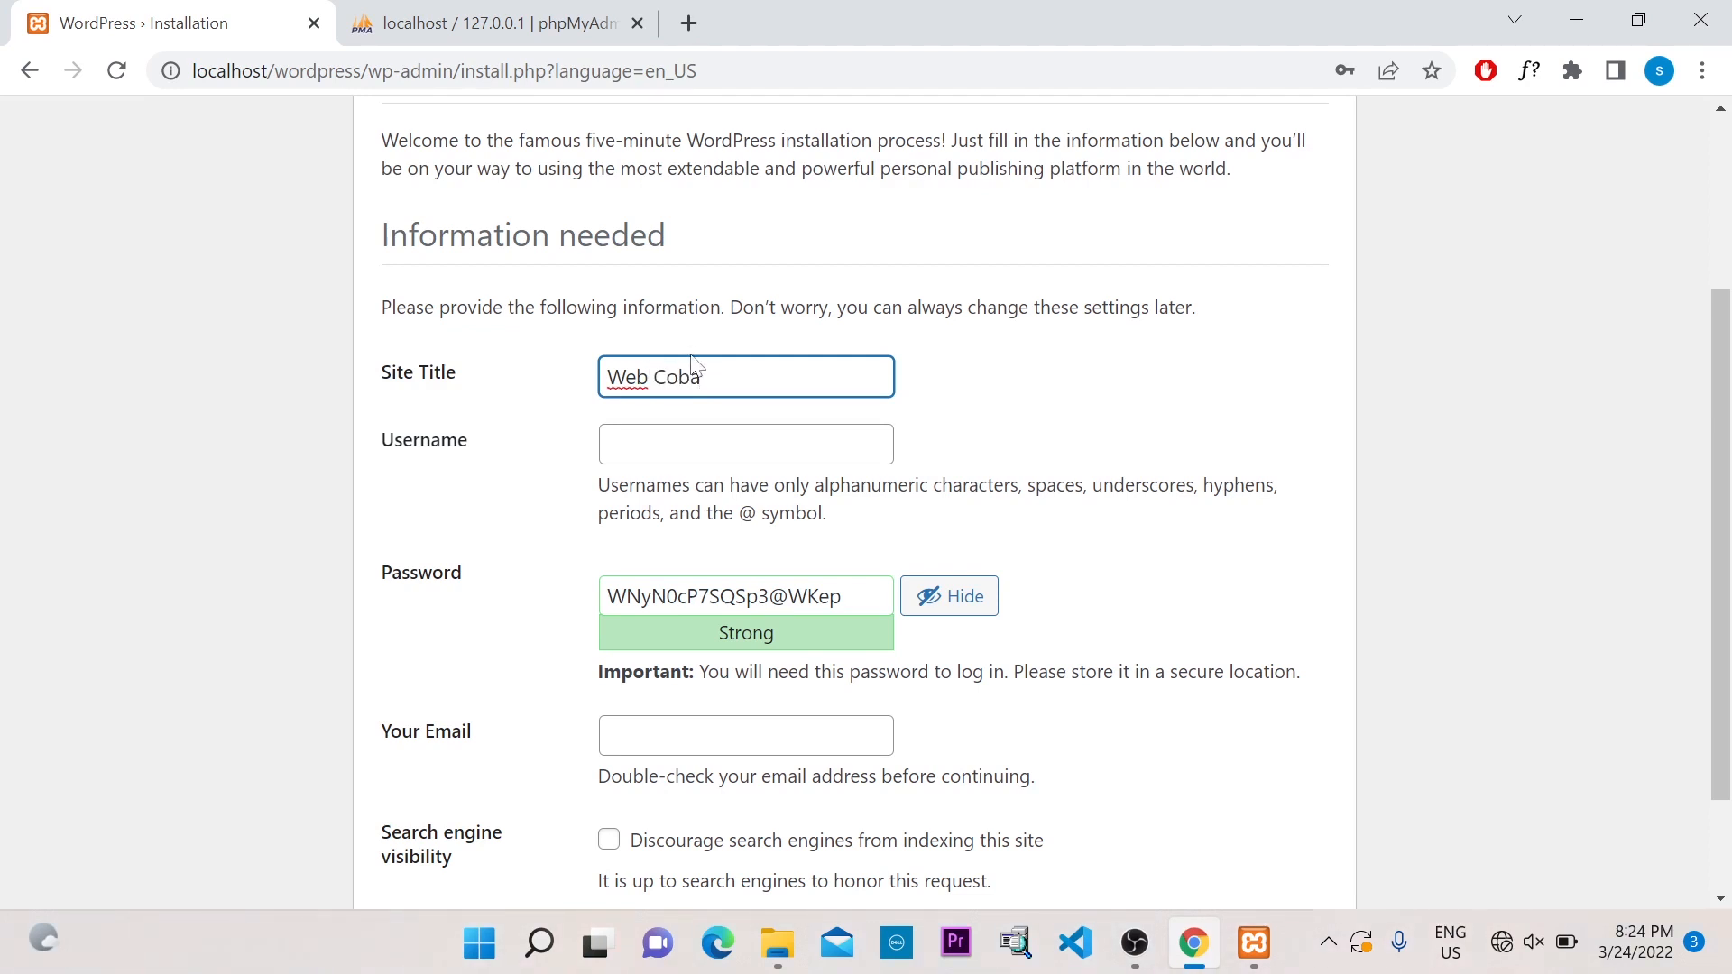
{"action": "key", "text": "Tab"}
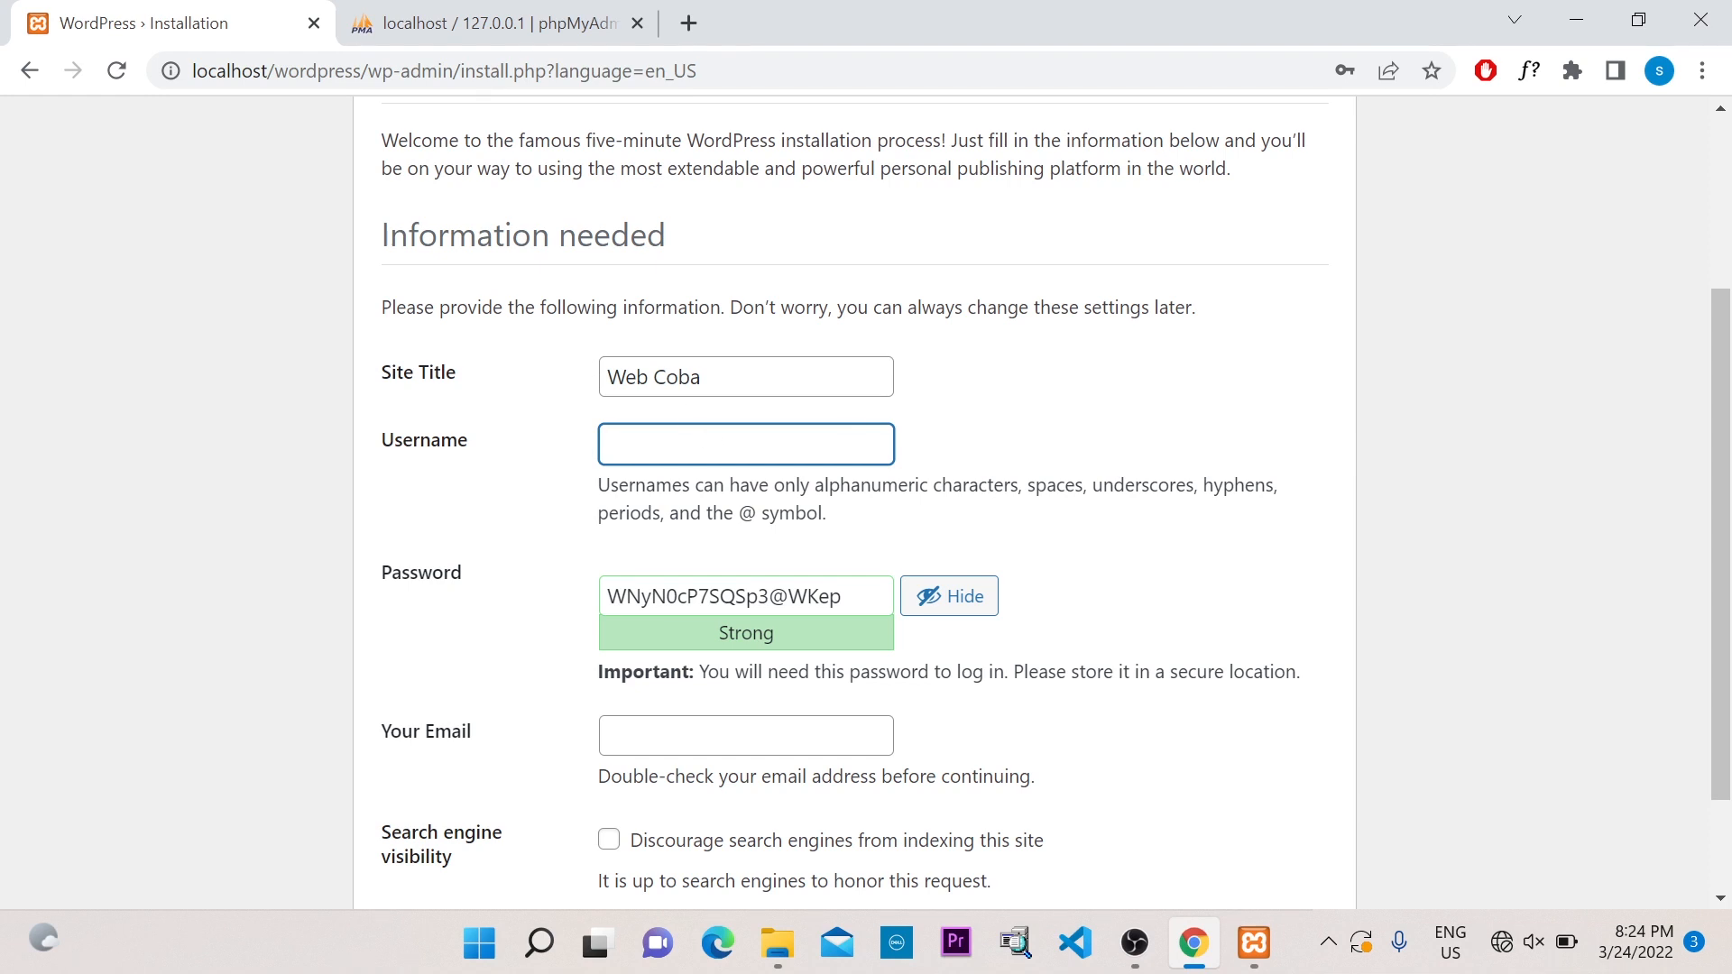
{"action": "key", "text": "Tab"}
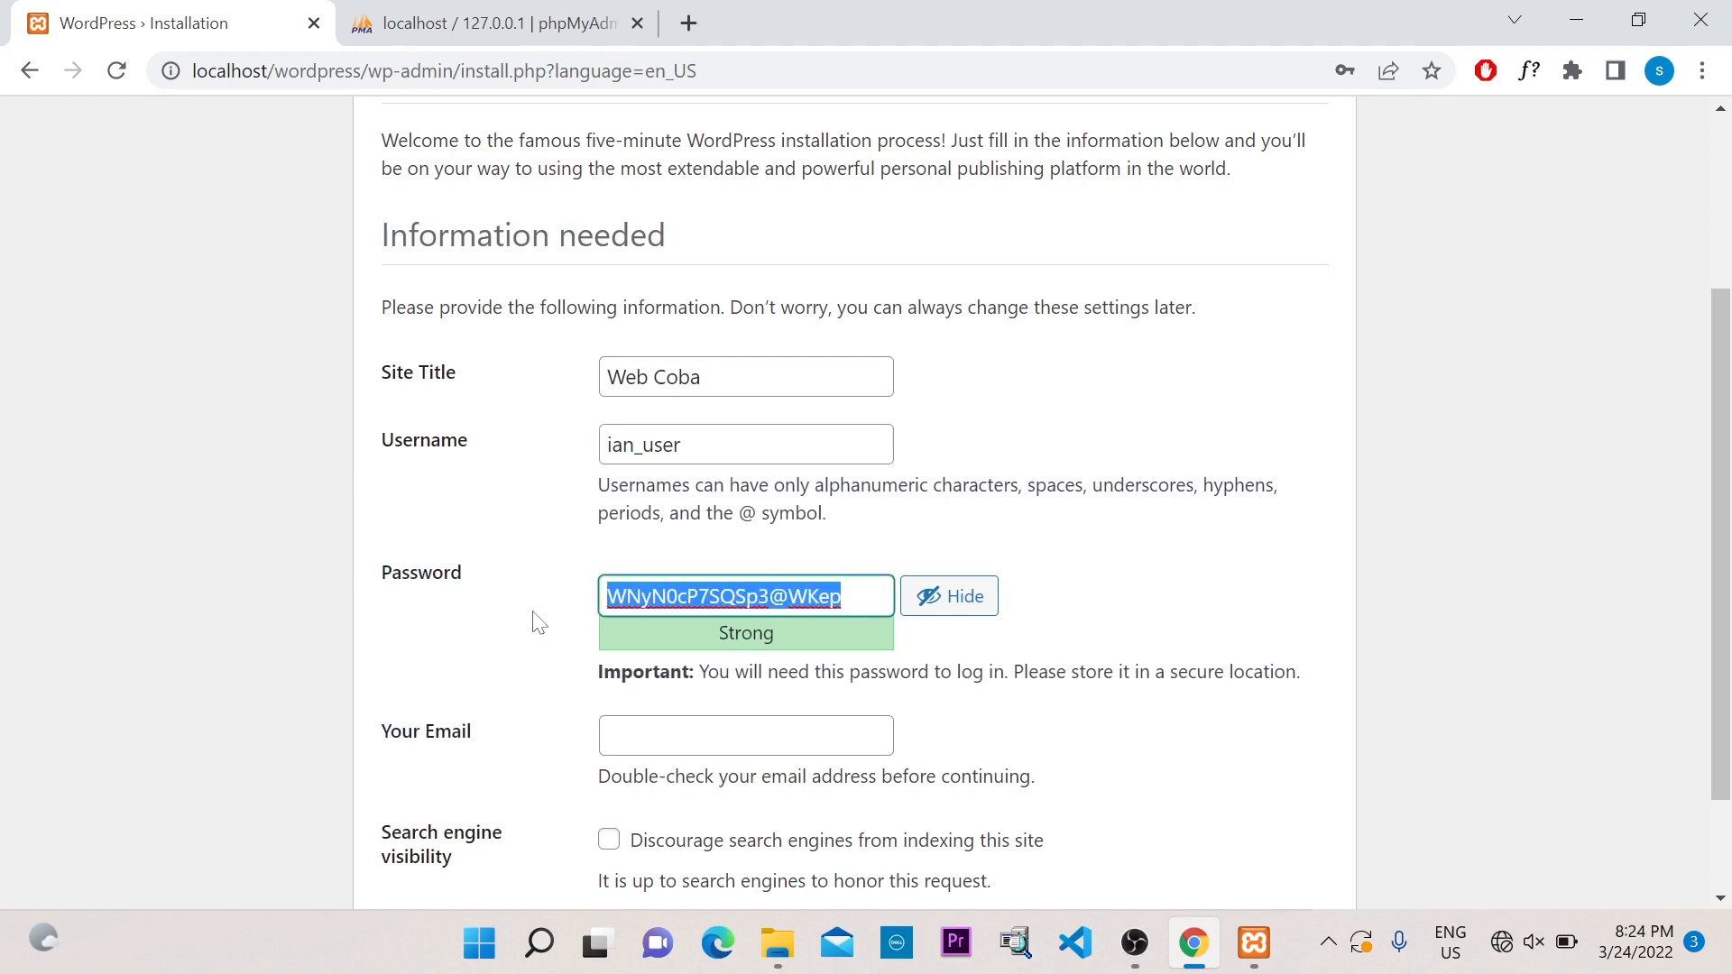
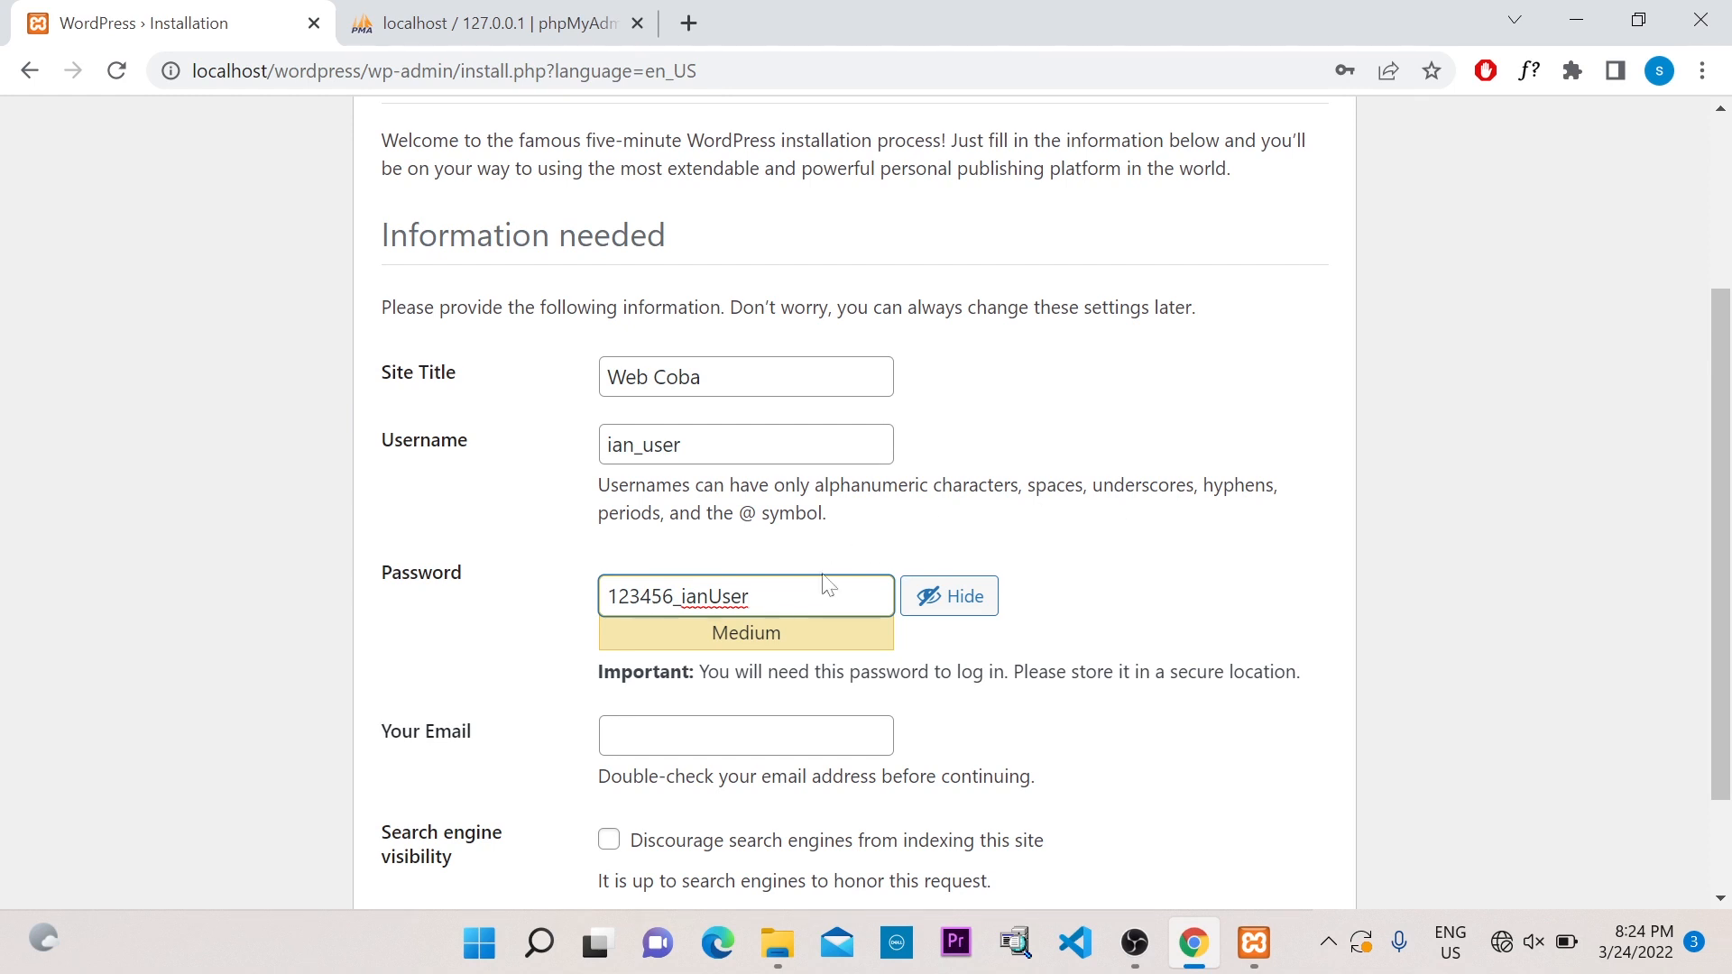
{"action": "left_click_drag", "start_coordinate": [750, 596], "coordinate": [568, 588]}
{"action": "key", "text": "ctrl+c"}
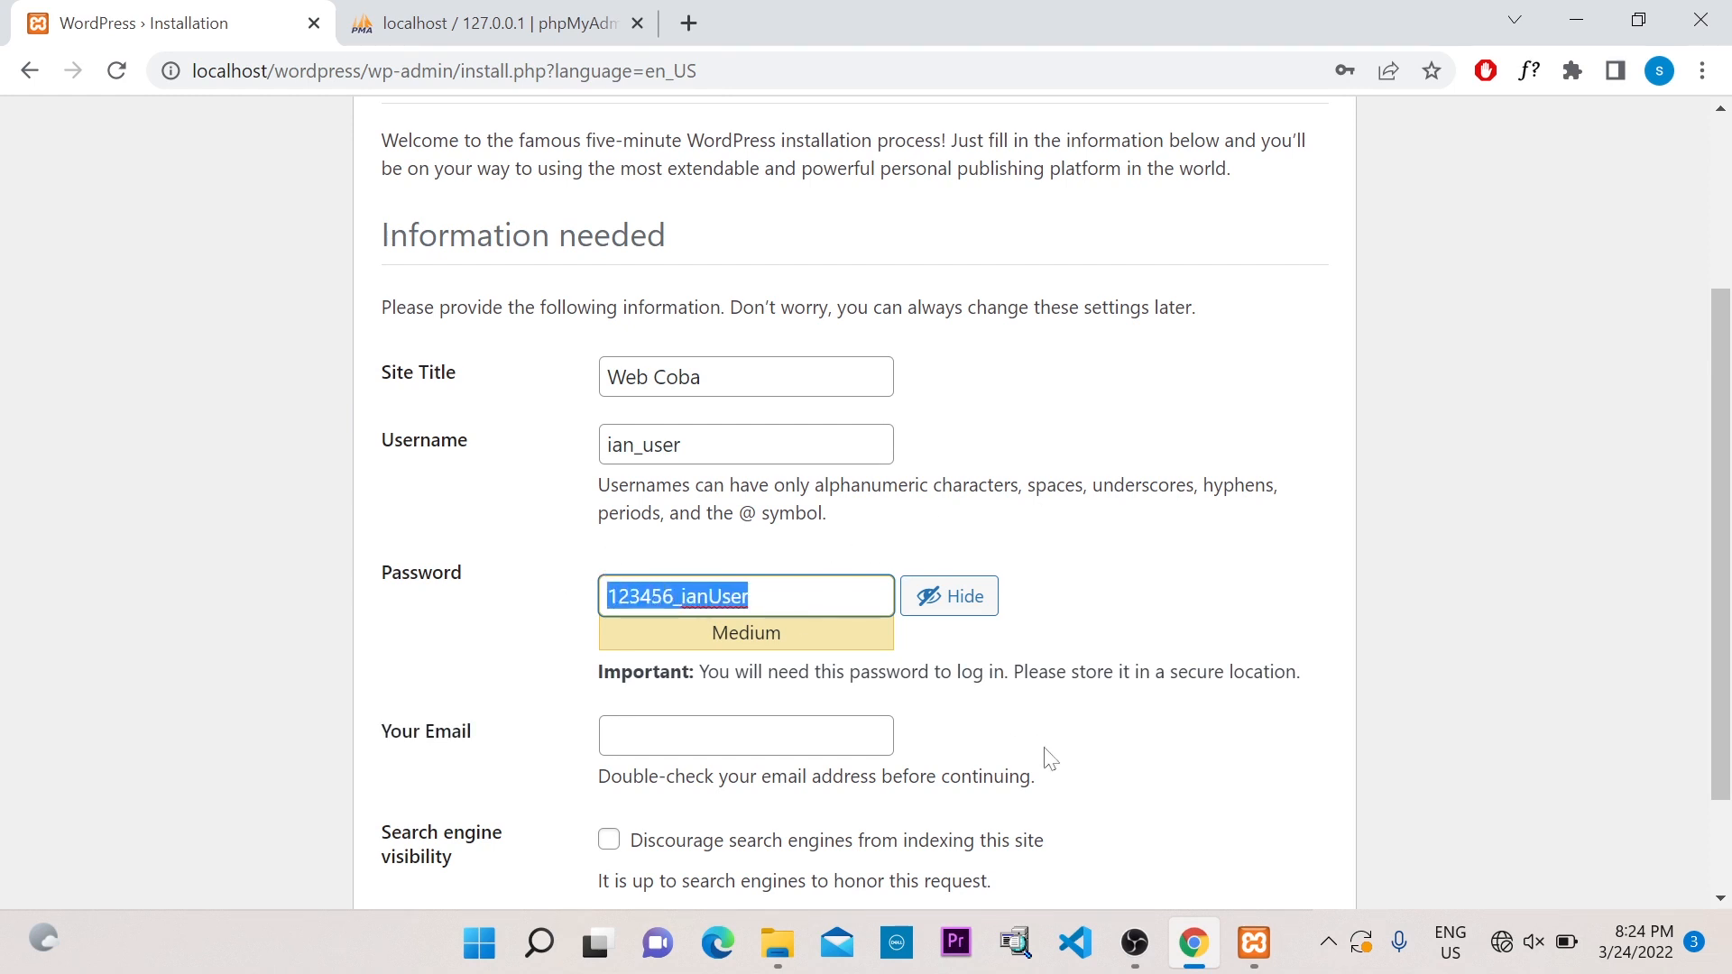
Open Notepad and paste the copied admin password on its own line
{"action": "key", "text": "super"}
{"action": "type", "text": "narrator"}
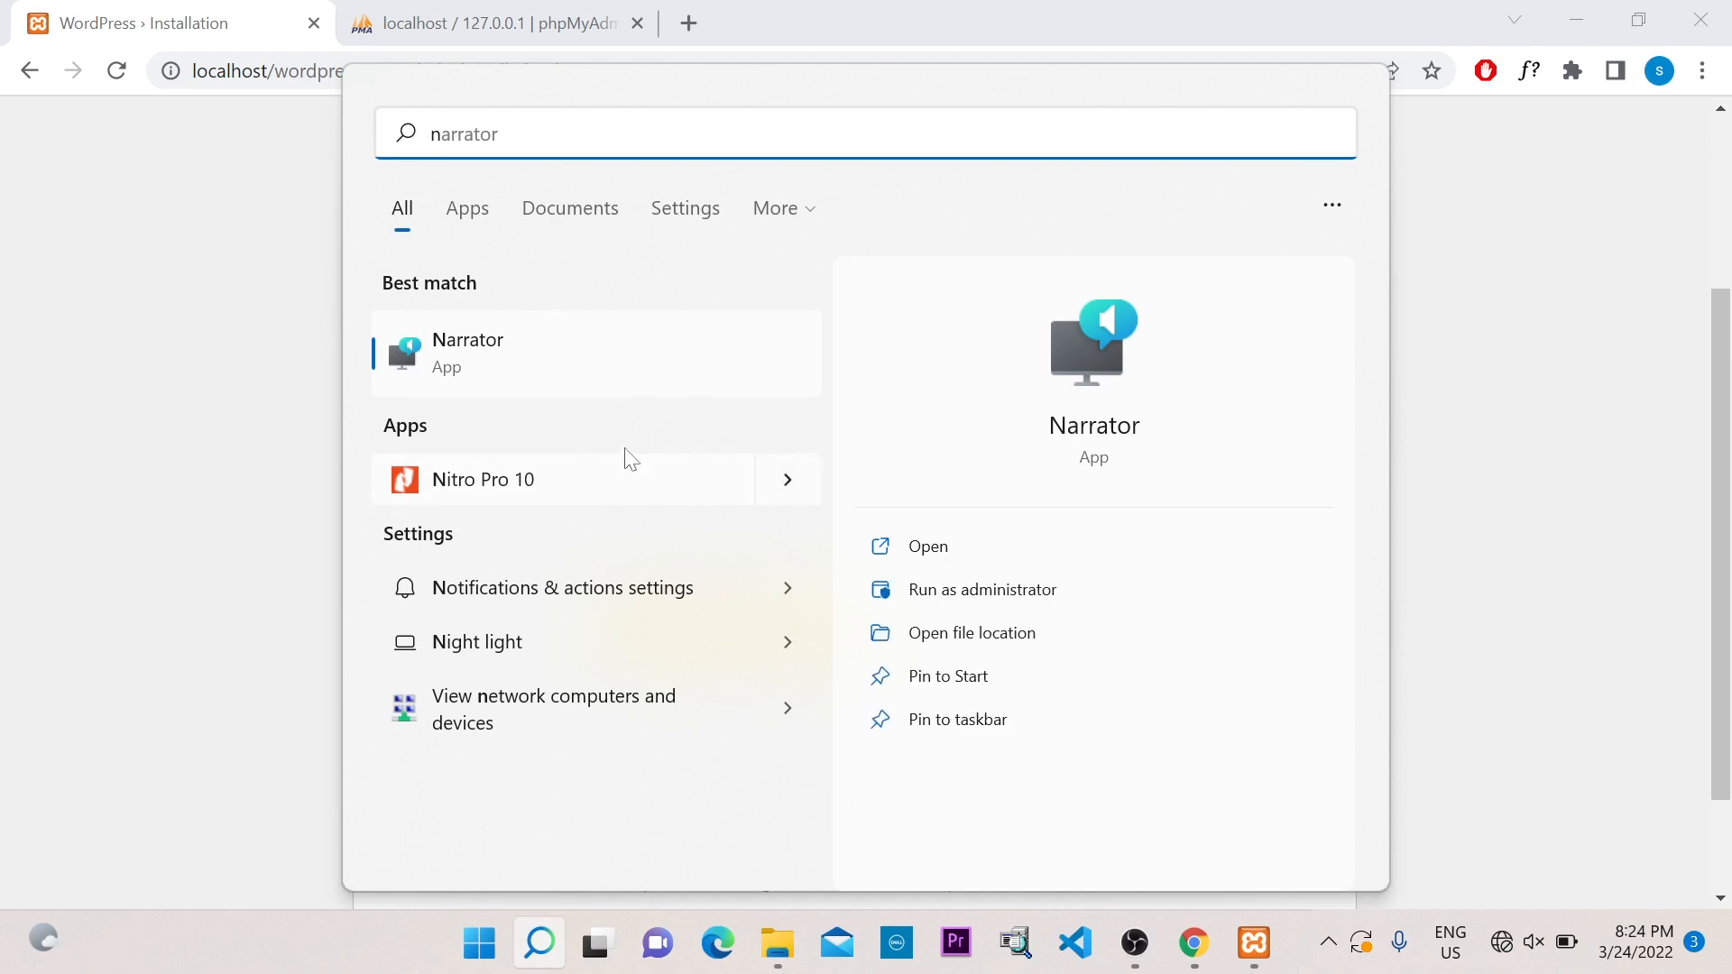
{"action": "type", "text": "o"}
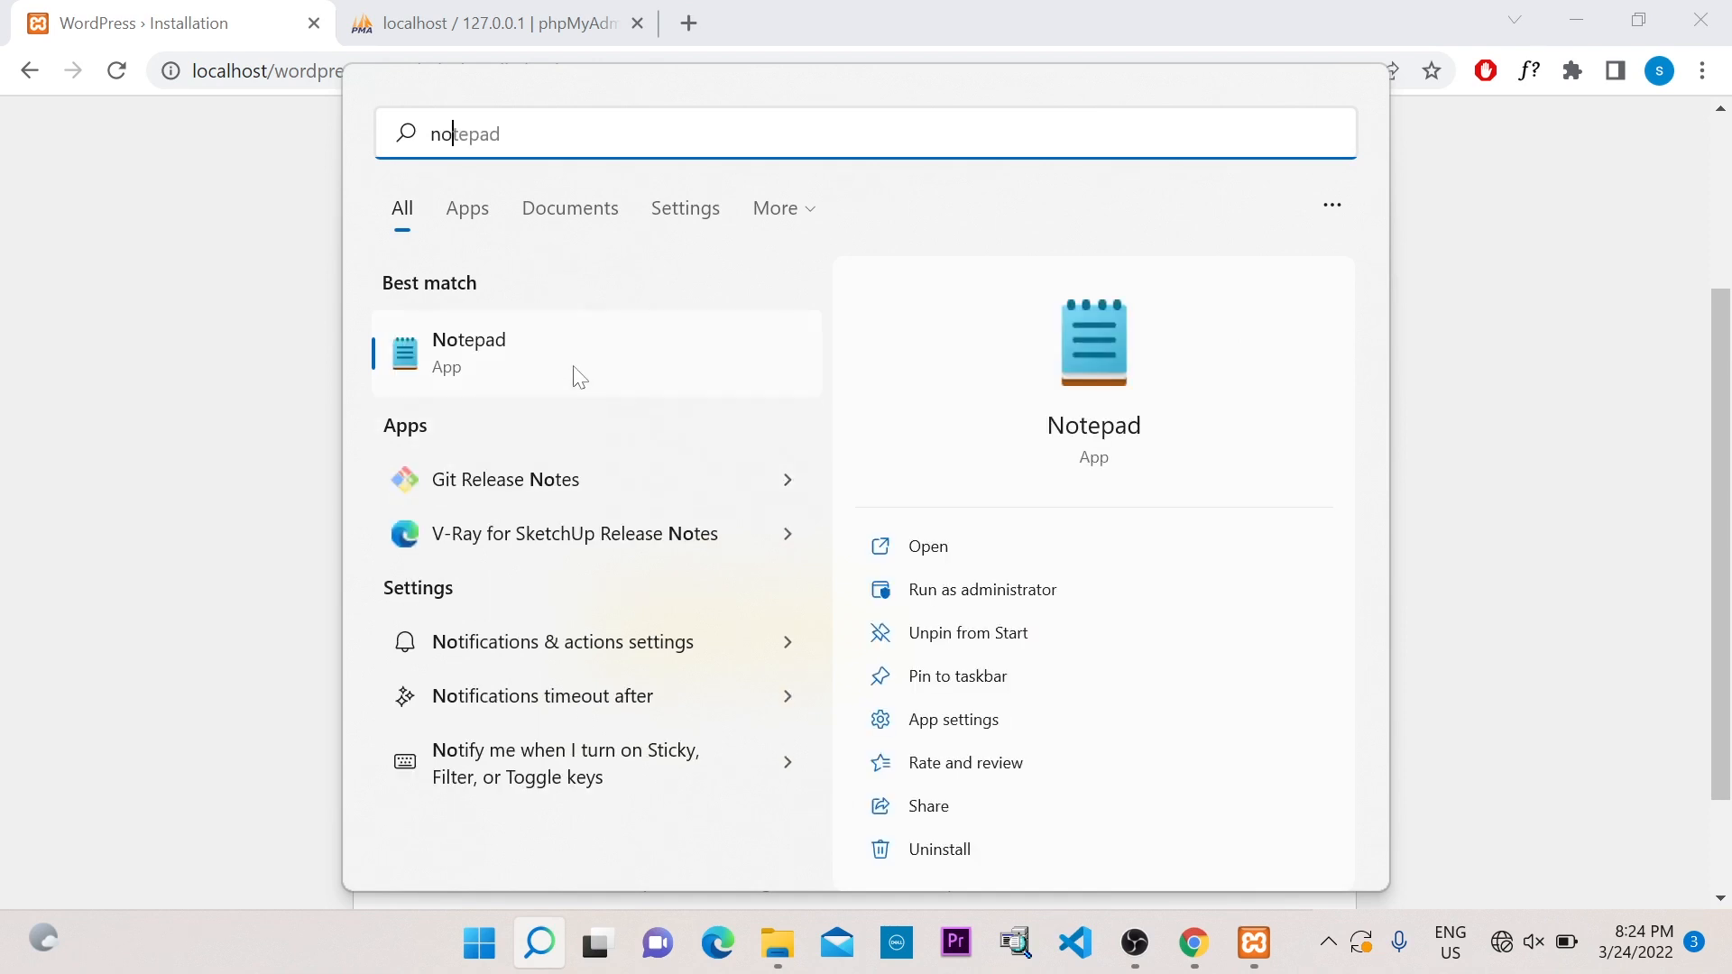
{"action": "key", "text": "Escape"}
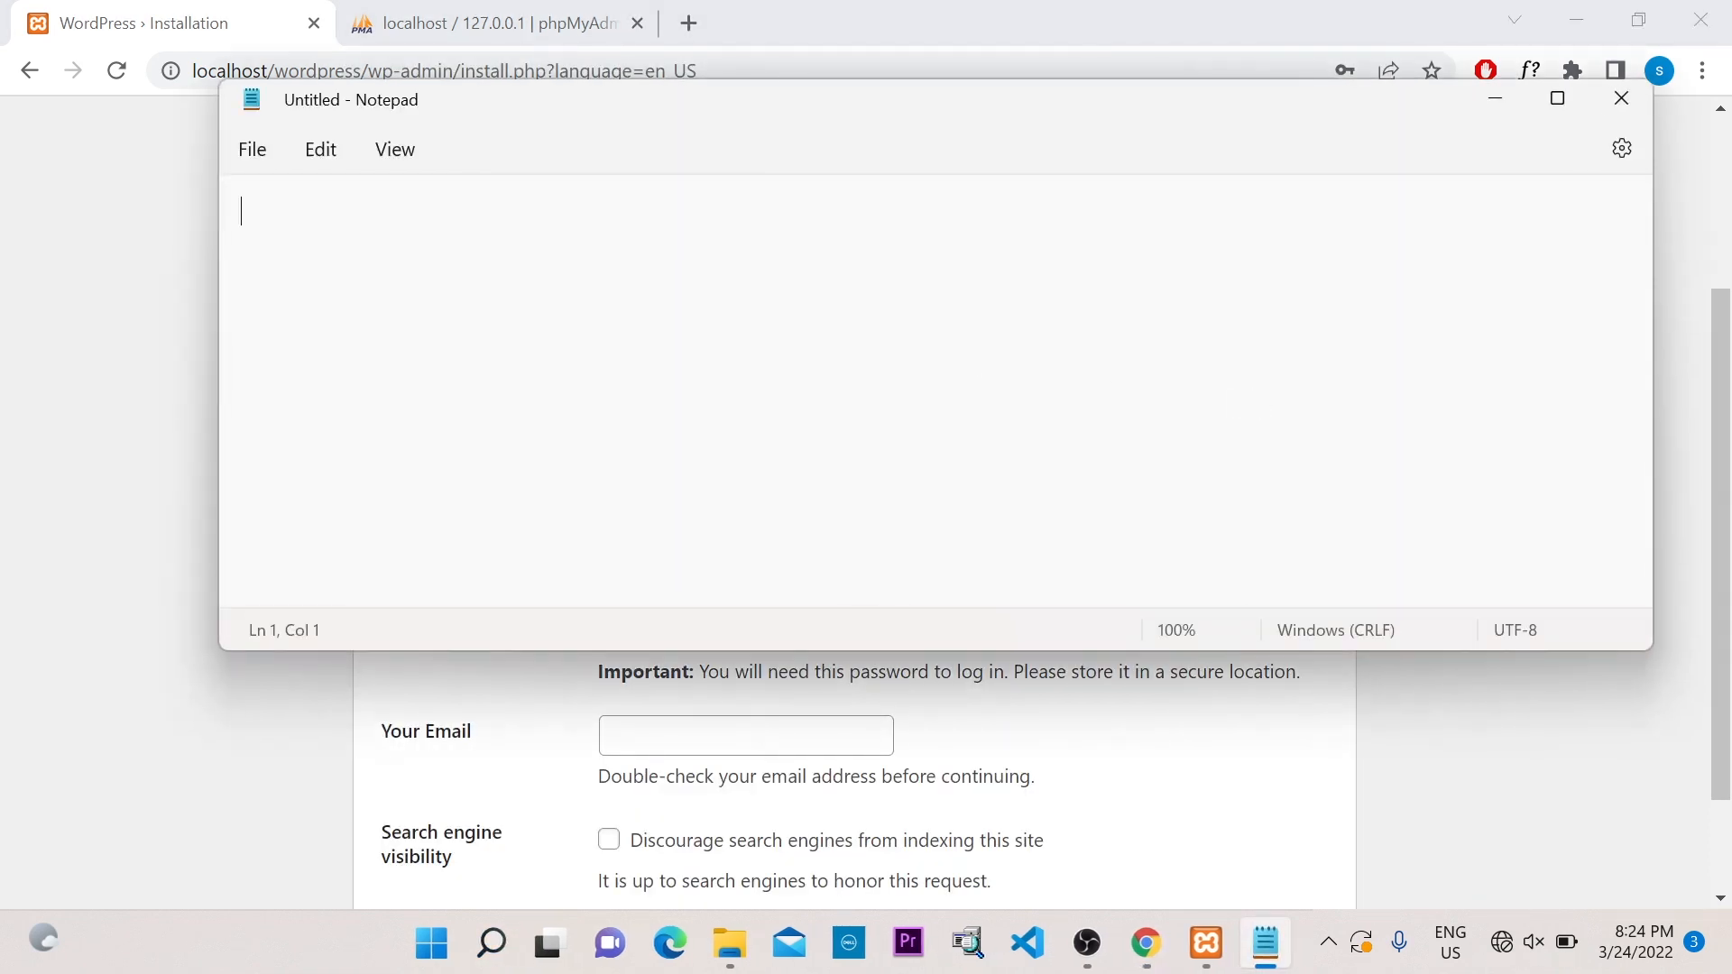
{"action": "key", "text": "Return"}
{"action": "key", "text": "ctrl+v"}
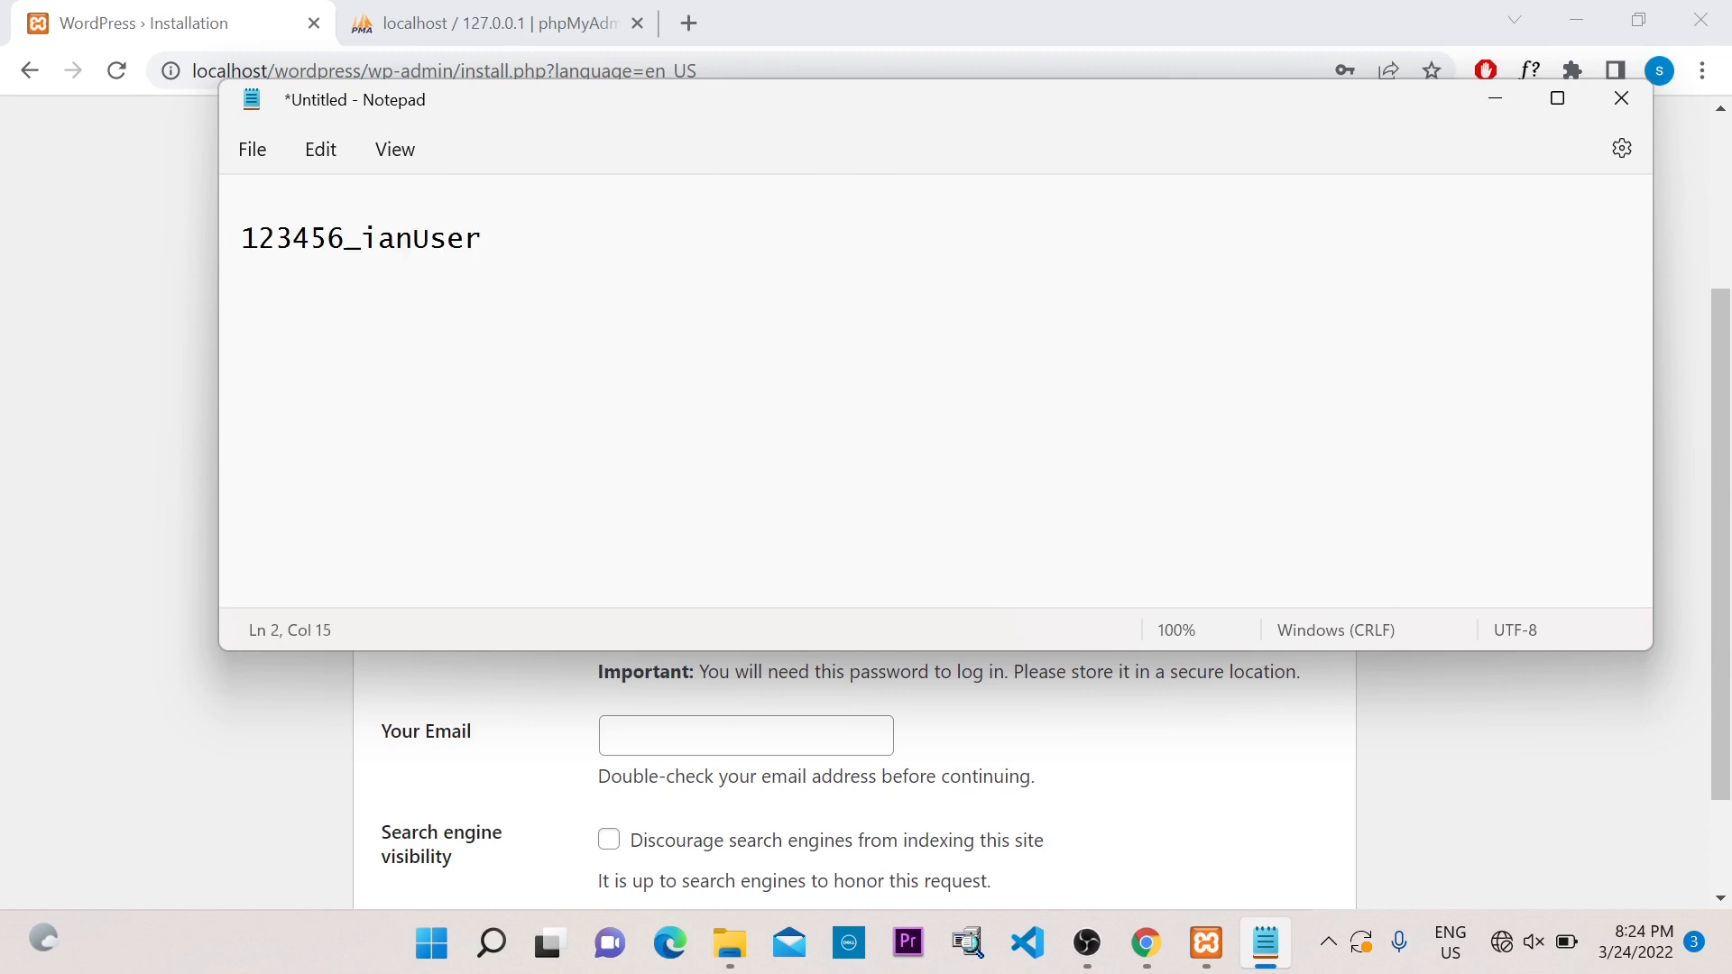
Copy the admin username from the form into the note's first line, then return to WordPress
{"action": "left_click", "coordinate": [1495, 98]}
{"action": "left_click_drag", "start_coordinate": [898, 455], "coordinate": [490, 460]}
{"action": "key", "text": "ctrl+c"}
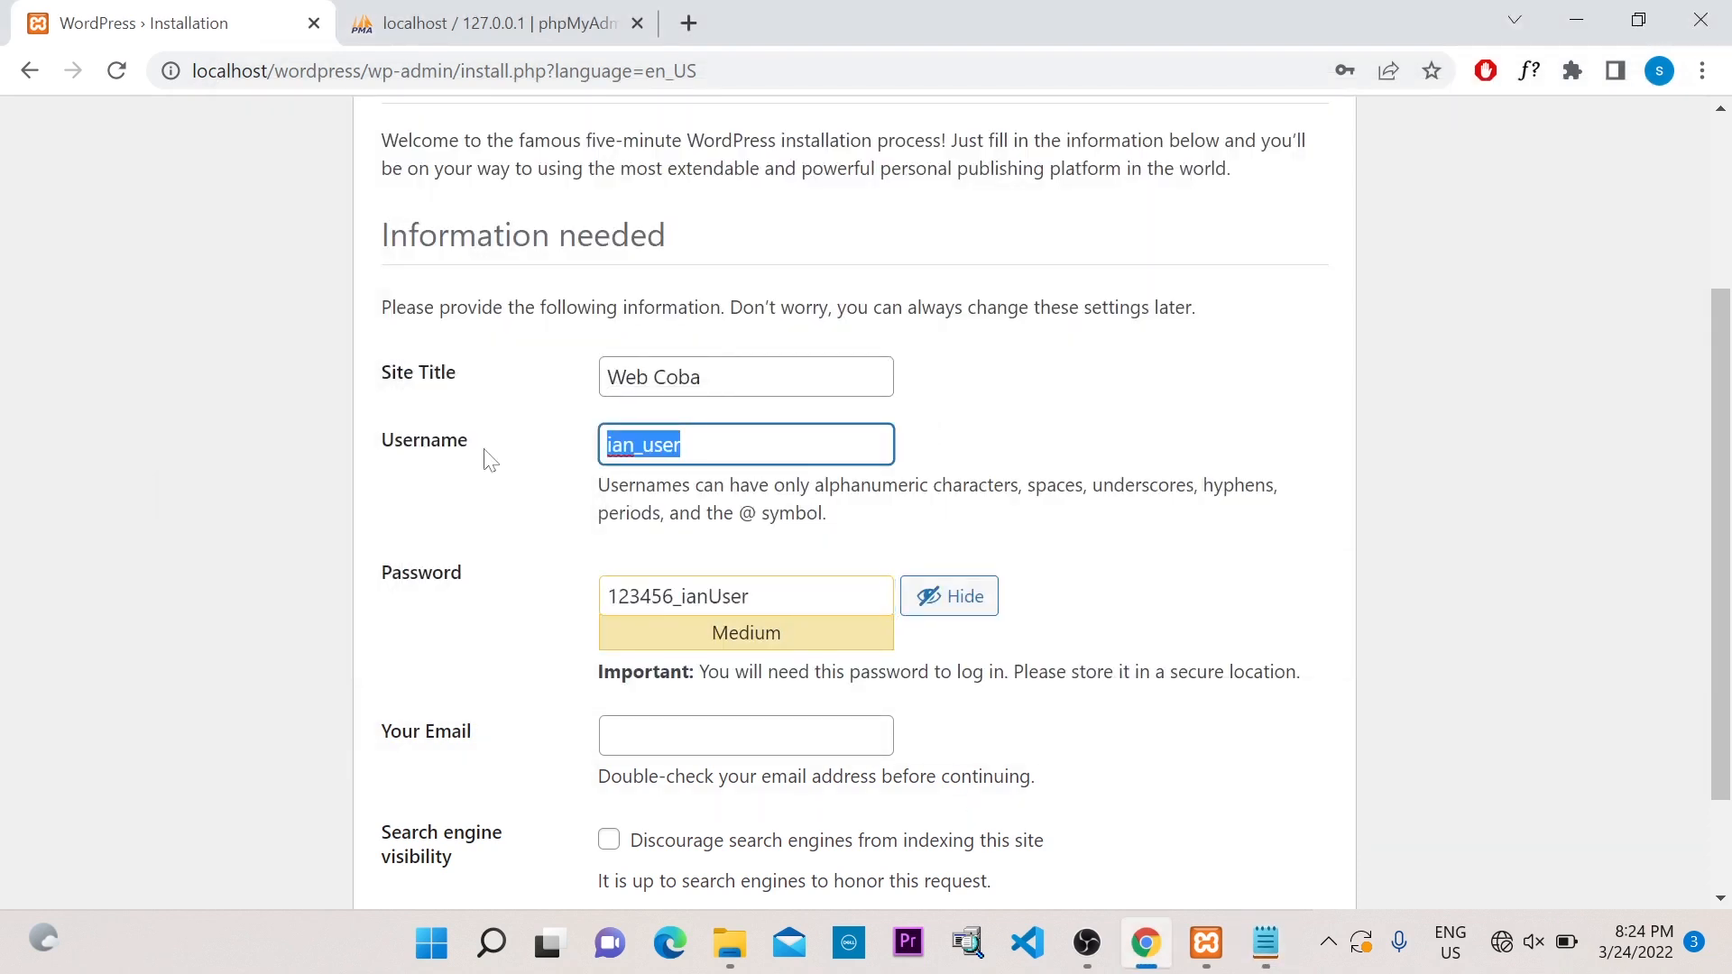
{"action": "left_click", "coordinate": [1266, 943]}
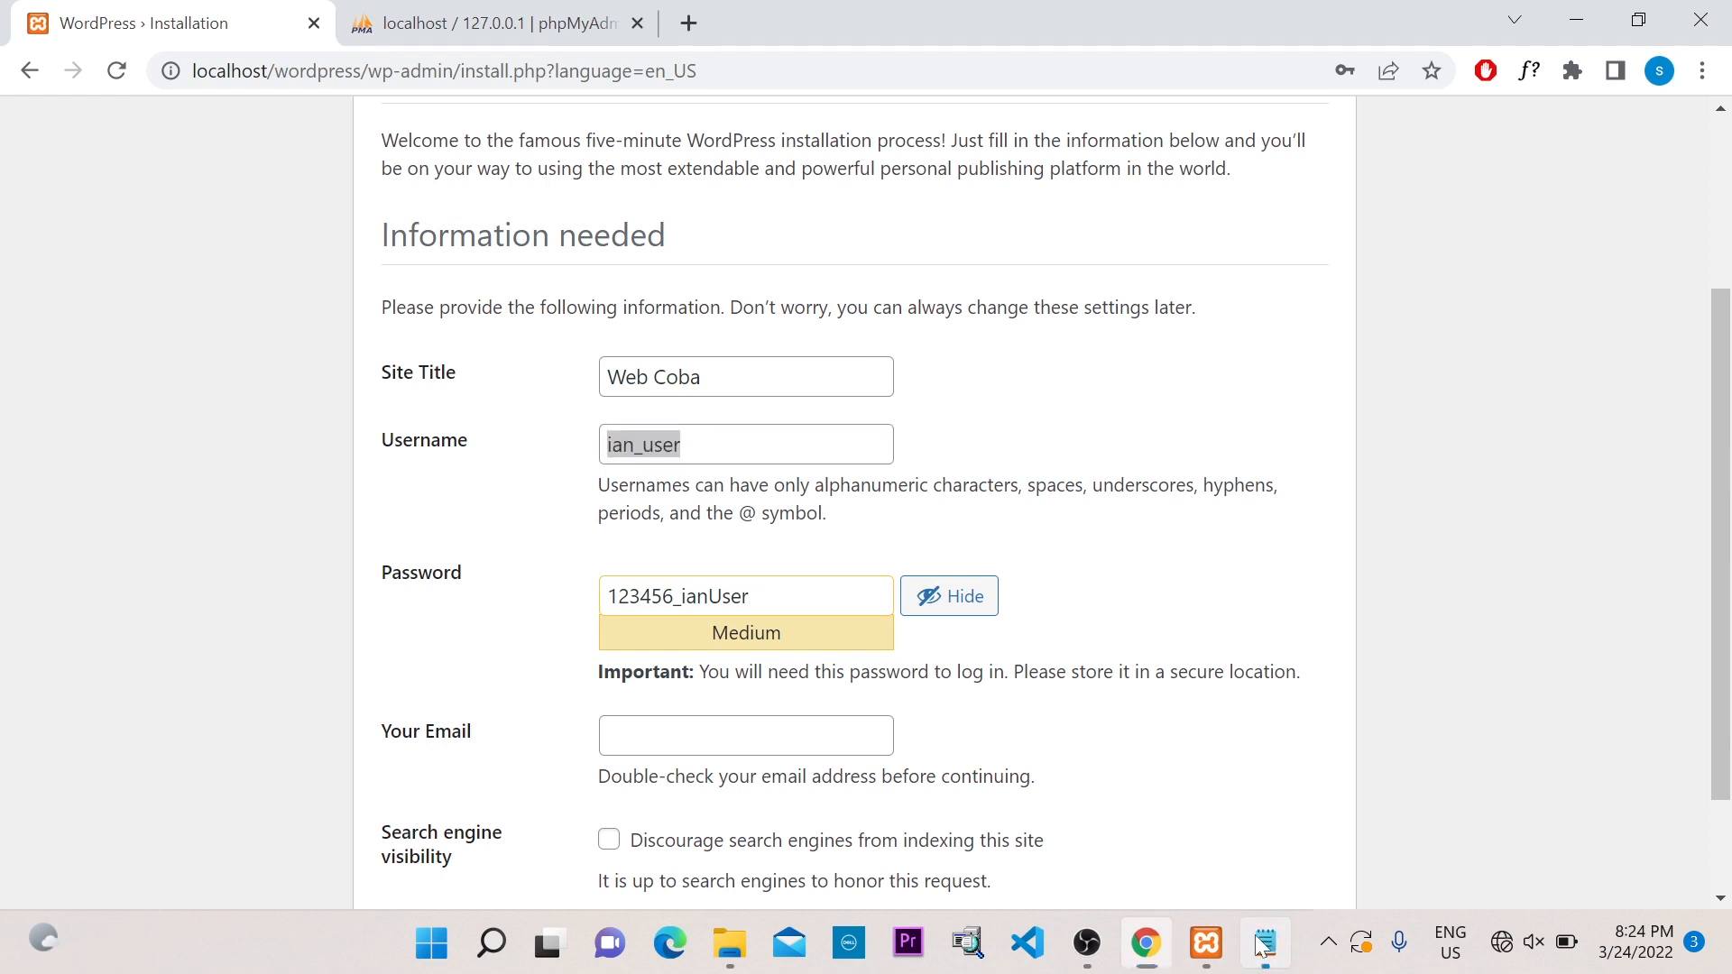
{"action": "left_click", "coordinate": [241, 211]}
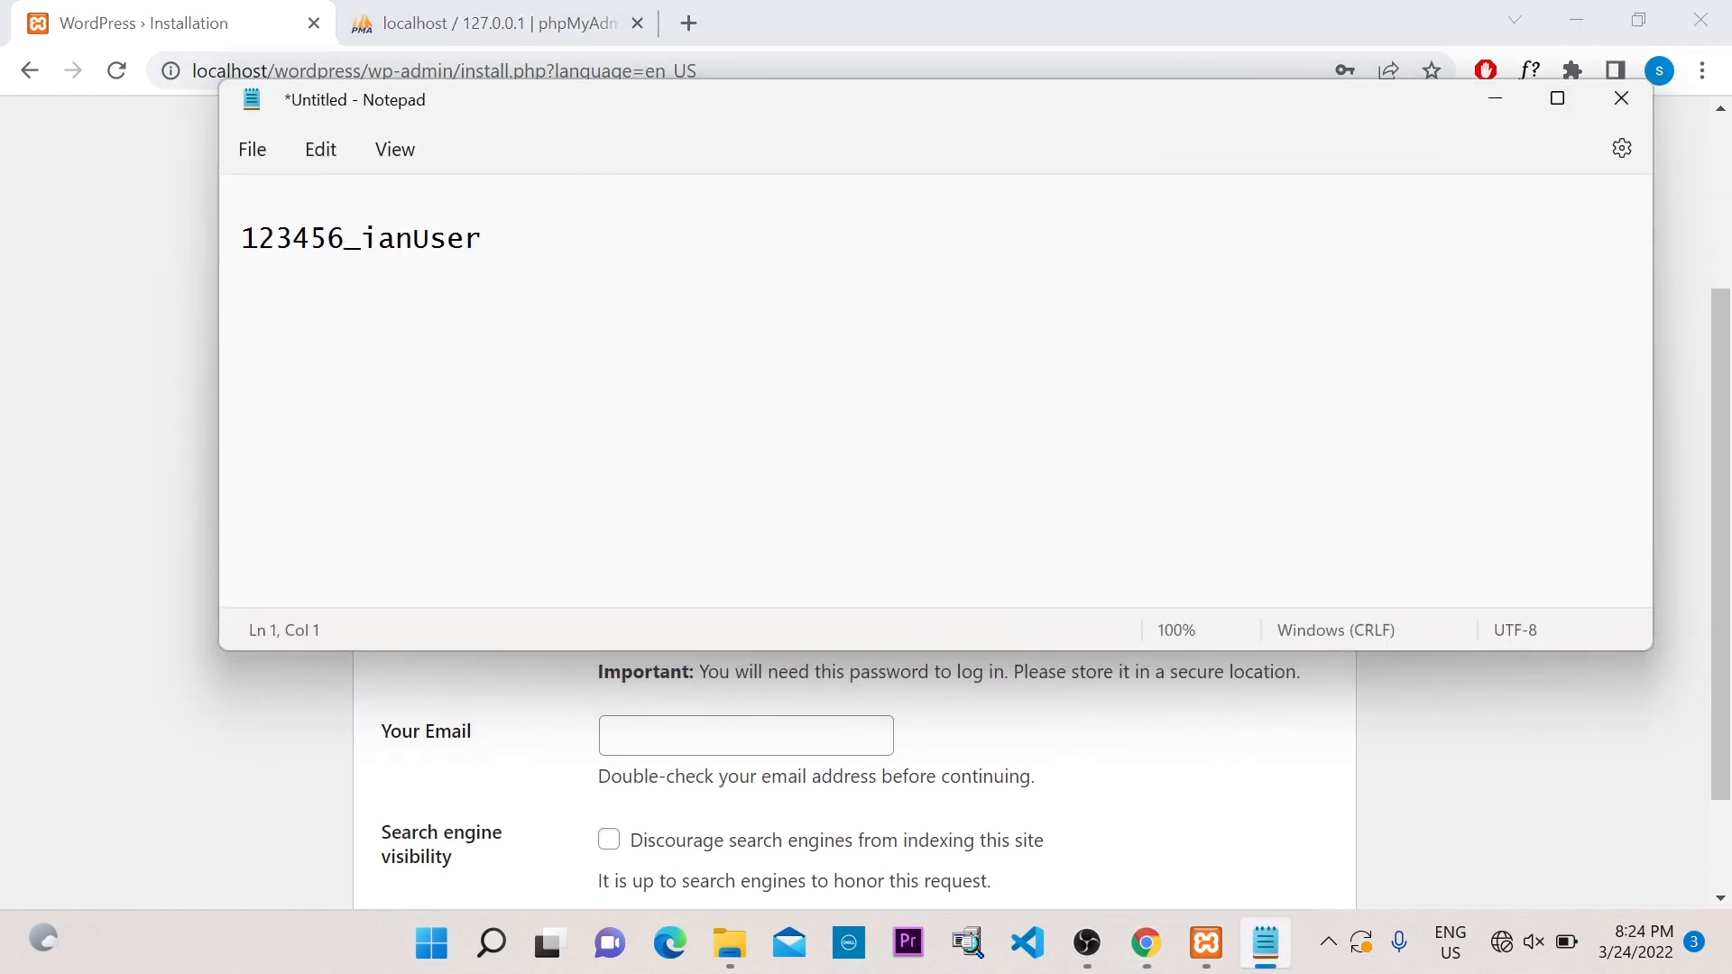
{"action": "key", "text": "ctrl+v"}
{"action": "left_click", "coordinate": [1490, 99]}
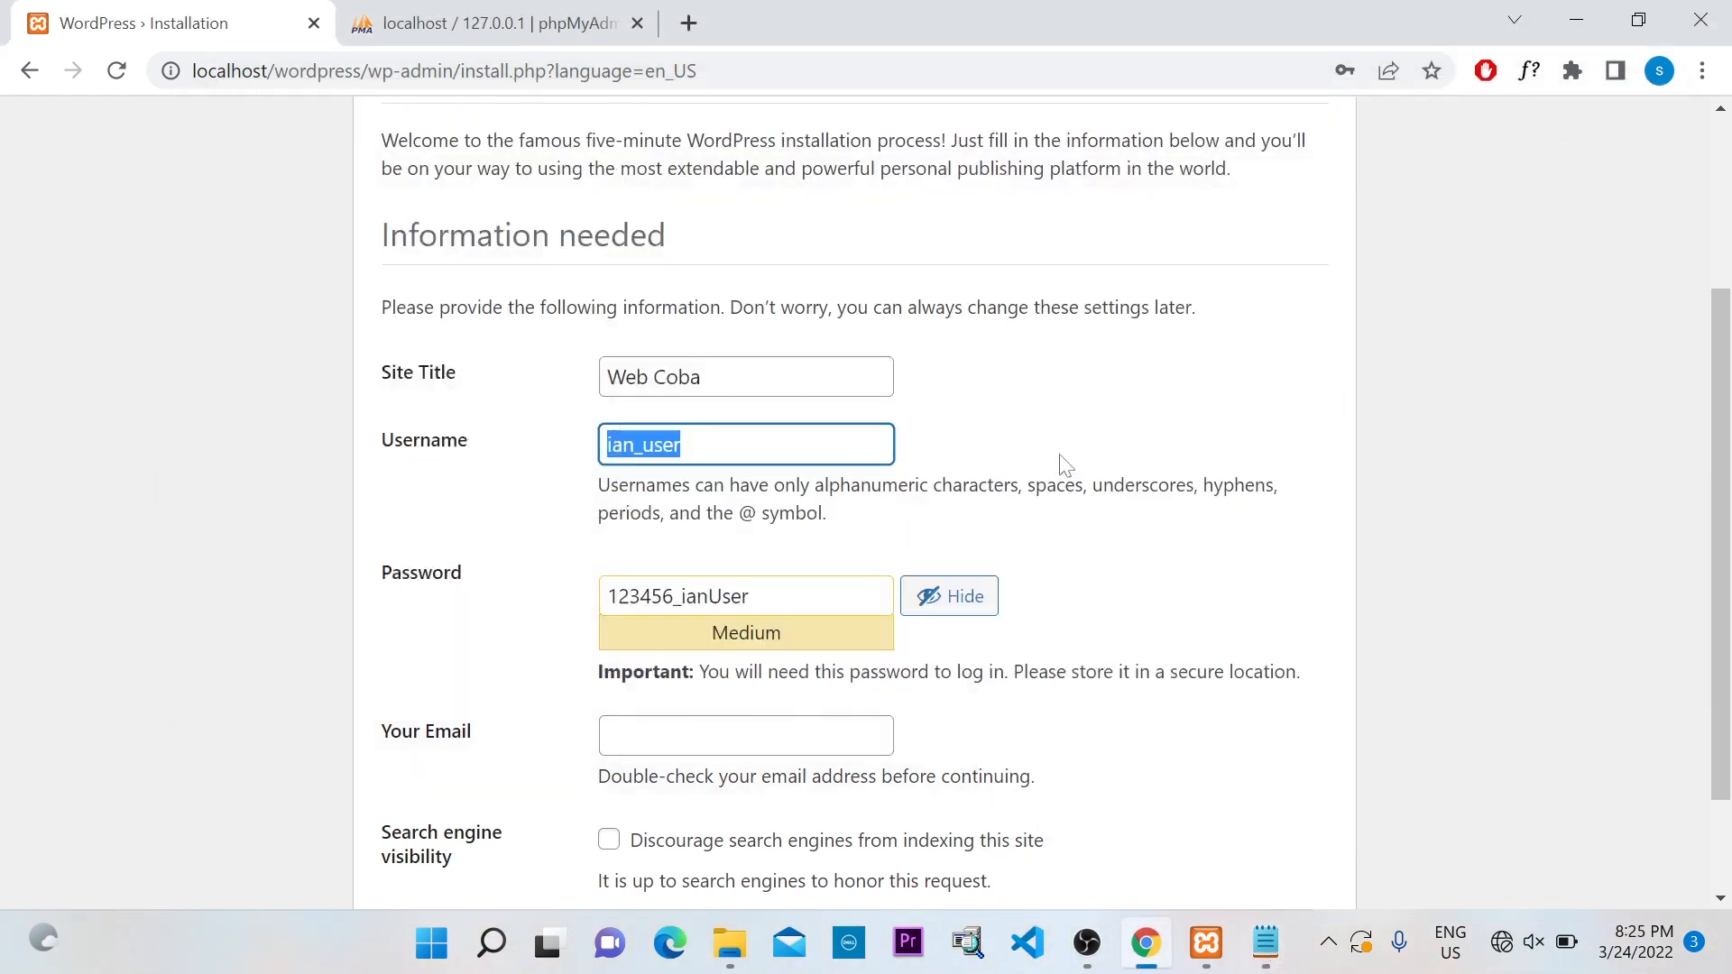
{"action": "scroll", "coordinate": [974, 511], "scroll_direction": "down", "scroll_amount": 2}
Enter the admin's e-mail address and install WordPress
{"action": "left_click", "coordinate": [703, 600]}
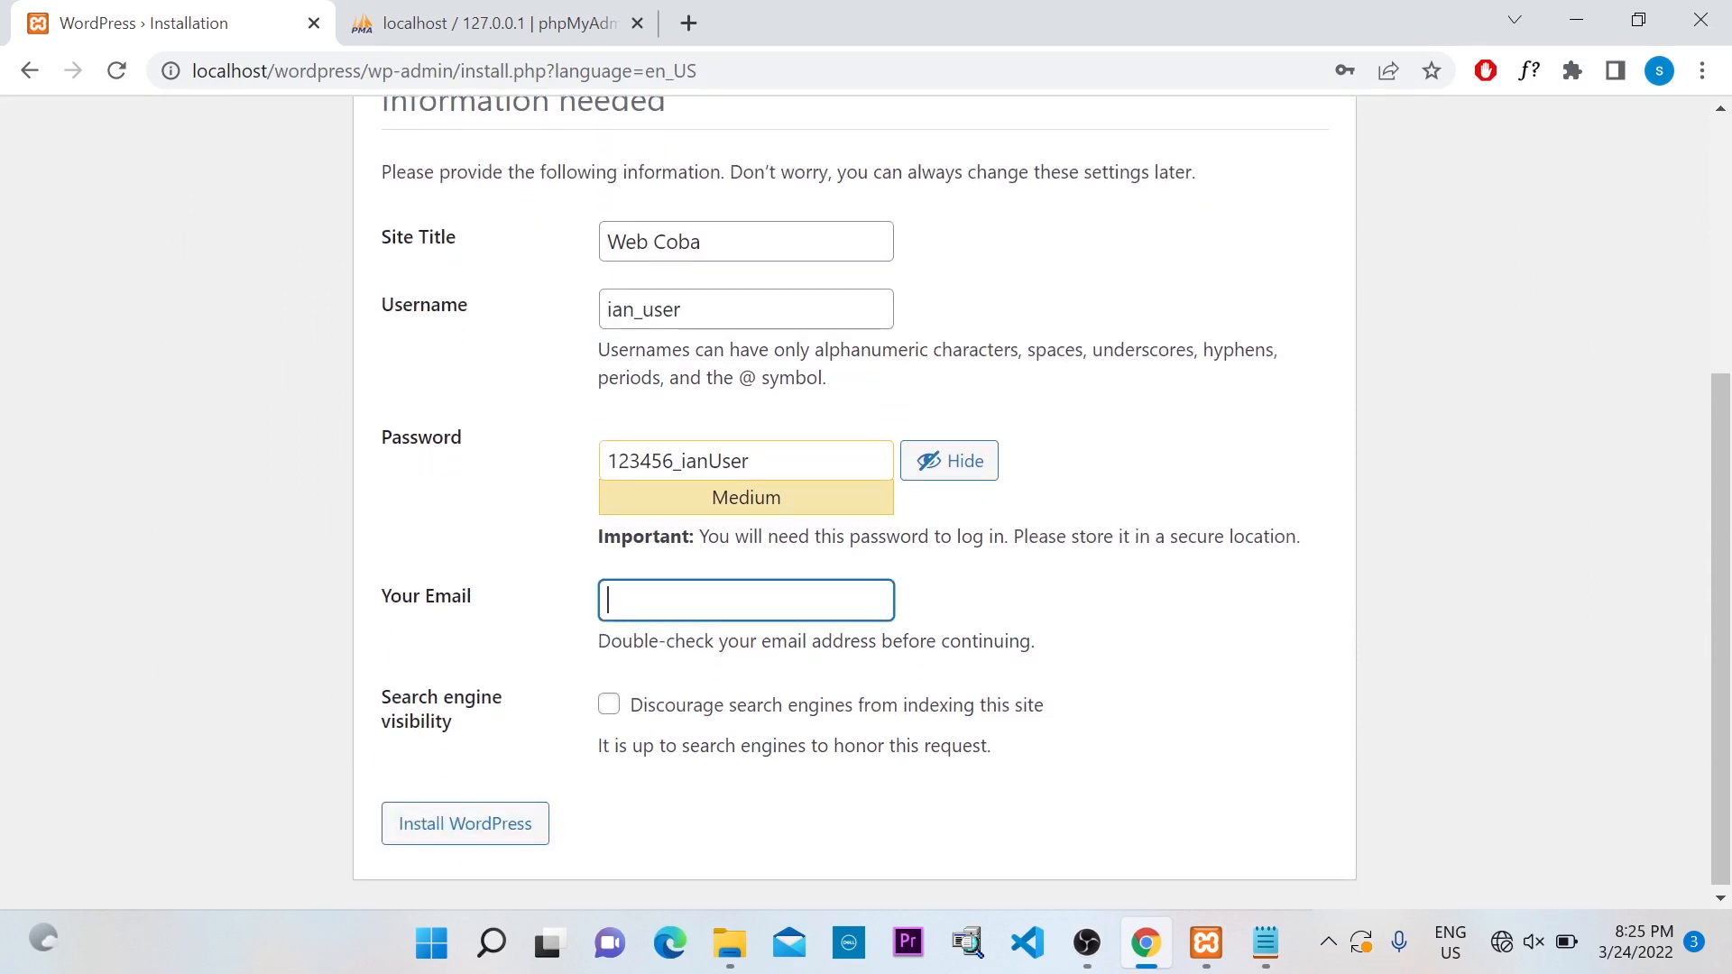
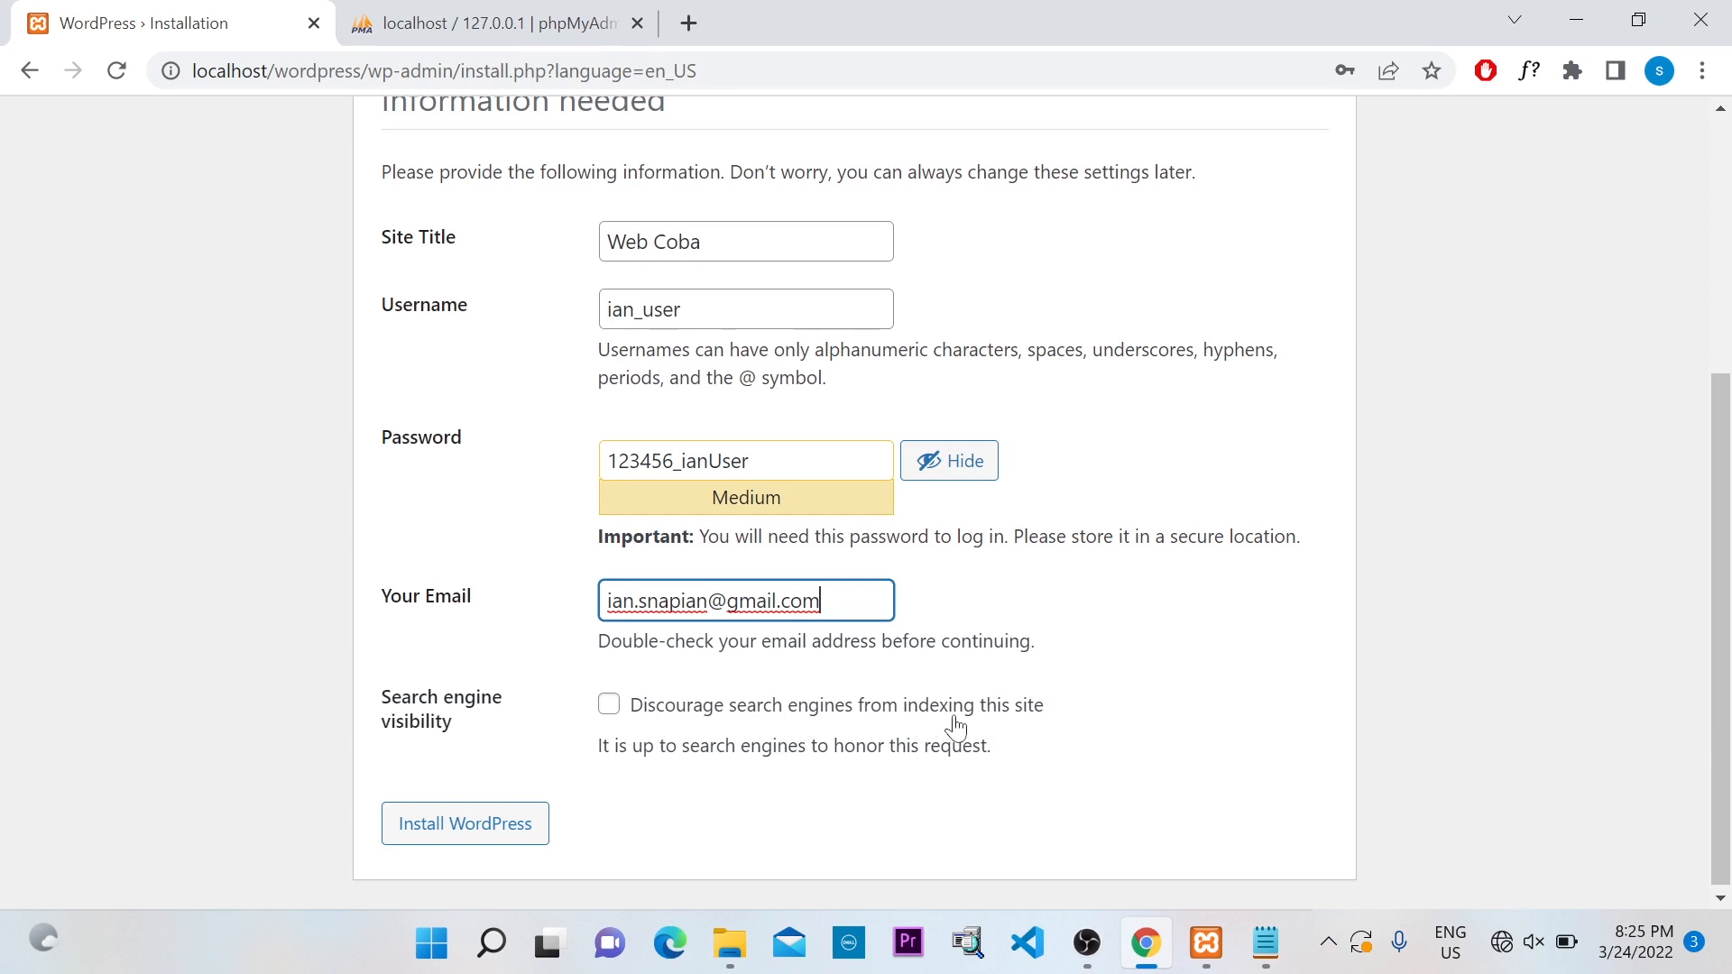
{"action": "scroll", "coordinate": [888, 682], "scroll_direction": "down", "scroll_amount": 1}
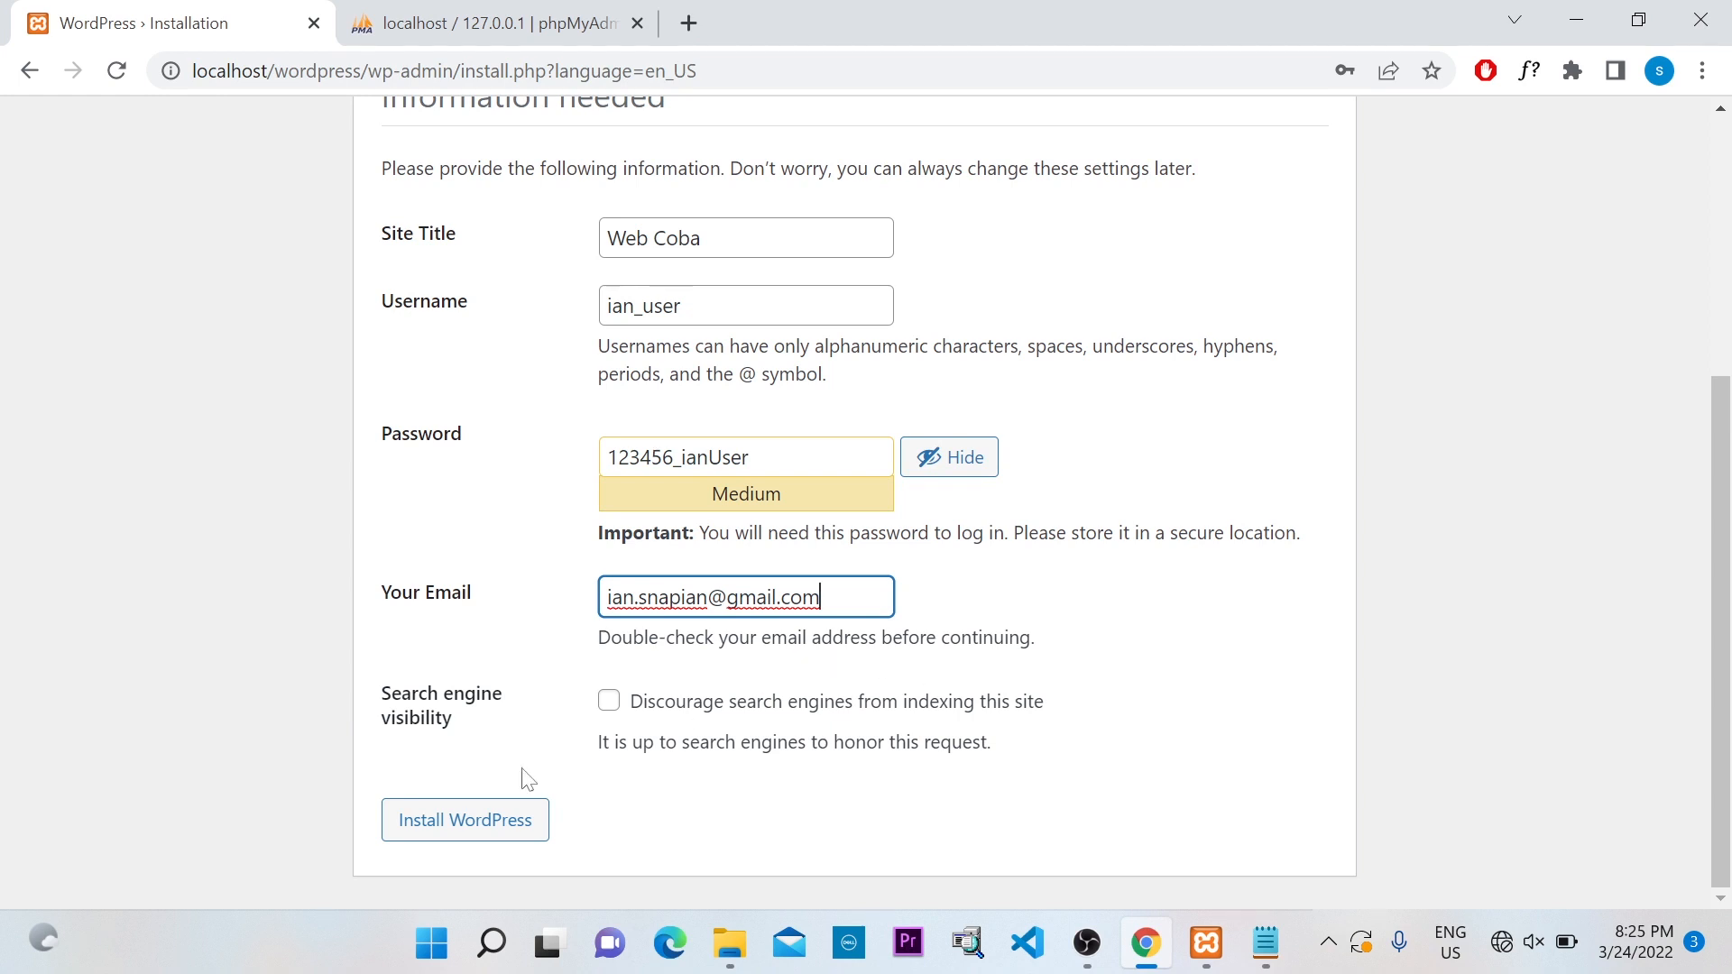
{"action": "left_click", "coordinate": [492, 828]}
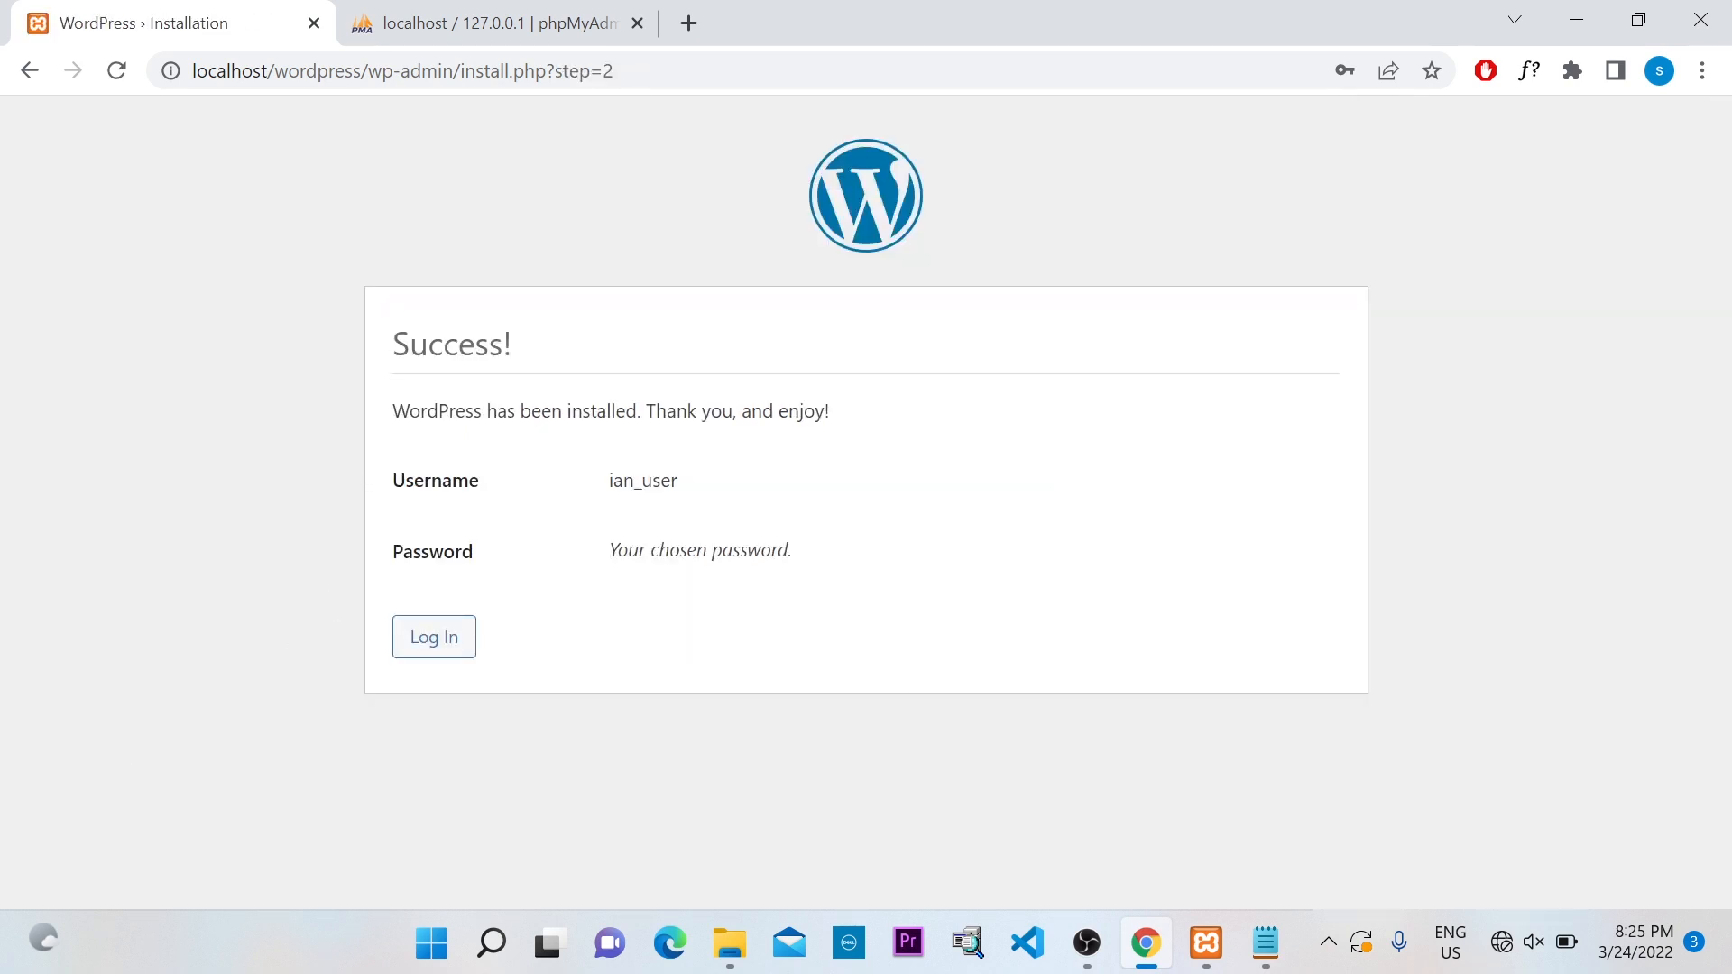
Review the Success page's username and password note, then go to the login page
{"action": "left_click_drag", "start_coordinate": [377, 361], "coordinate": [553, 356]}
{"action": "left_click", "coordinate": [678, 404]}
{"action": "left_click_drag", "start_coordinate": [607, 487], "coordinate": [688, 496]}
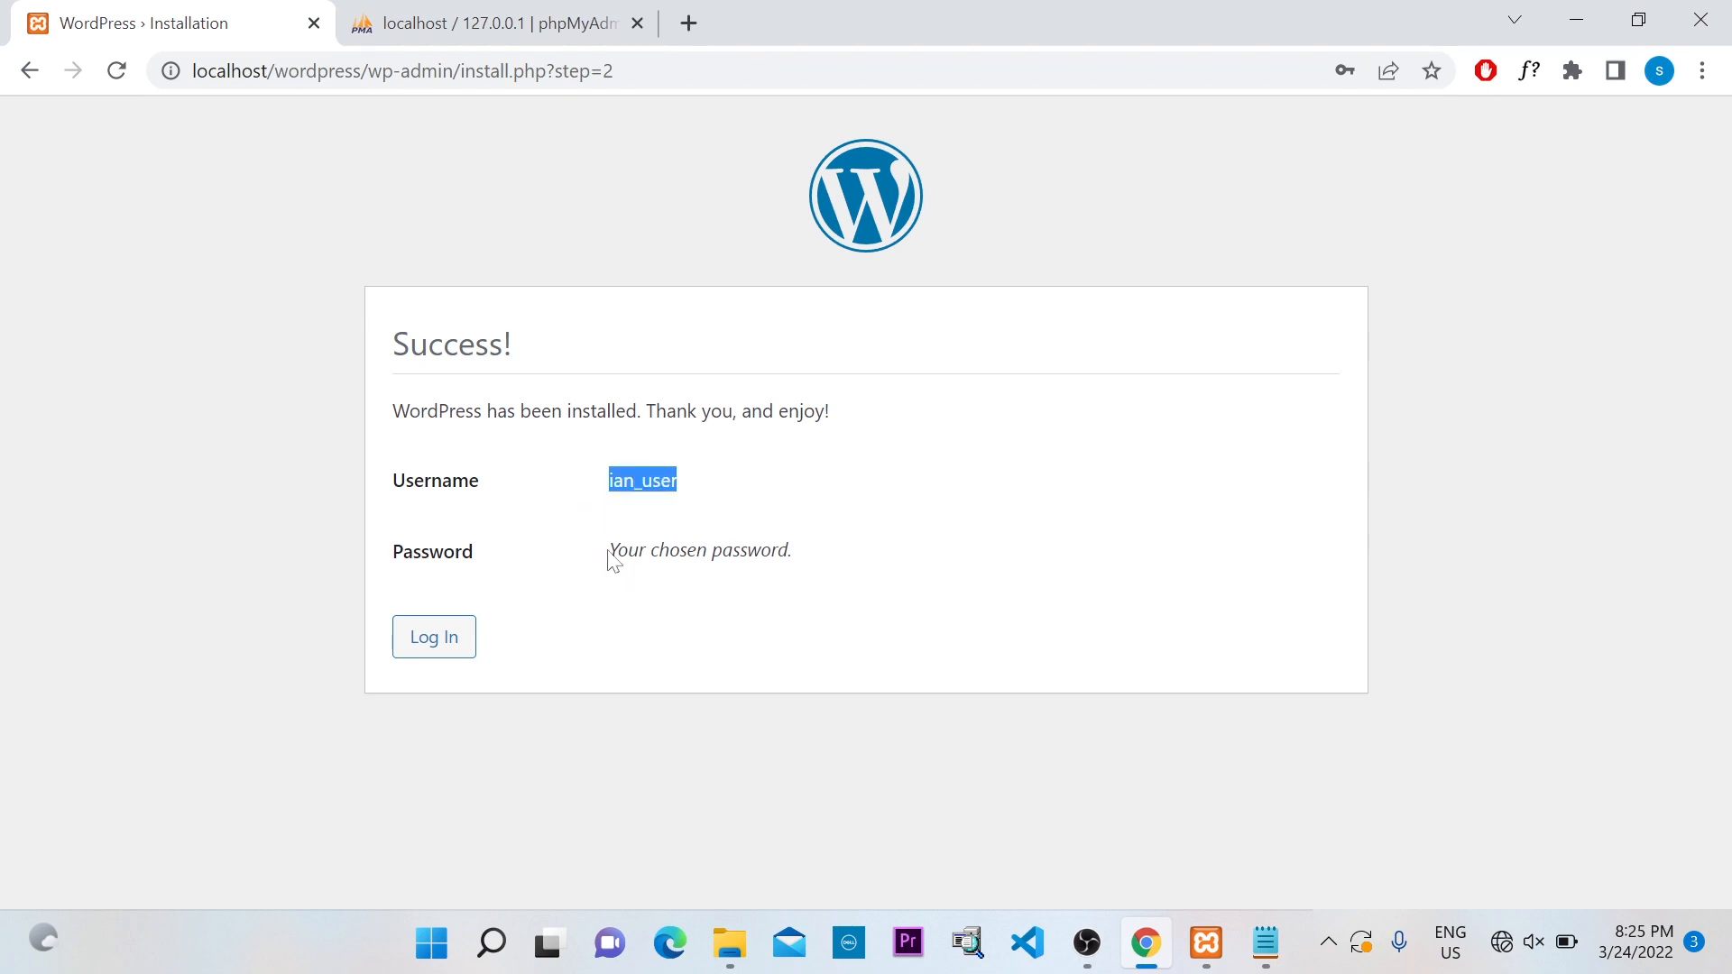
{"action": "left_click_drag", "start_coordinate": [608, 552], "coordinate": [850, 592]}
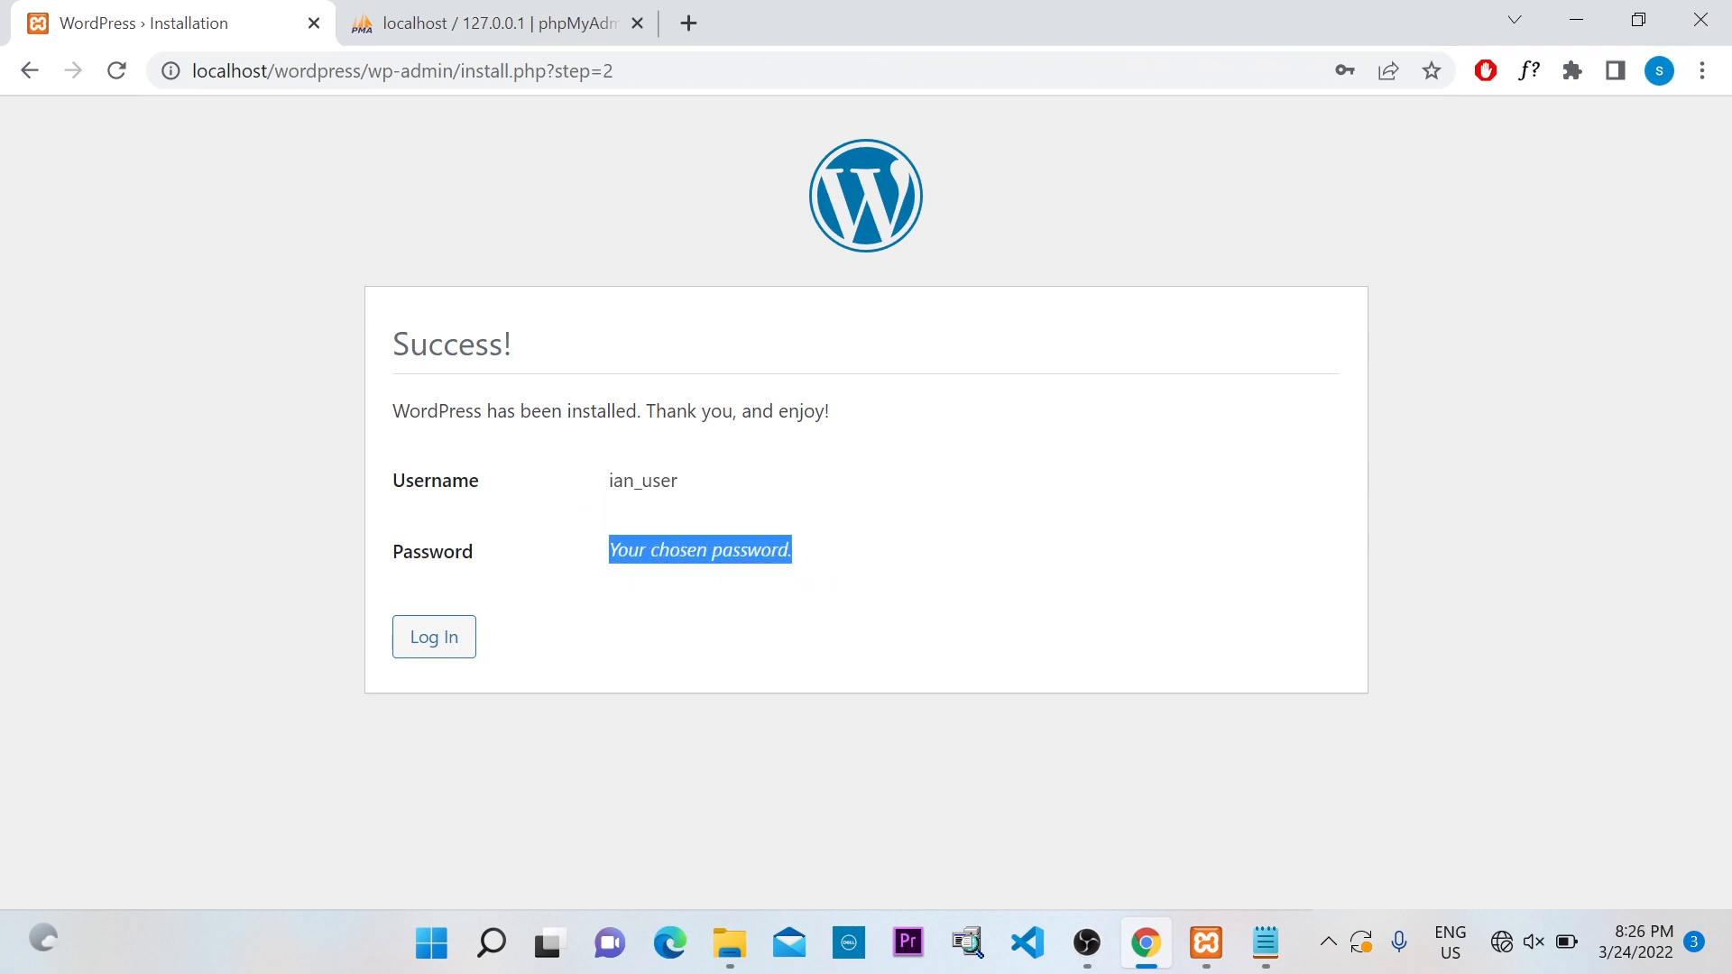
{"action": "left_click", "coordinate": [810, 499]}
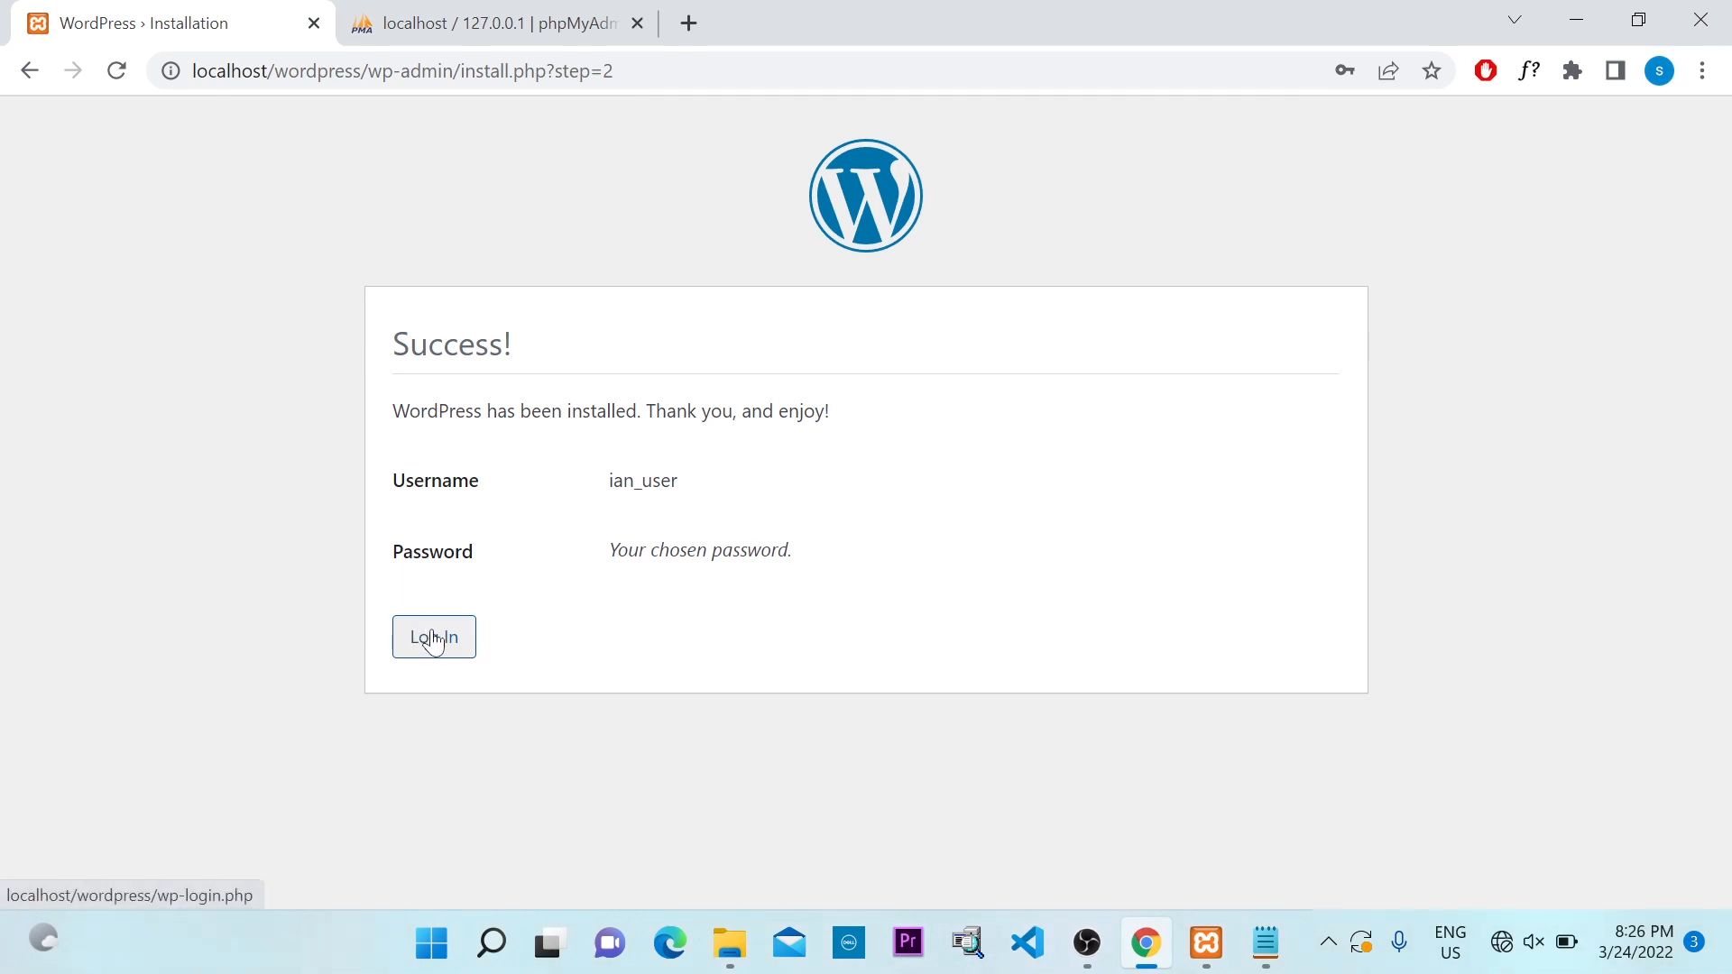
{"action": "left_click", "coordinate": [433, 639]}
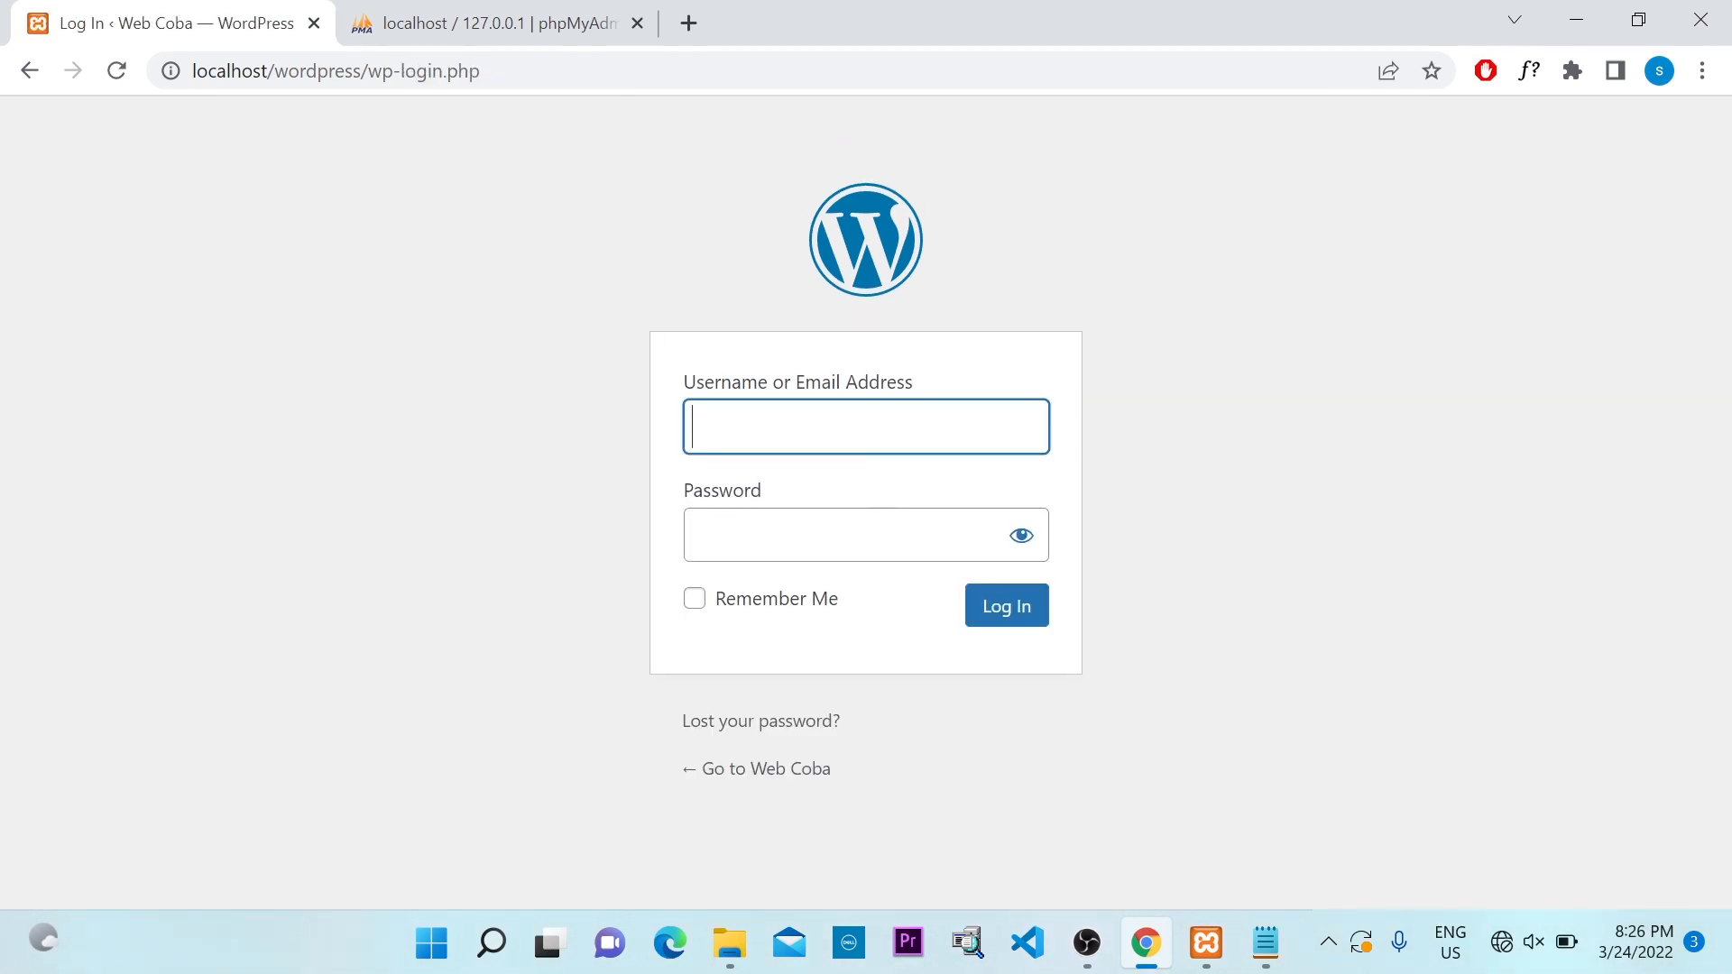
{"action": "left_click", "coordinate": [866, 426]}
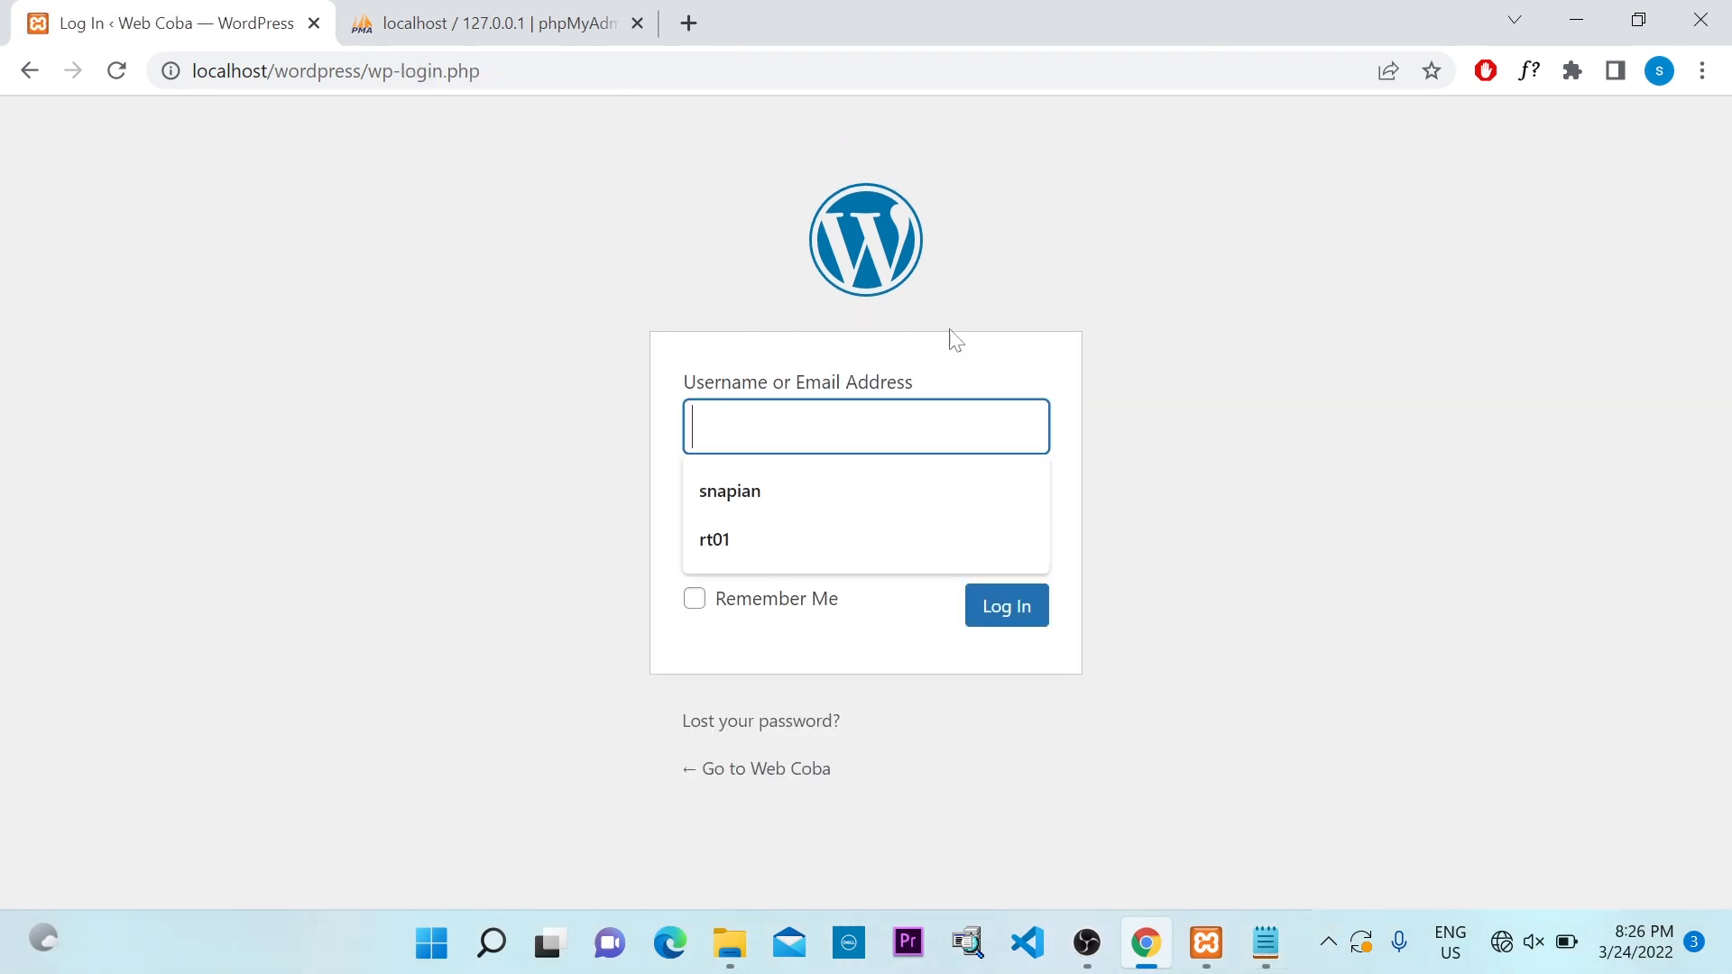
Paste the username and password from Notepad, tick Remember Me, and log in
{"action": "left_click", "coordinate": [1268, 958]}
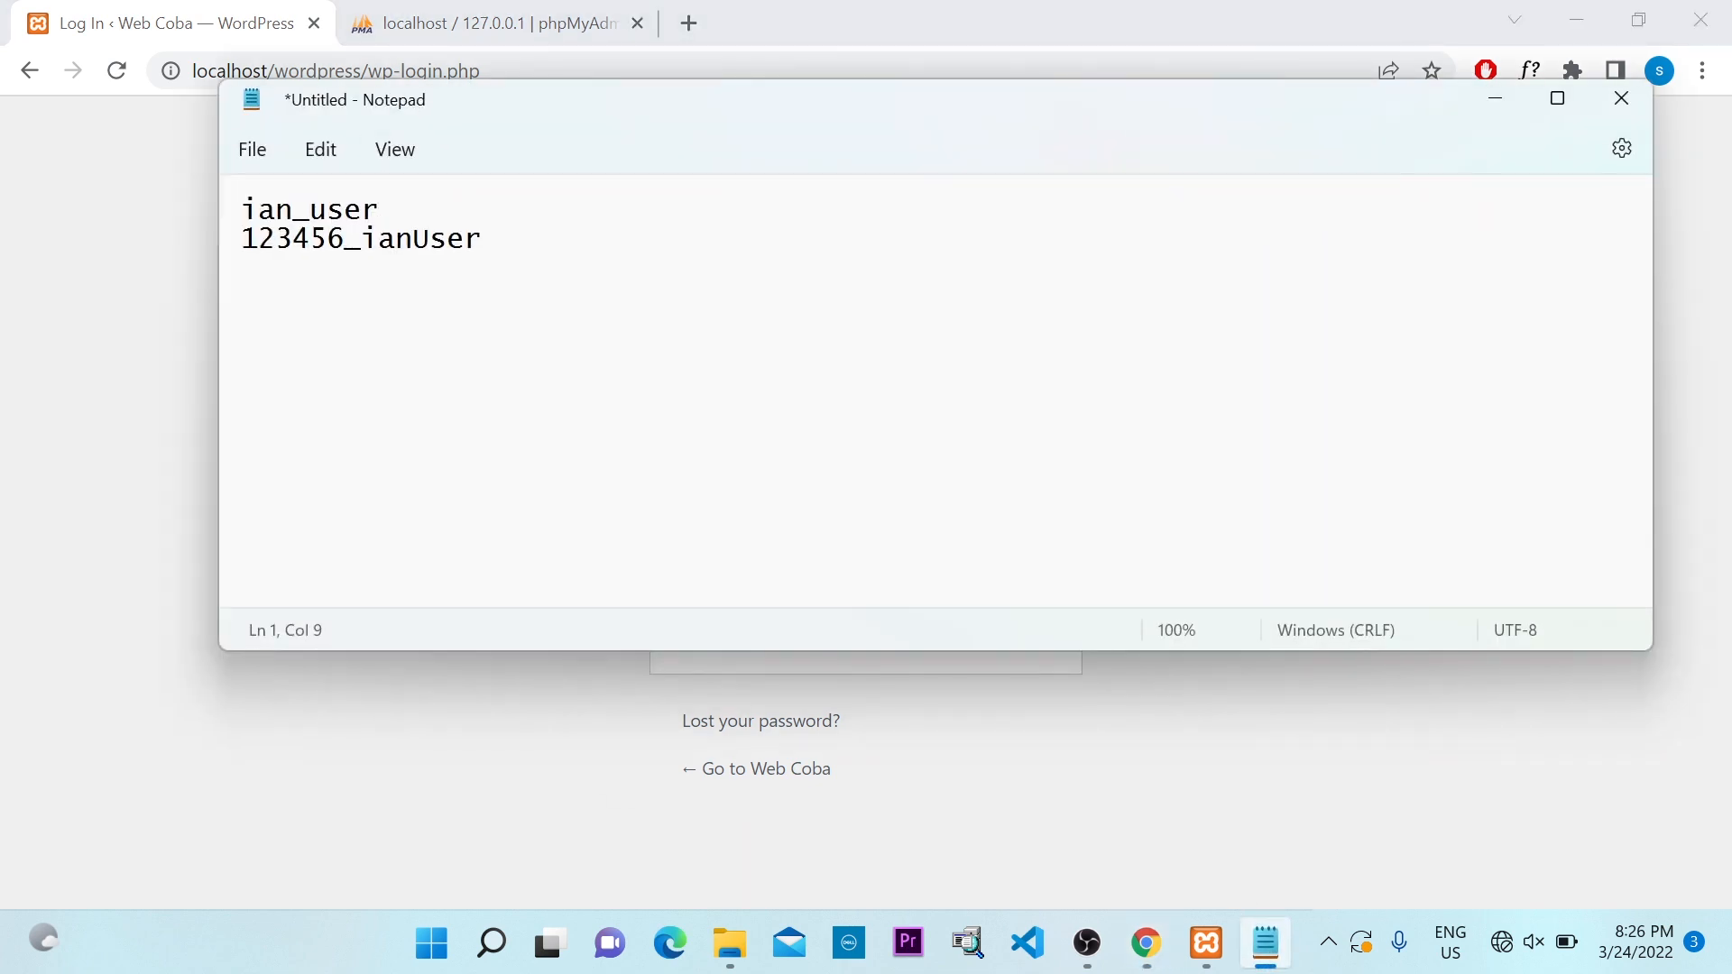
{"action": "left_click_drag", "start_coordinate": [377, 210], "coordinate": [226, 226]}
{"action": "key", "text": "ctrl+c"}
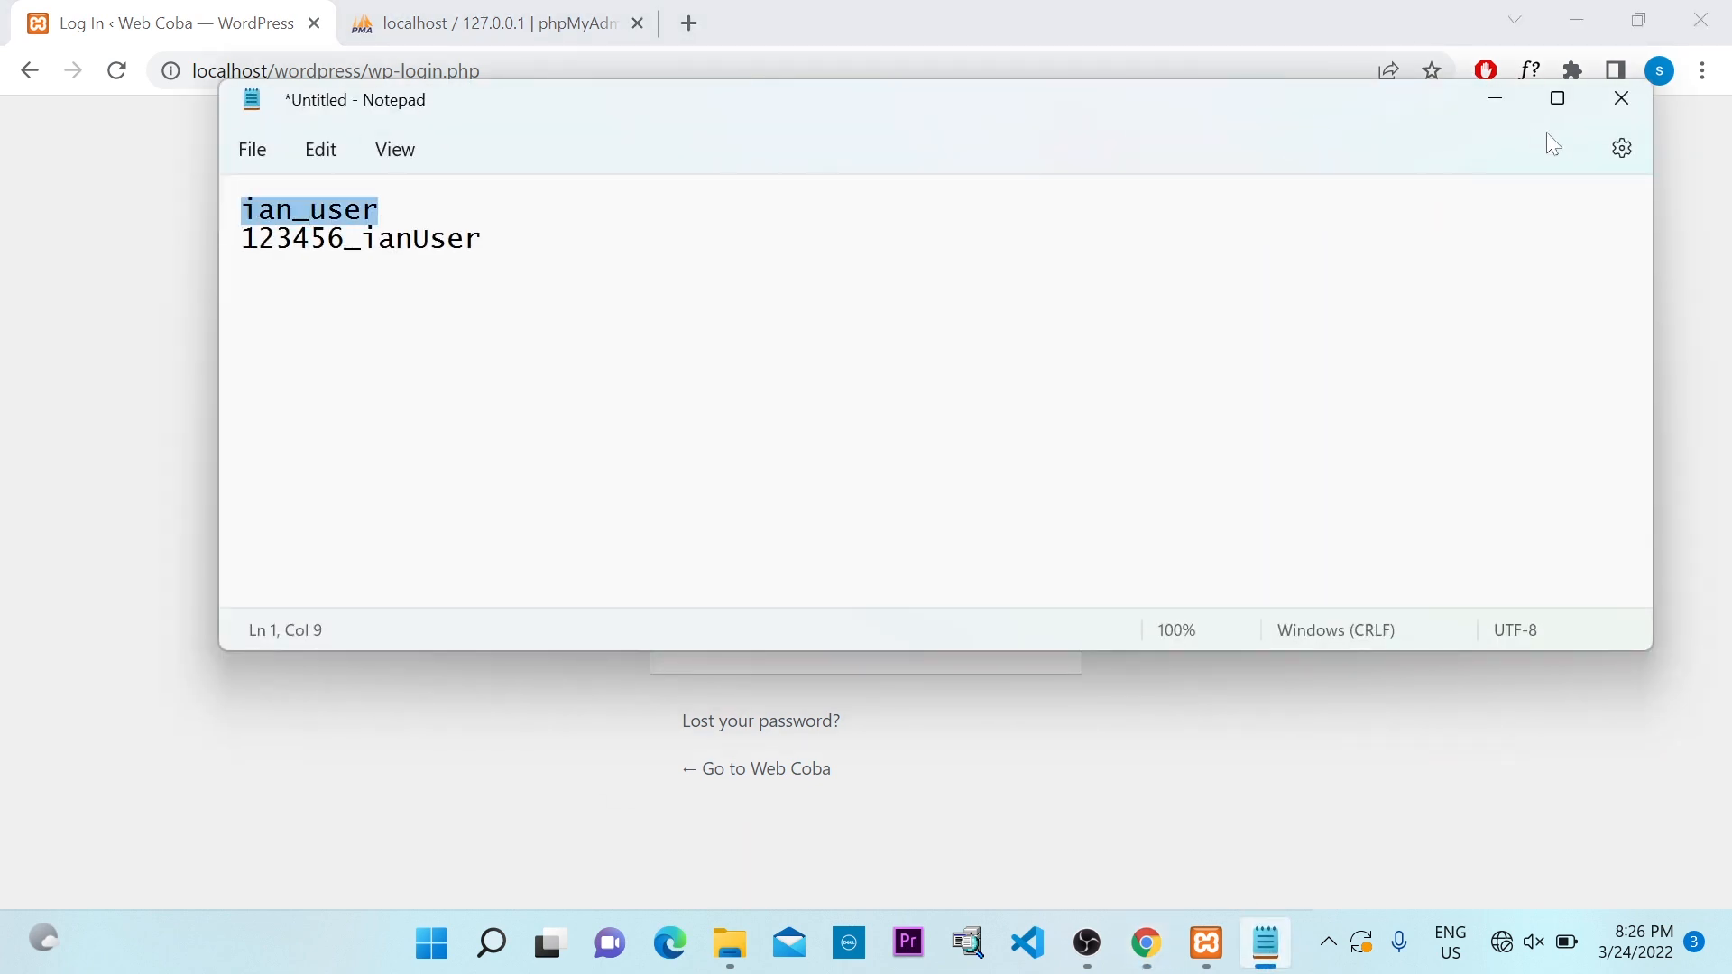
{"action": "left_click", "coordinate": [1492, 101]}
{"action": "key", "text": "ctrl+v"}
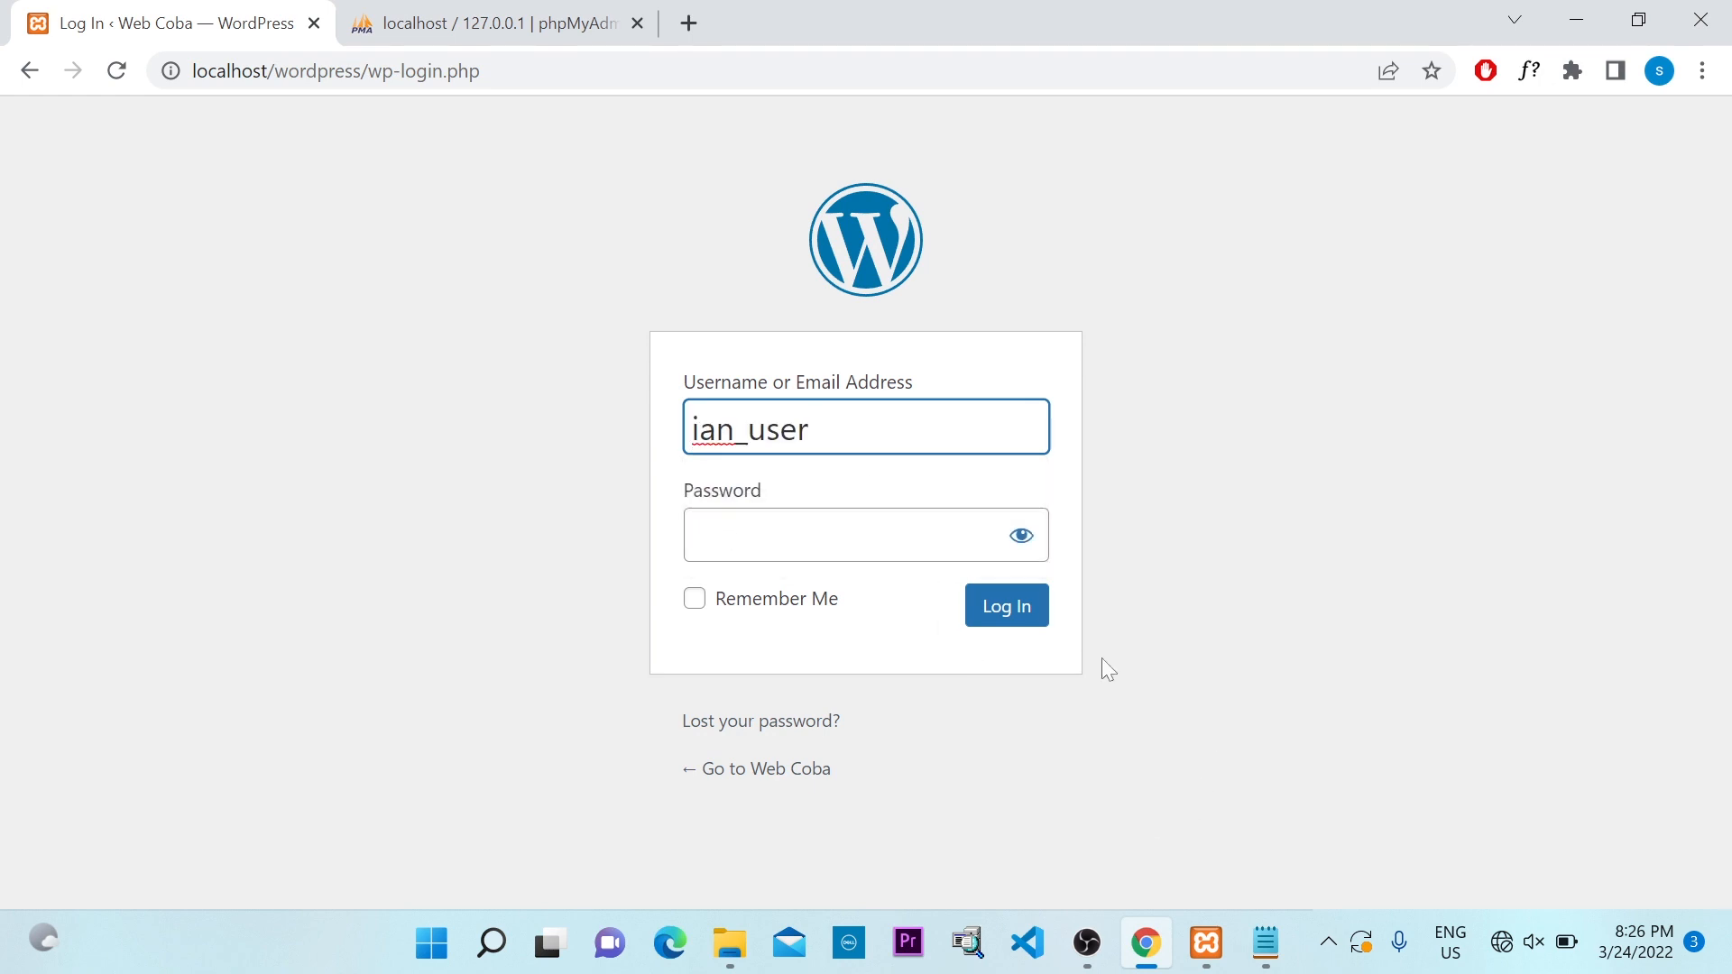
{"action": "left_click", "coordinate": [1273, 945]}
{"action": "left_click_drag", "start_coordinate": [487, 241], "coordinate": [213, 226]}
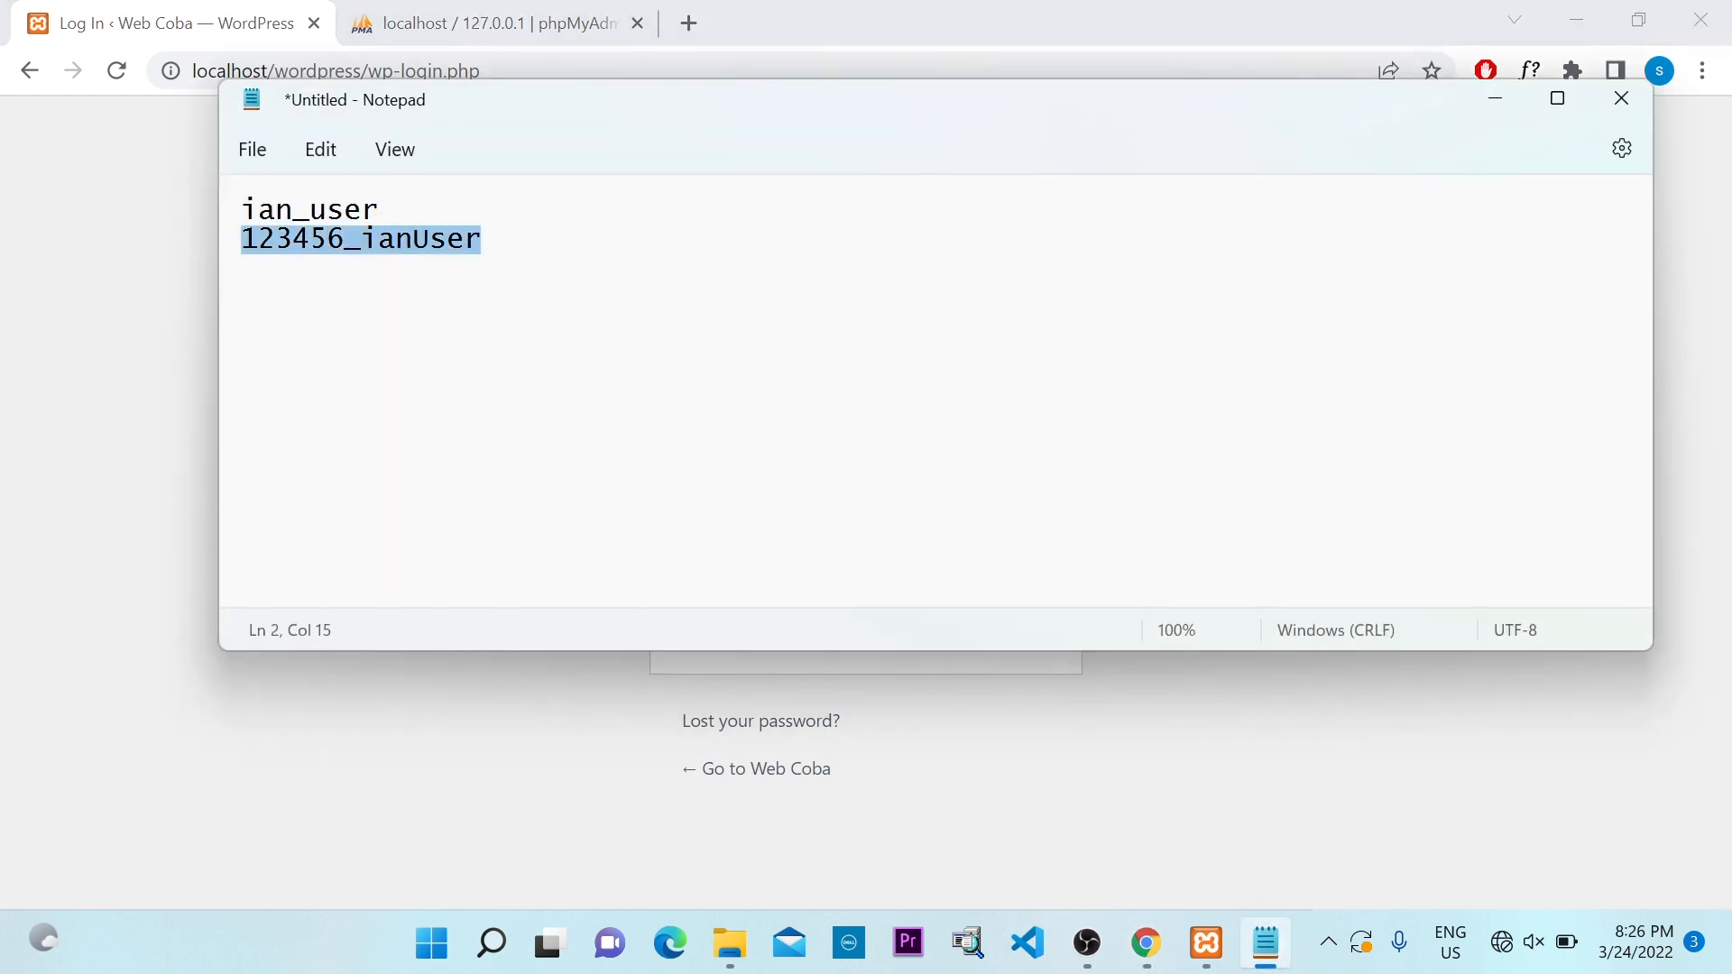
{"action": "key", "text": "alt+Tab"}
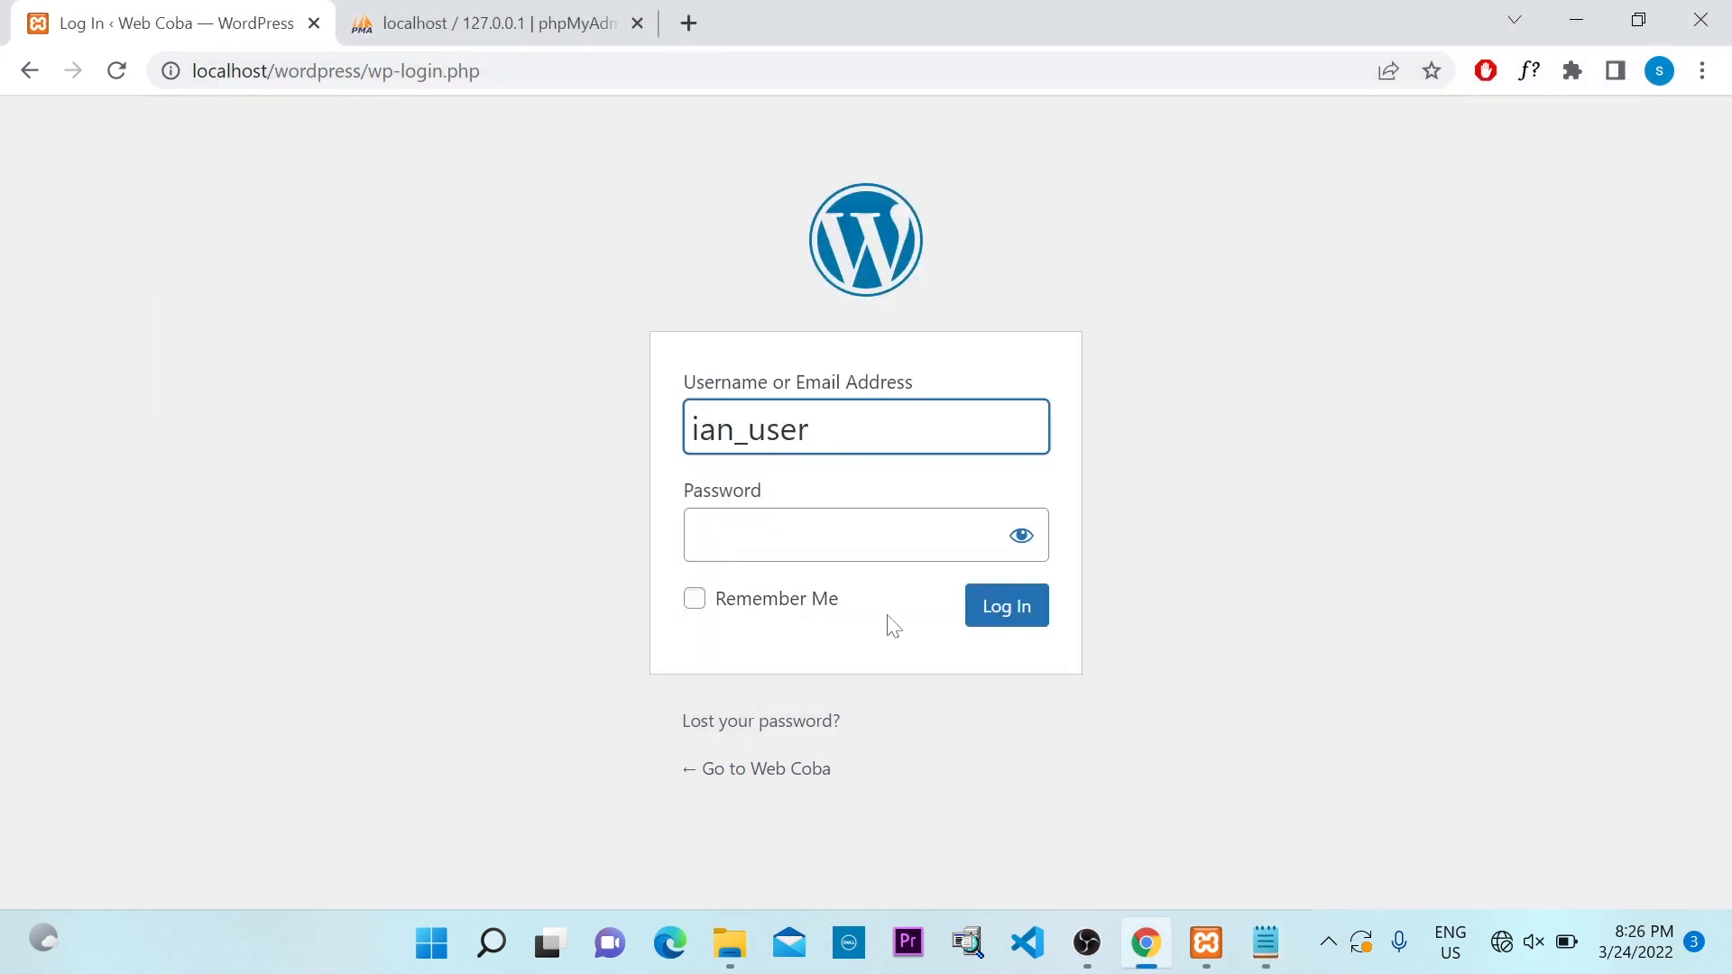
{"action": "key", "text": "Tab"}
{"action": "key", "text": "ctrl+v"}
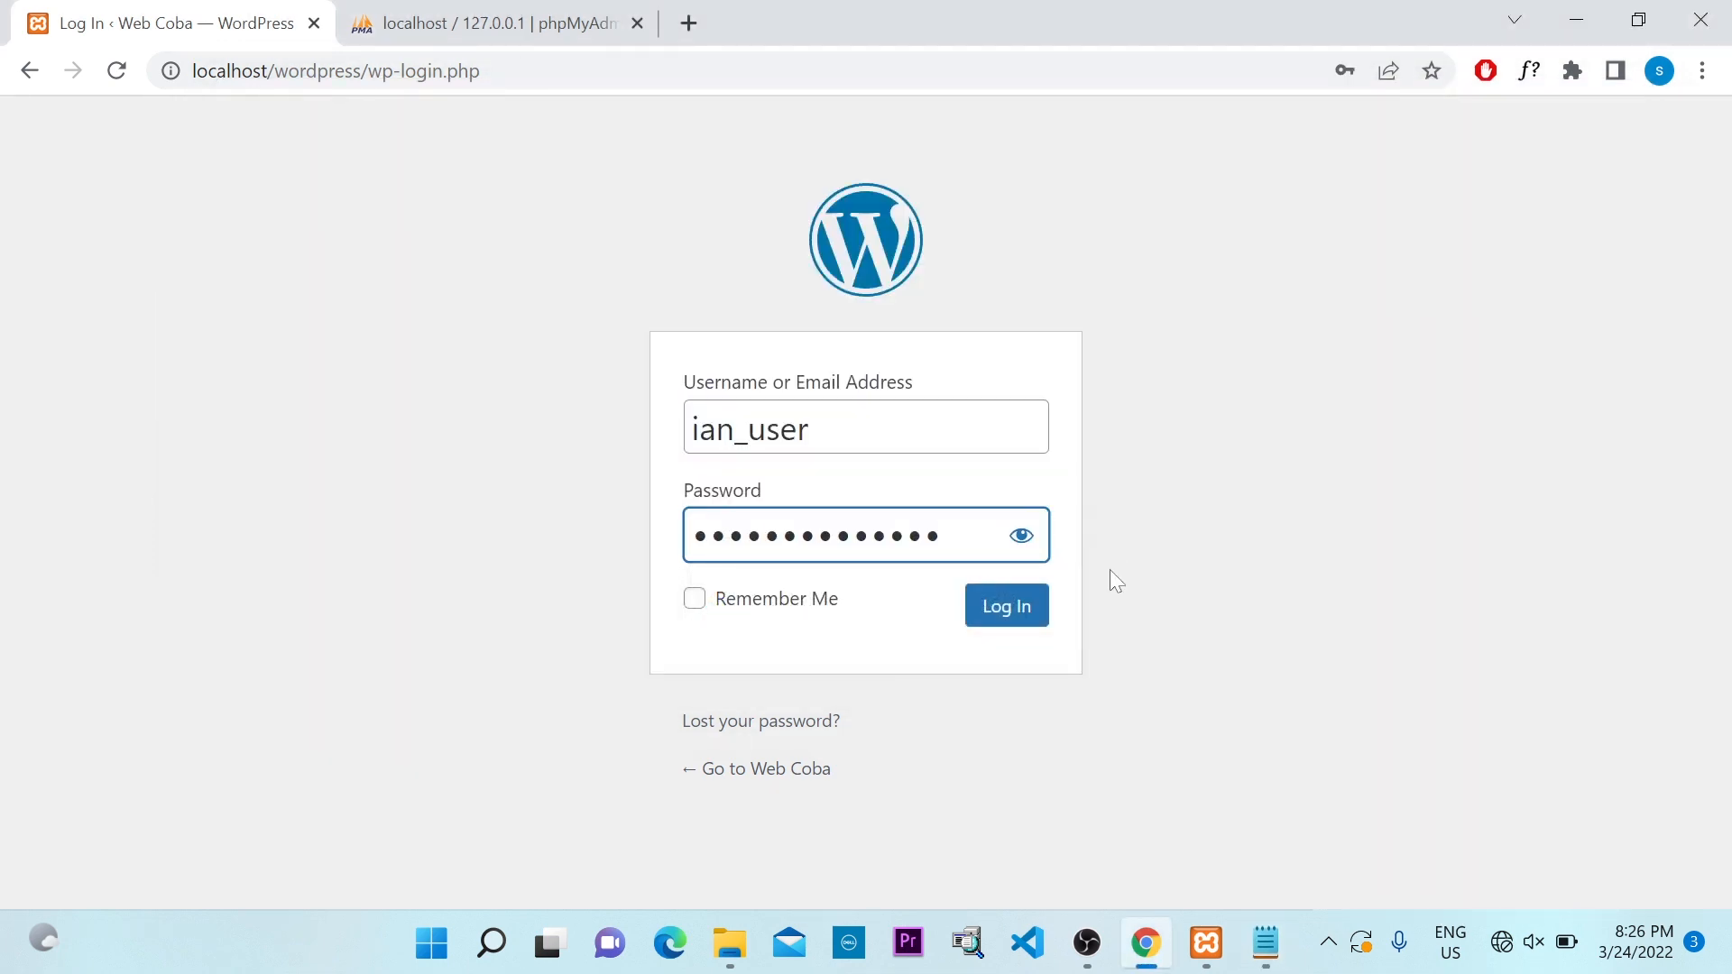
{"action": "left_click", "coordinate": [1023, 539]}
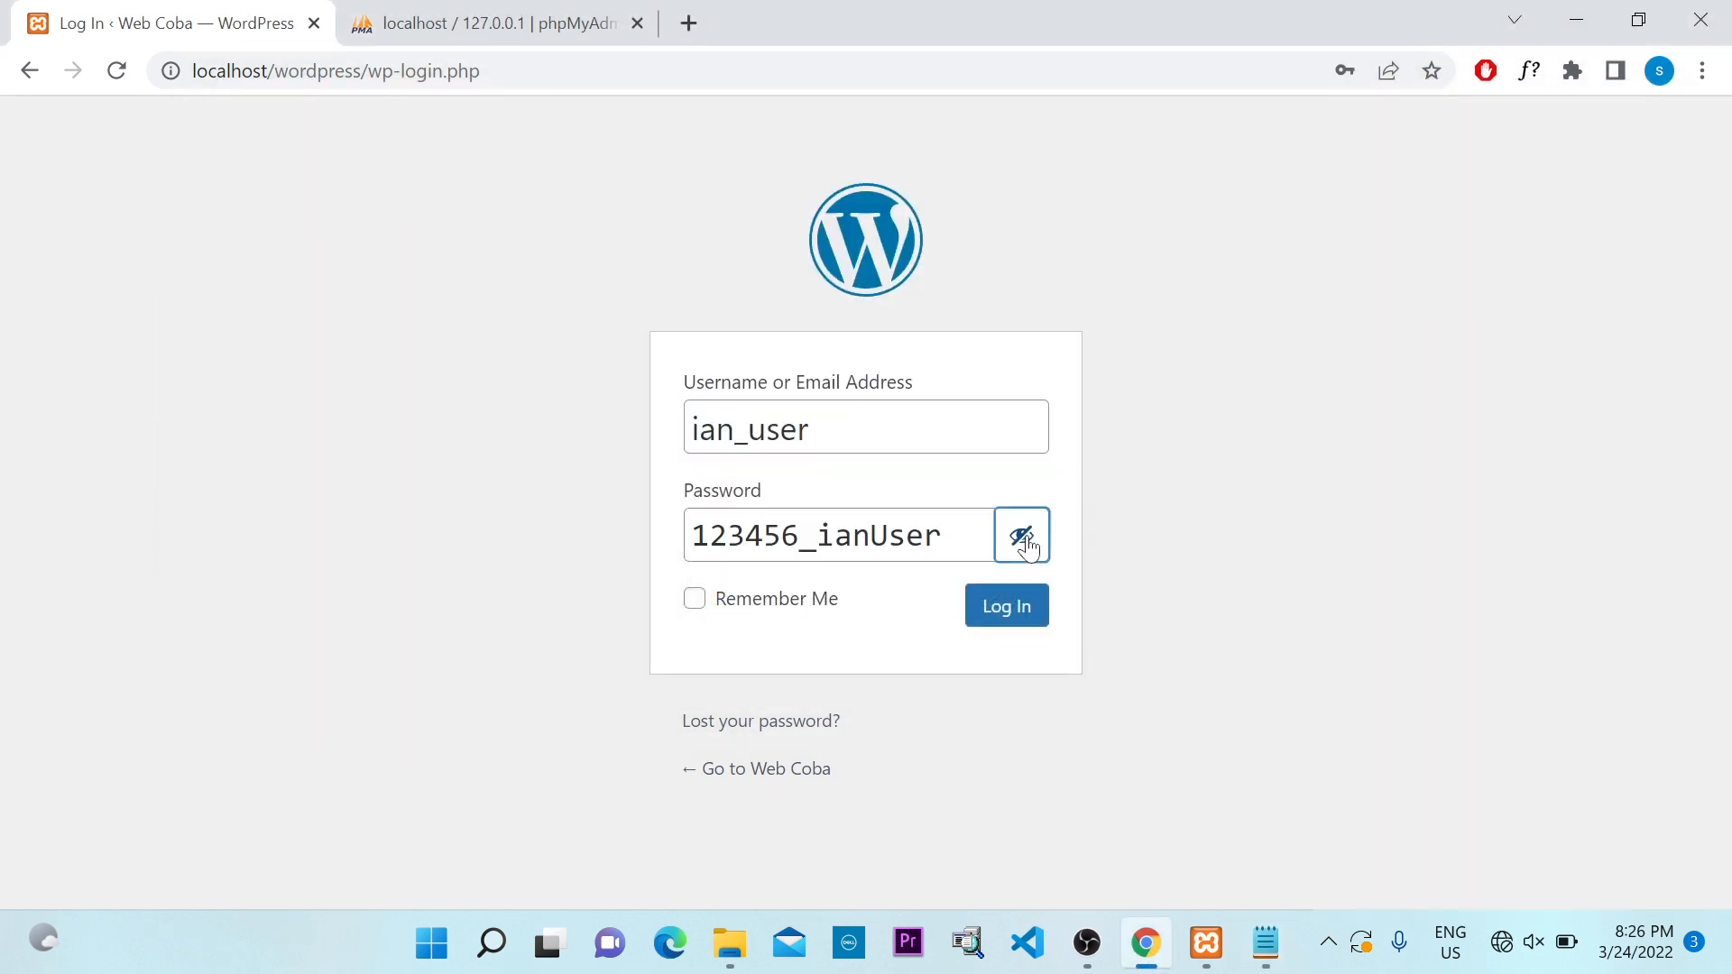
{"action": "left_click", "coordinate": [694, 599]}
{"action": "left_click", "coordinate": [1002, 617]}
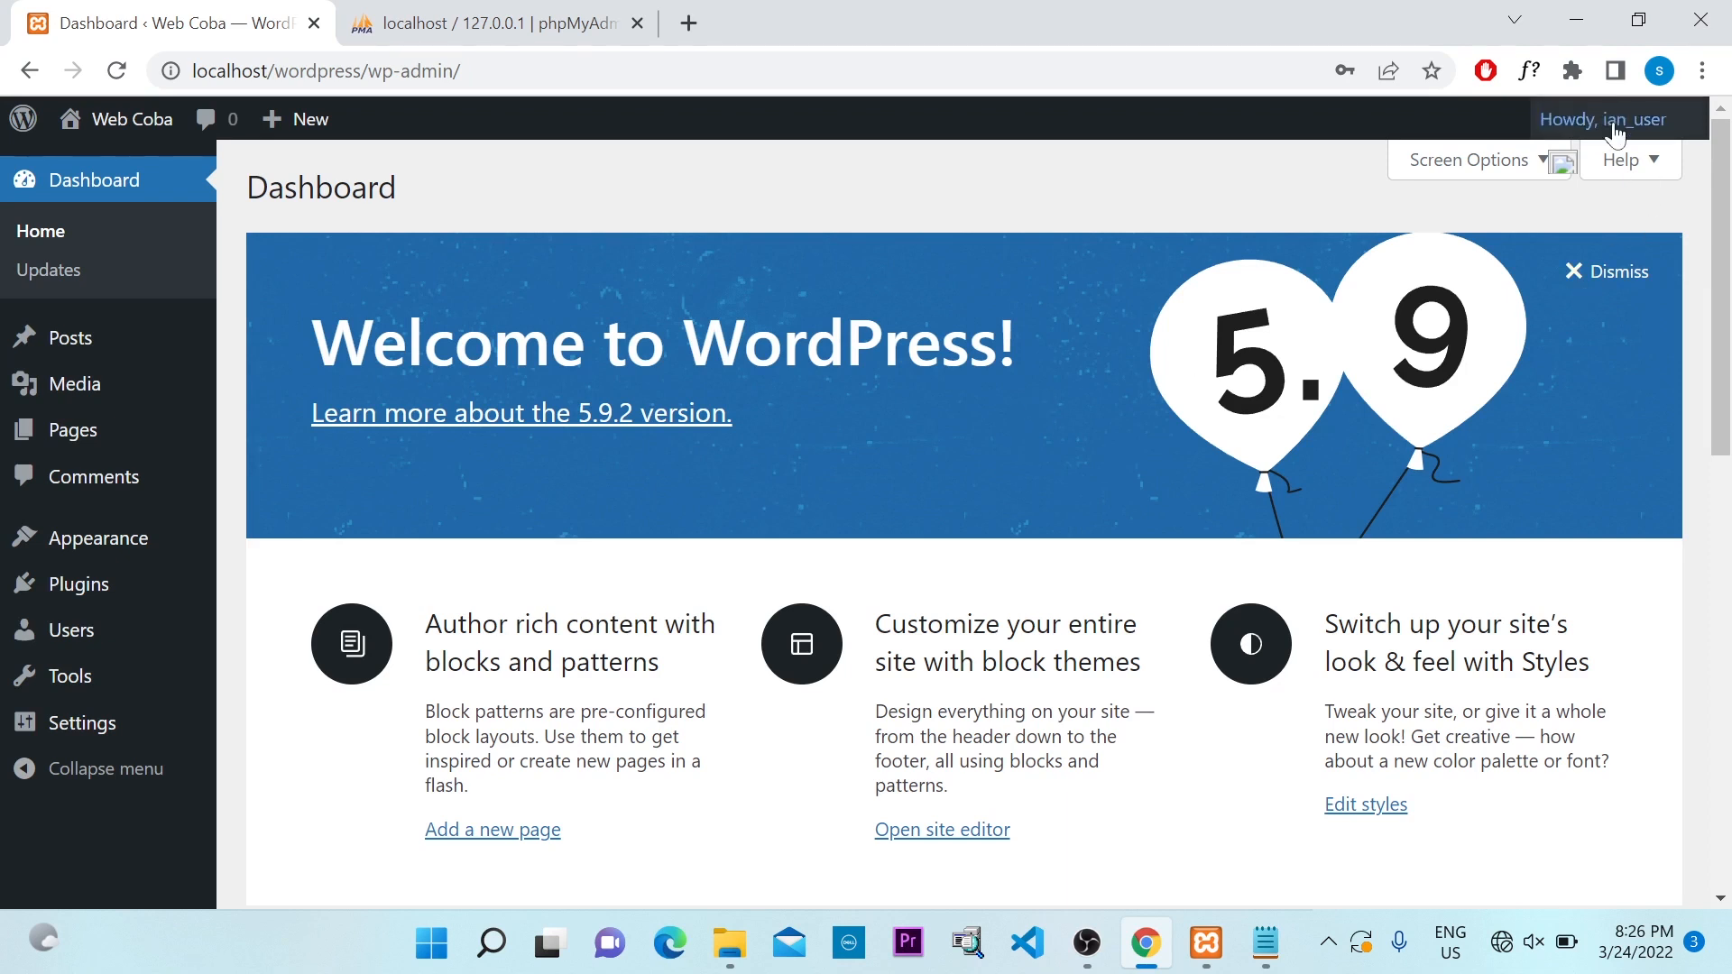
{"action": "mouse_move", "coordinate": [1613, 132]}
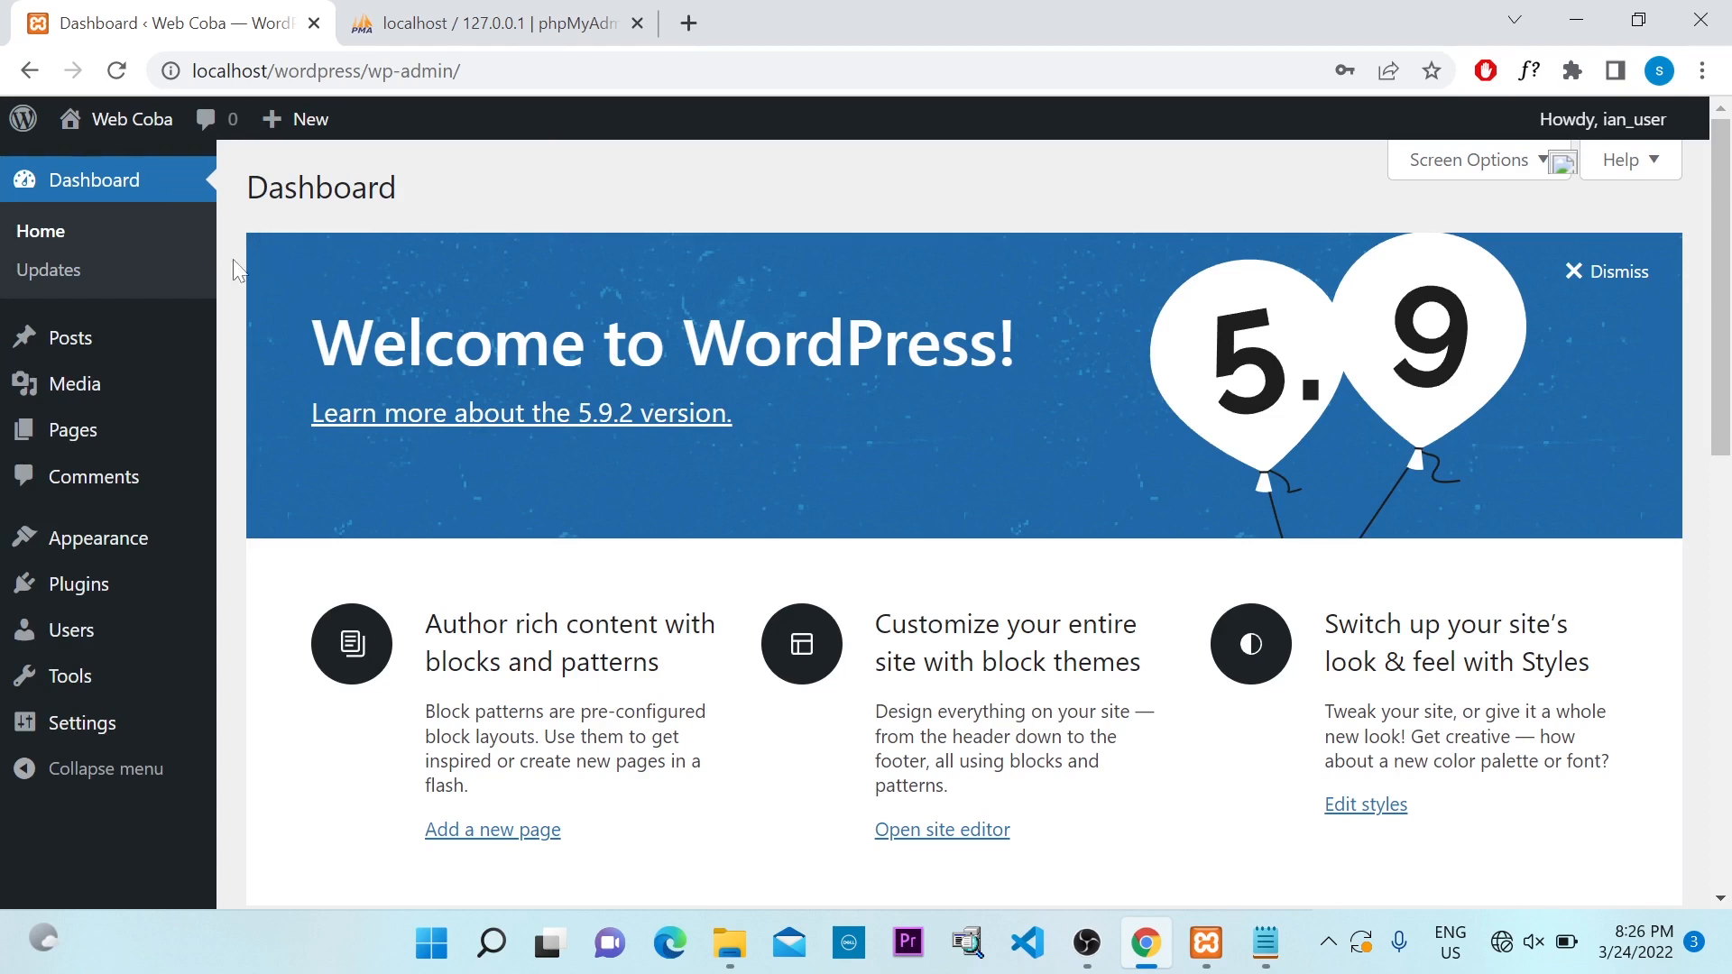
{"action": "scroll", "coordinate": [355, 294], "scroll_direction": "down", "scroll_amount": 2}
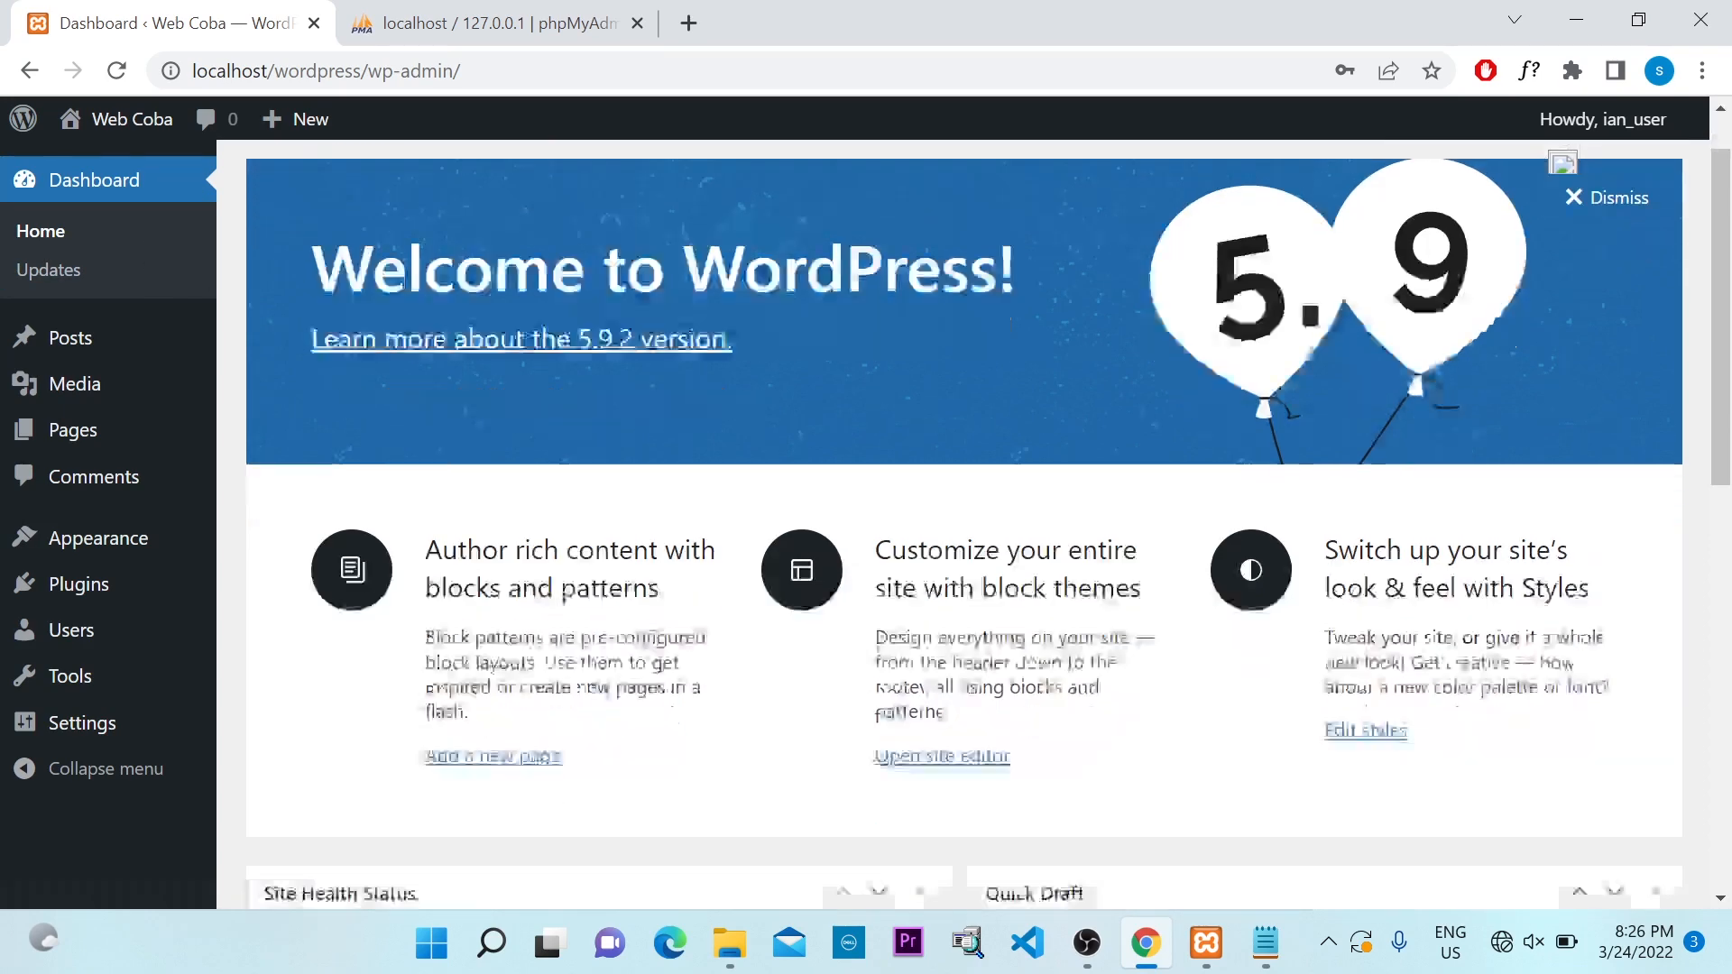
{"action": "scroll", "coordinate": [394, 310], "scroll_direction": "down", "scroll_amount": 8}
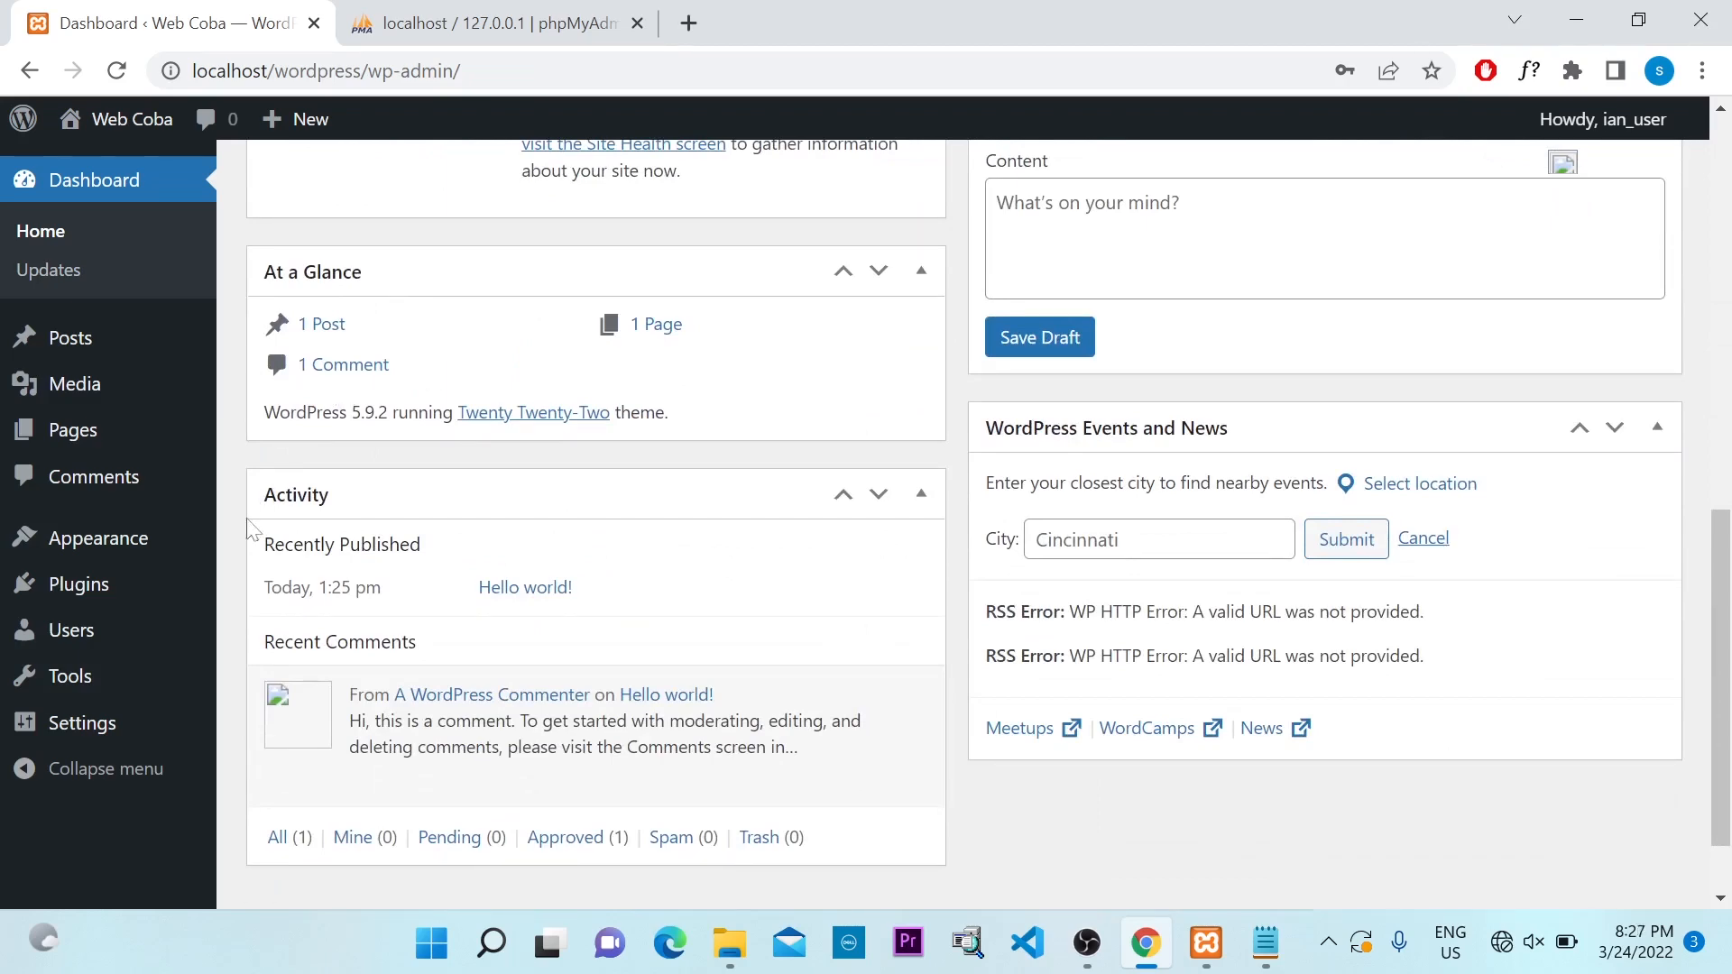
{"action": "scroll", "coordinate": [330, 503], "scroll_direction": "up", "scroll_amount": 5}
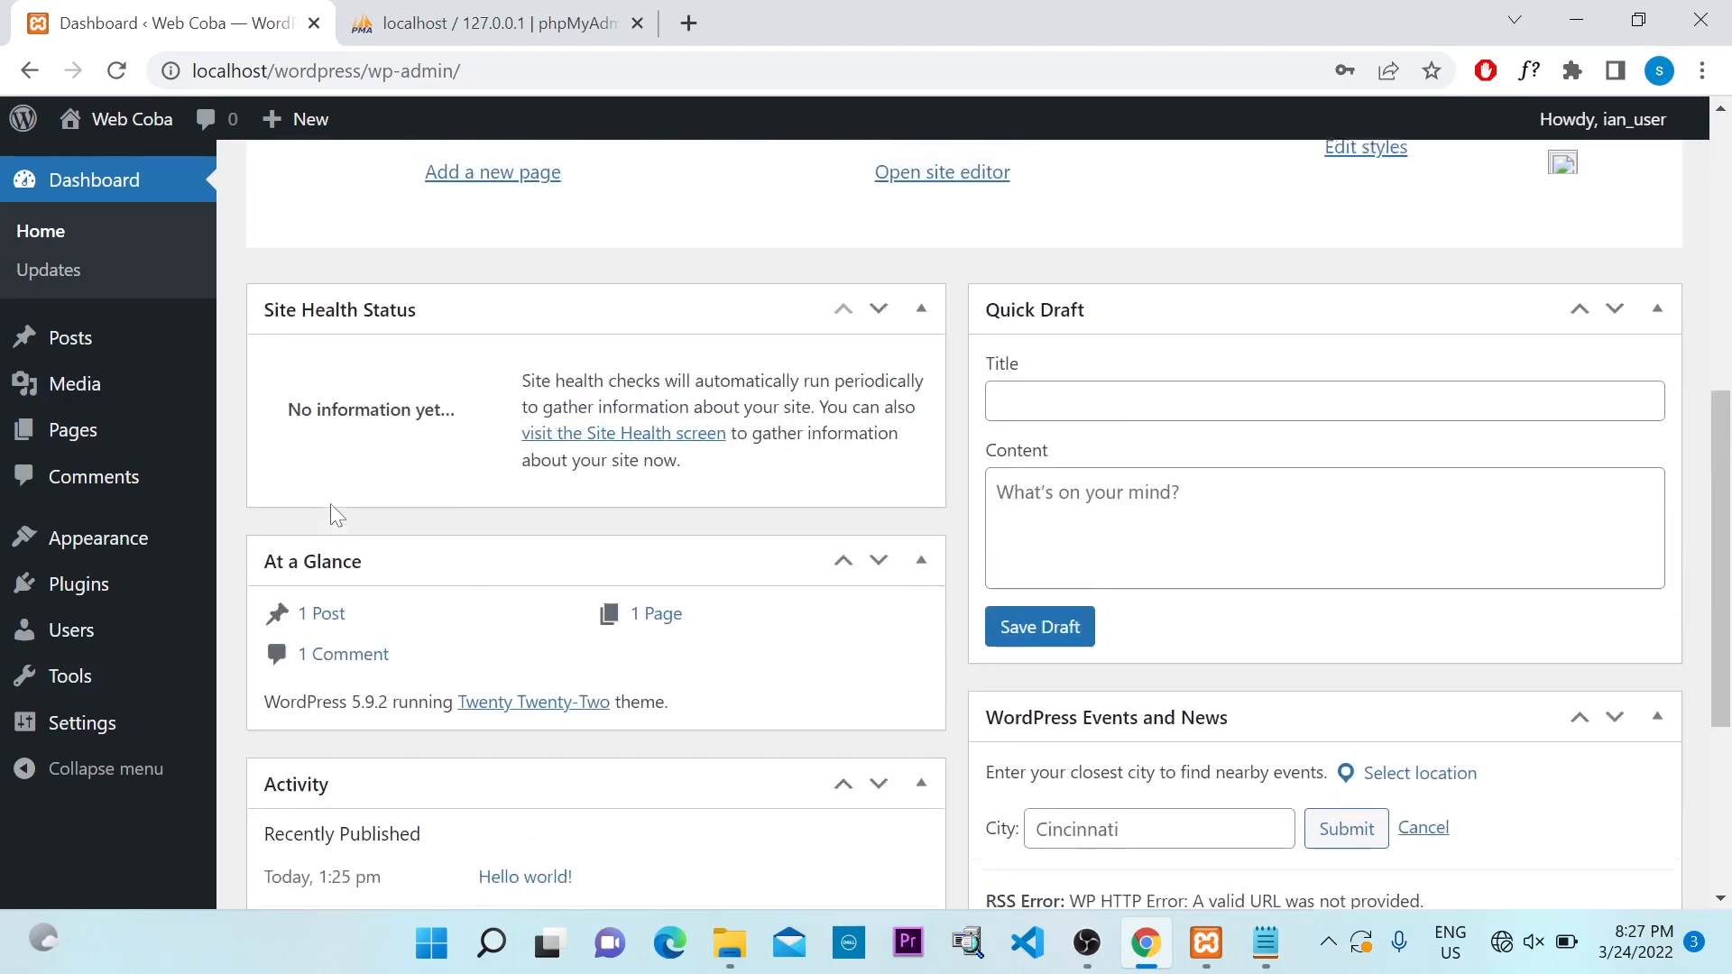
{"action": "scroll", "coordinate": [334, 514], "scroll_direction": "up", "scroll_amount": 5}
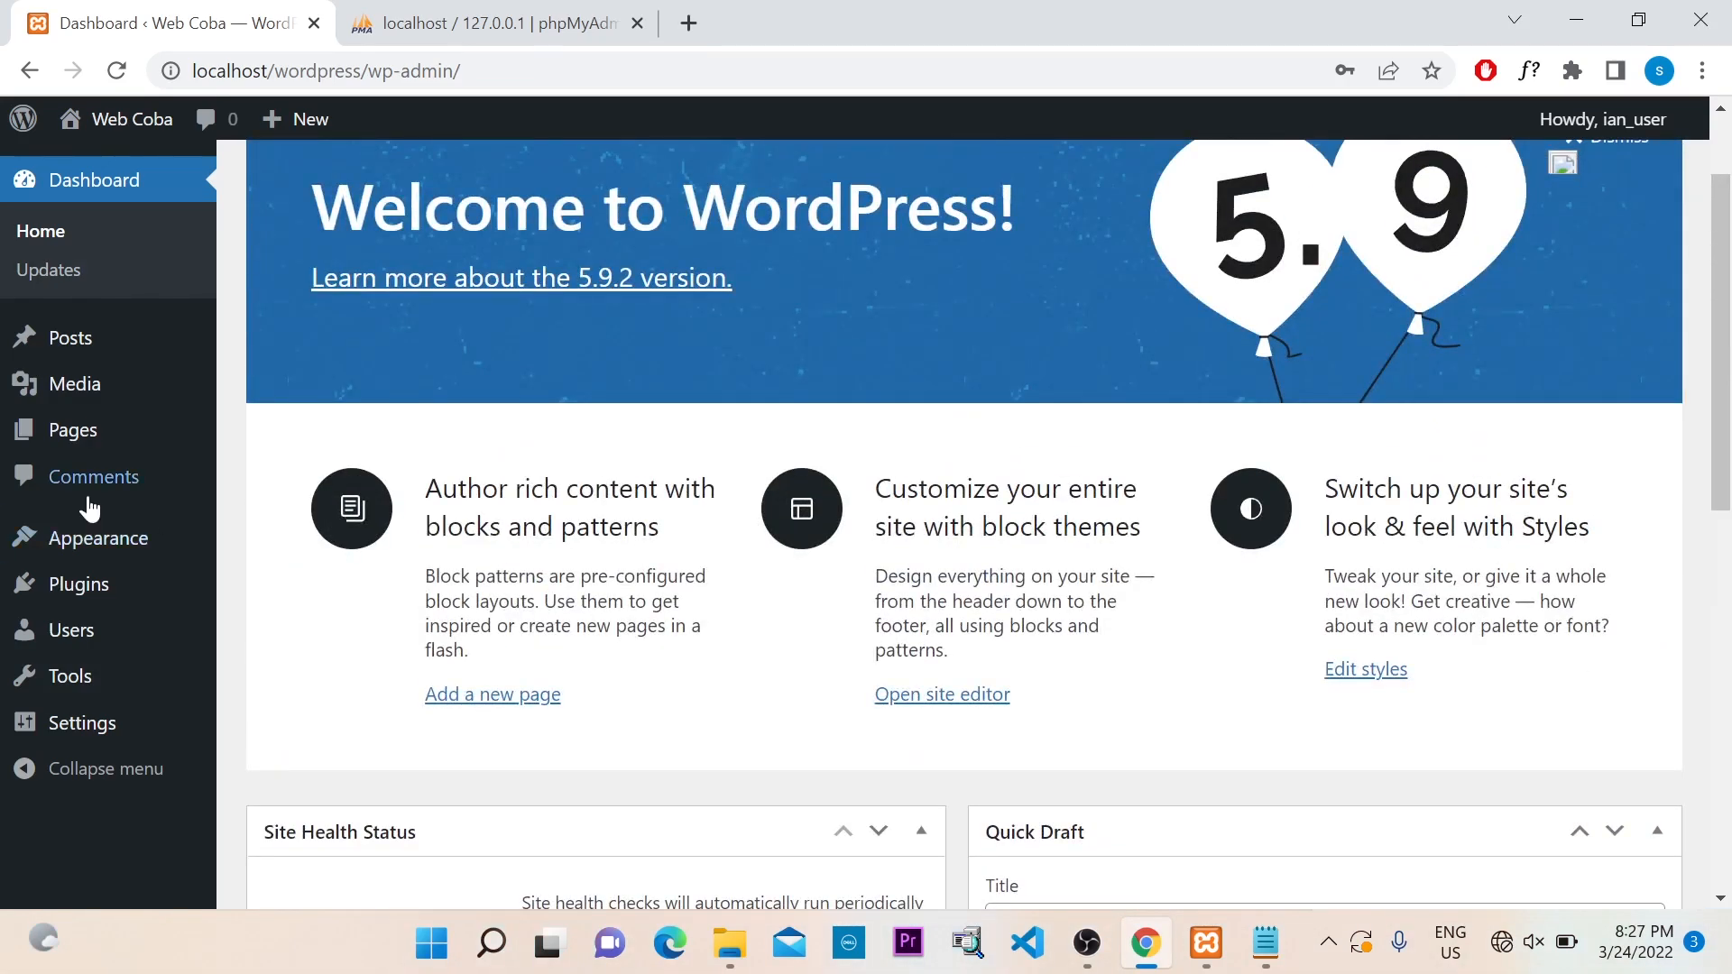
{"action": "scroll", "coordinate": [1726, 474], "scroll_direction": "down", "scroll_amount": 2}
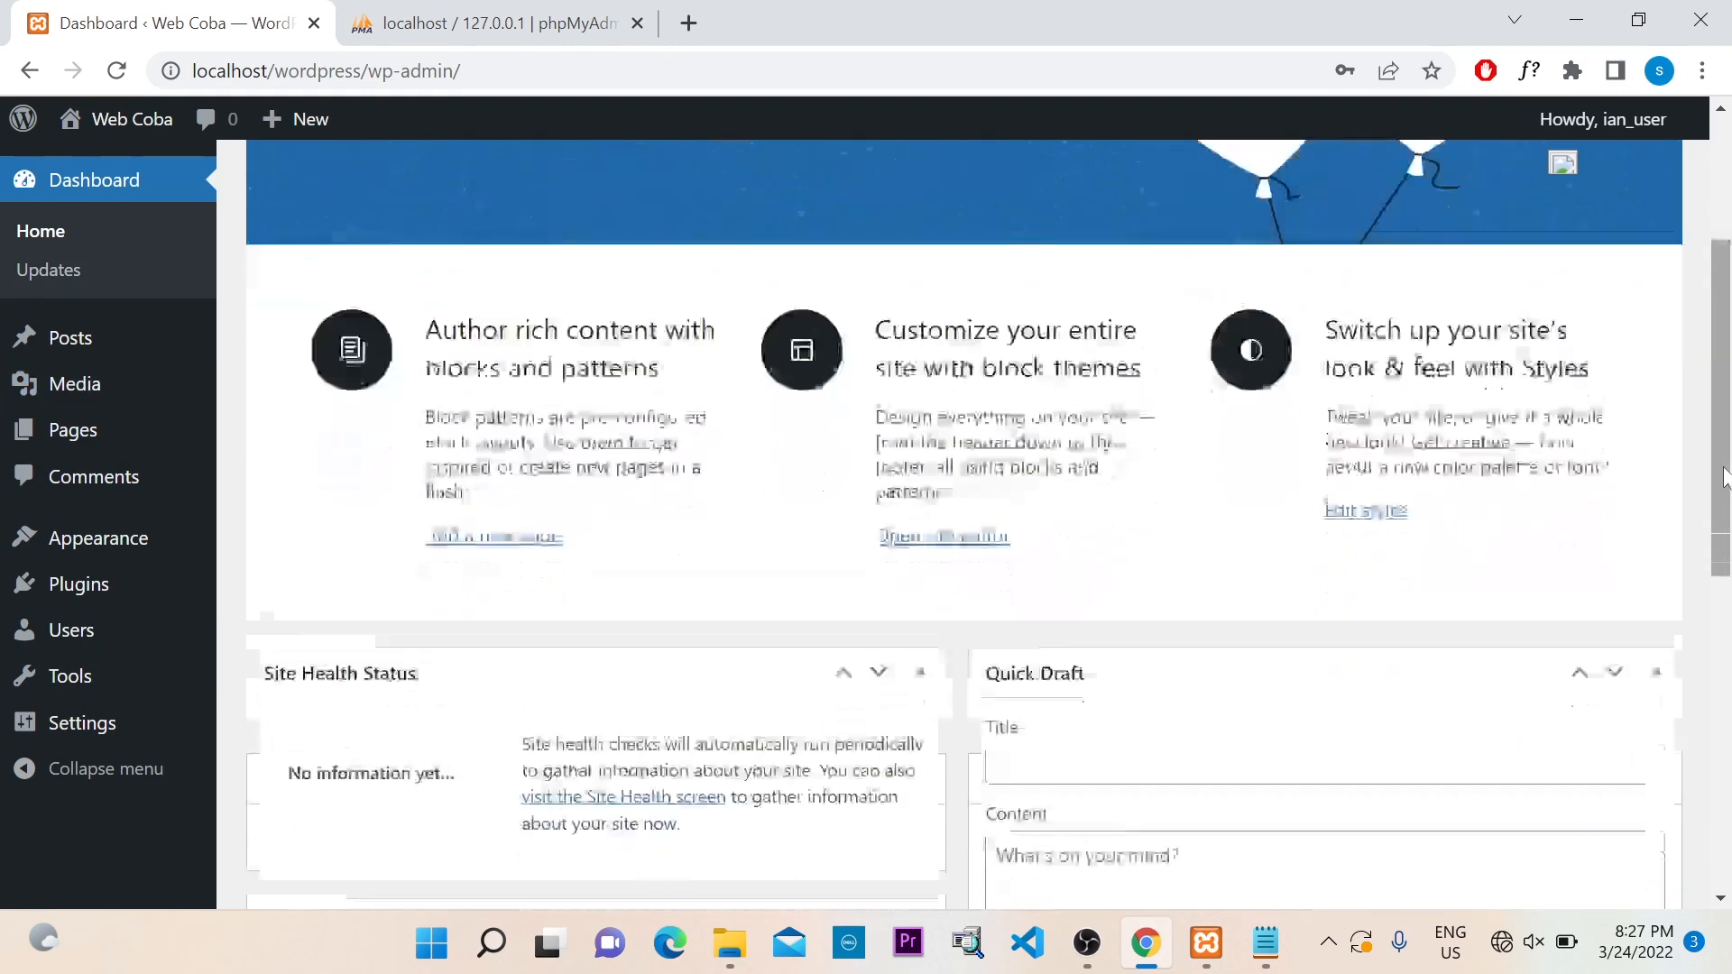
{"action": "scroll", "coordinate": [1725, 478], "scroll_direction": "up", "scroll_amount": 3}
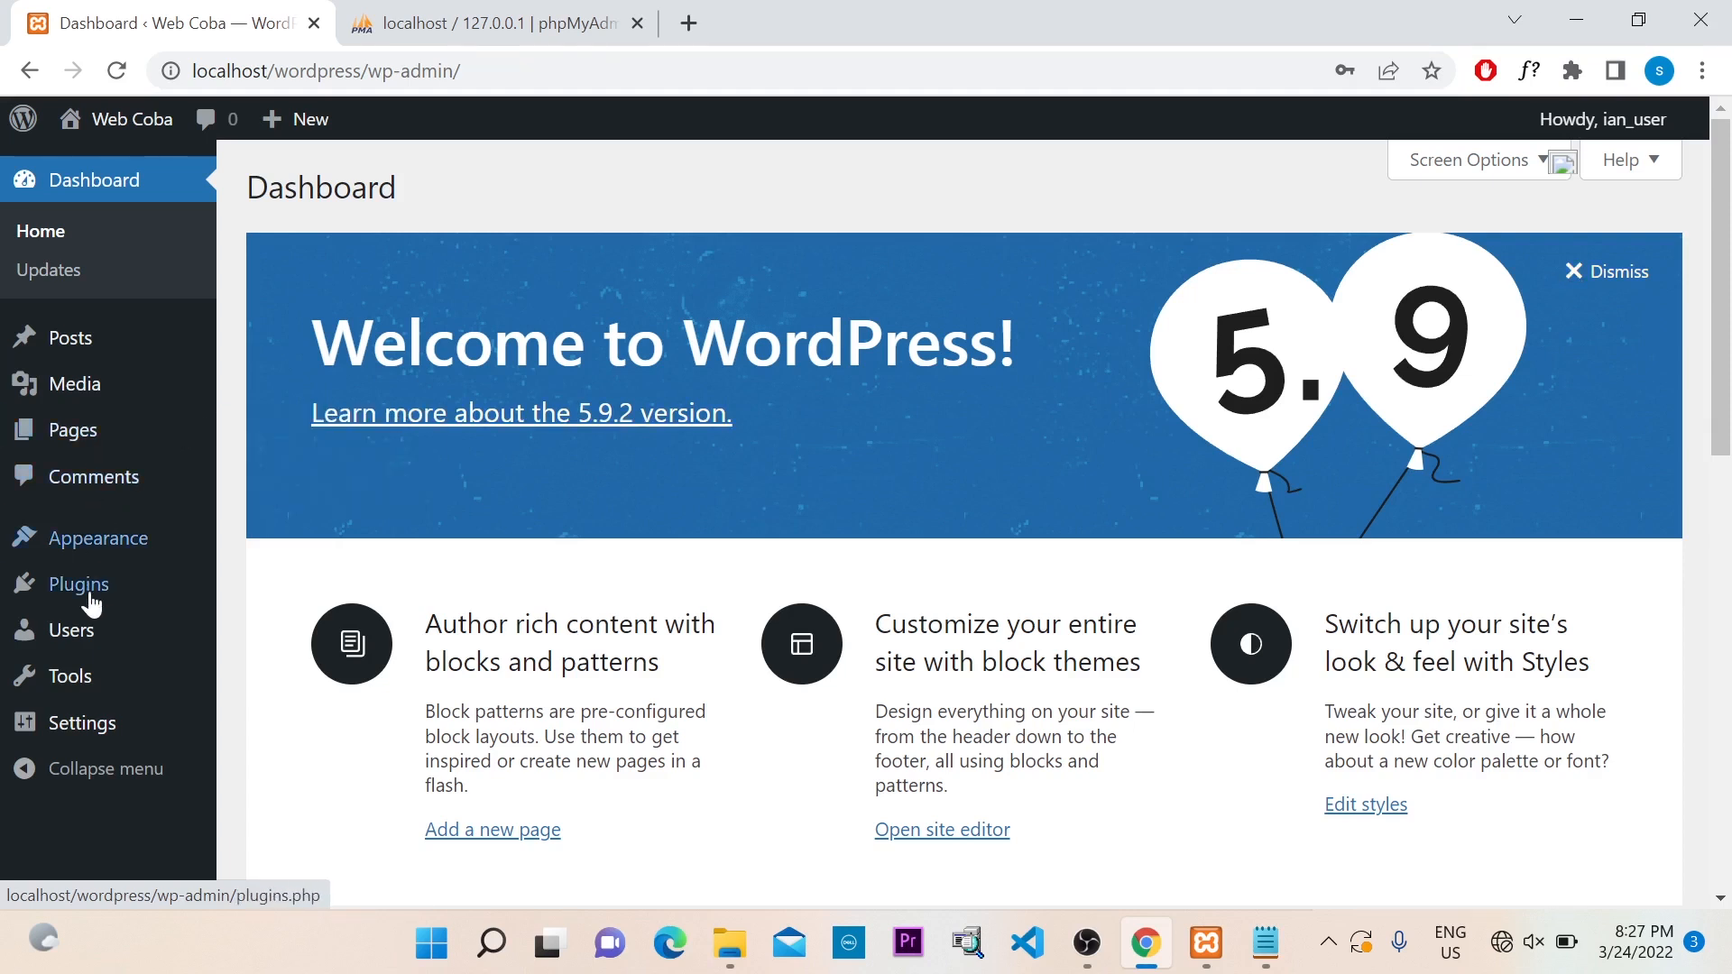
{"action": "mouse_move", "coordinate": [94, 653]}
{"action": "mouse_move", "coordinate": [85, 719]}
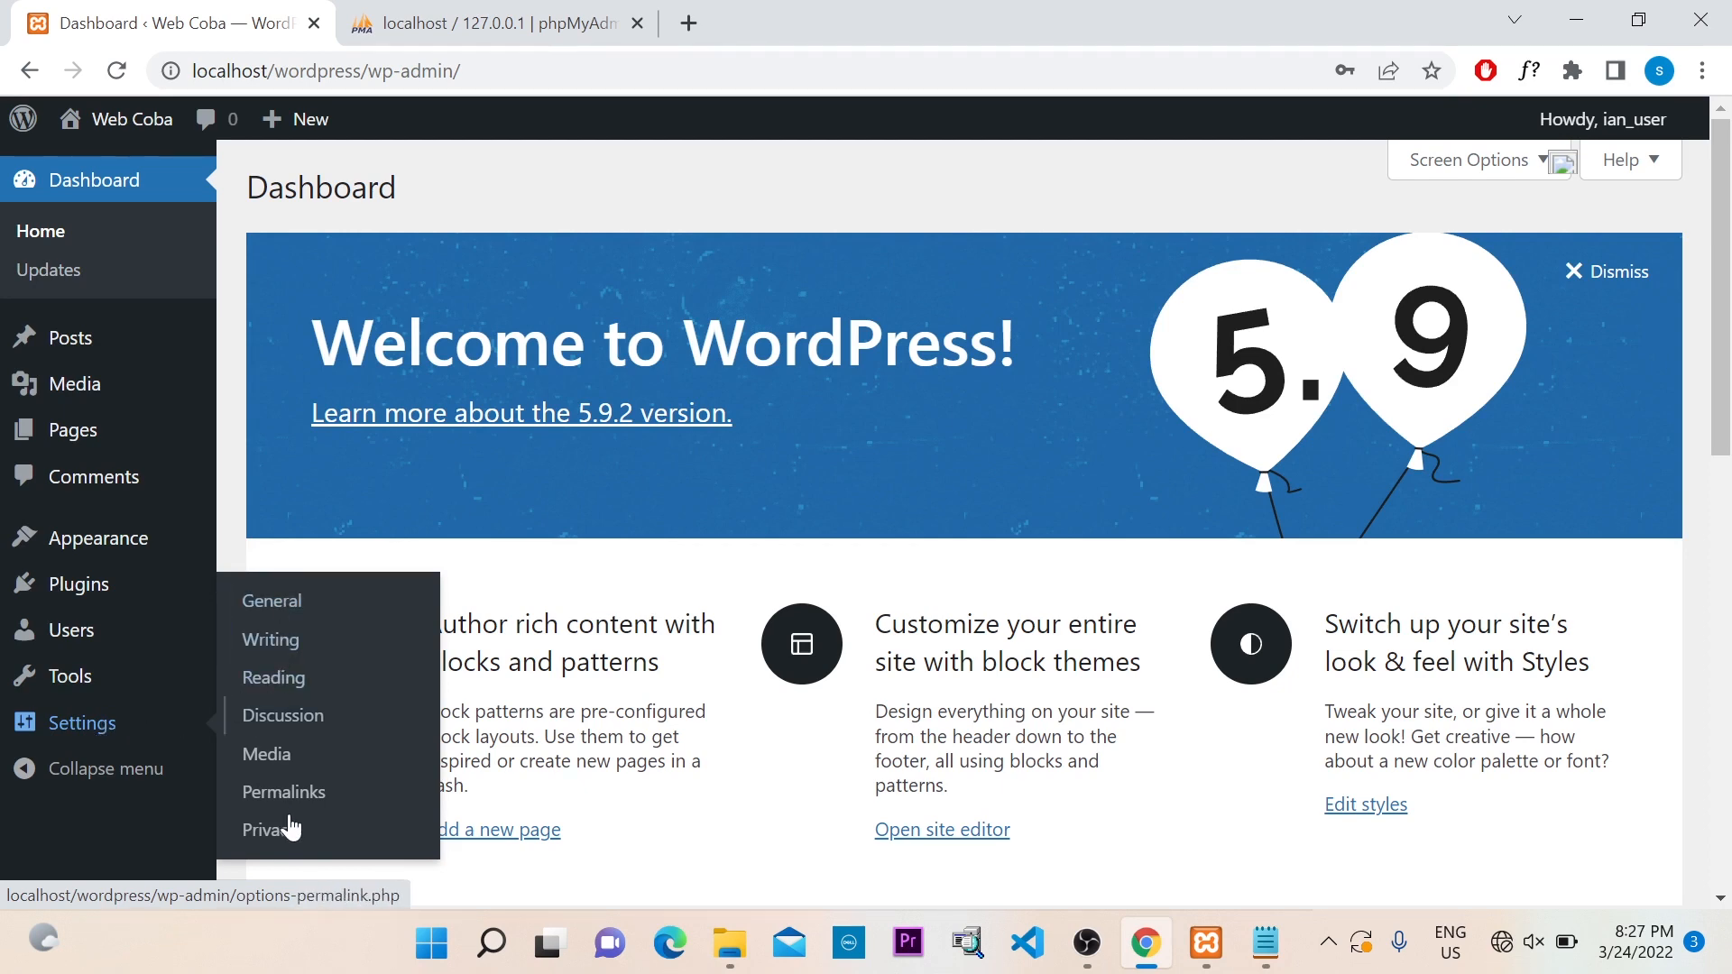
In General Settings, replace the tagline with 'Mari Belajar Bersama Tentang Wordpress'
{"action": "left_click", "coordinate": [282, 615]}
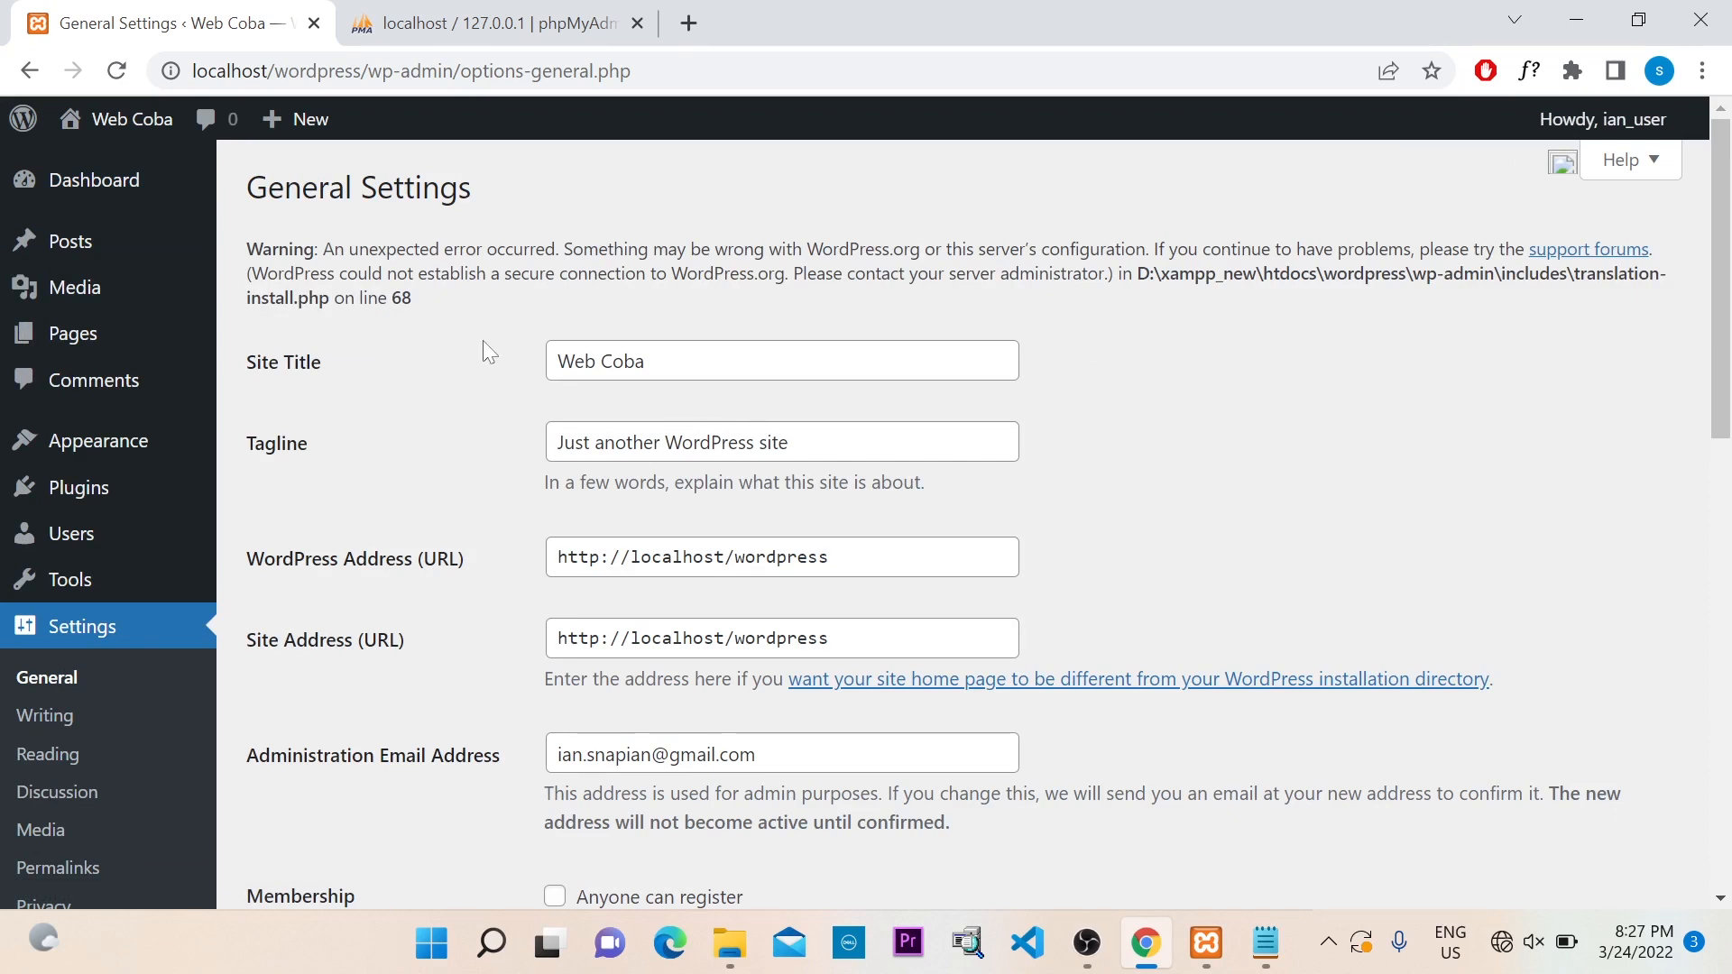
{"action": "left_click_drag", "start_coordinate": [244, 361], "coordinate": [325, 363]}
{"action": "left_click", "coordinate": [357, 362]}
{"action": "scroll", "coordinate": [336, 449], "scroll_direction": "down", "scroll_amount": 1}
{"action": "left_click", "coordinate": [278, 308]}
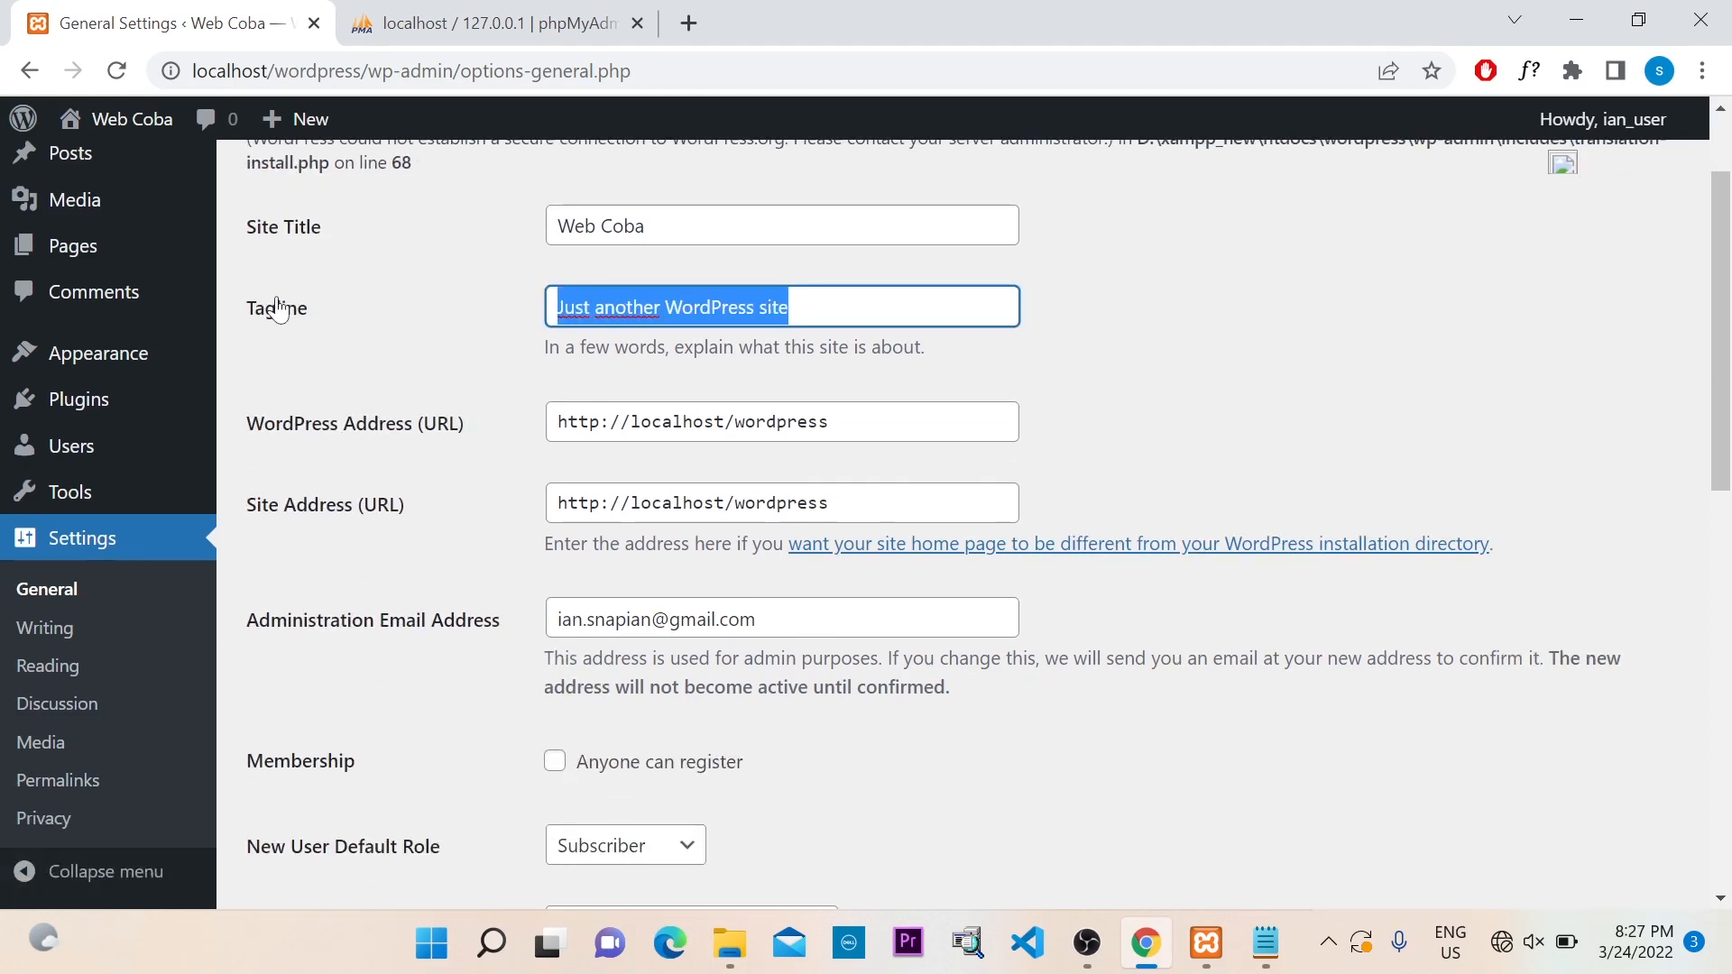
{"action": "type", "text": "Mari"}
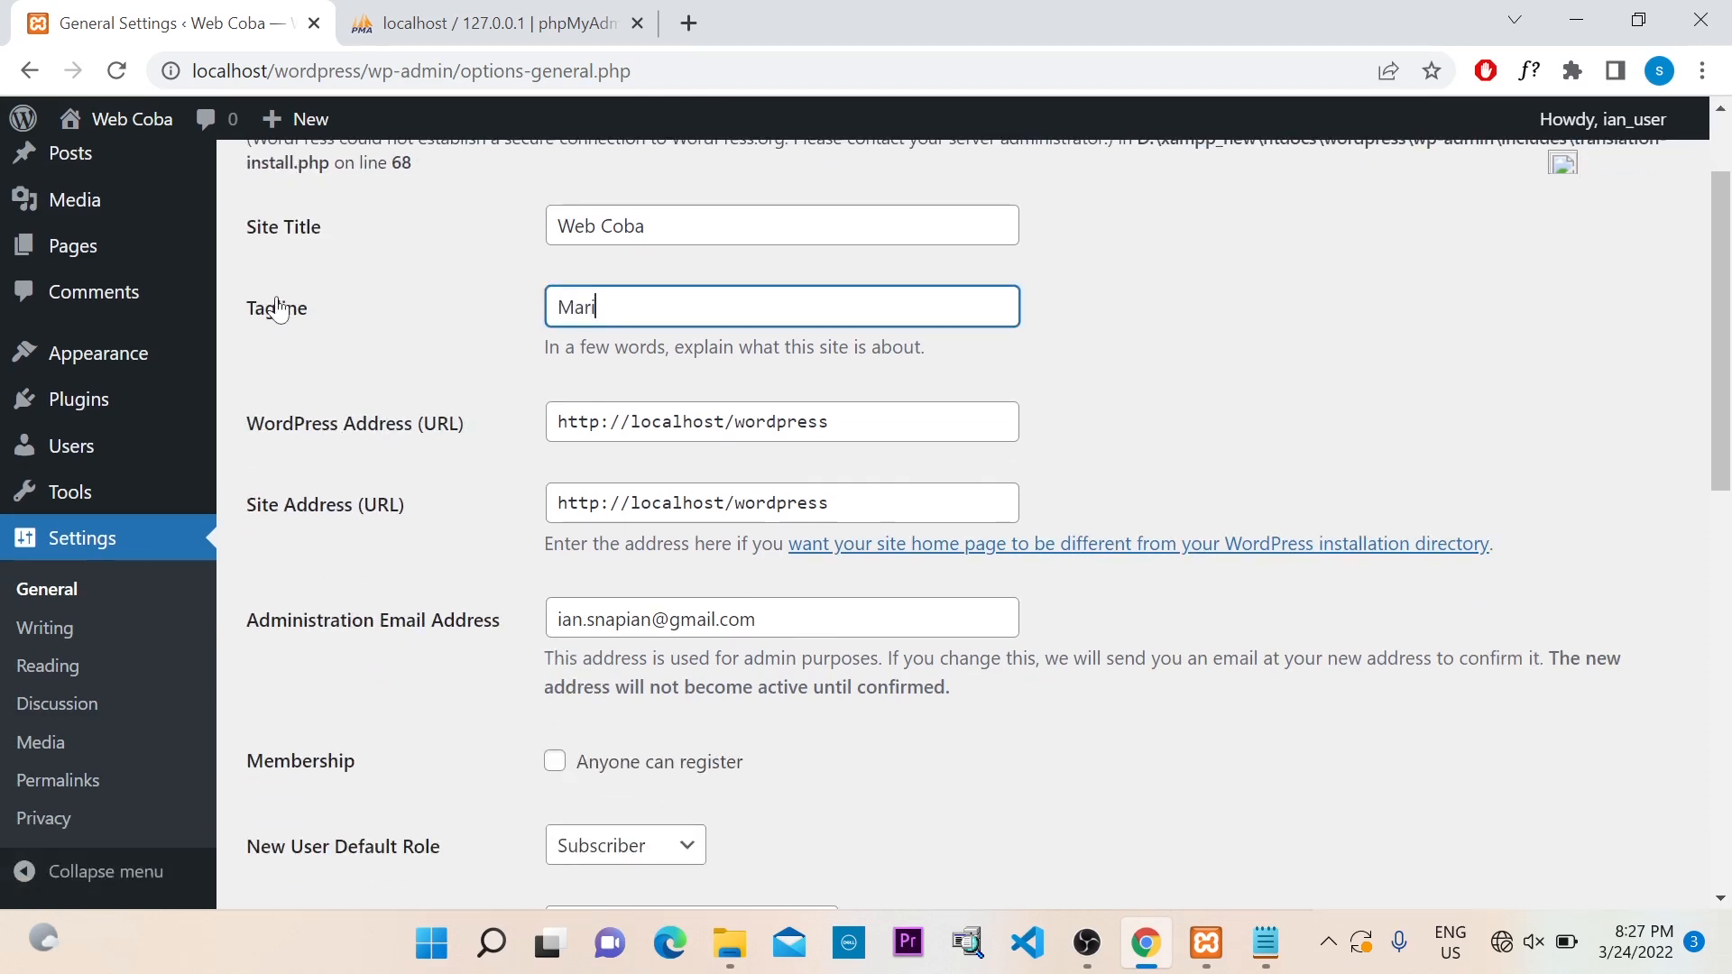
{"action": "type", "text": " Belajar Bersam"}
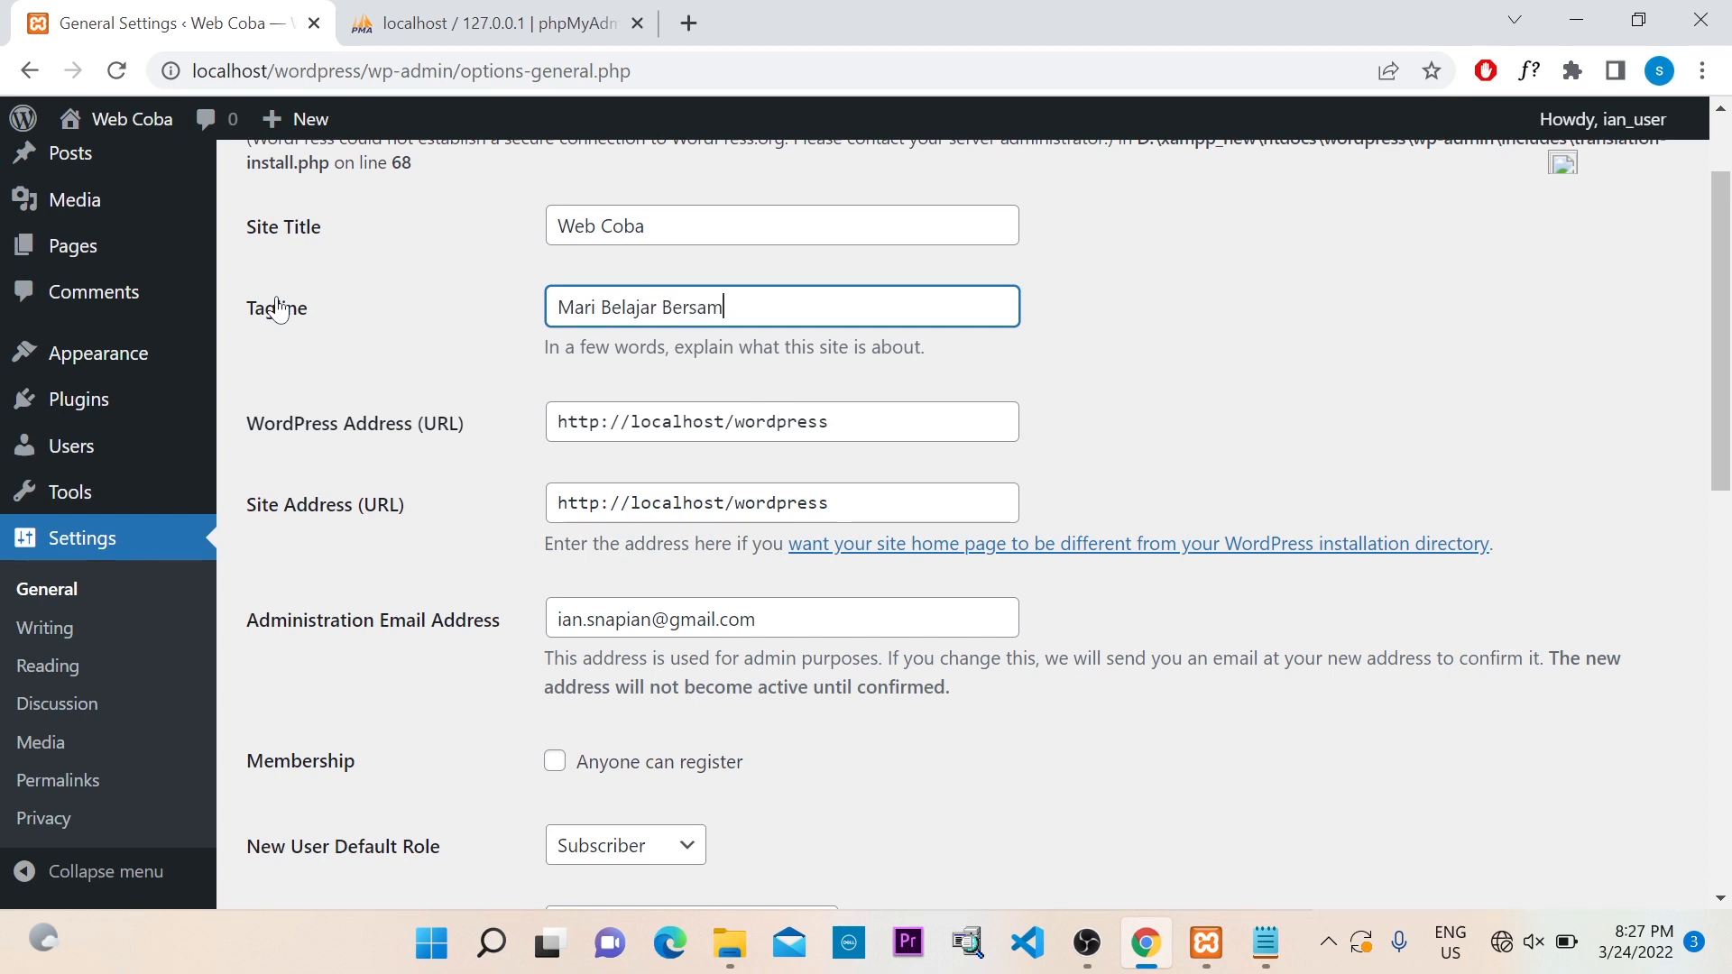
{"action": "type", "text": "a Tentang Wordpress"}
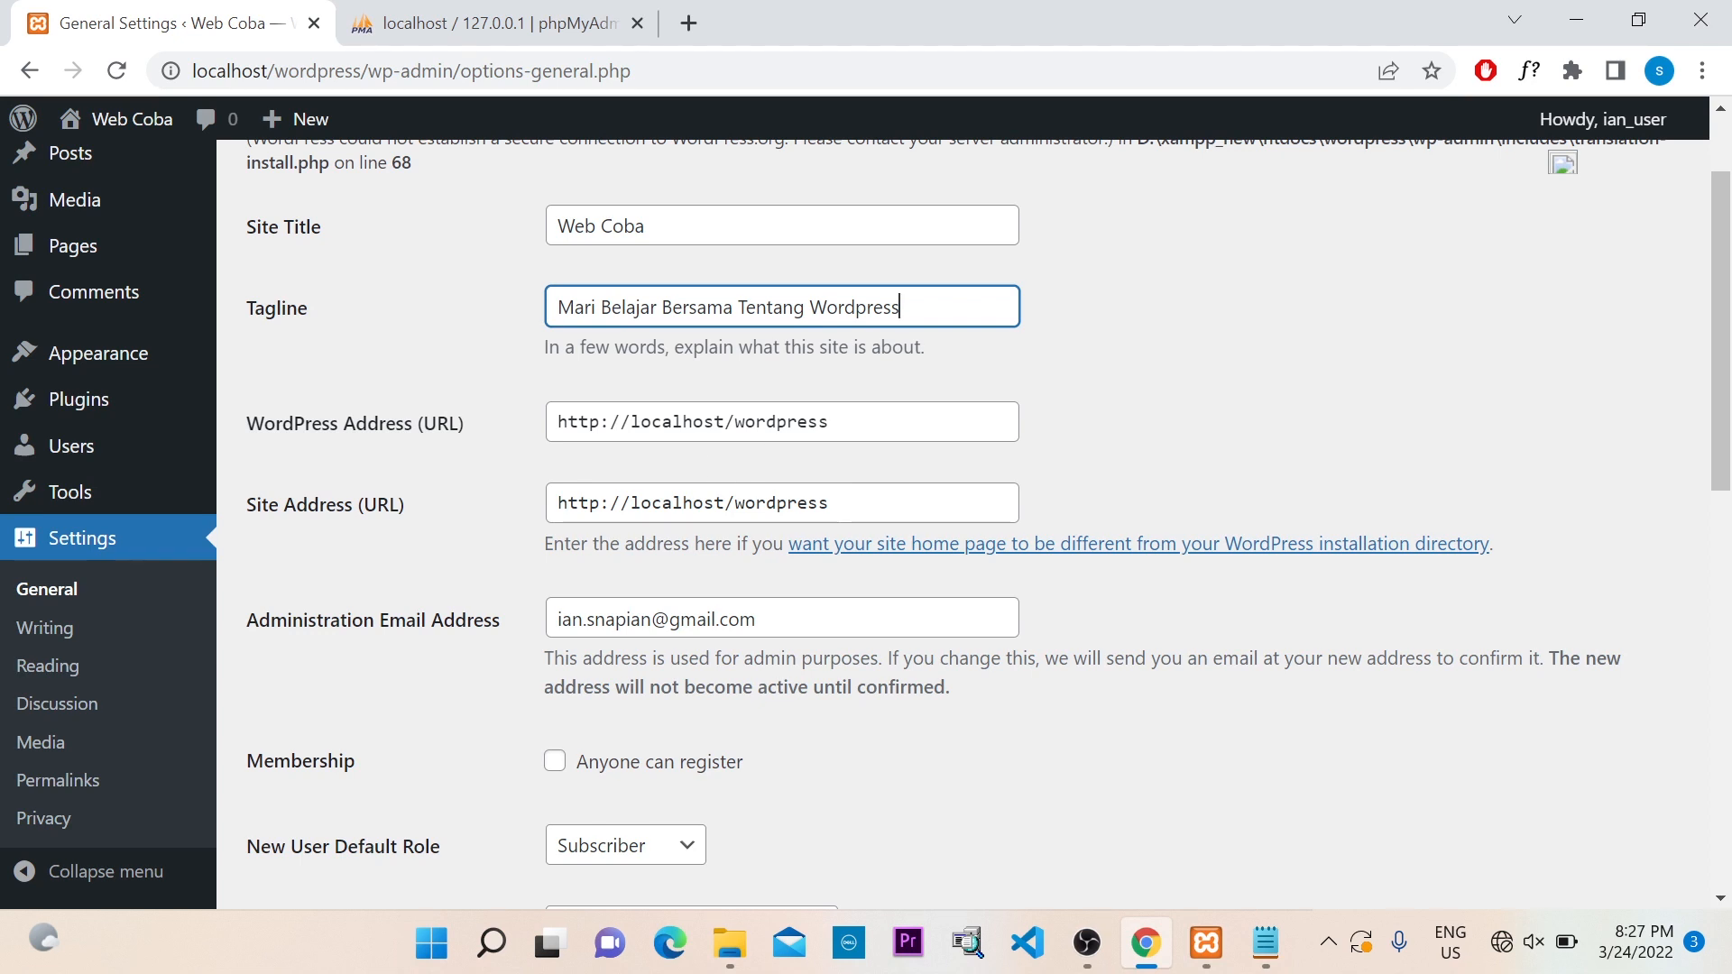
Leave the site address unchanged and save the general settings
{"action": "left_click", "coordinate": [844, 504]}
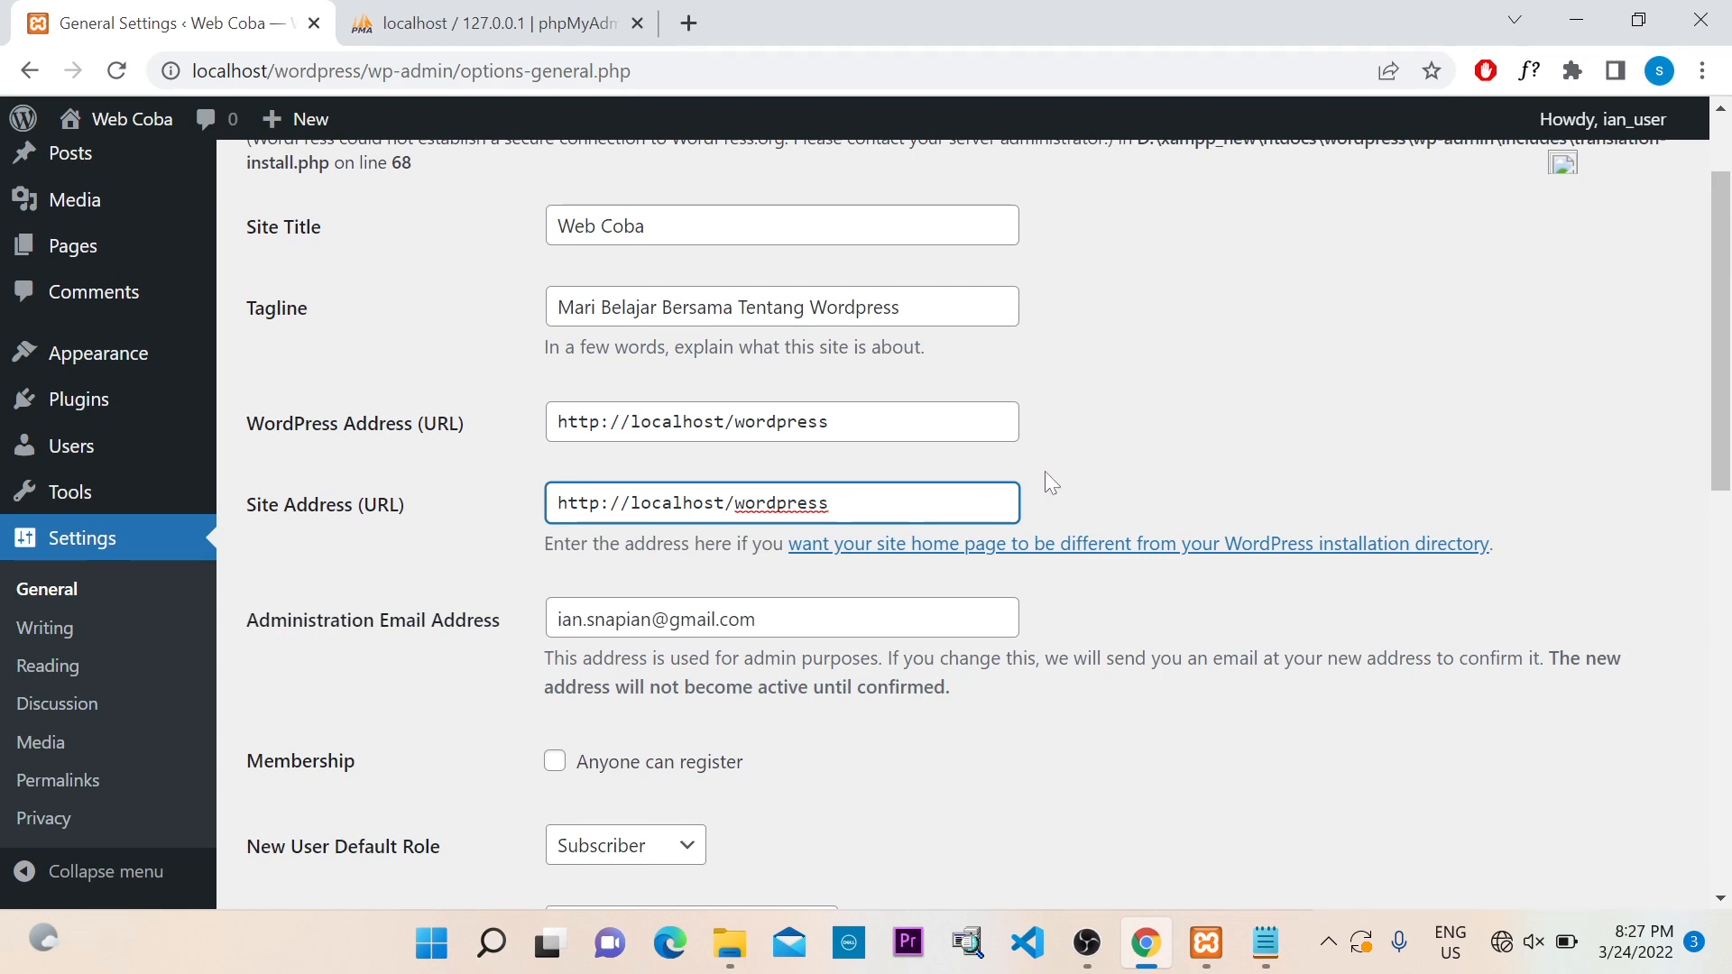
{"action": "left_click", "coordinate": [1004, 477]}
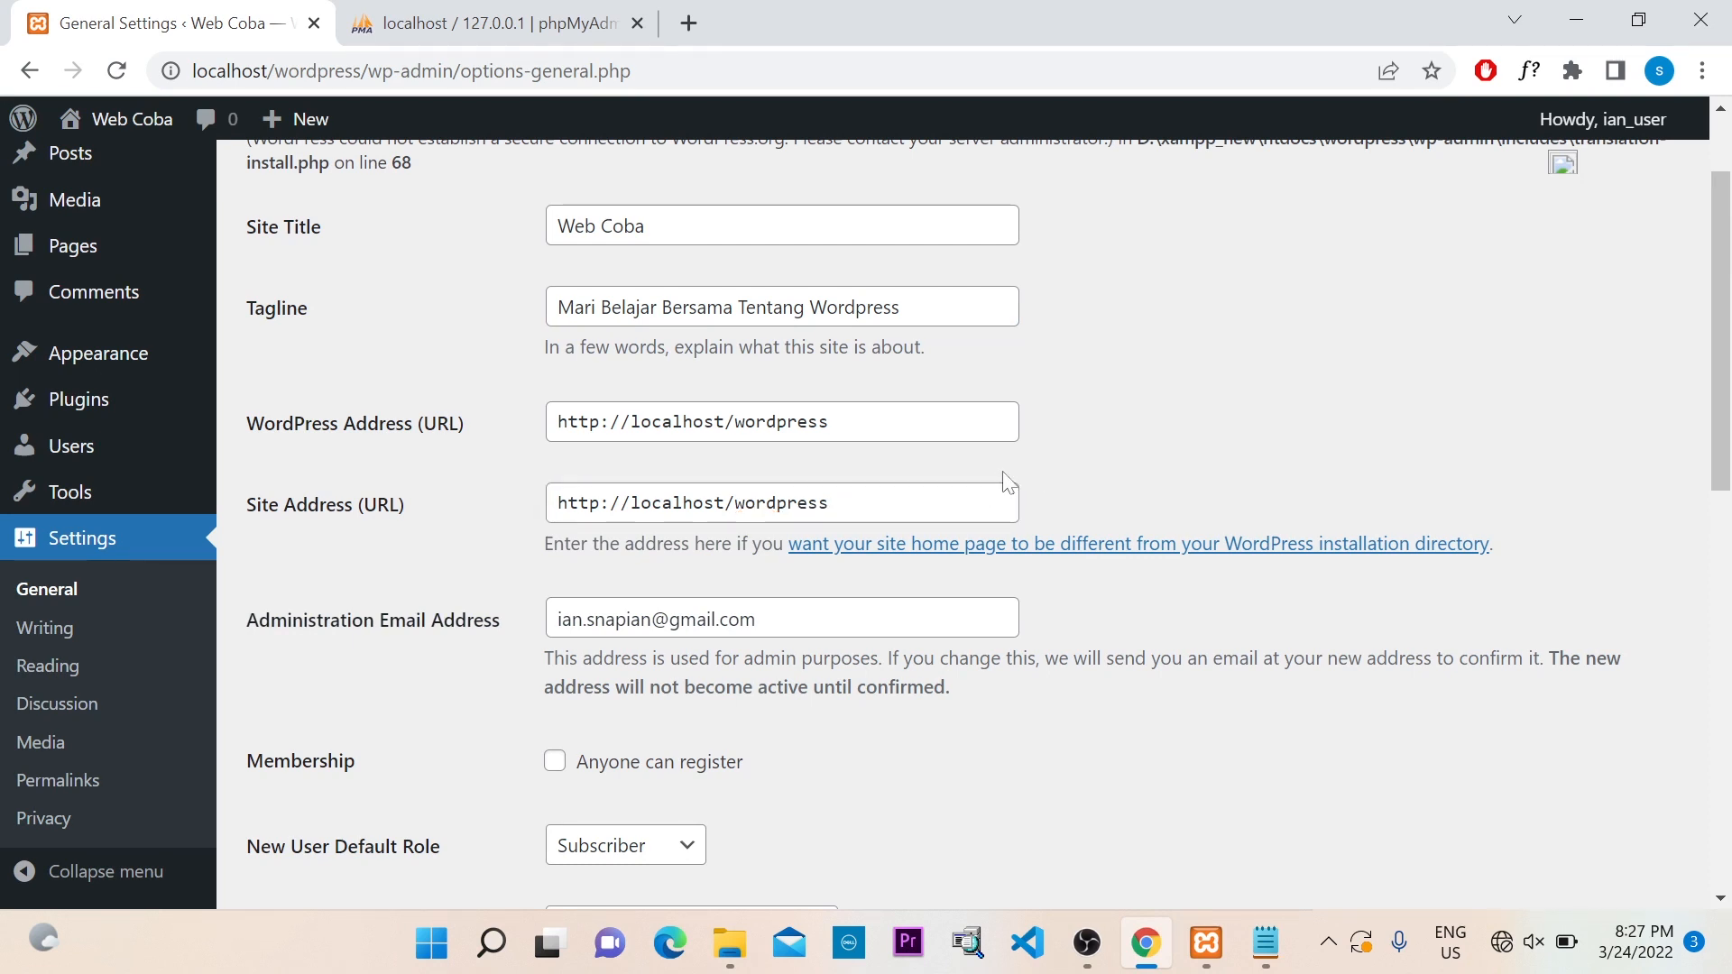
{"action": "scroll", "coordinate": [301, 503], "scroll_direction": "down", "scroll_amount": 1}
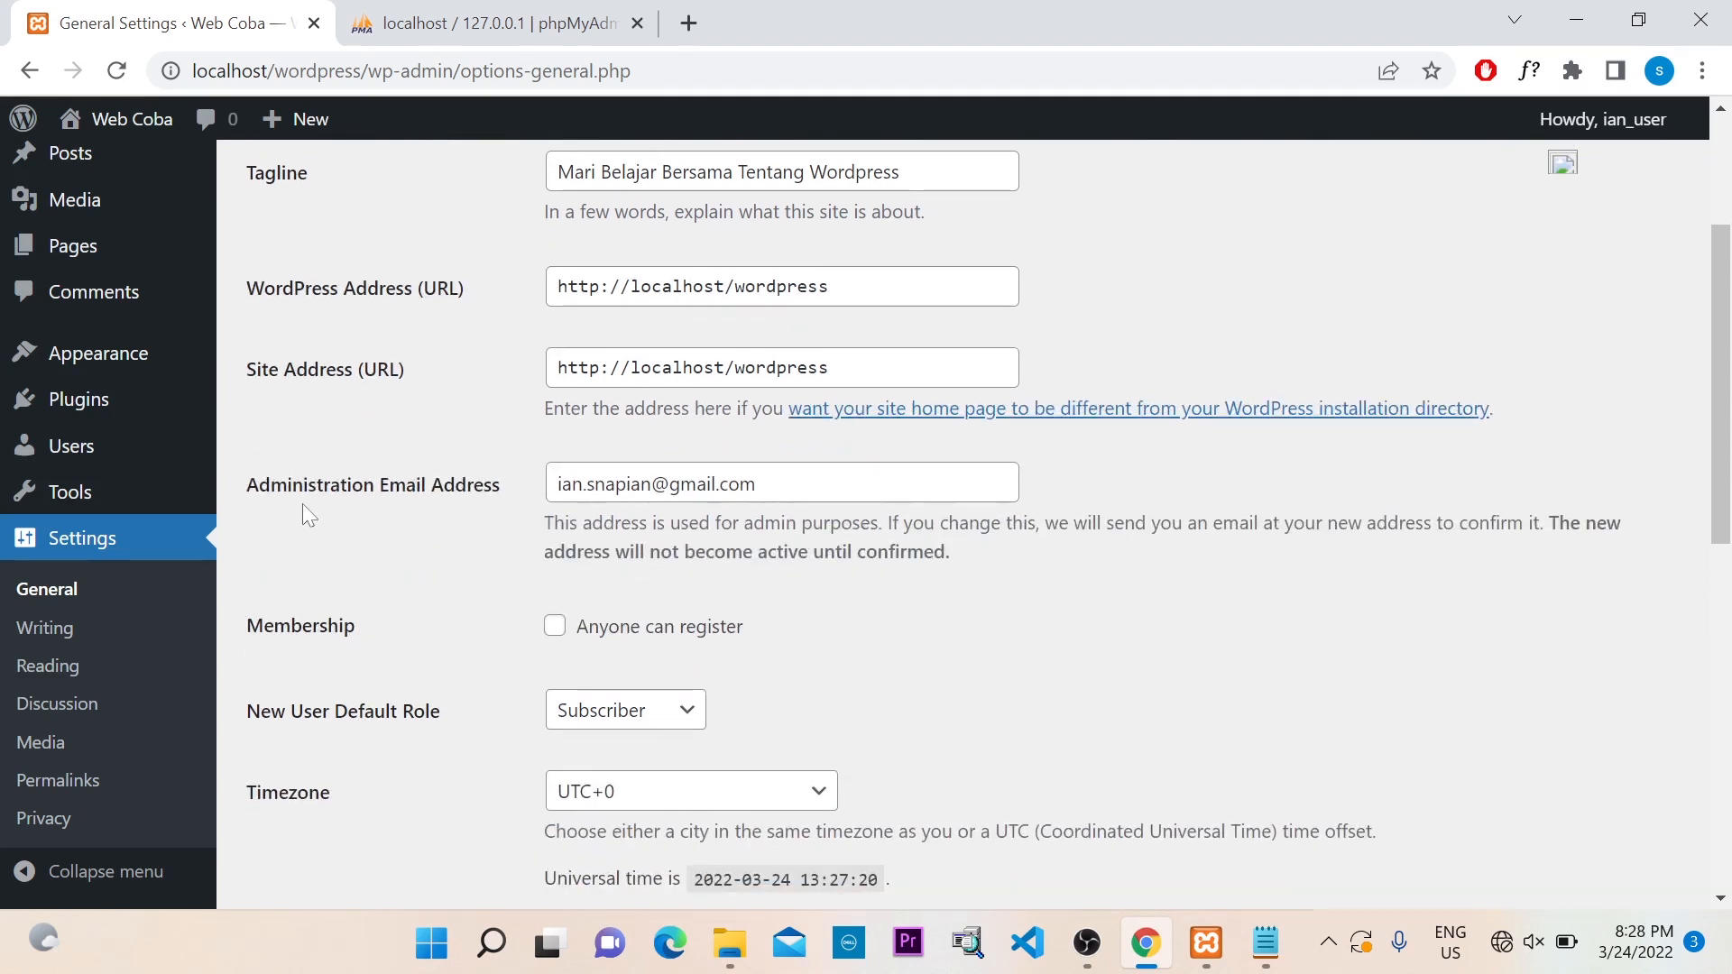
{"action": "scroll", "coordinate": [453, 615], "scroll_direction": "down", "scroll_amount": 1}
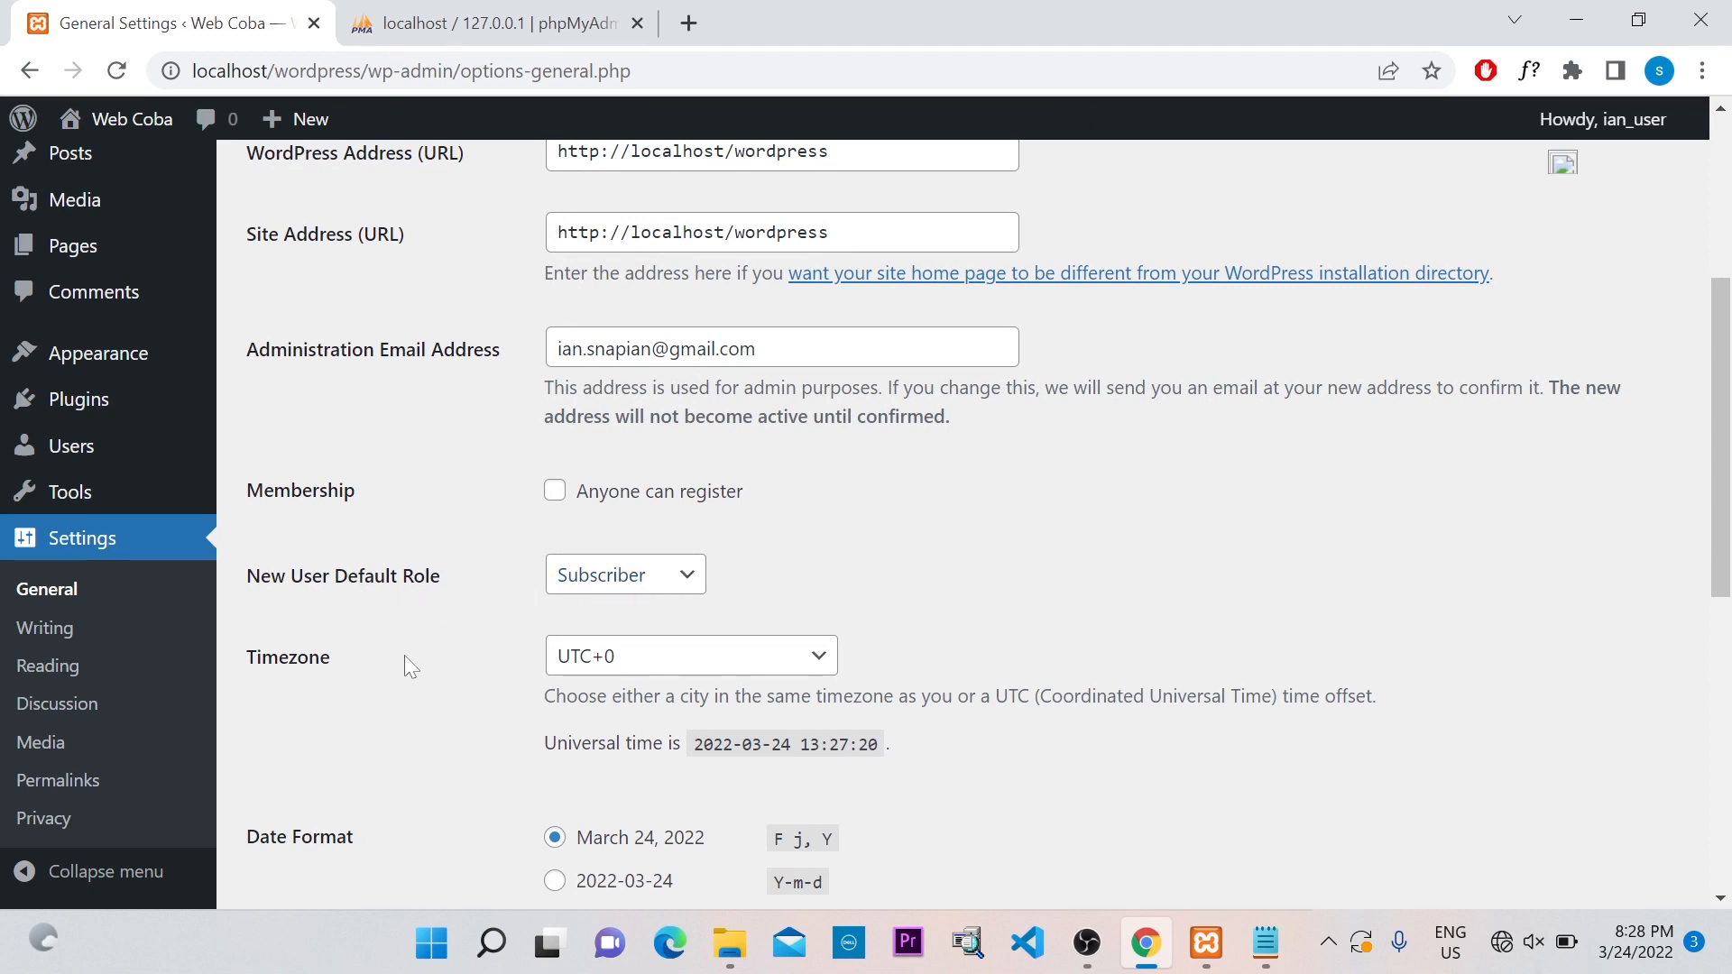
{"action": "scroll", "coordinate": [399, 656], "scroll_direction": "down", "scroll_amount": 1}
{"action": "scroll", "coordinate": [395, 541], "scroll_direction": "down", "scroll_amount": 1}
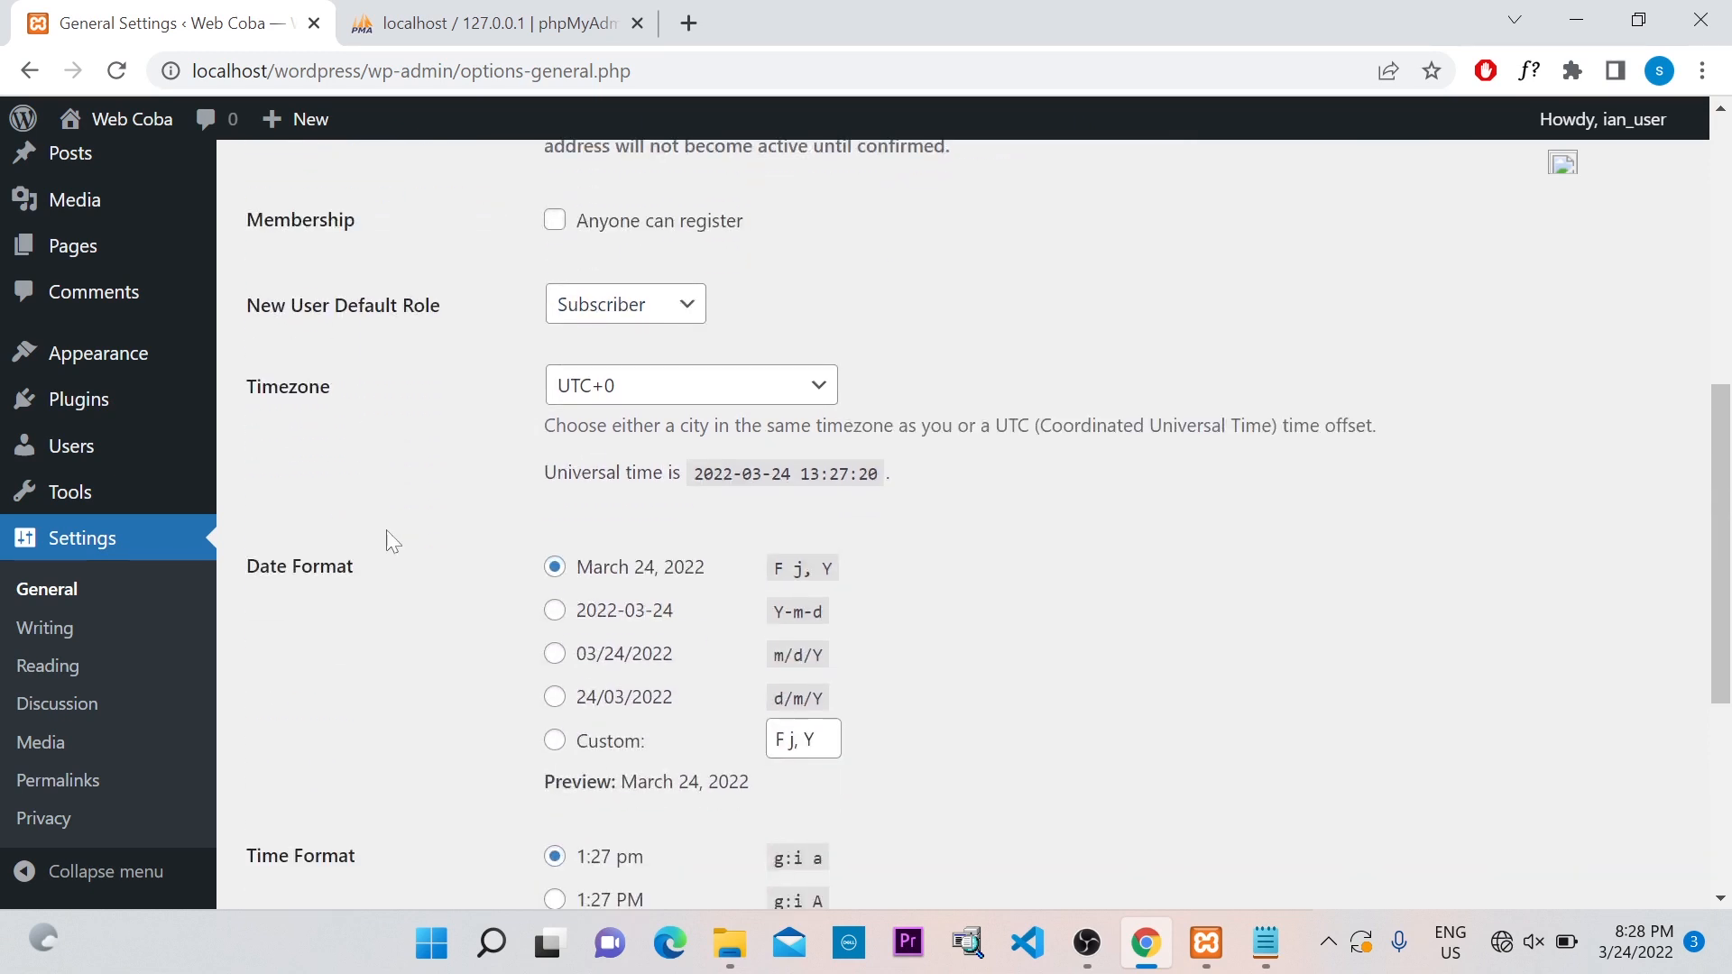
{"action": "scroll", "coordinate": [370, 550], "scroll_direction": "down", "scroll_amount": 1}
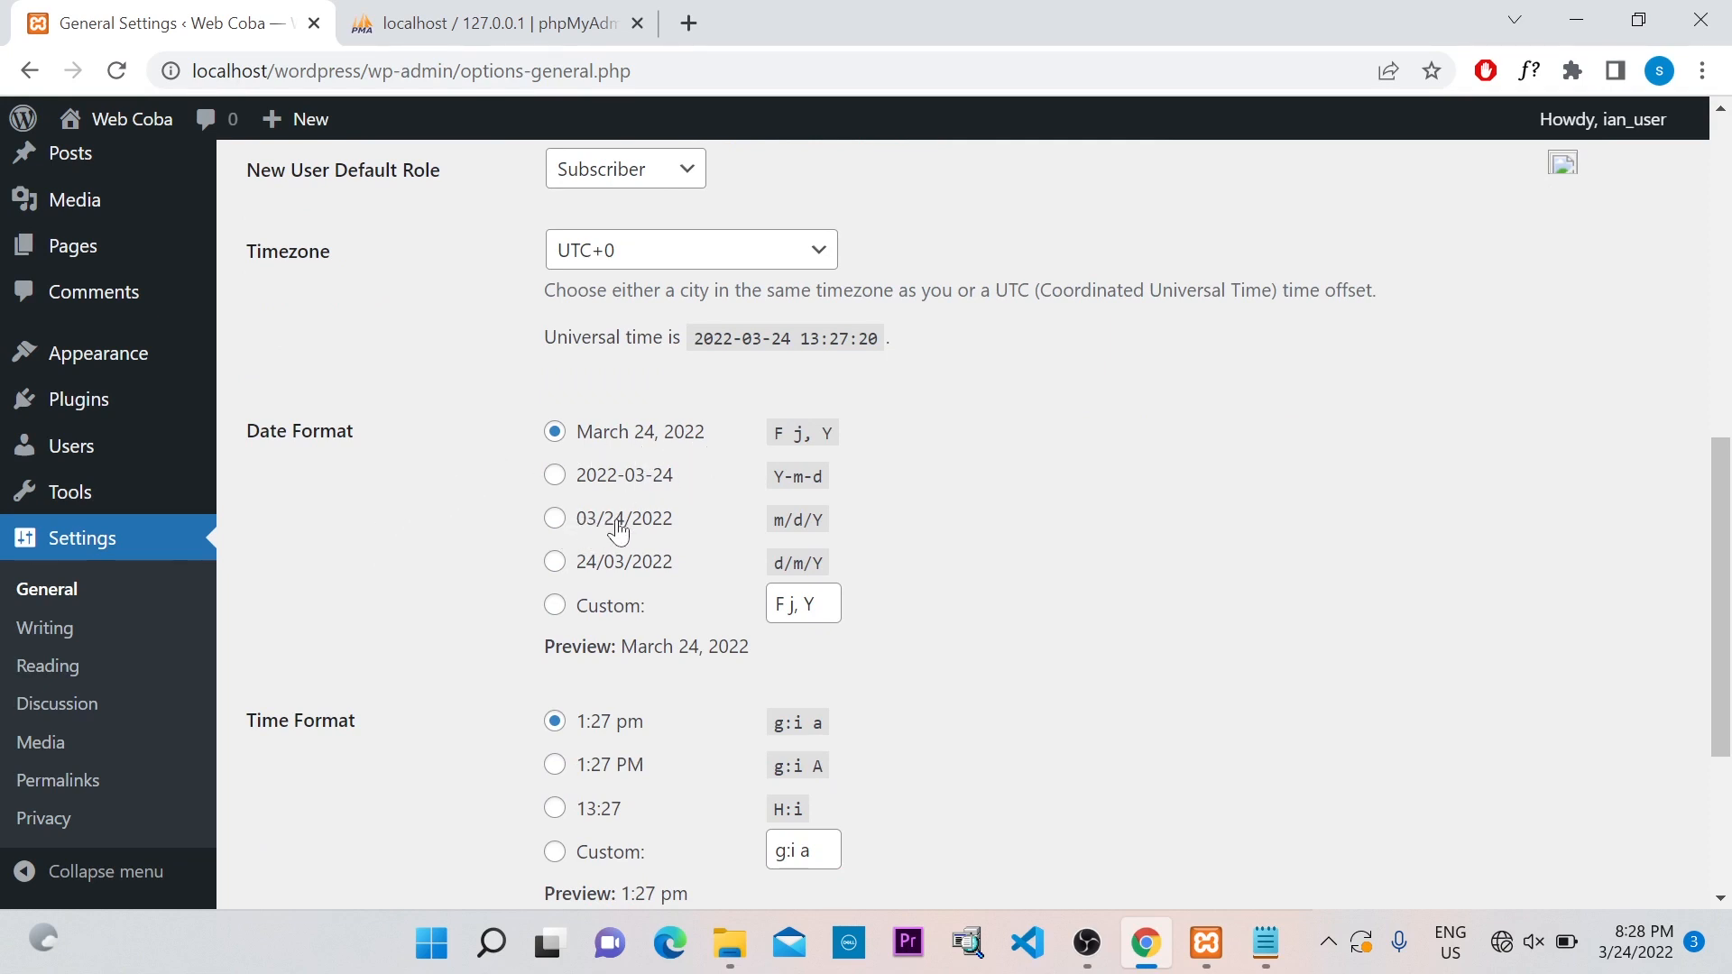
{"action": "scroll", "coordinate": [624, 533], "scroll_direction": "down", "scroll_amount": 1}
{"action": "scroll", "coordinate": [495, 569], "scroll_direction": "down", "scroll_amount": 1}
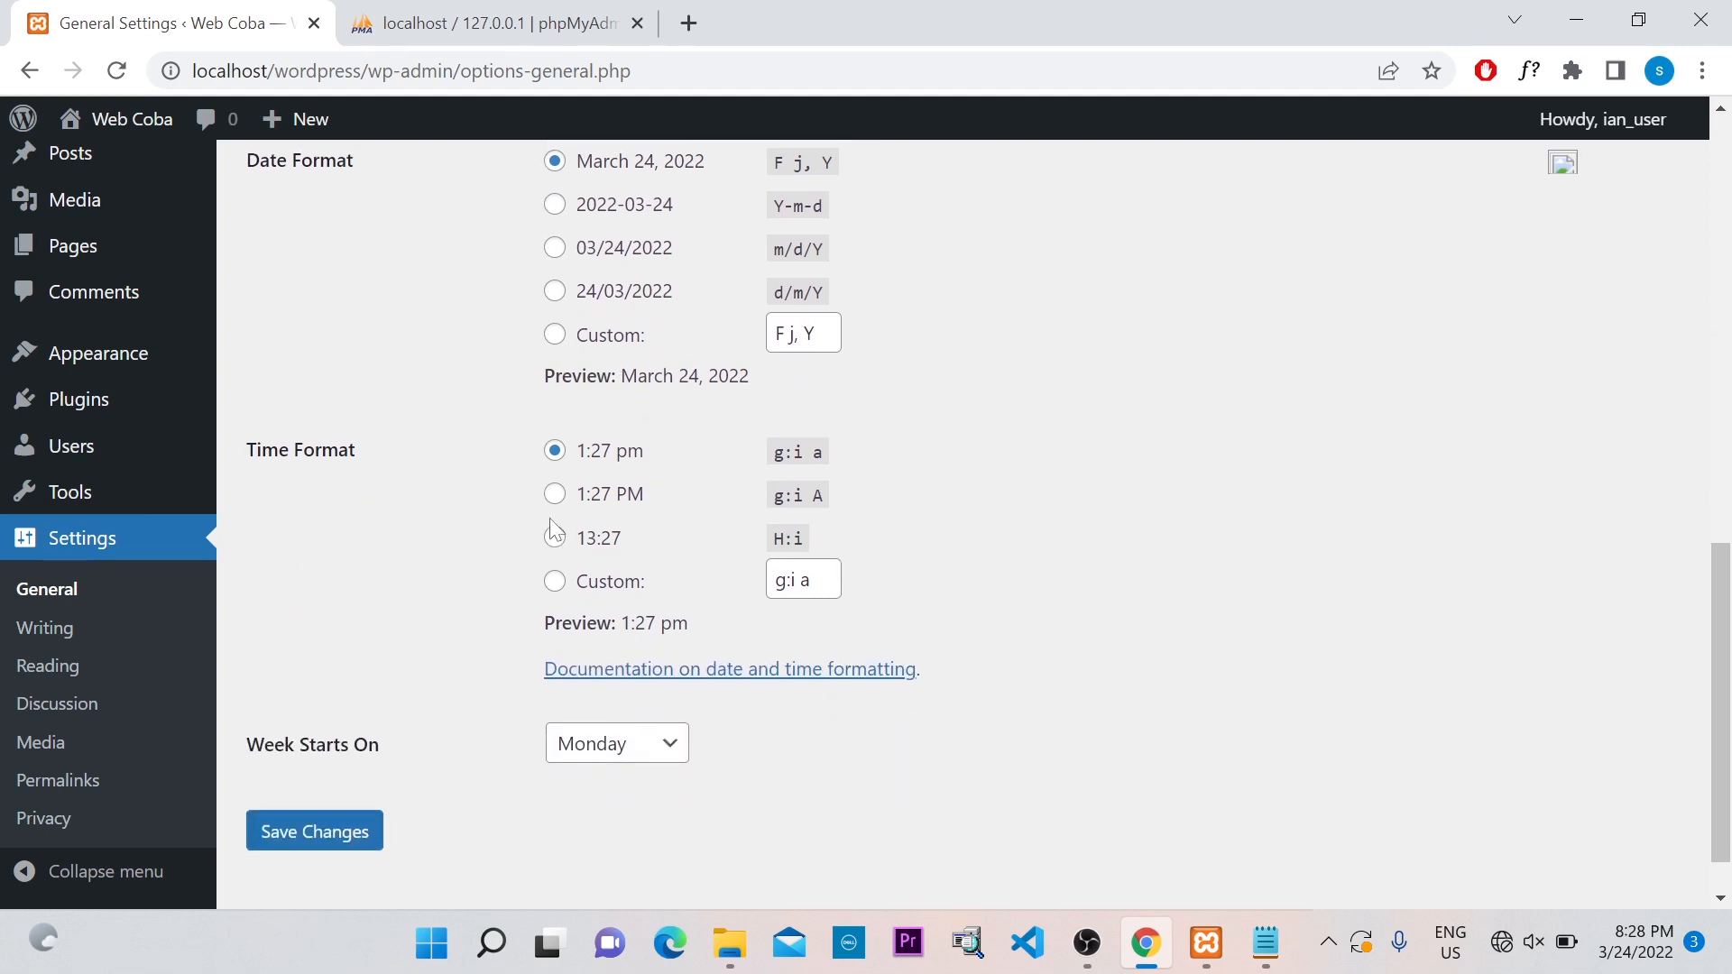
{"action": "scroll", "coordinate": [771, 497], "scroll_direction": "down", "scroll_amount": 1}
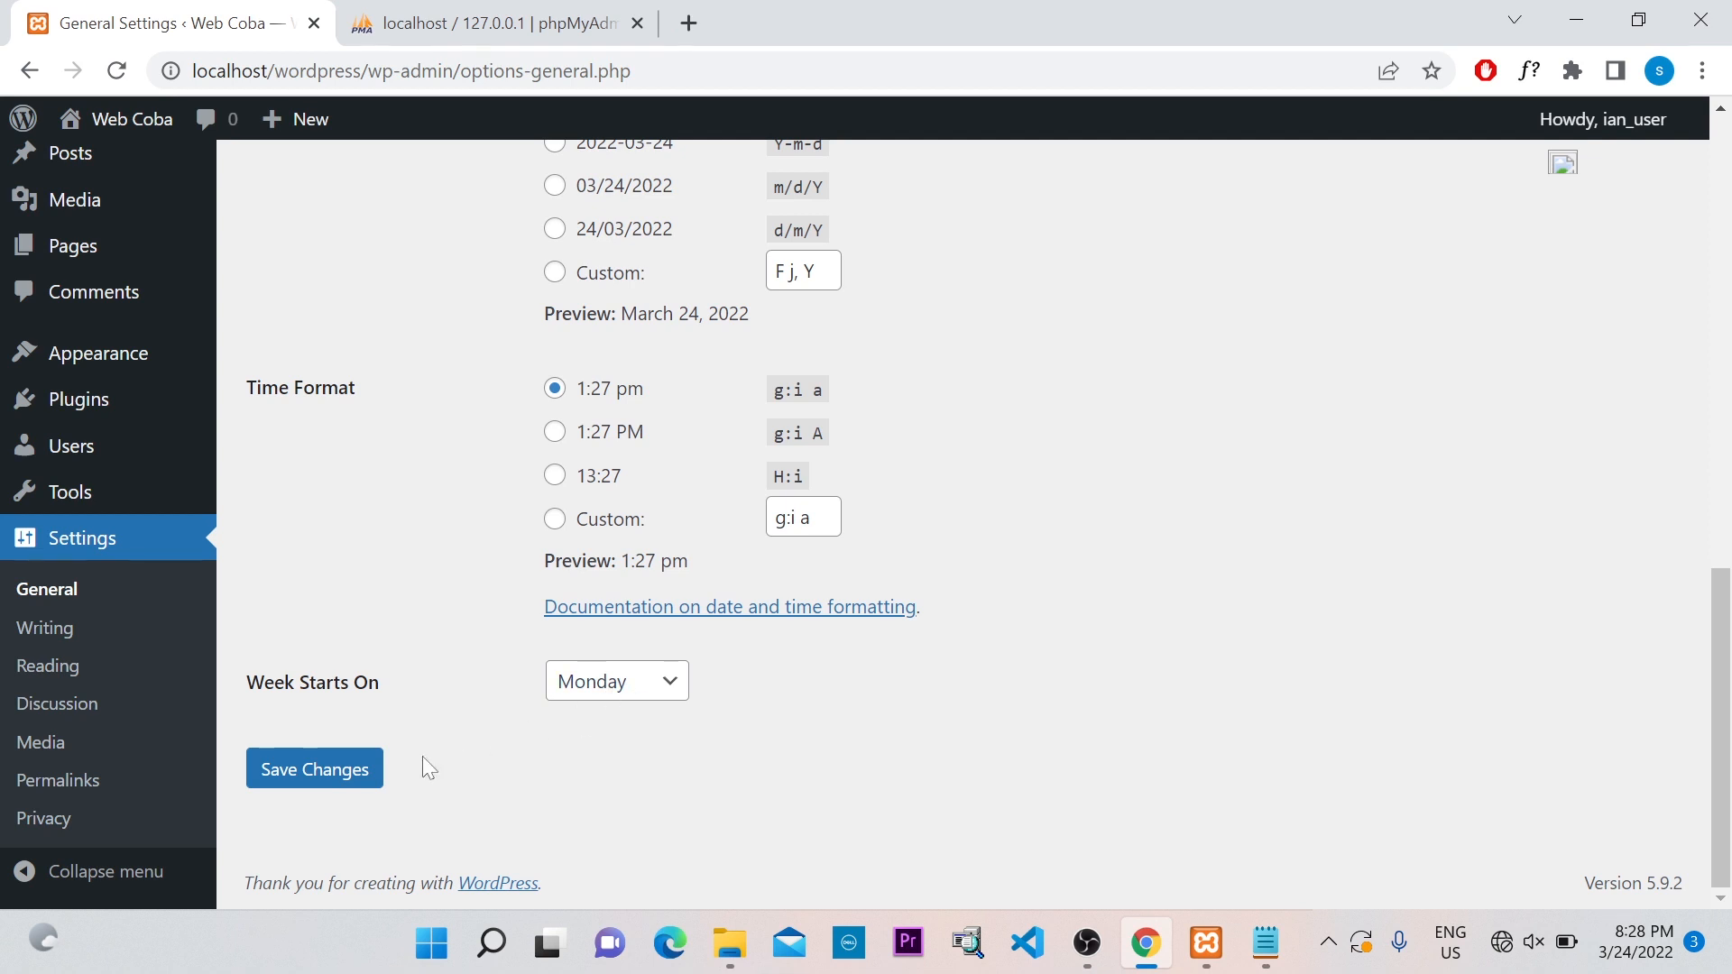
{"action": "left_click", "coordinate": [327, 779]}
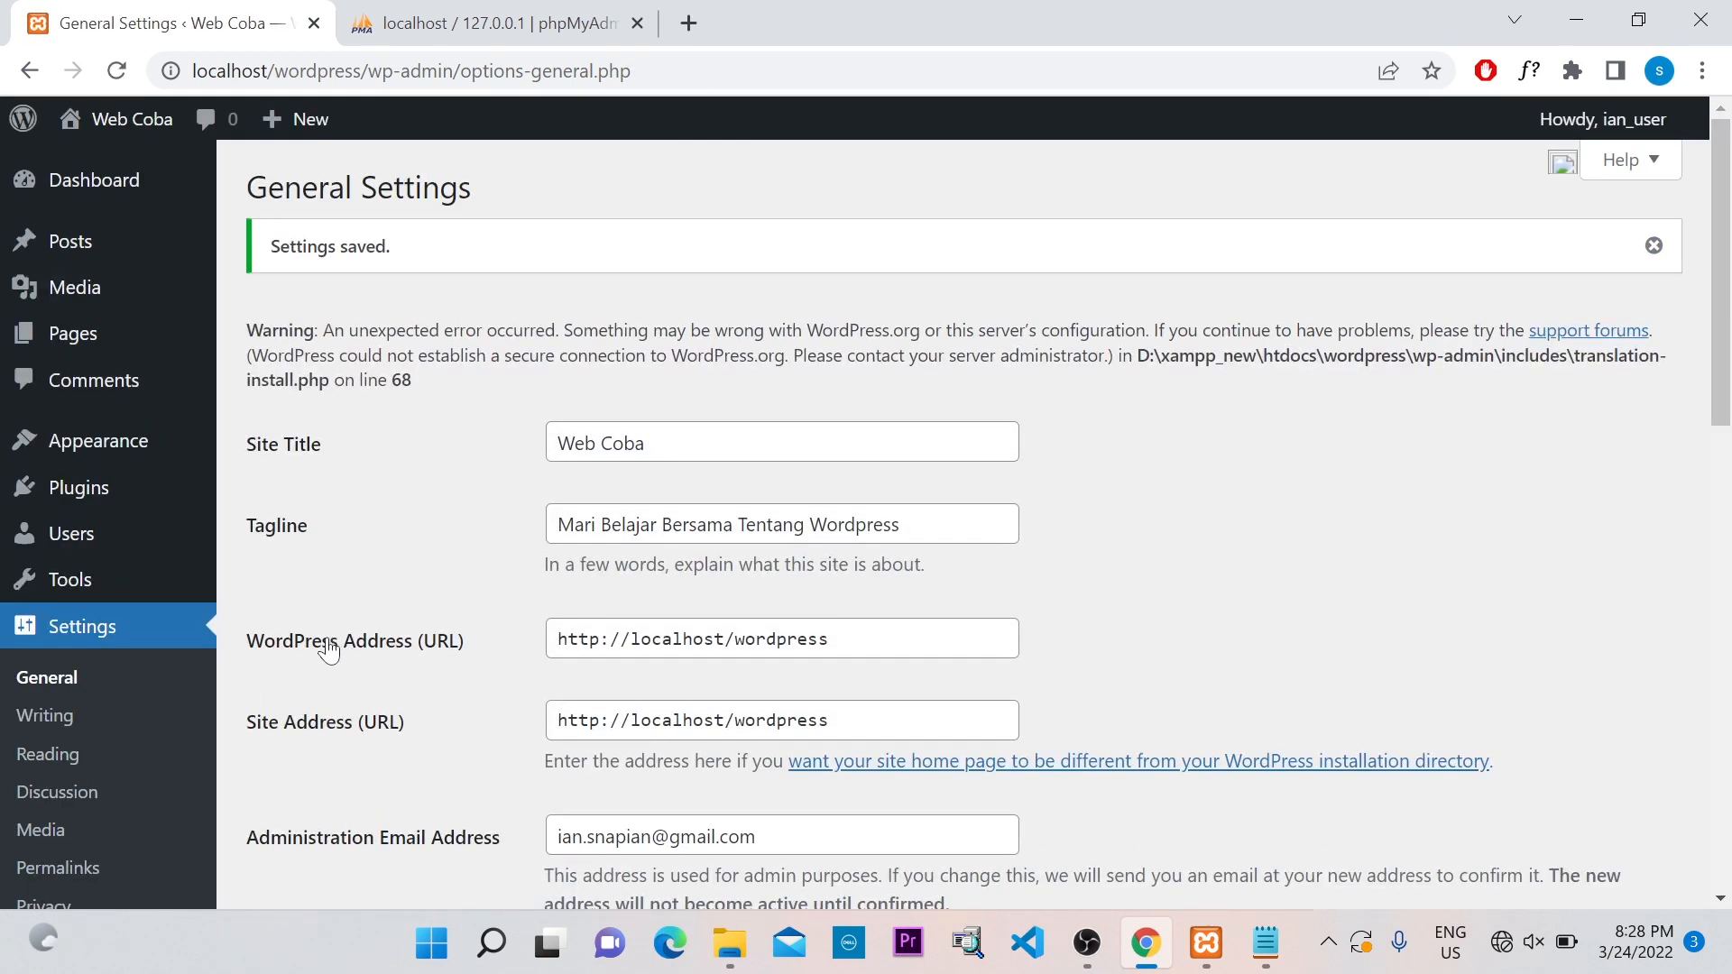
{"action": "scroll", "coordinate": [50, 728], "scroll_direction": "down", "scroll_amount": 3}
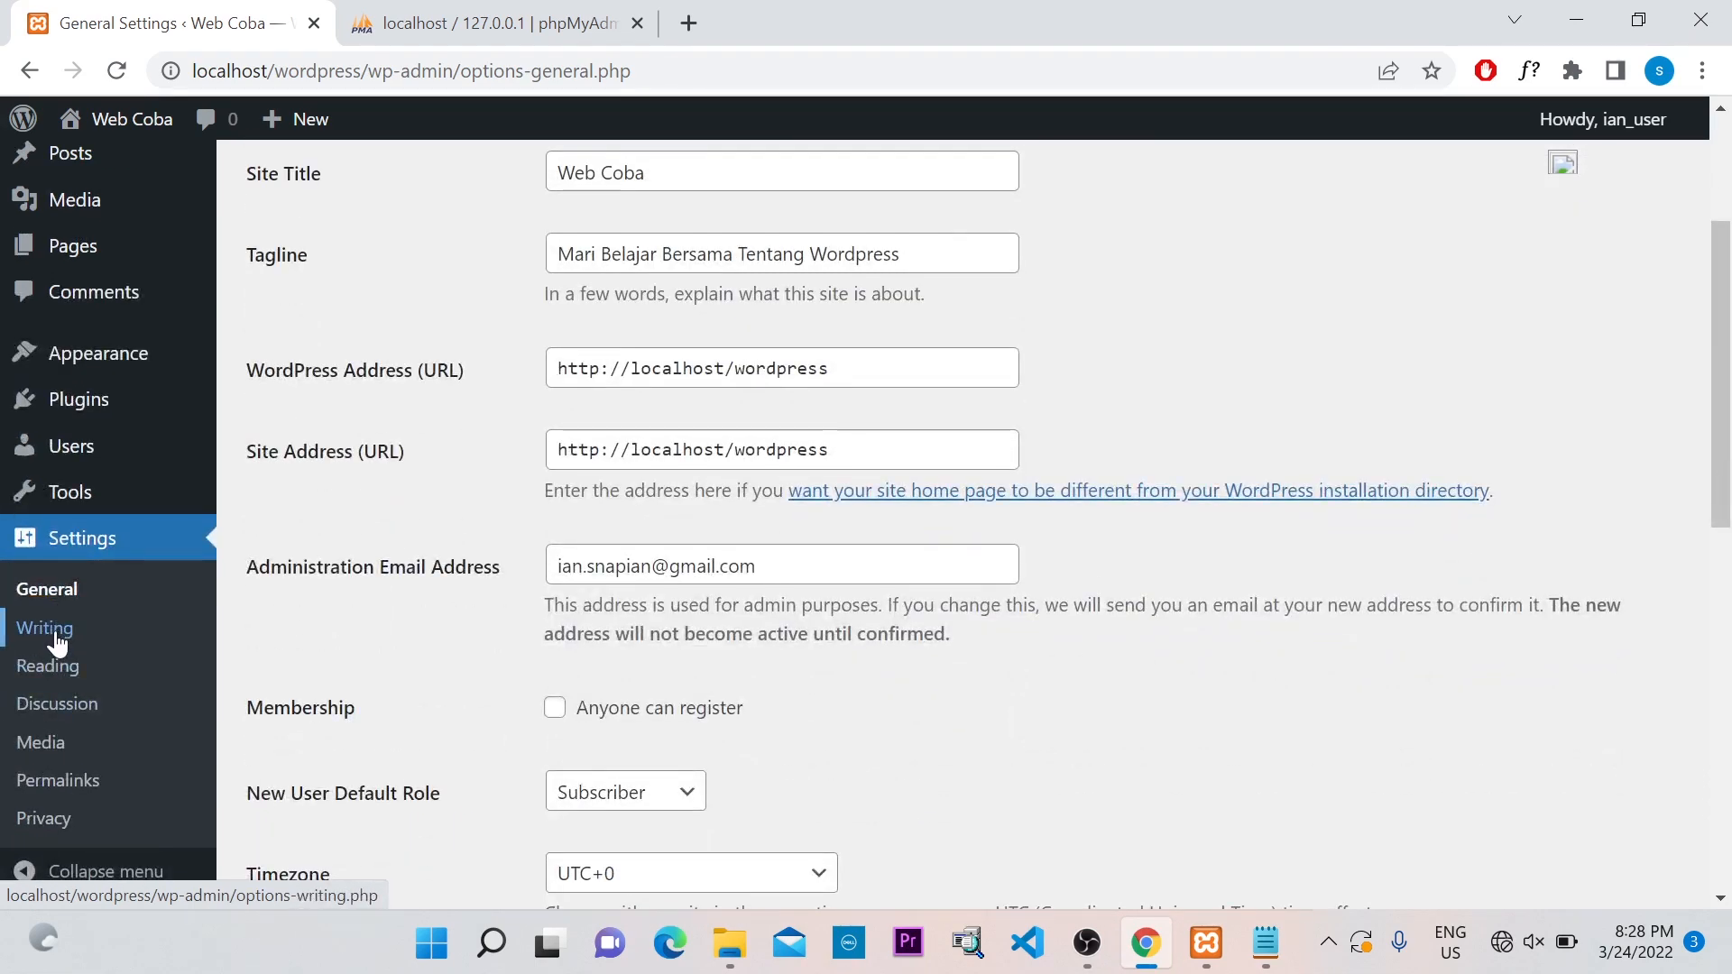
Review Writing Settings, keeping default category Uncategorized and post format Standard
{"action": "left_click", "coordinate": [57, 640]}
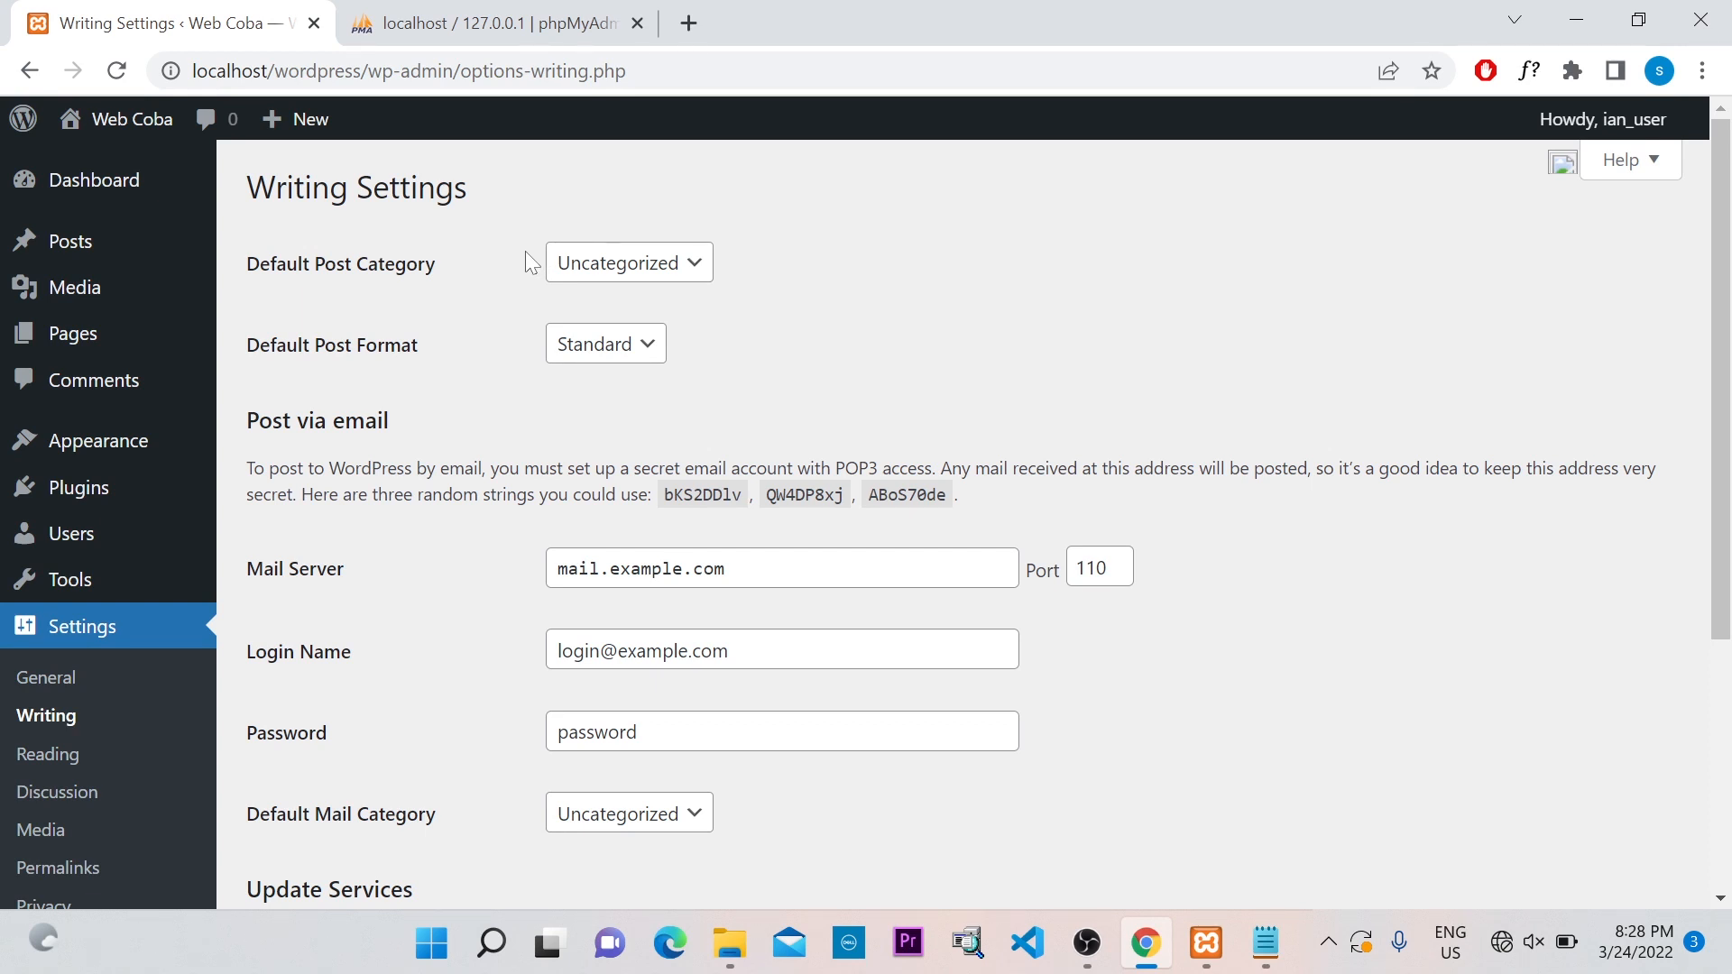
{"action": "left_click", "coordinate": [682, 268]}
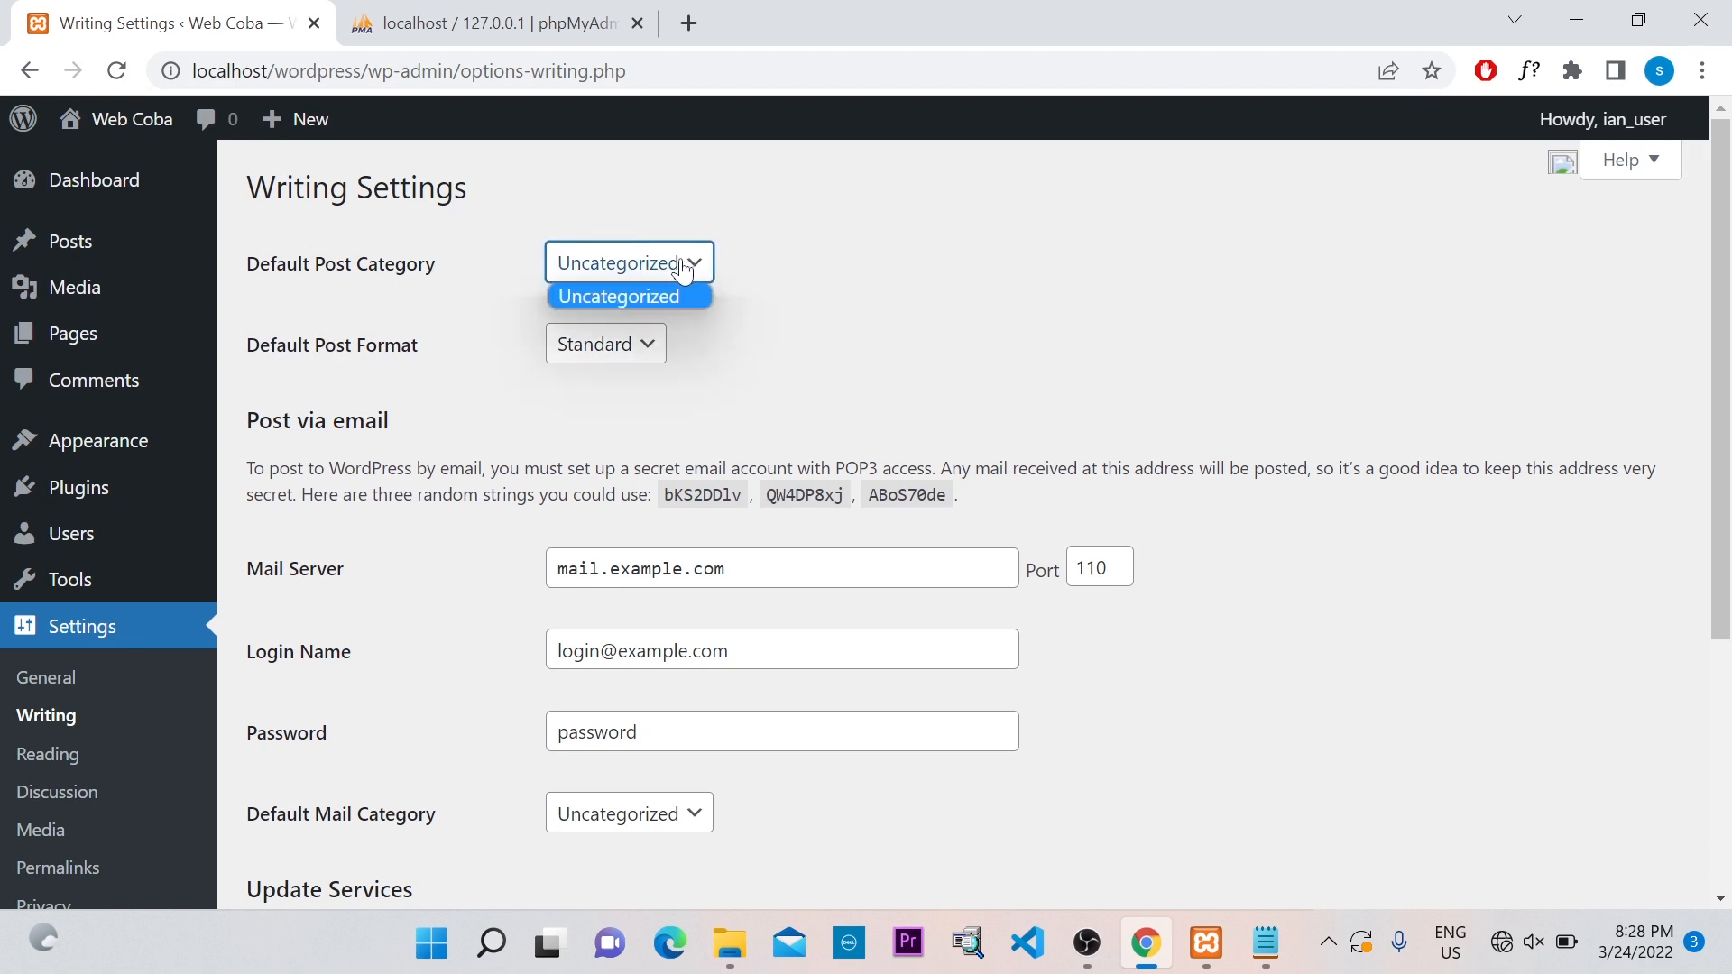
{"action": "left_click", "coordinate": [748, 256]}
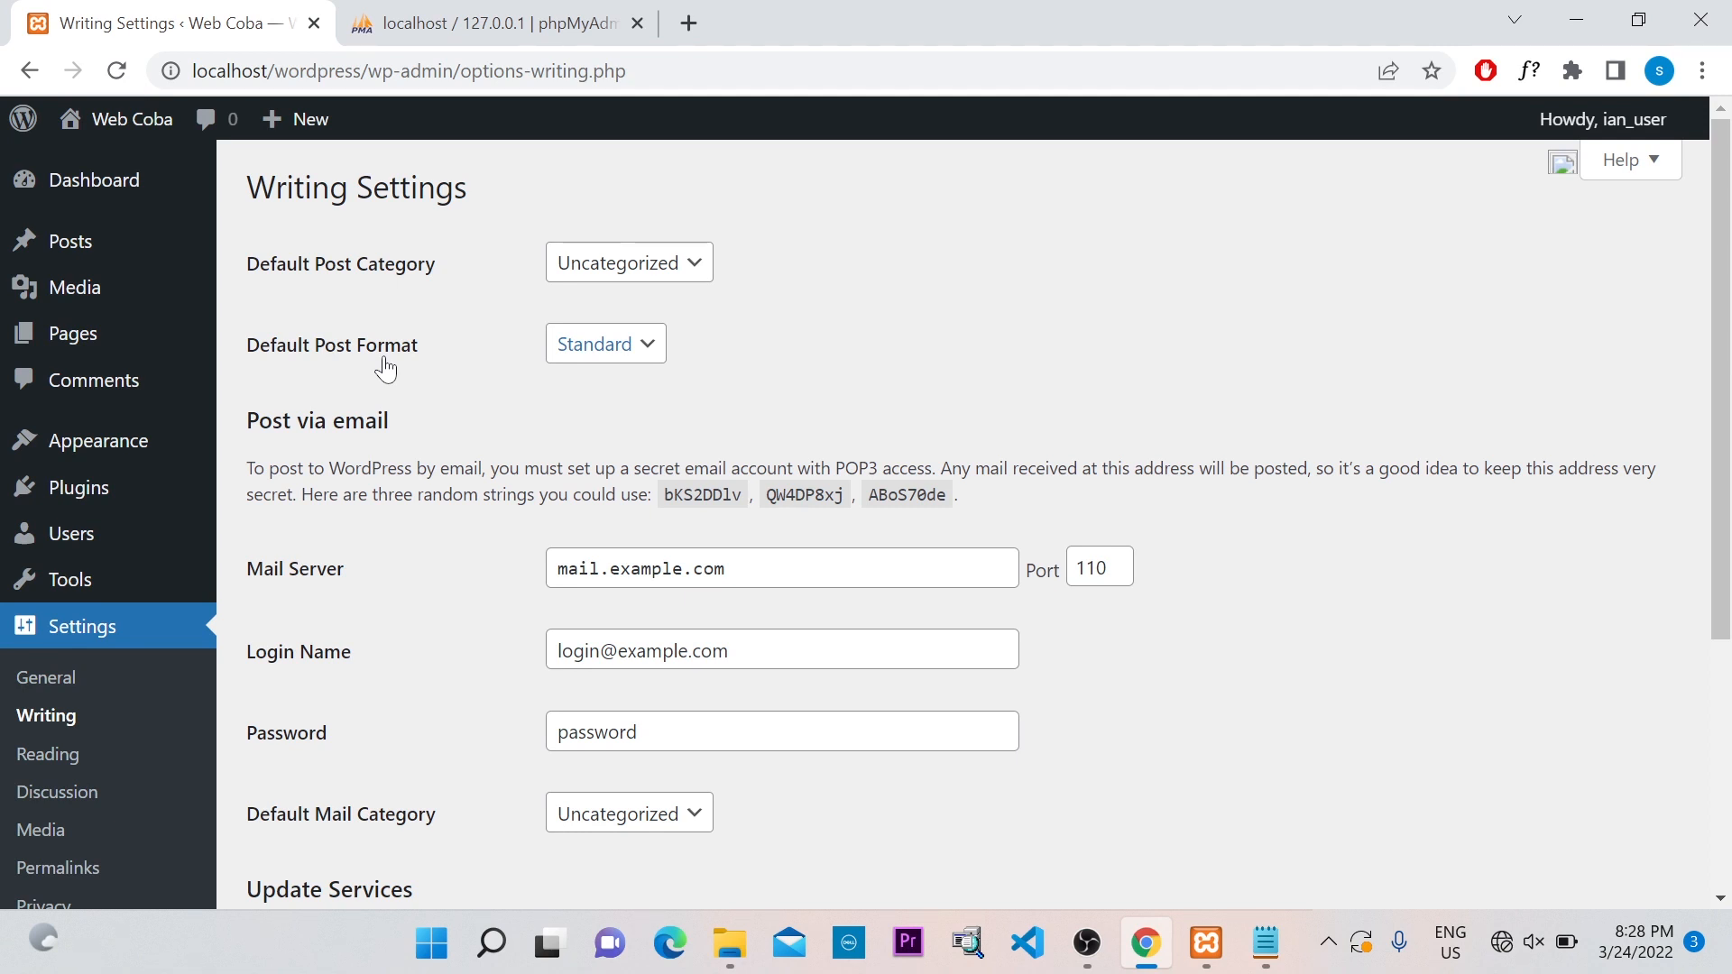
{"action": "left_click", "coordinate": [634, 355]}
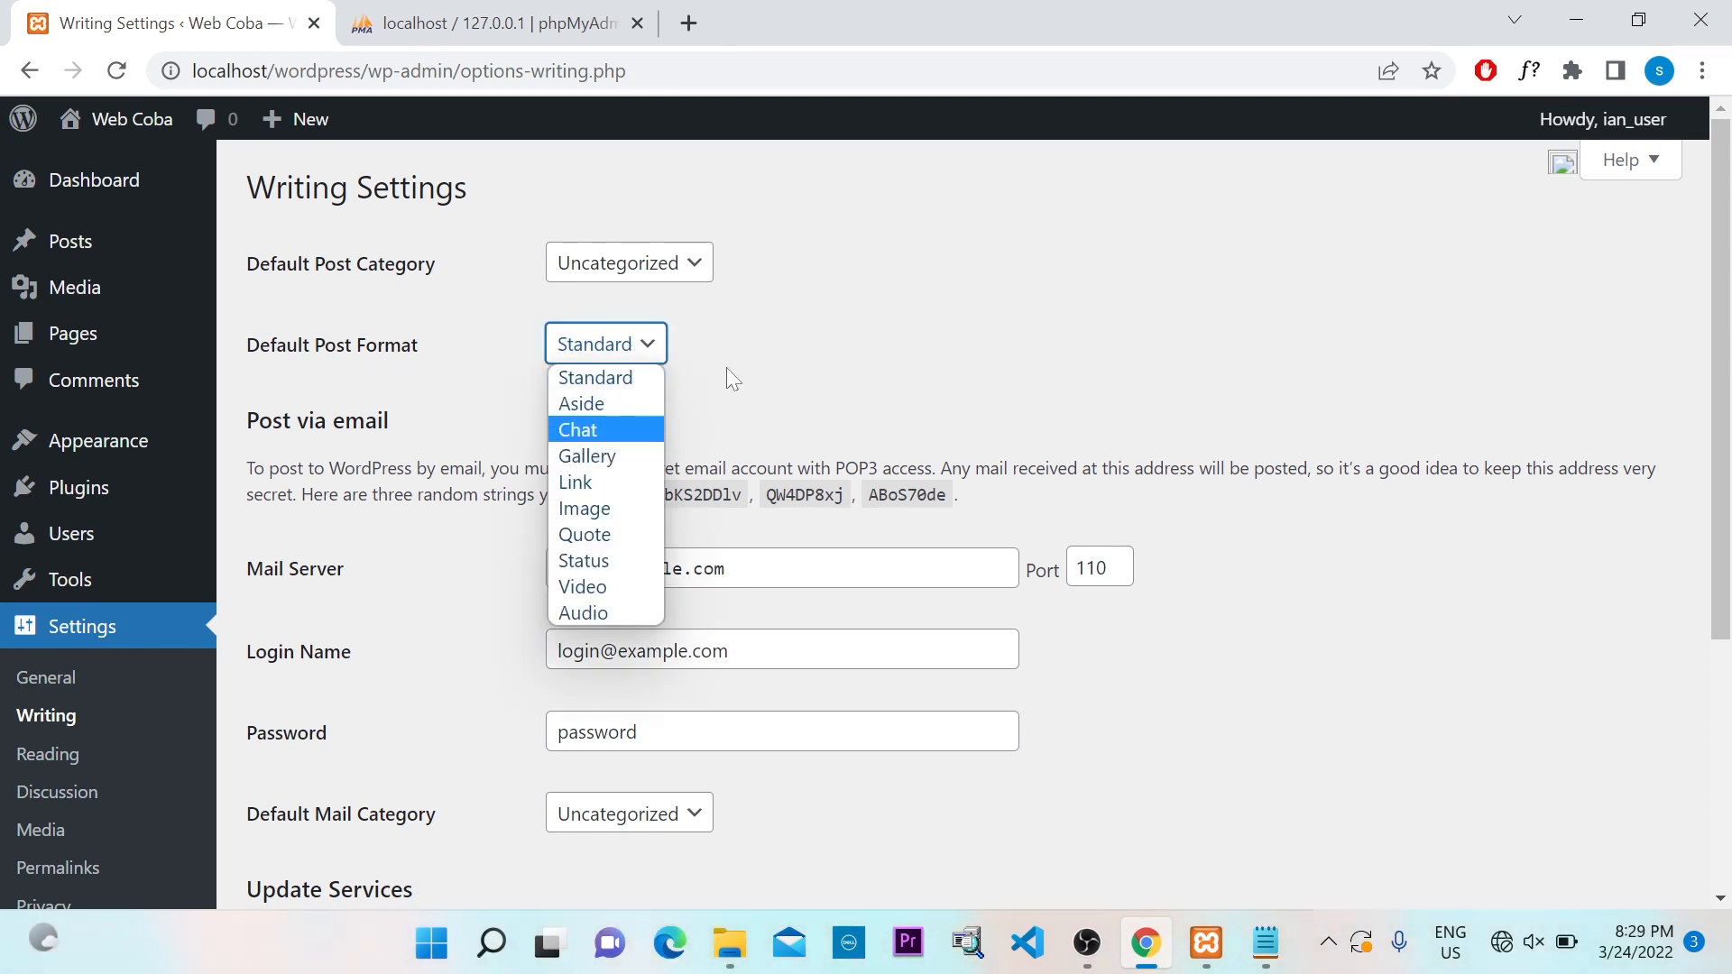
{"action": "left_click", "coordinate": [740, 348]}
{"action": "scroll", "coordinate": [738, 348], "scroll_direction": "down", "scroll_amount": 1}
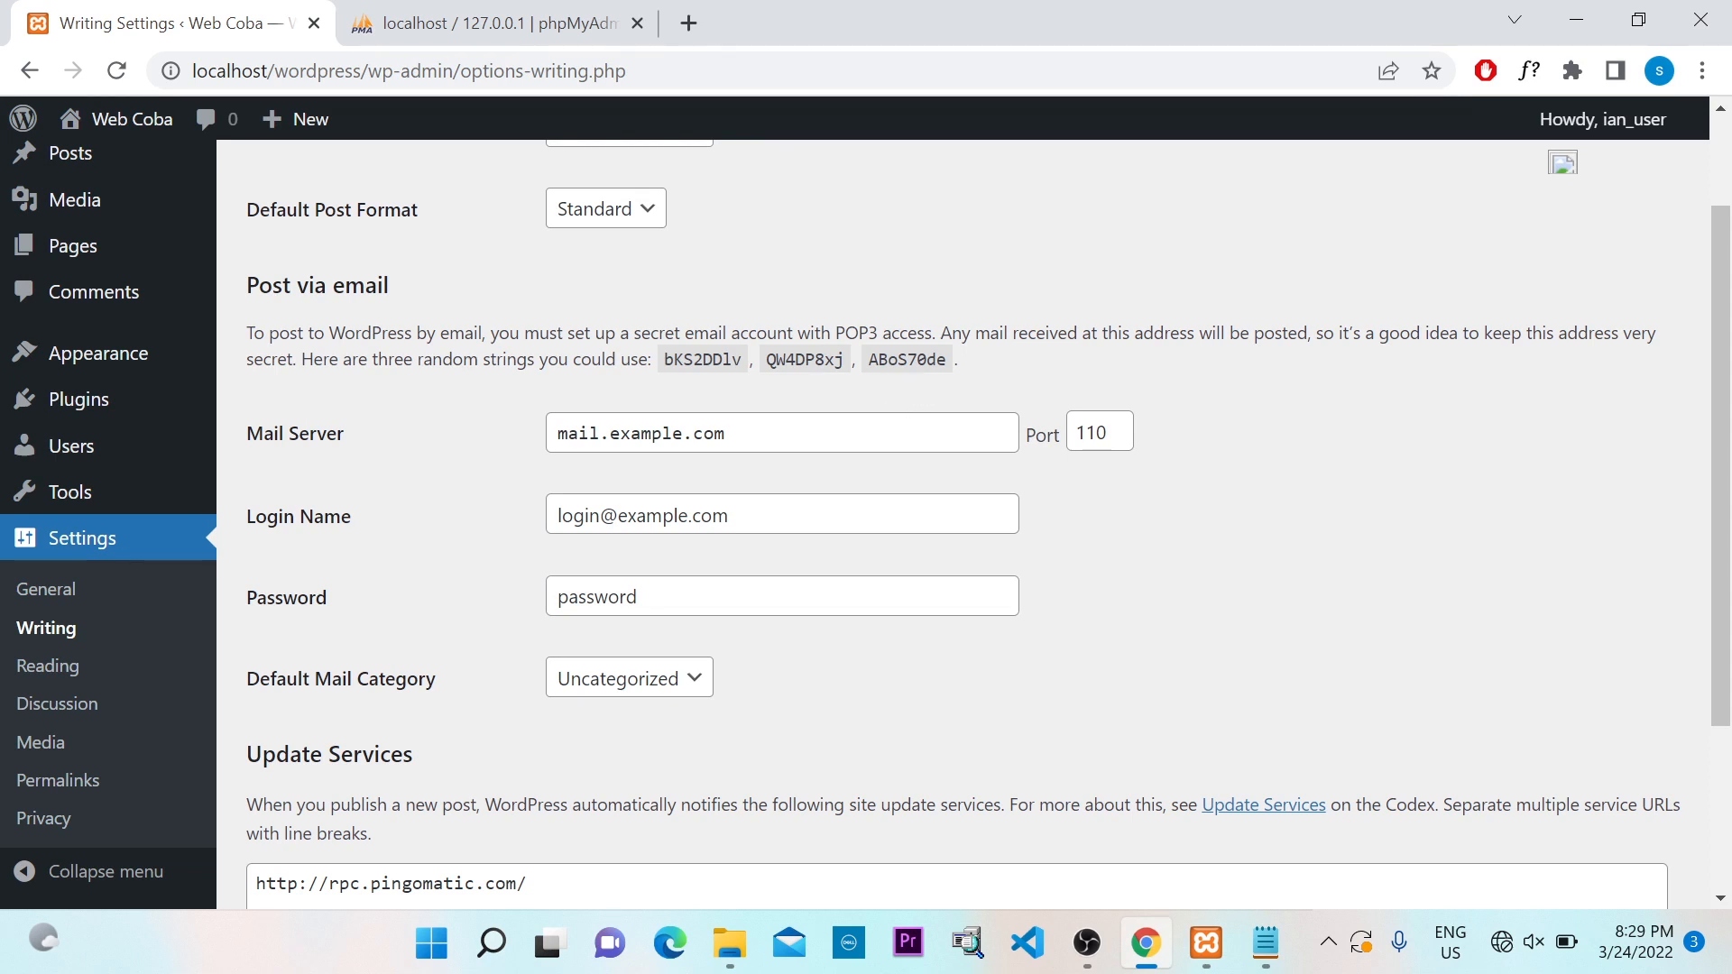
{"action": "scroll", "coordinate": [714, 411], "scroll_direction": "down", "scroll_amount": 1}
{"action": "scroll", "coordinate": [737, 403], "scroll_direction": "down", "scroll_amount": 1}
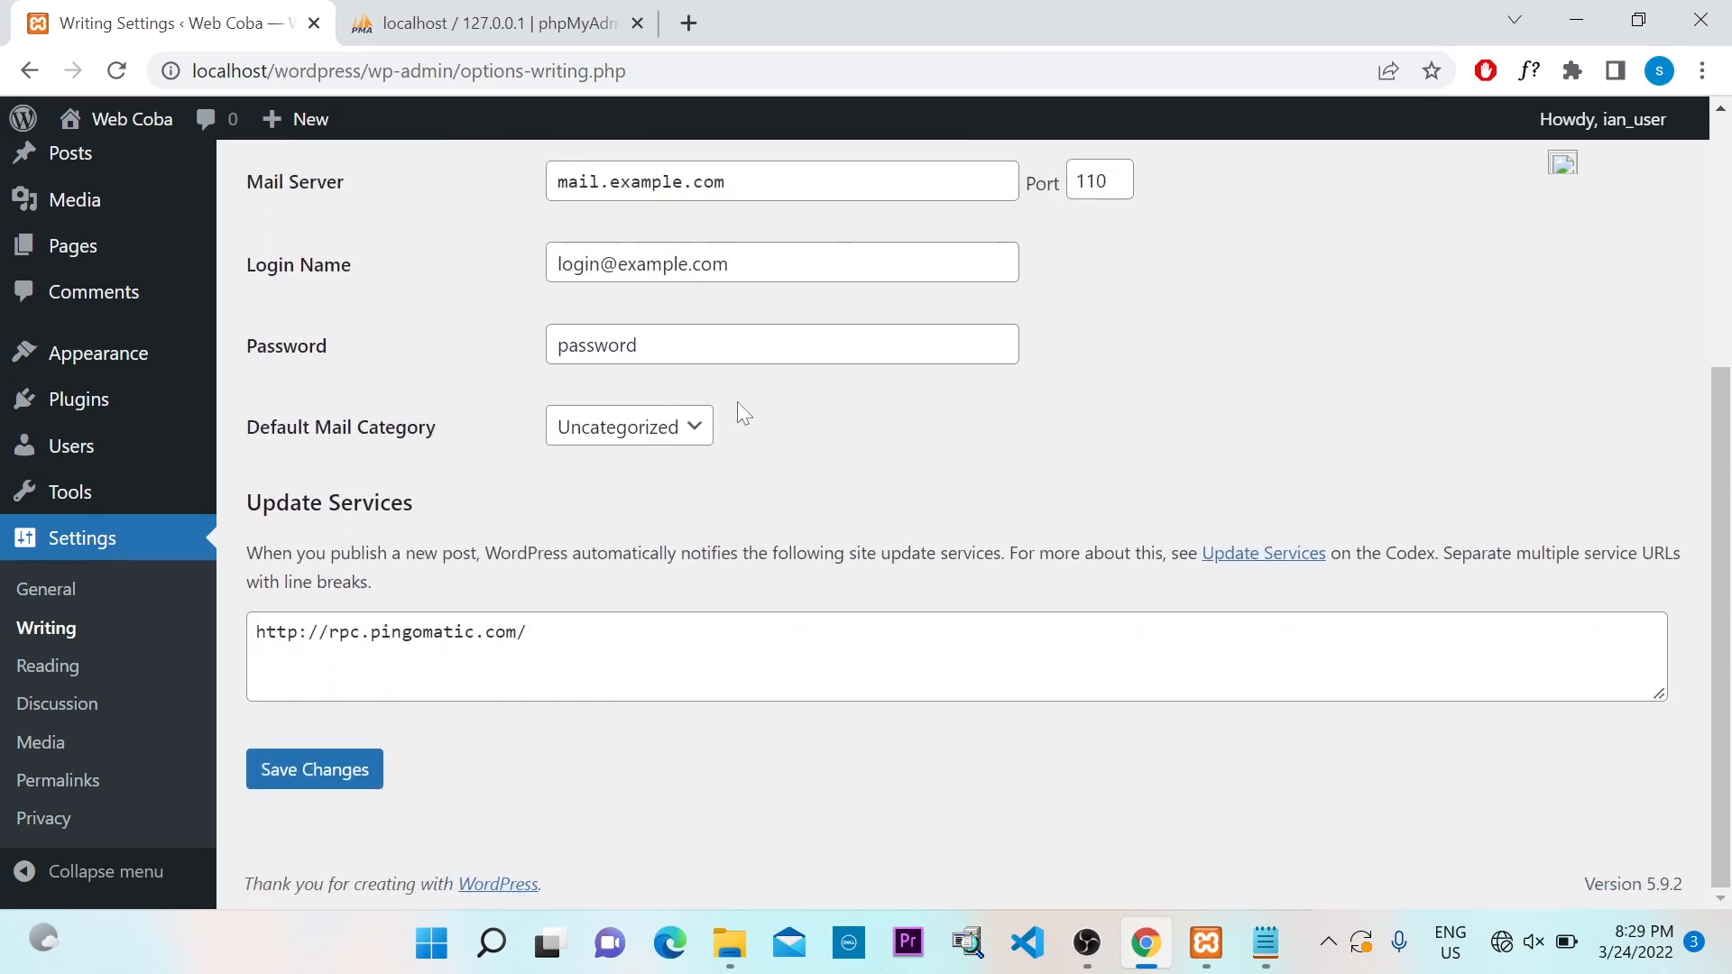
{"action": "scroll", "coordinate": [733, 402], "scroll_direction": "up", "scroll_amount": 1}
{"action": "scroll", "coordinate": [733, 403], "scroll_direction": "down", "scroll_amount": 1}
Open Reading Settings and review the homepage option showing latest posts
{"action": "left_click", "coordinate": [74, 678]}
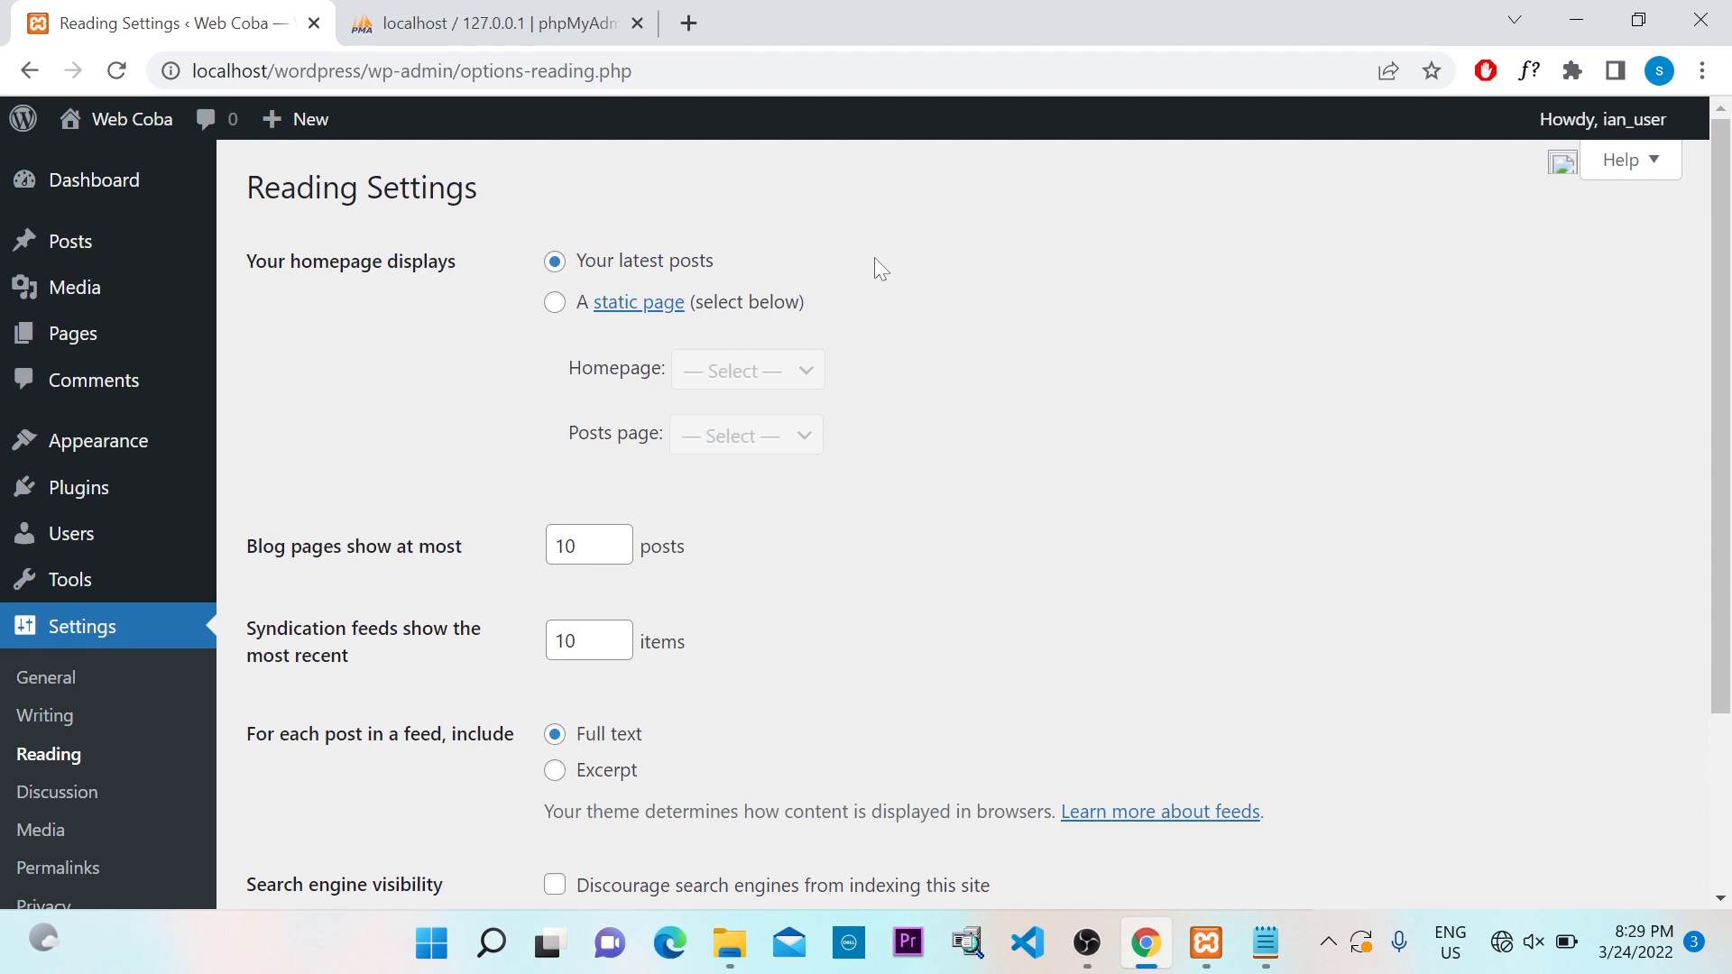
{"action": "scroll", "coordinate": [988, 273], "scroll_direction": "down", "scroll_amount": 1}
{"action": "scroll", "coordinate": [988, 273], "scroll_direction": "up", "scroll_amount": 1}
{"action": "left_click_drag", "start_coordinate": [254, 266], "coordinate": [453, 275]}
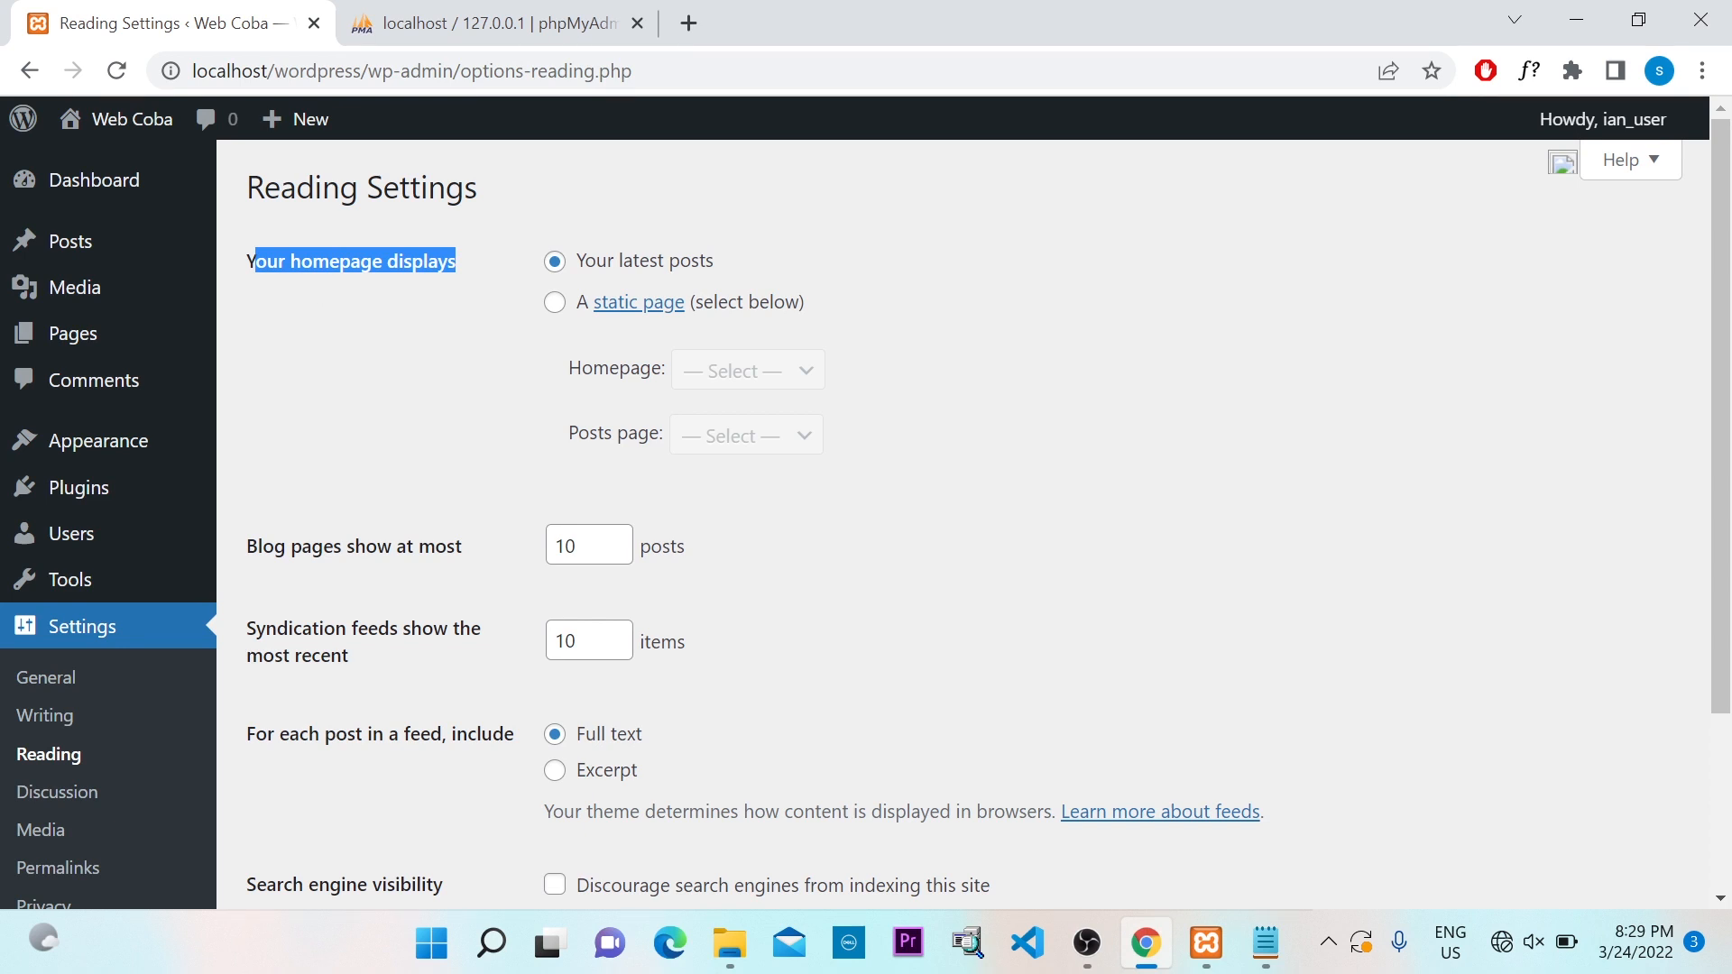
{"action": "left_click", "coordinate": [453, 289]}
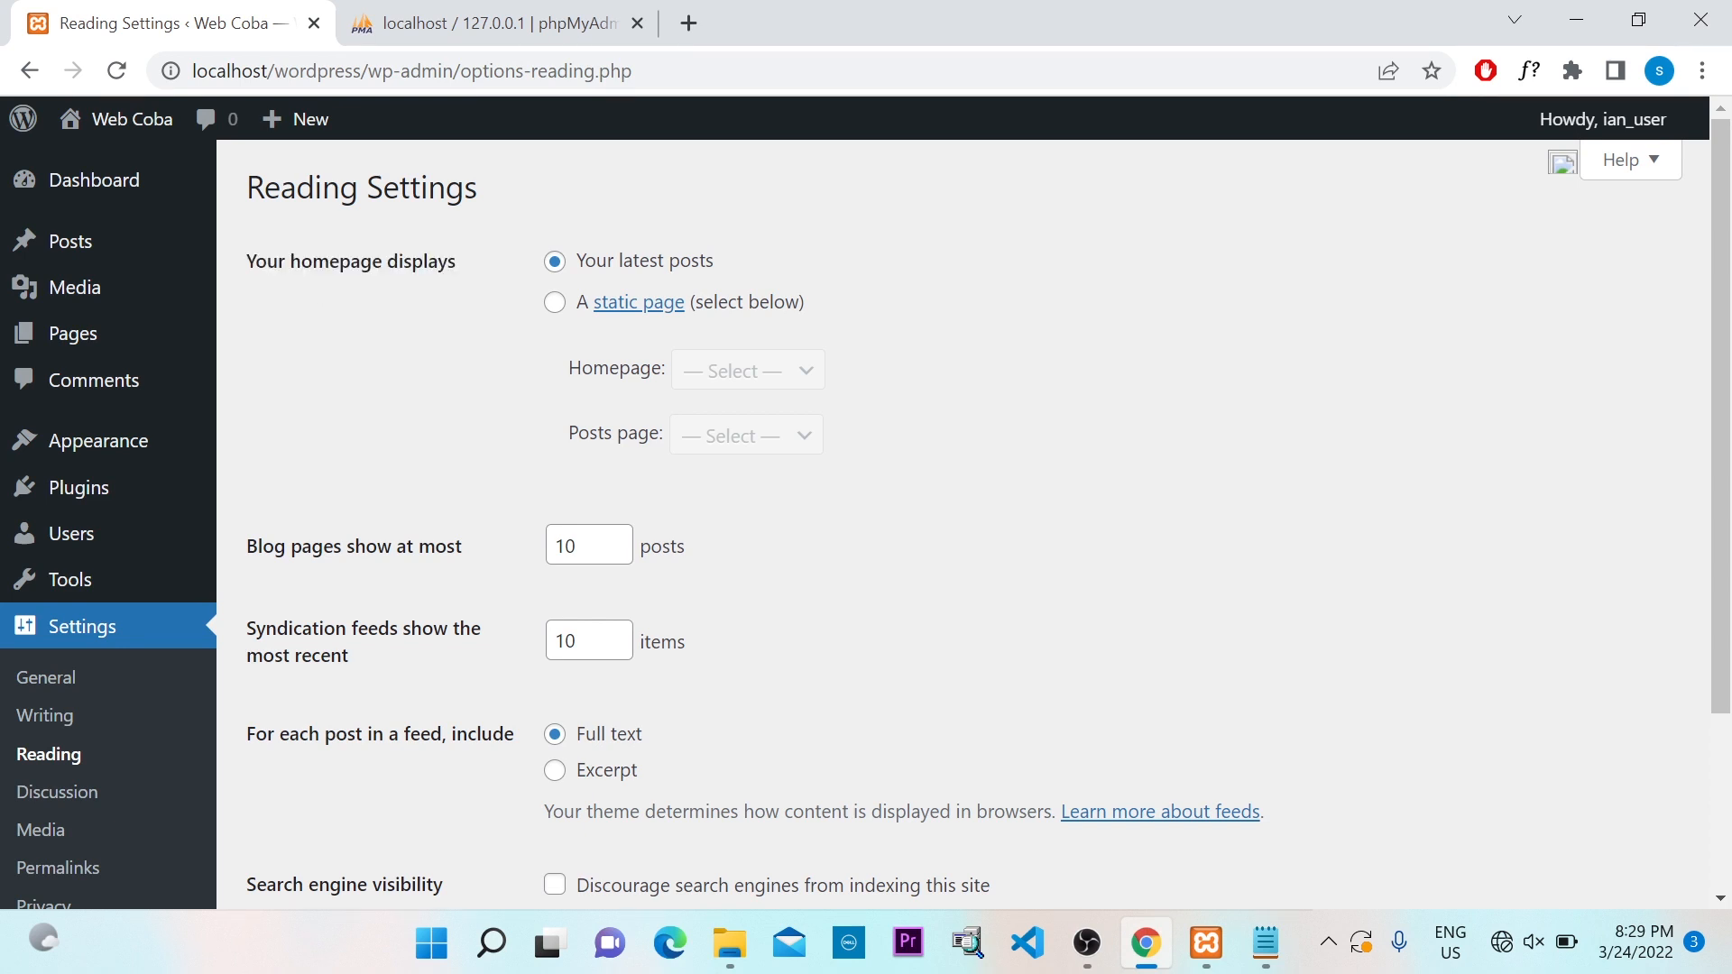
{"action": "left_click_drag", "start_coordinate": [300, 263], "coordinate": [382, 264]}
{"action": "left_click", "coordinate": [415, 284]}
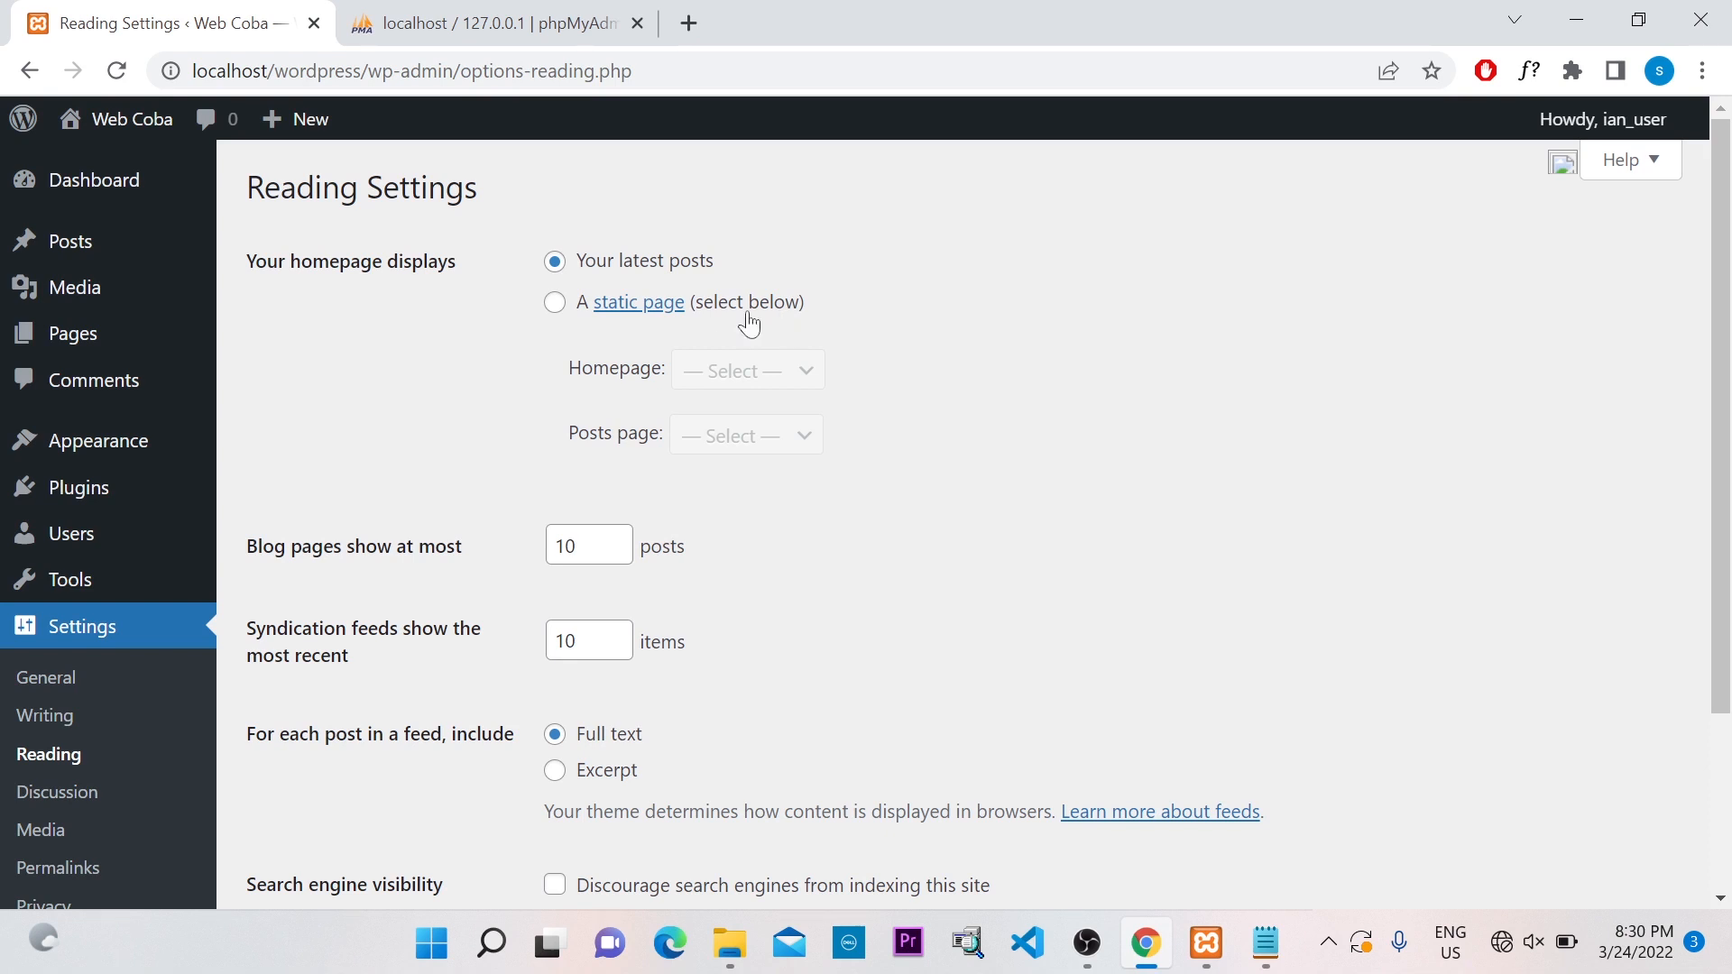
{"action": "scroll", "coordinate": [717, 361], "scroll_direction": "down", "scroll_amount": 2}
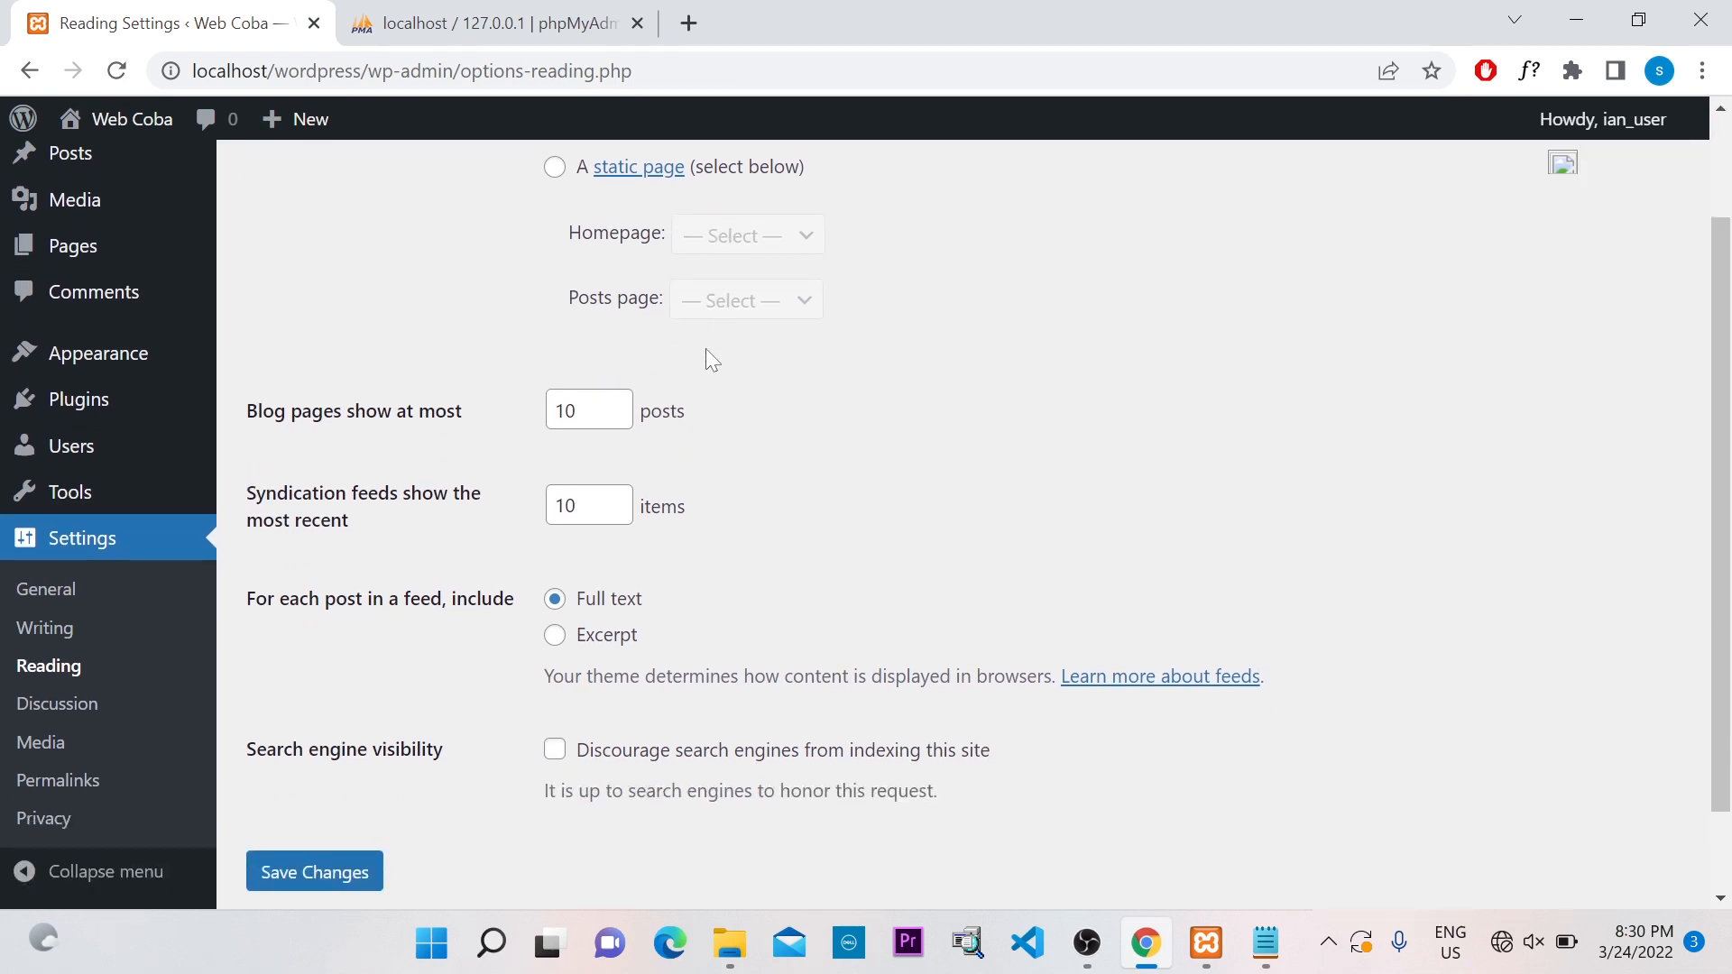
{"action": "scroll", "coordinate": [705, 348], "scroll_direction": "up", "scroll_amount": 2}
{"action": "scroll", "coordinate": [780, 321], "scroll_direction": "up", "scroll_amount": 1}
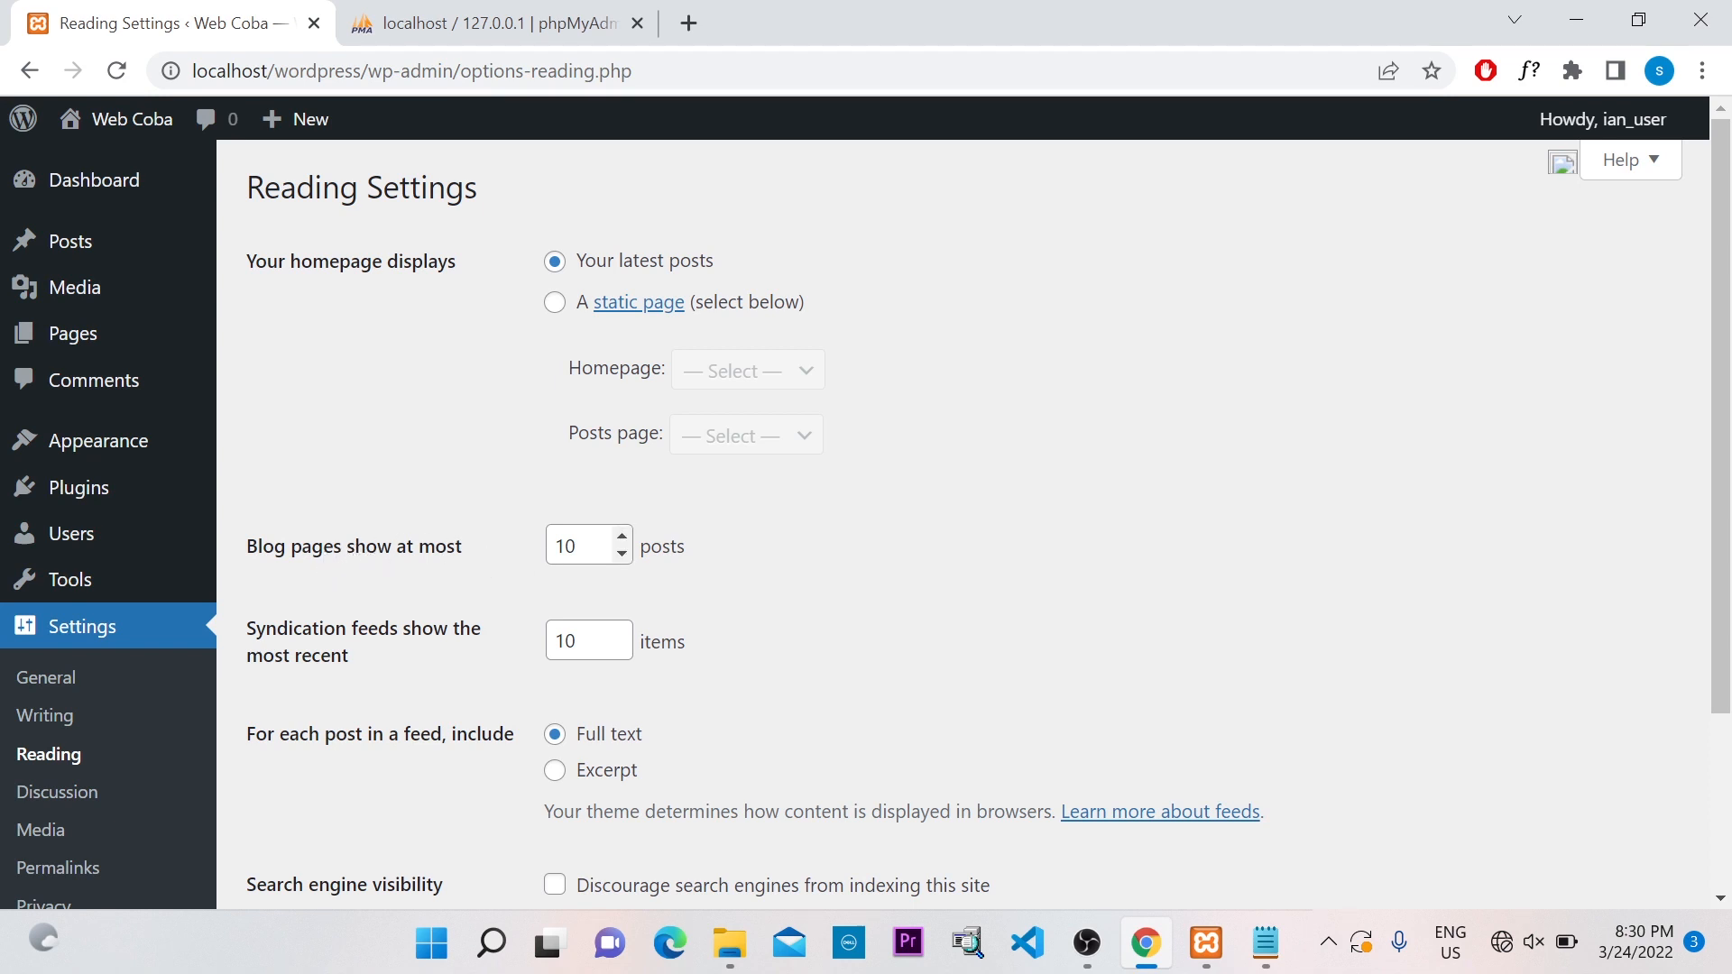
Try the Blog pages spinner, return it to 10 posts, and save the reading settings
{"action": "left_click", "coordinate": [621, 536]}
{"action": "left_click", "coordinate": [622, 555]}
{"action": "left_click", "coordinate": [622, 556]}
{"action": "left_click", "coordinate": [622, 555]}
{"action": "left_click", "coordinate": [622, 555]}
{"action": "left_click", "coordinate": [623, 554]}
{"action": "left_click", "coordinate": [622, 554]}
{"action": "left_click", "coordinate": [622, 538]}
{"action": "left_click", "coordinate": [622, 537]}
{"action": "left_click", "coordinate": [622, 537]}
{"action": "left_click", "coordinate": [622, 537]}
{"action": "left_click", "coordinate": [690, 550]}
{"action": "scroll", "coordinate": [785, 505], "scroll_direction": "down", "scroll_amount": 1}
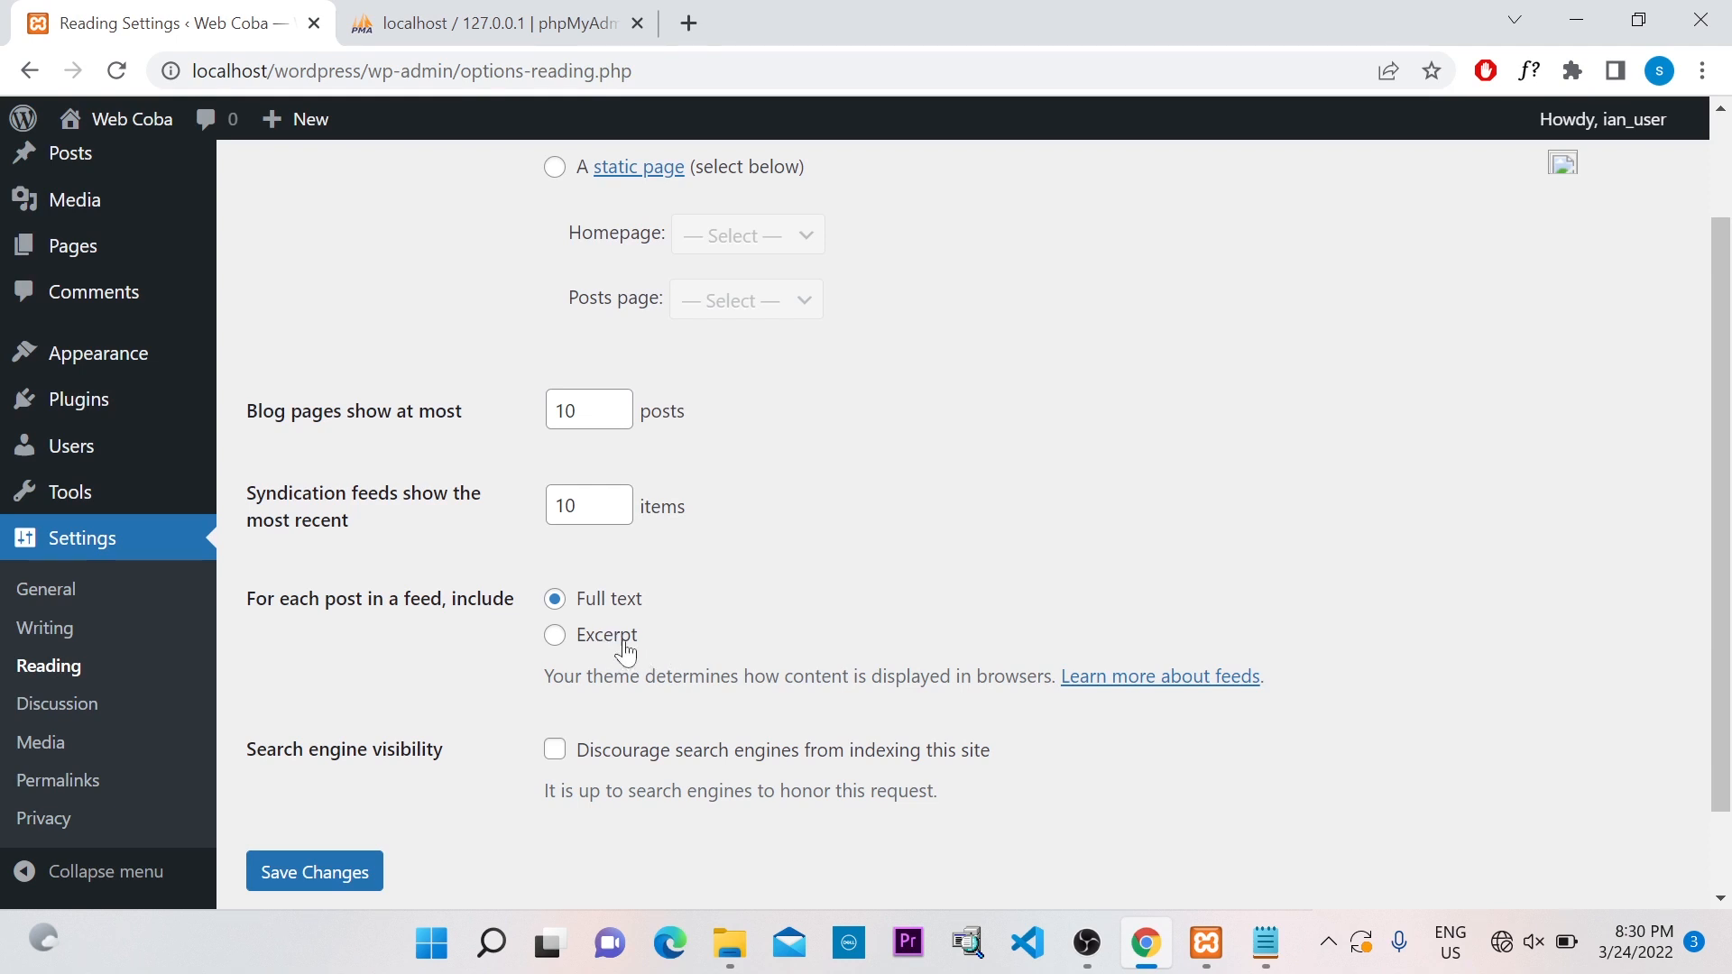
{"action": "scroll", "coordinate": [794, 565], "scroll_direction": "down", "scroll_amount": 1}
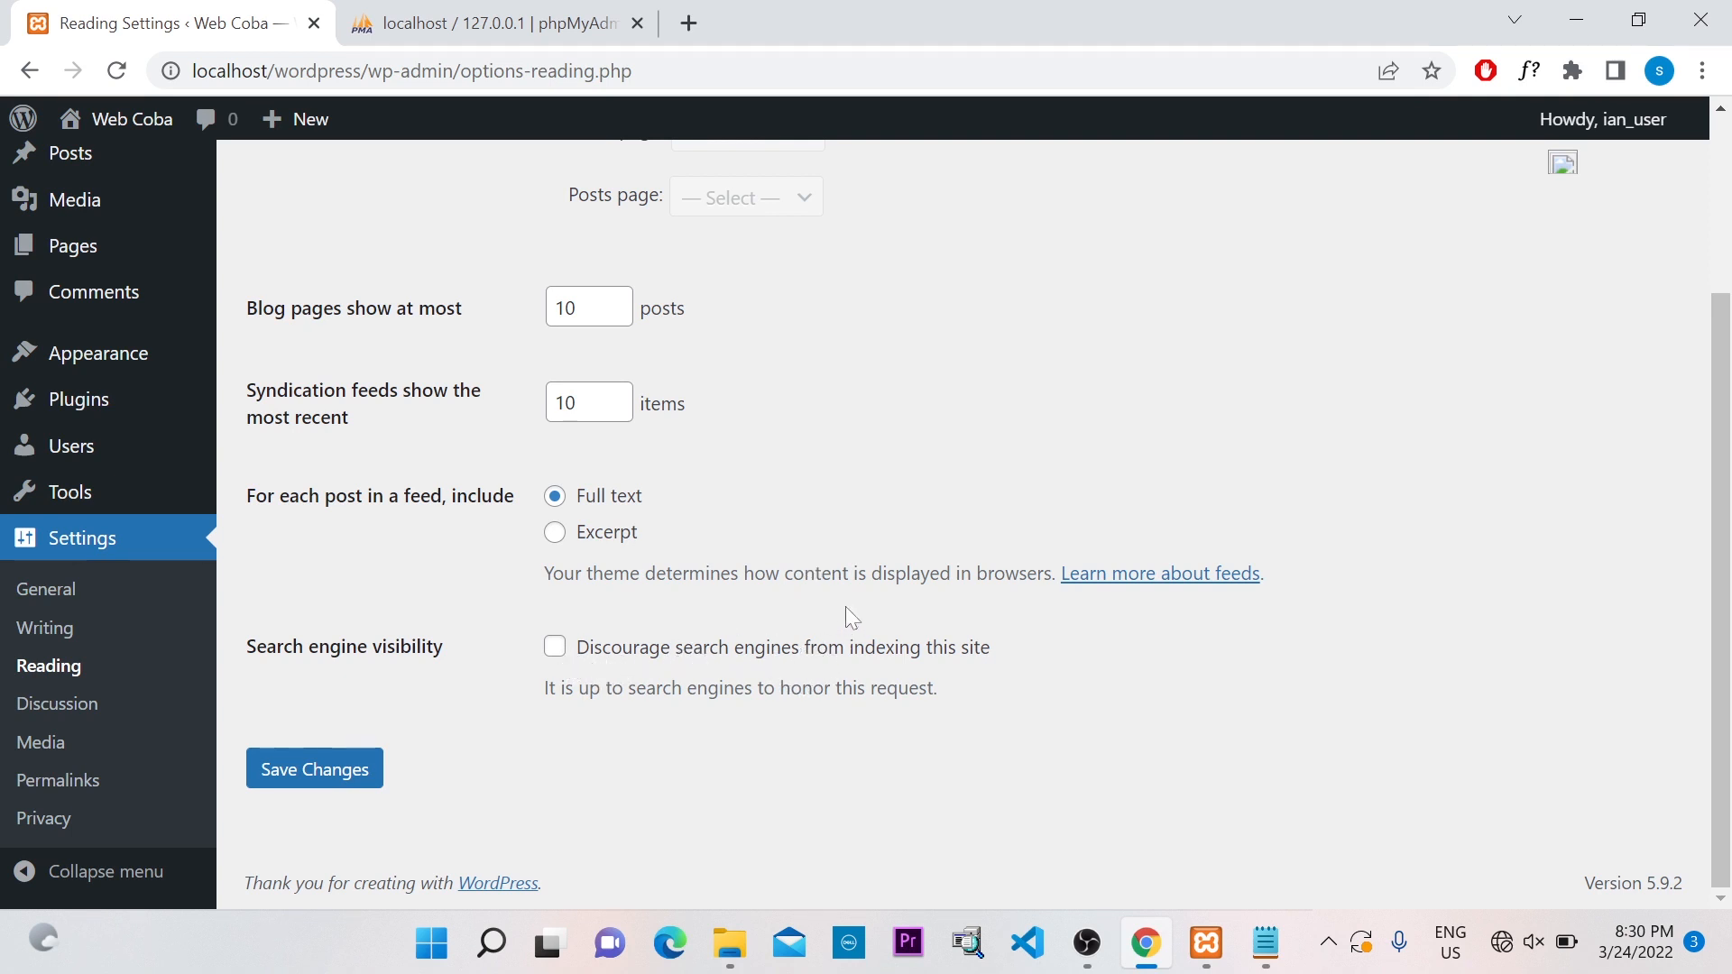
{"action": "left_click", "coordinate": [335, 777]}
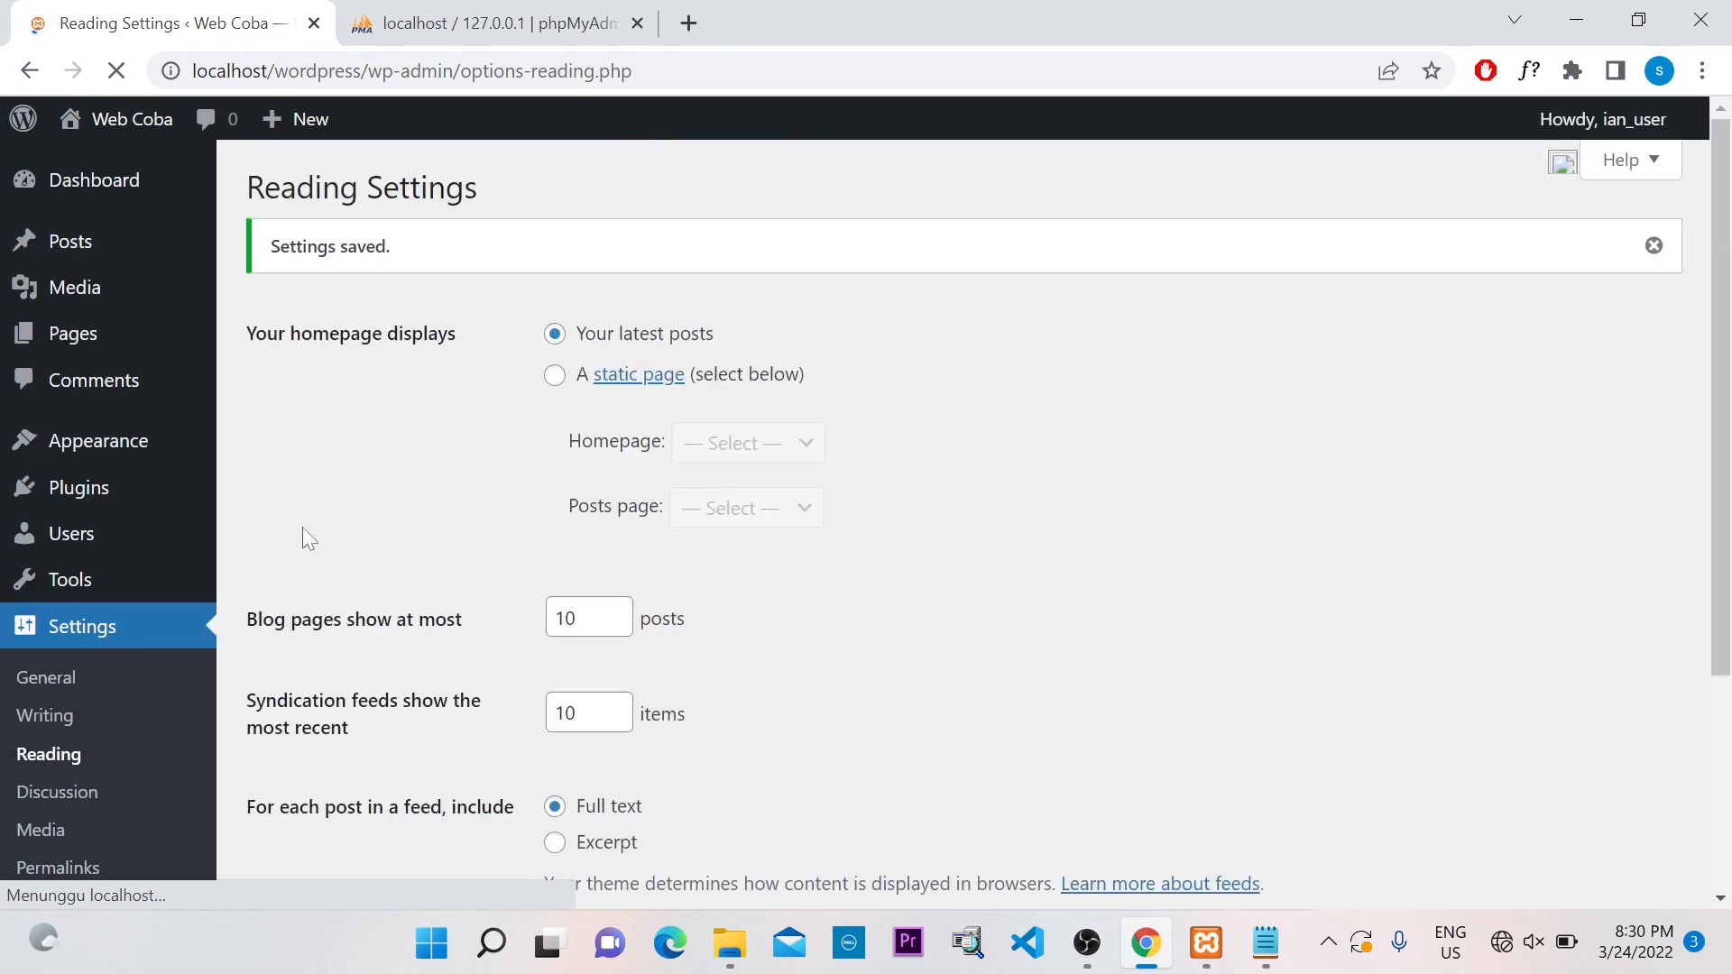
{"action": "scroll", "coordinate": [107, 615], "scroll_direction": "down", "scroll_amount": 2}
{"action": "left_click", "coordinate": [74, 712]}
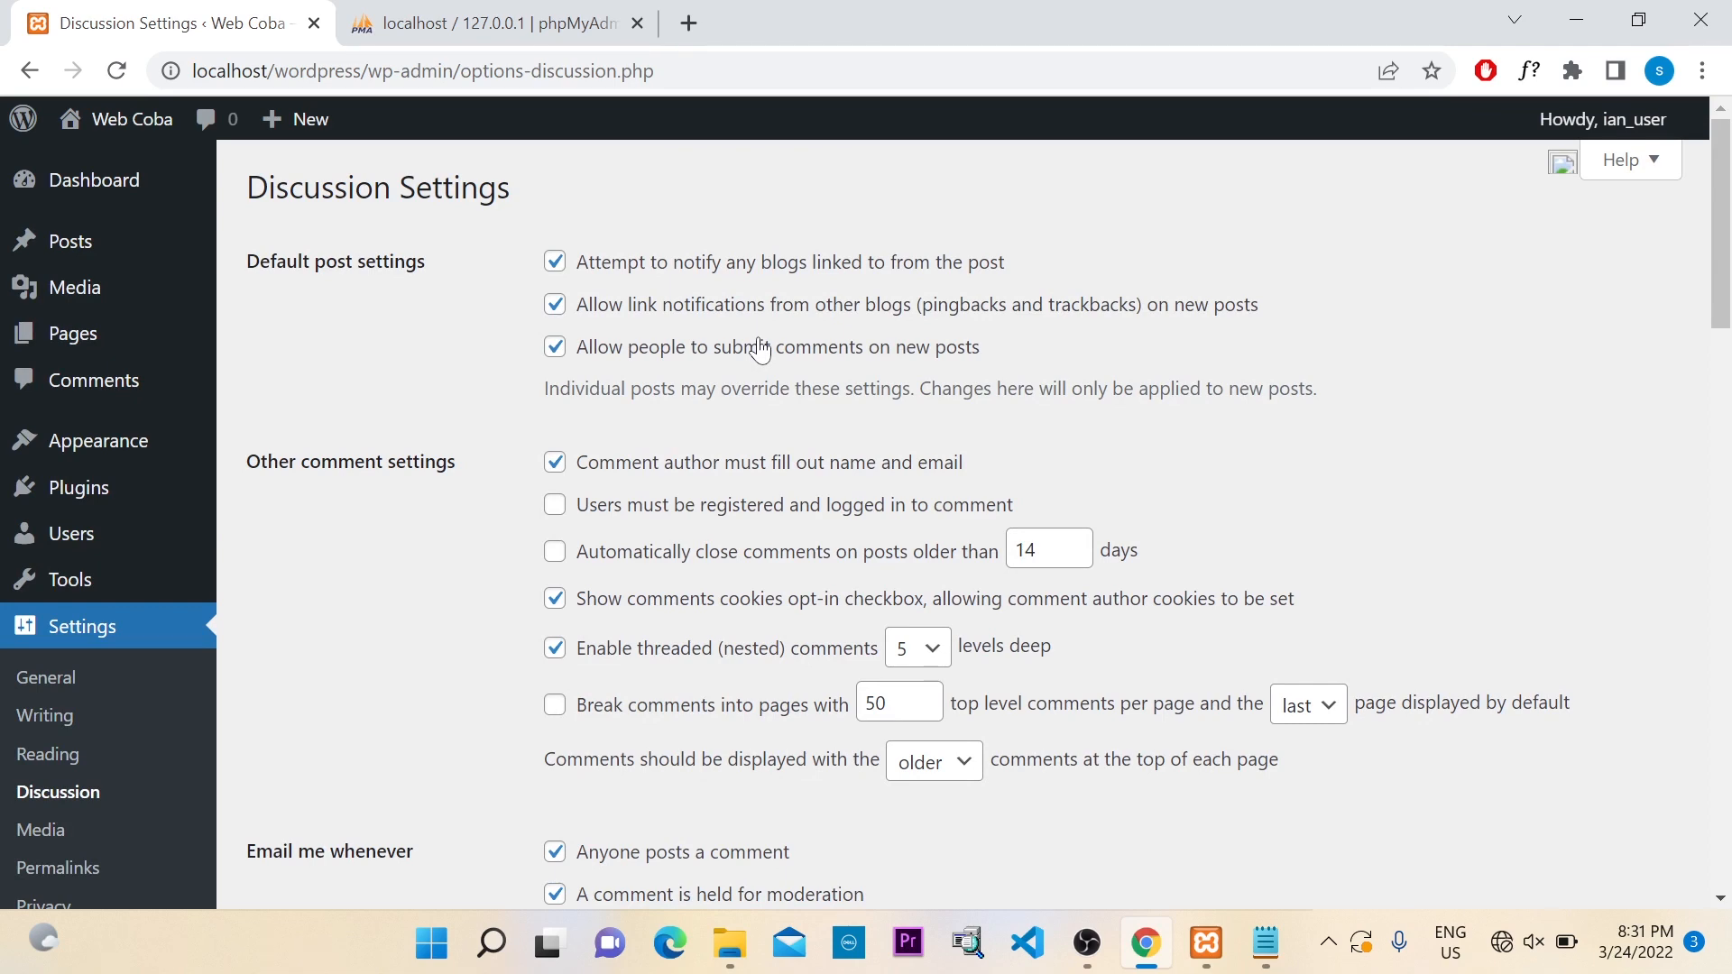
{"action": "scroll", "coordinate": [761, 349], "scroll_direction": "down", "scroll_amount": 2}
{"action": "scroll", "coordinate": [756, 342], "scroll_direction": "down", "scroll_amount": 5}
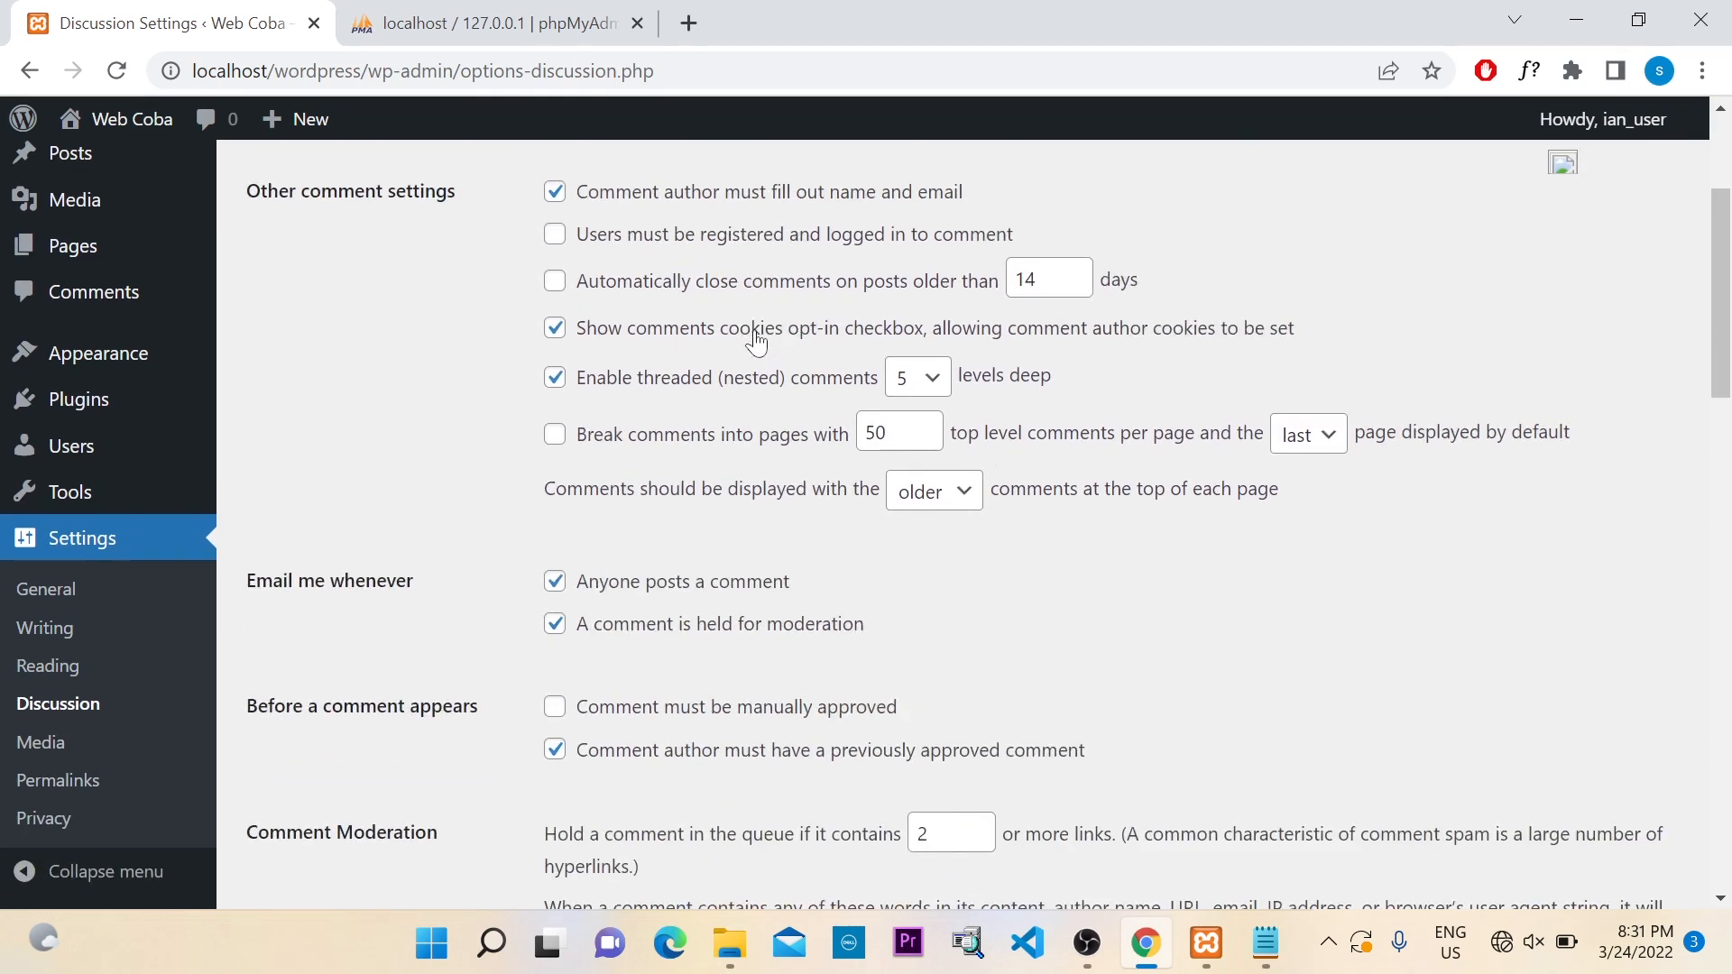
{"action": "scroll", "coordinate": [753, 339], "scroll_direction": "down", "scroll_amount": 2}
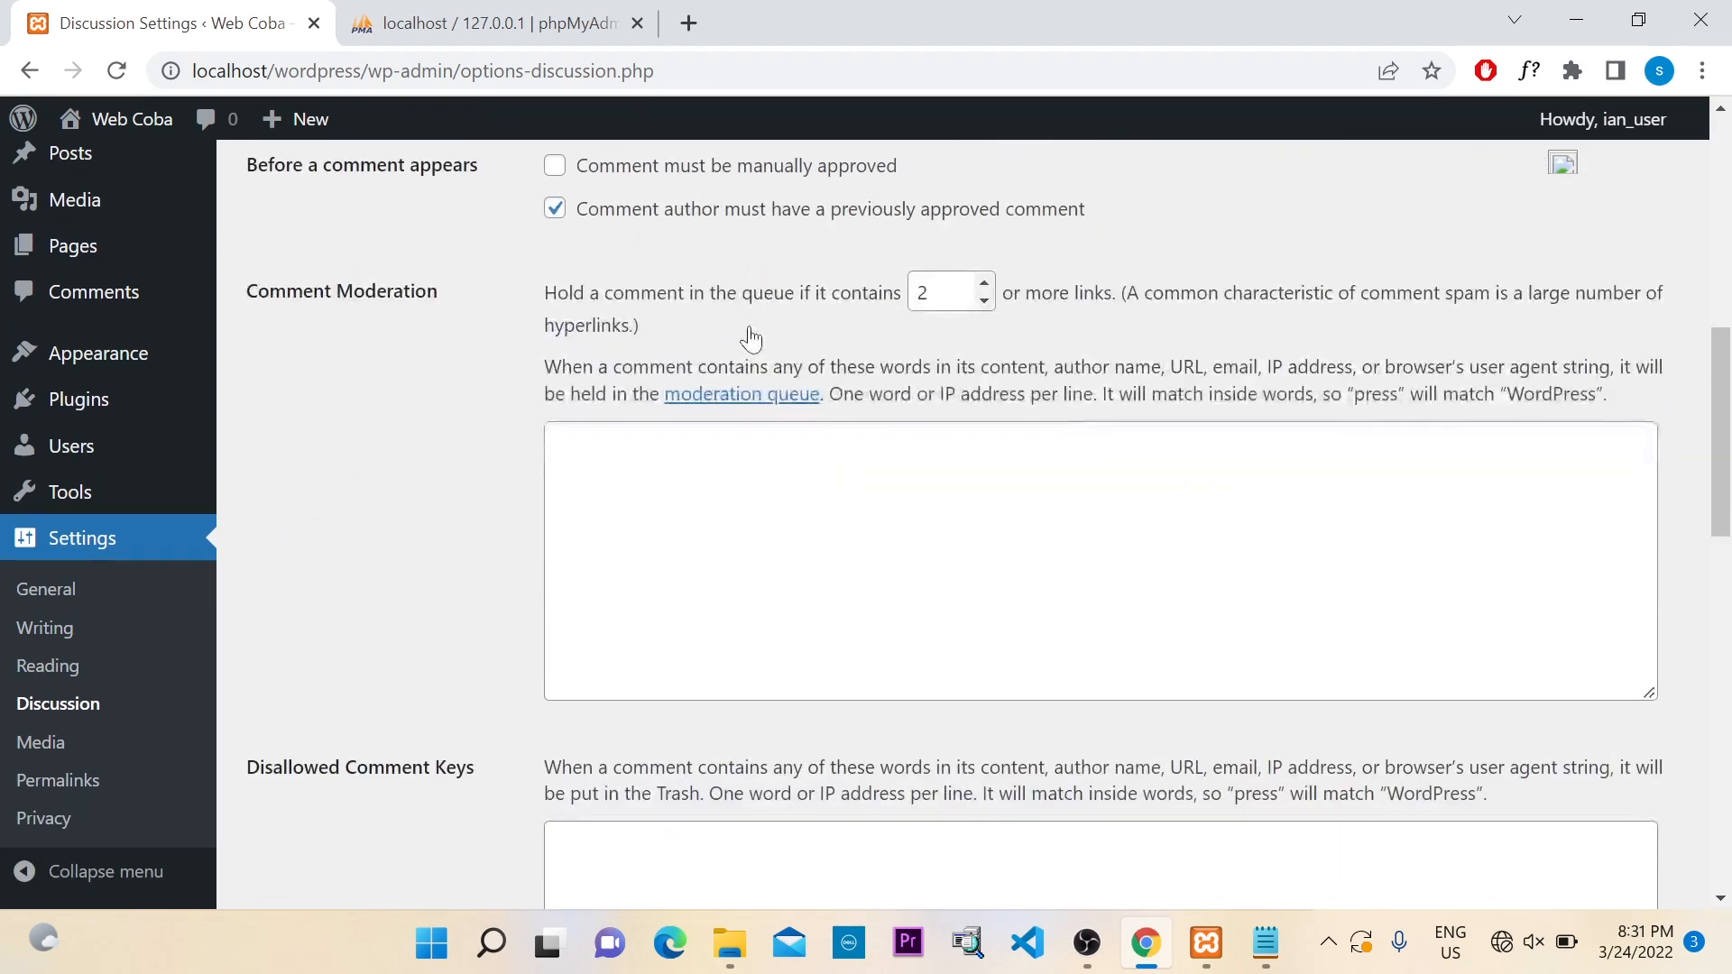
{"action": "scroll", "coordinate": [750, 339], "scroll_direction": "down", "scroll_amount": 1}
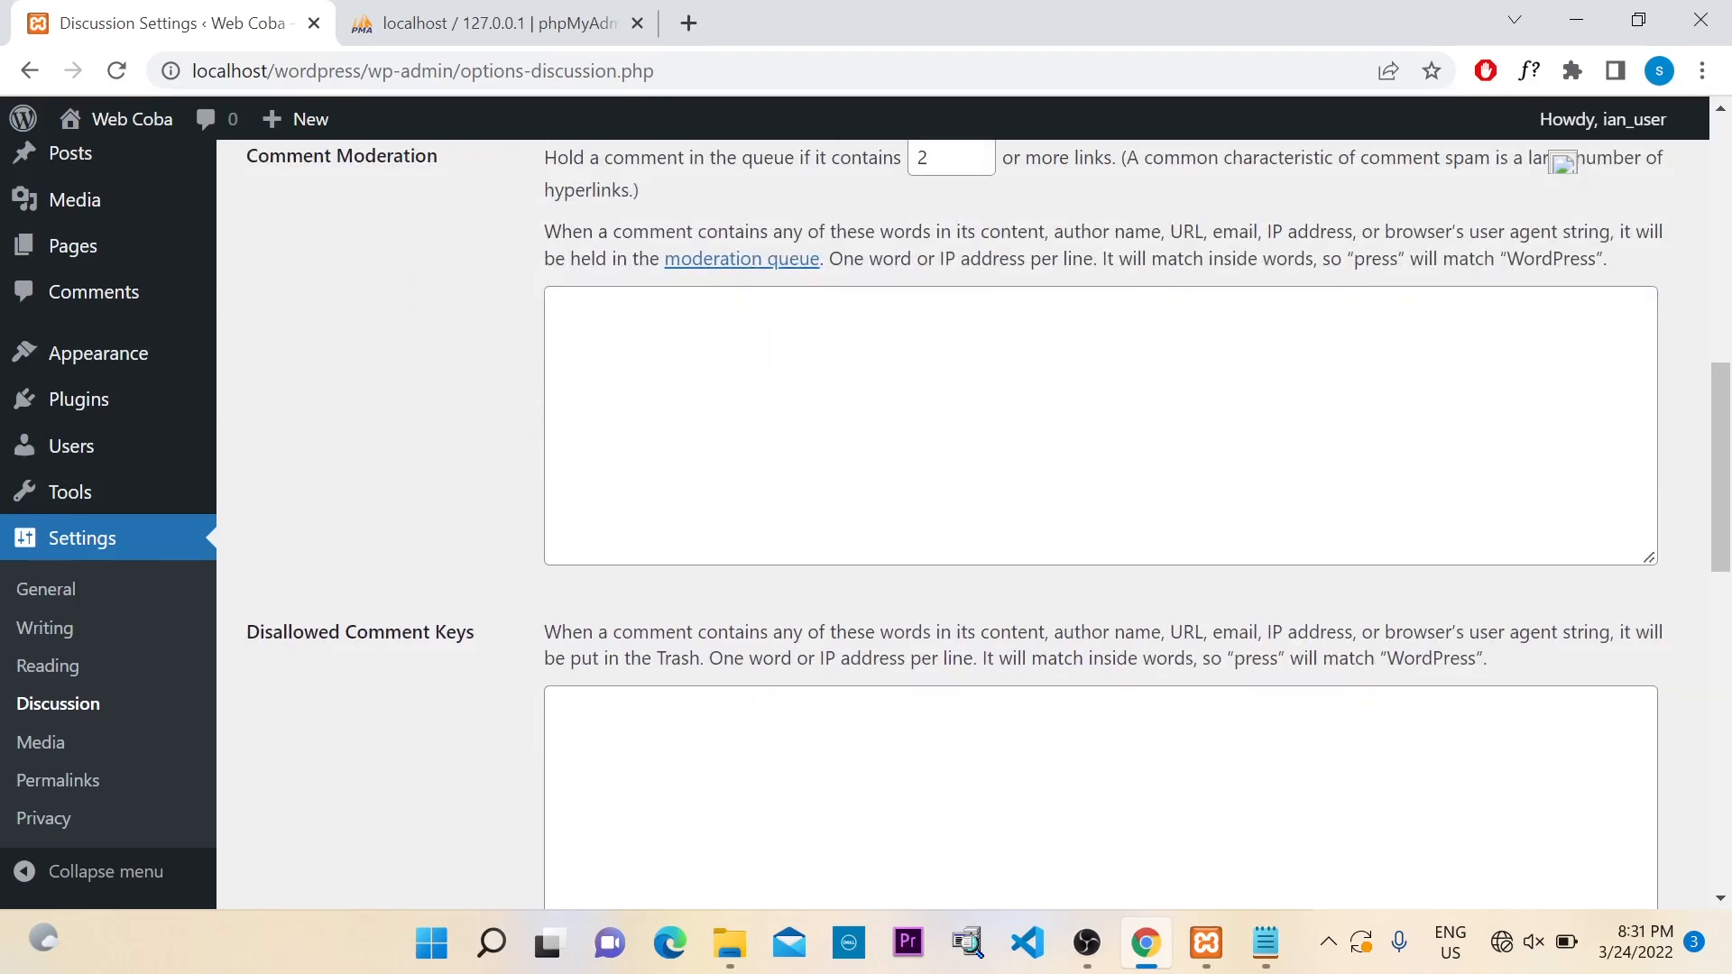
{"action": "scroll", "coordinate": [726, 330], "scroll_direction": "down", "scroll_amount": 9}
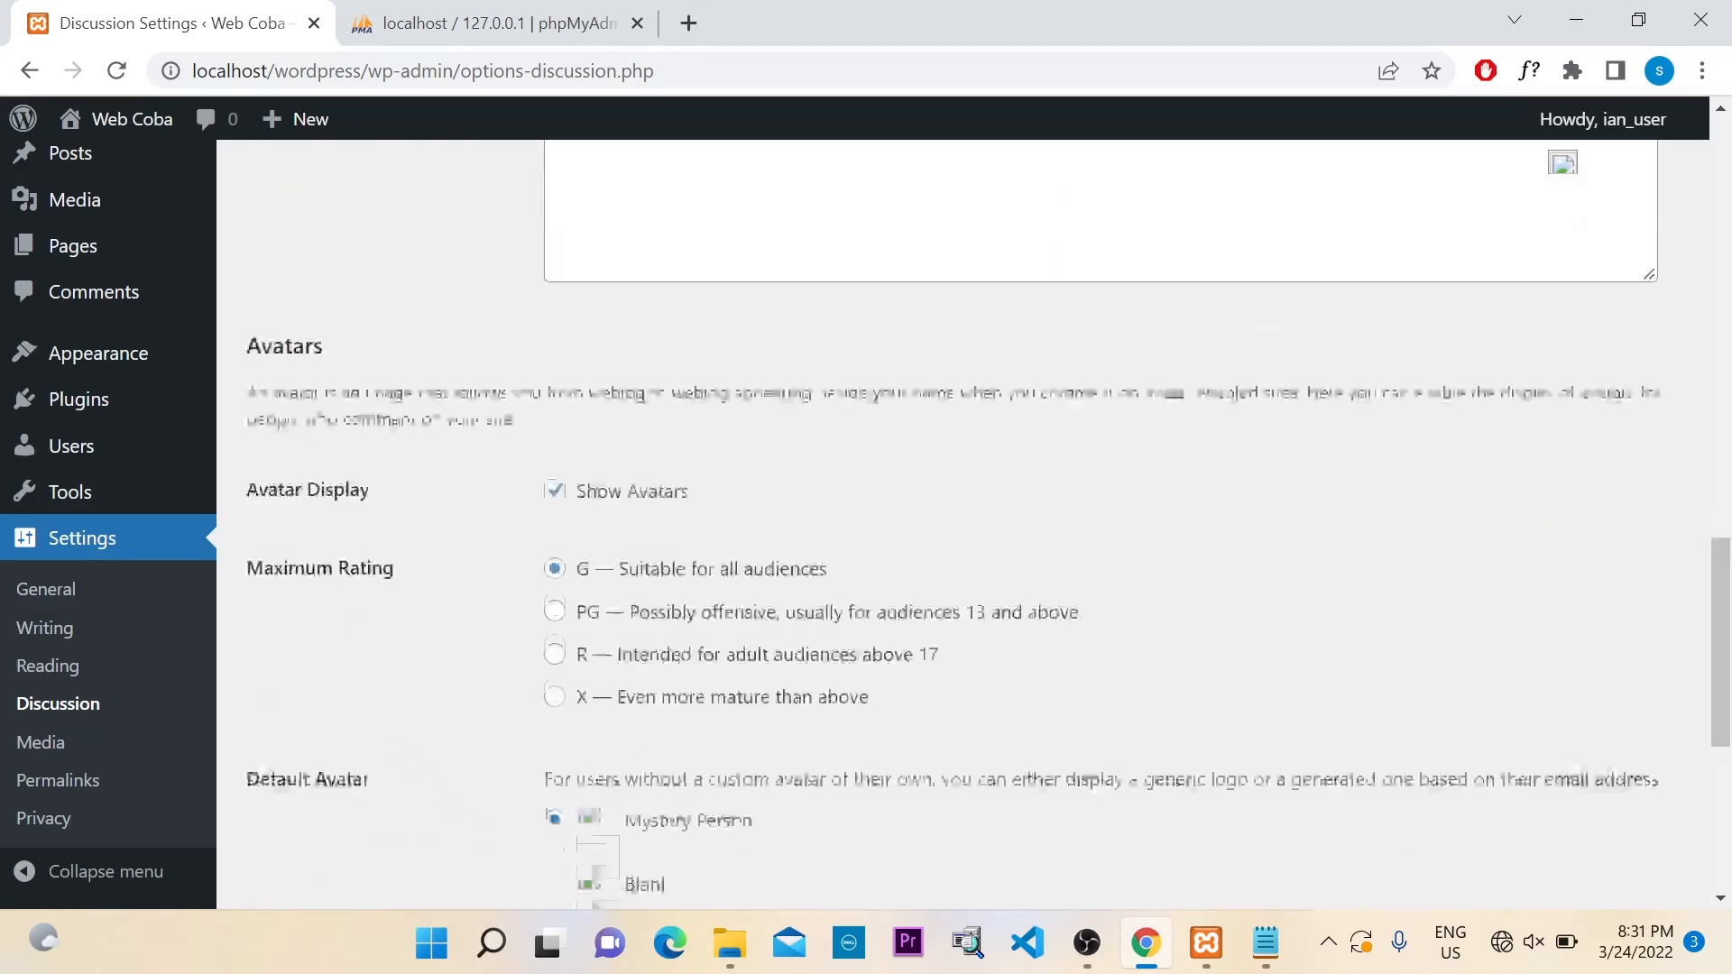
{"action": "scroll", "coordinate": [711, 313], "scroll_direction": "down", "scroll_amount": 5}
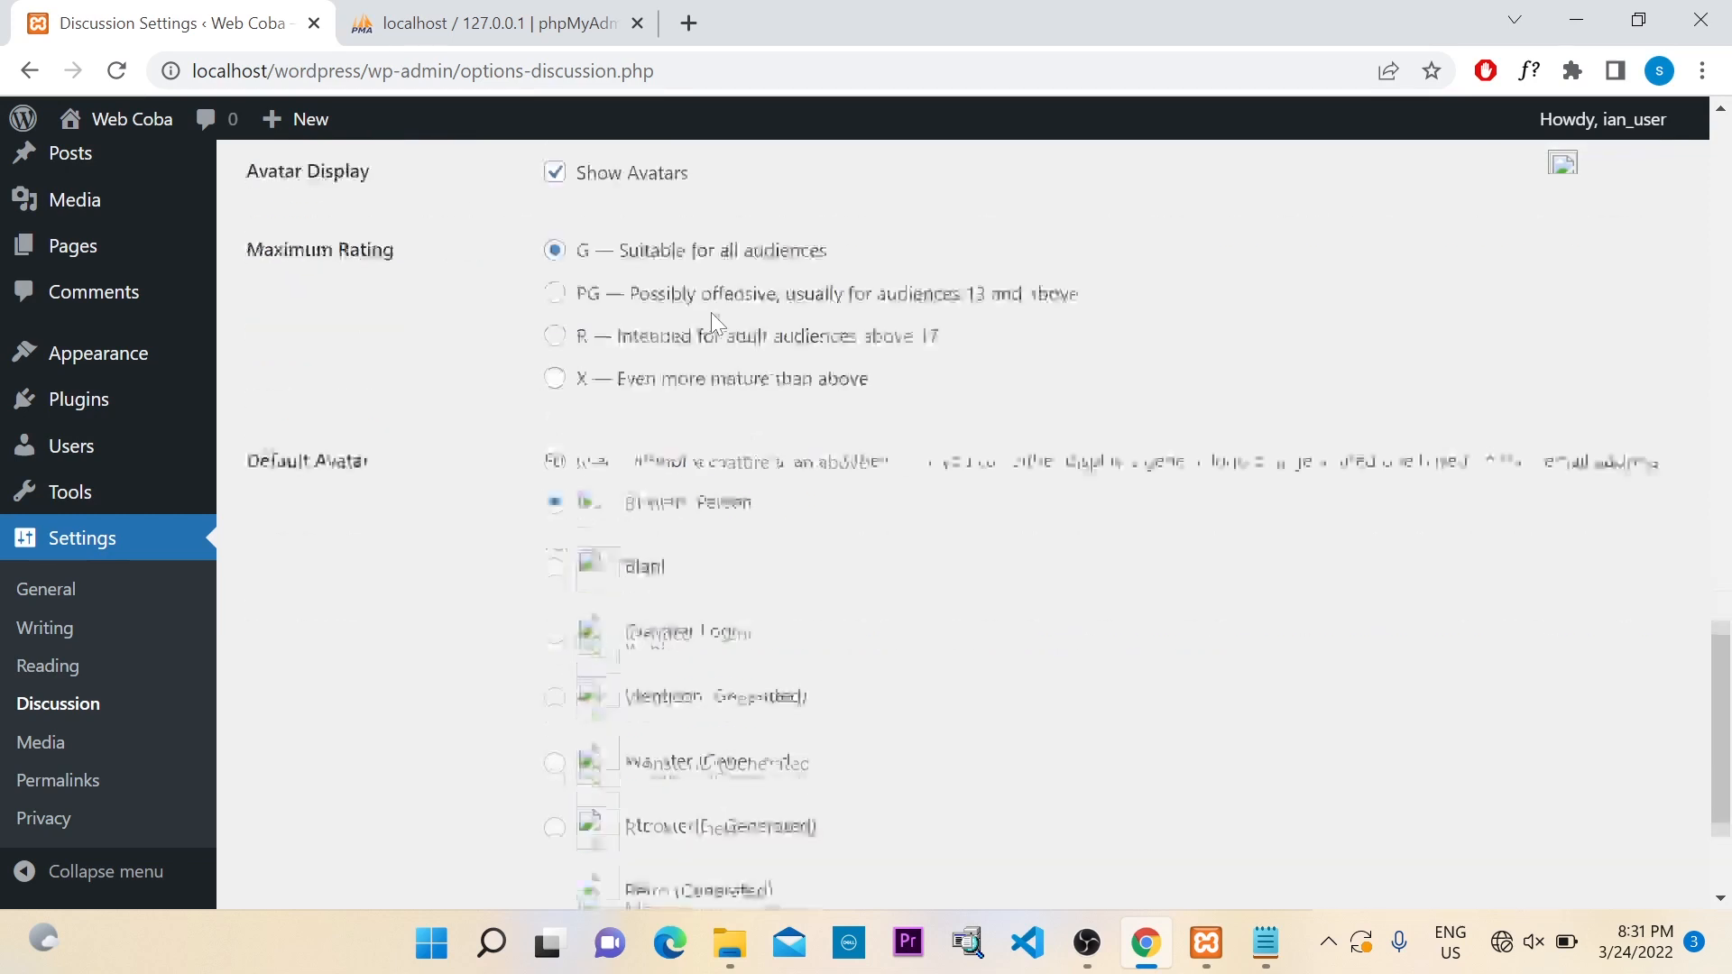
Review Media Settings: thumbnail 150×150 cropped, medium 300×300, large 1024×1024
{"action": "left_click", "coordinate": [55, 756]}
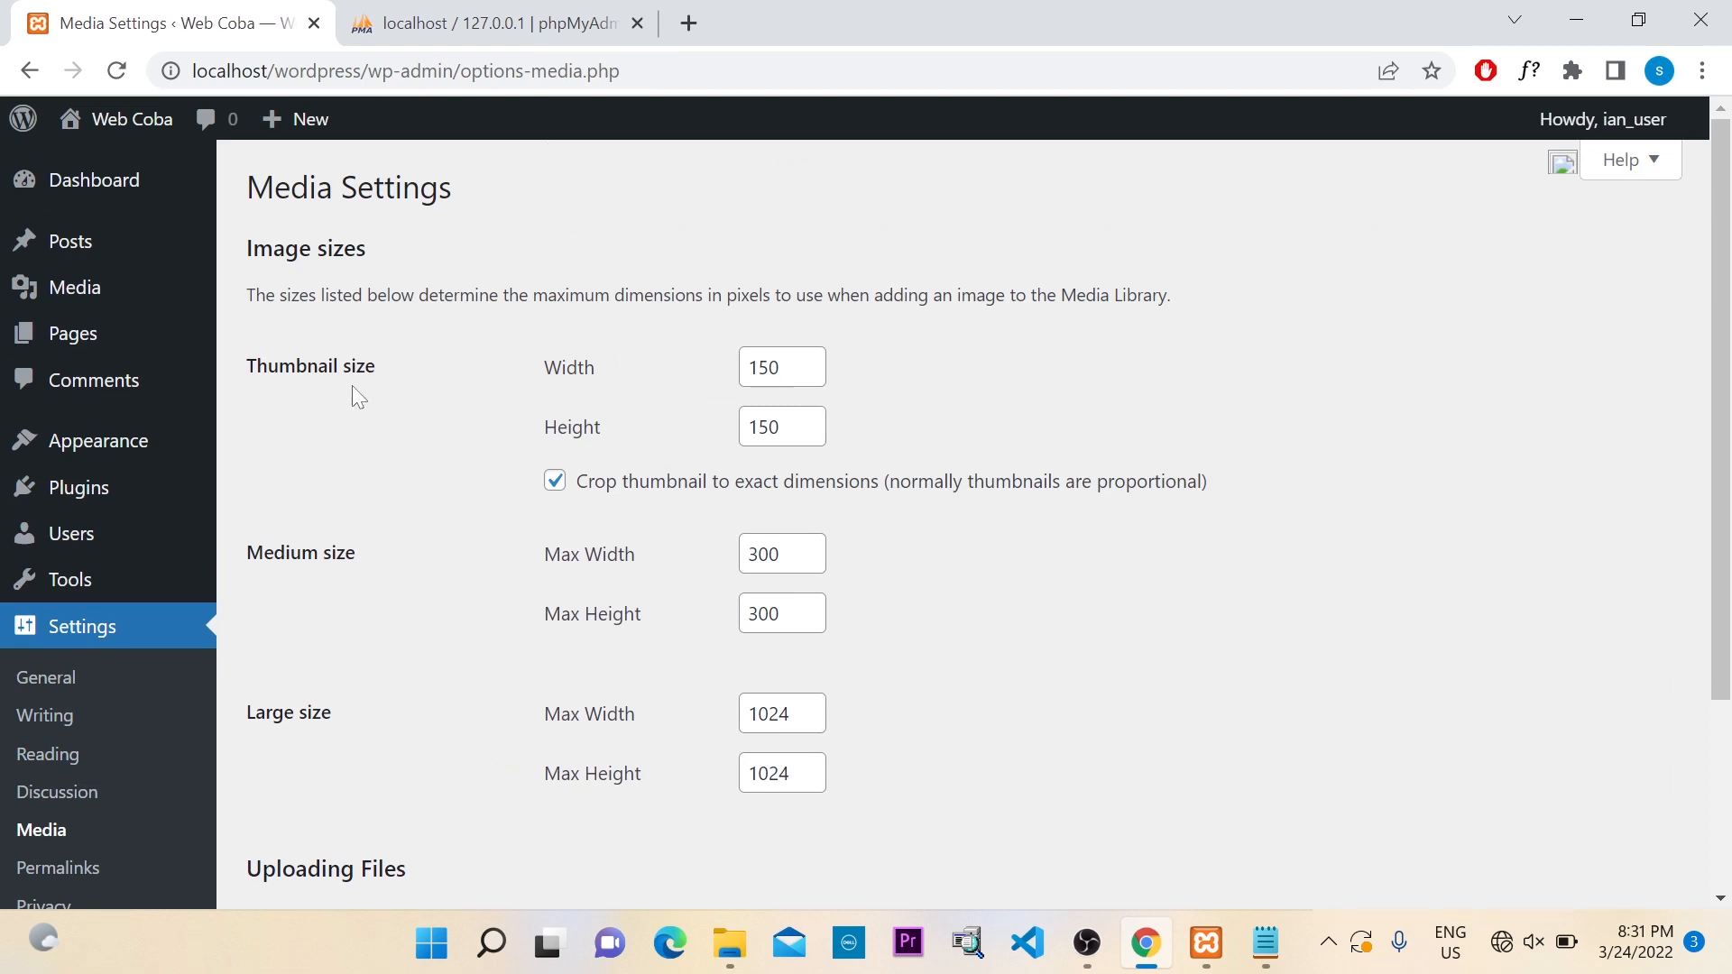
{"action": "scroll", "coordinate": [361, 379], "scroll_direction": "down", "scroll_amount": 1}
{"action": "scroll", "coordinate": [442, 380], "scroll_direction": "up", "scroll_amount": 1}
{"action": "left_click", "coordinate": [563, 370]}
{"action": "left_click_drag", "start_coordinate": [246, 365], "coordinate": [385, 386]}
{"action": "left_click", "coordinate": [391, 366]}
{"action": "left_click_drag", "start_coordinate": [246, 552], "coordinate": [363, 560]}
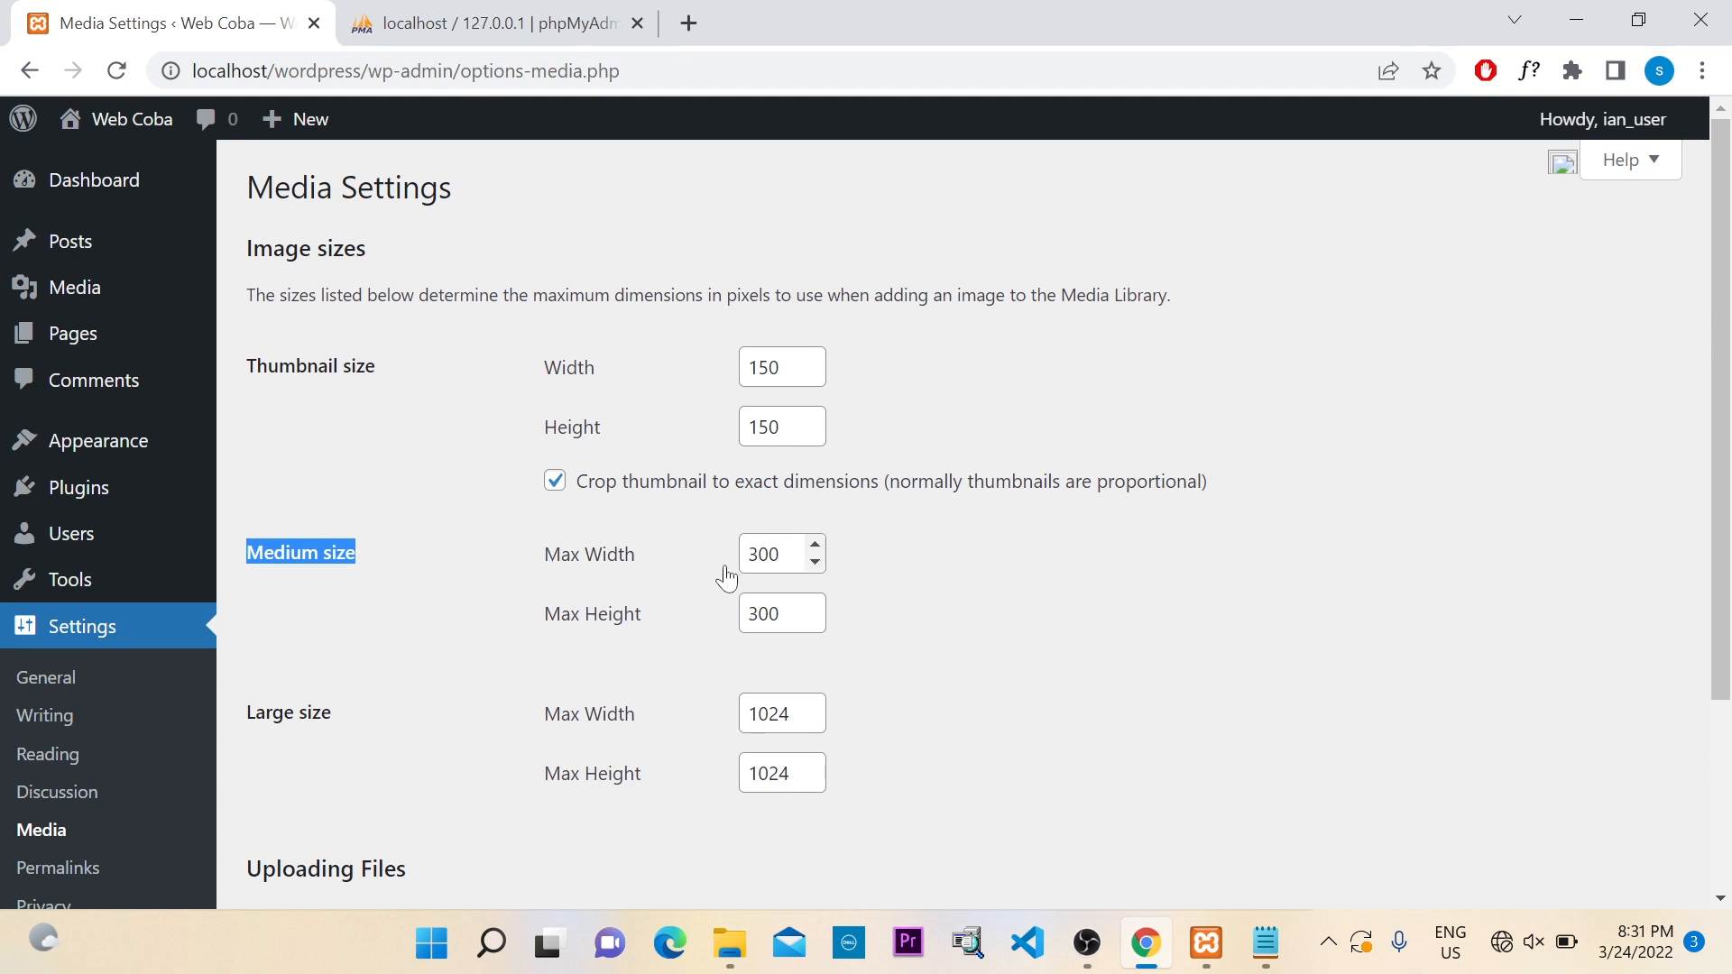
{"action": "scroll", "coordinate": [360, 681], "scroll_direction": "down", "scroll_amount": 1}
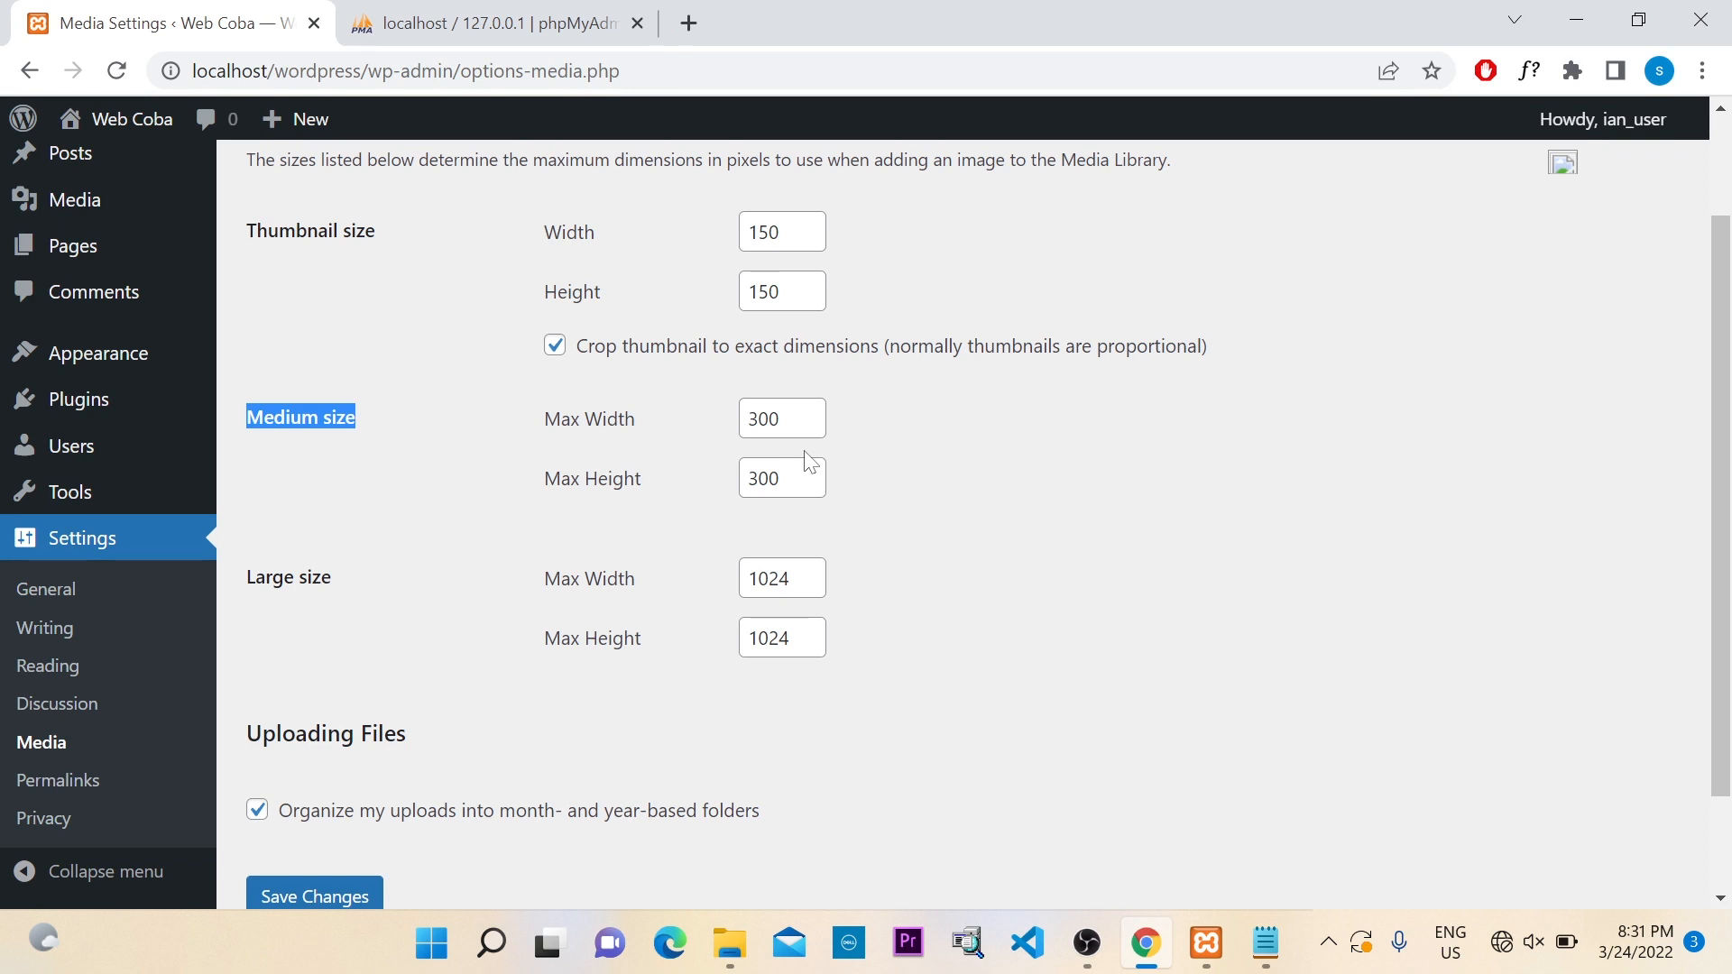
{"action": "scroll", "coordinate": [807, 460], "scroll_direction": "up", "scroll_amount": 2}
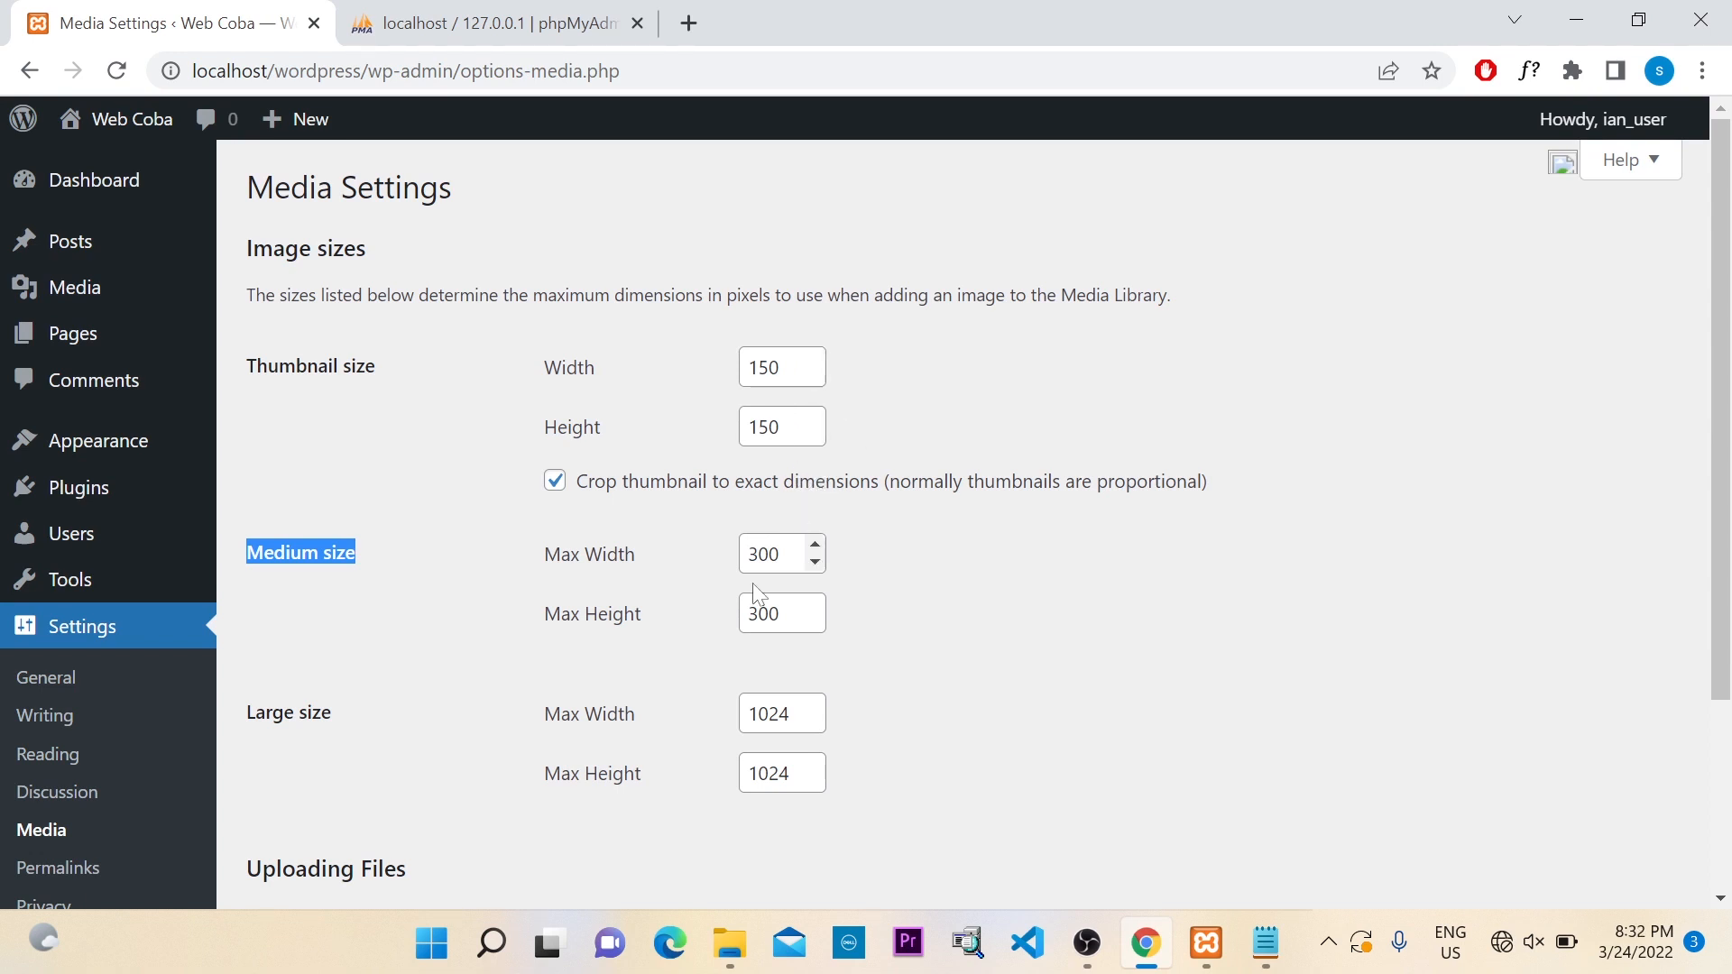
{"action": "scroll", "coordinate": [794, 676], "scroll_direction": "down", "scroll_amount": 3}
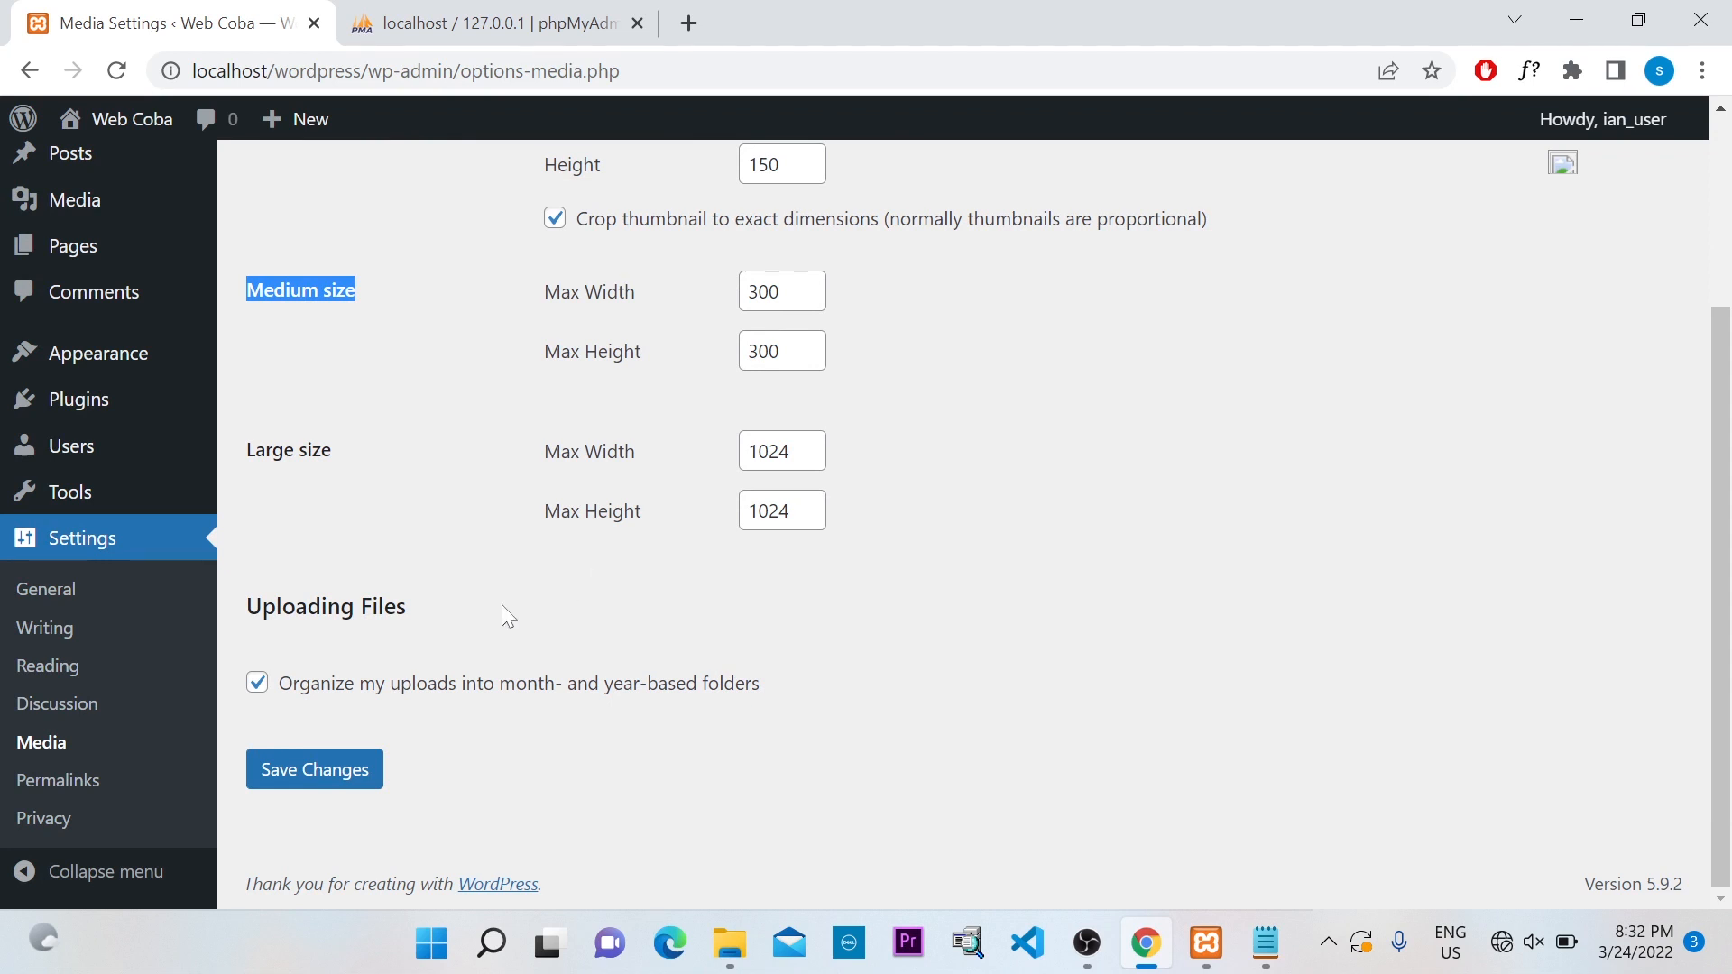
On Permalink Settings, compare the Plain (?p=123) and Day and name example URLs
{"action": "left_click", "coordinate": [81, 783]}
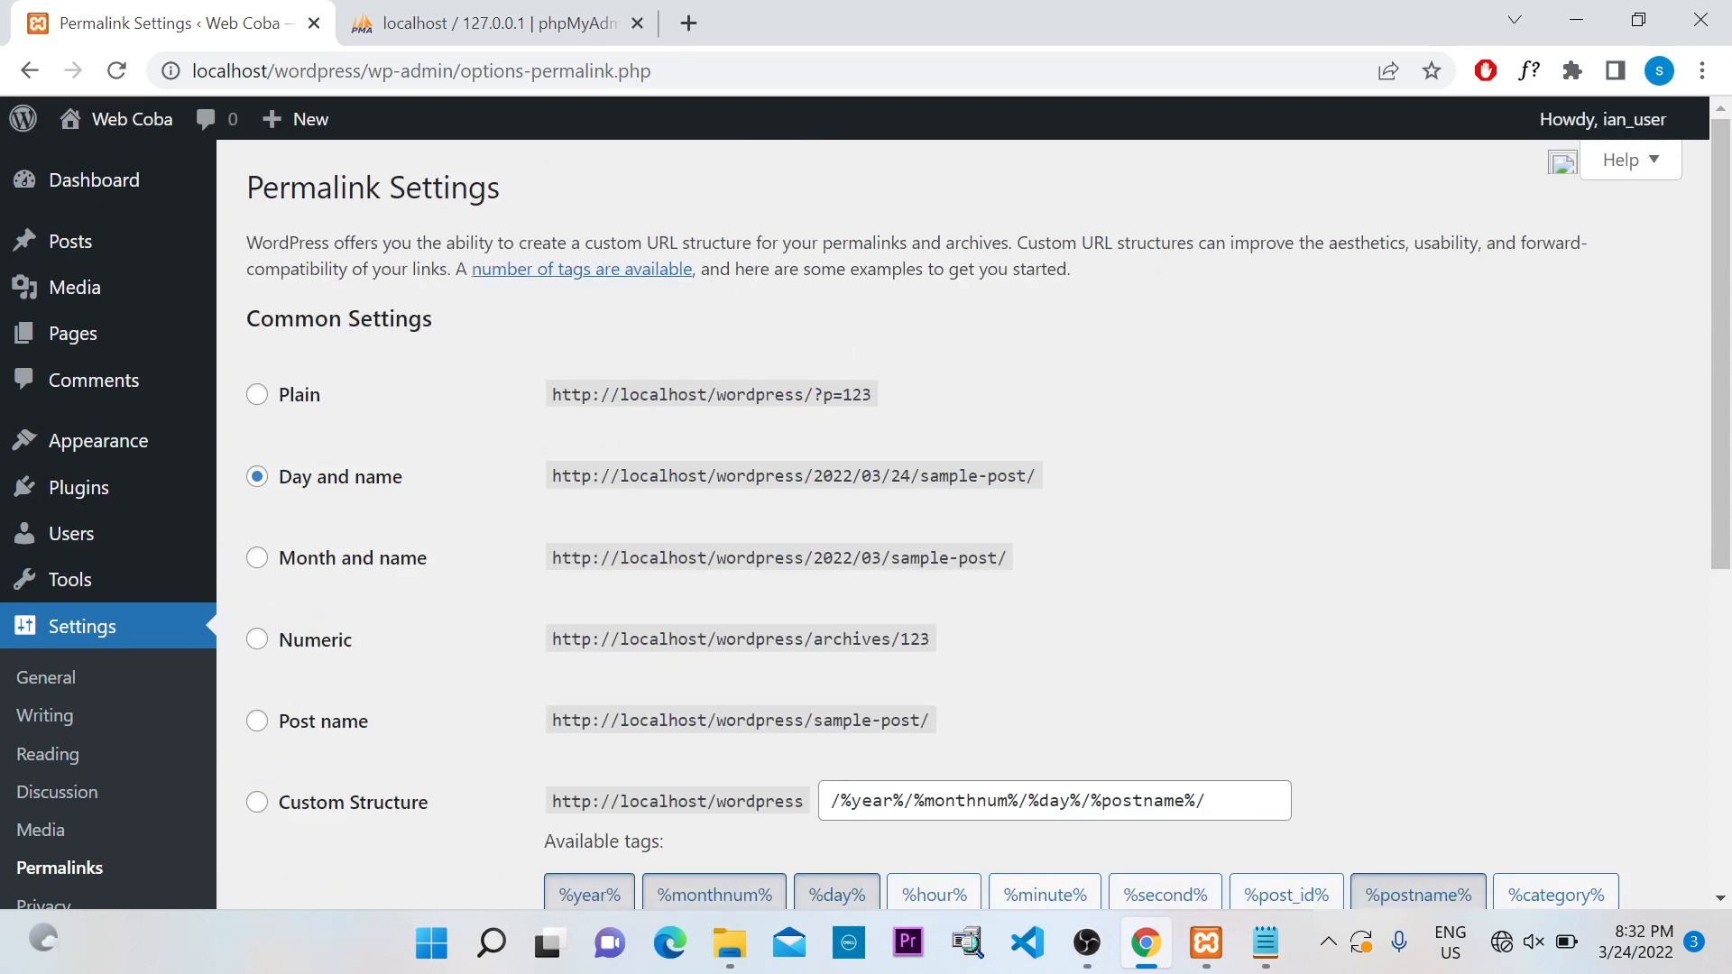
{"action": "left_click_drag", "start_coordinate": [570, 242], "coordinate": [679, 242]}
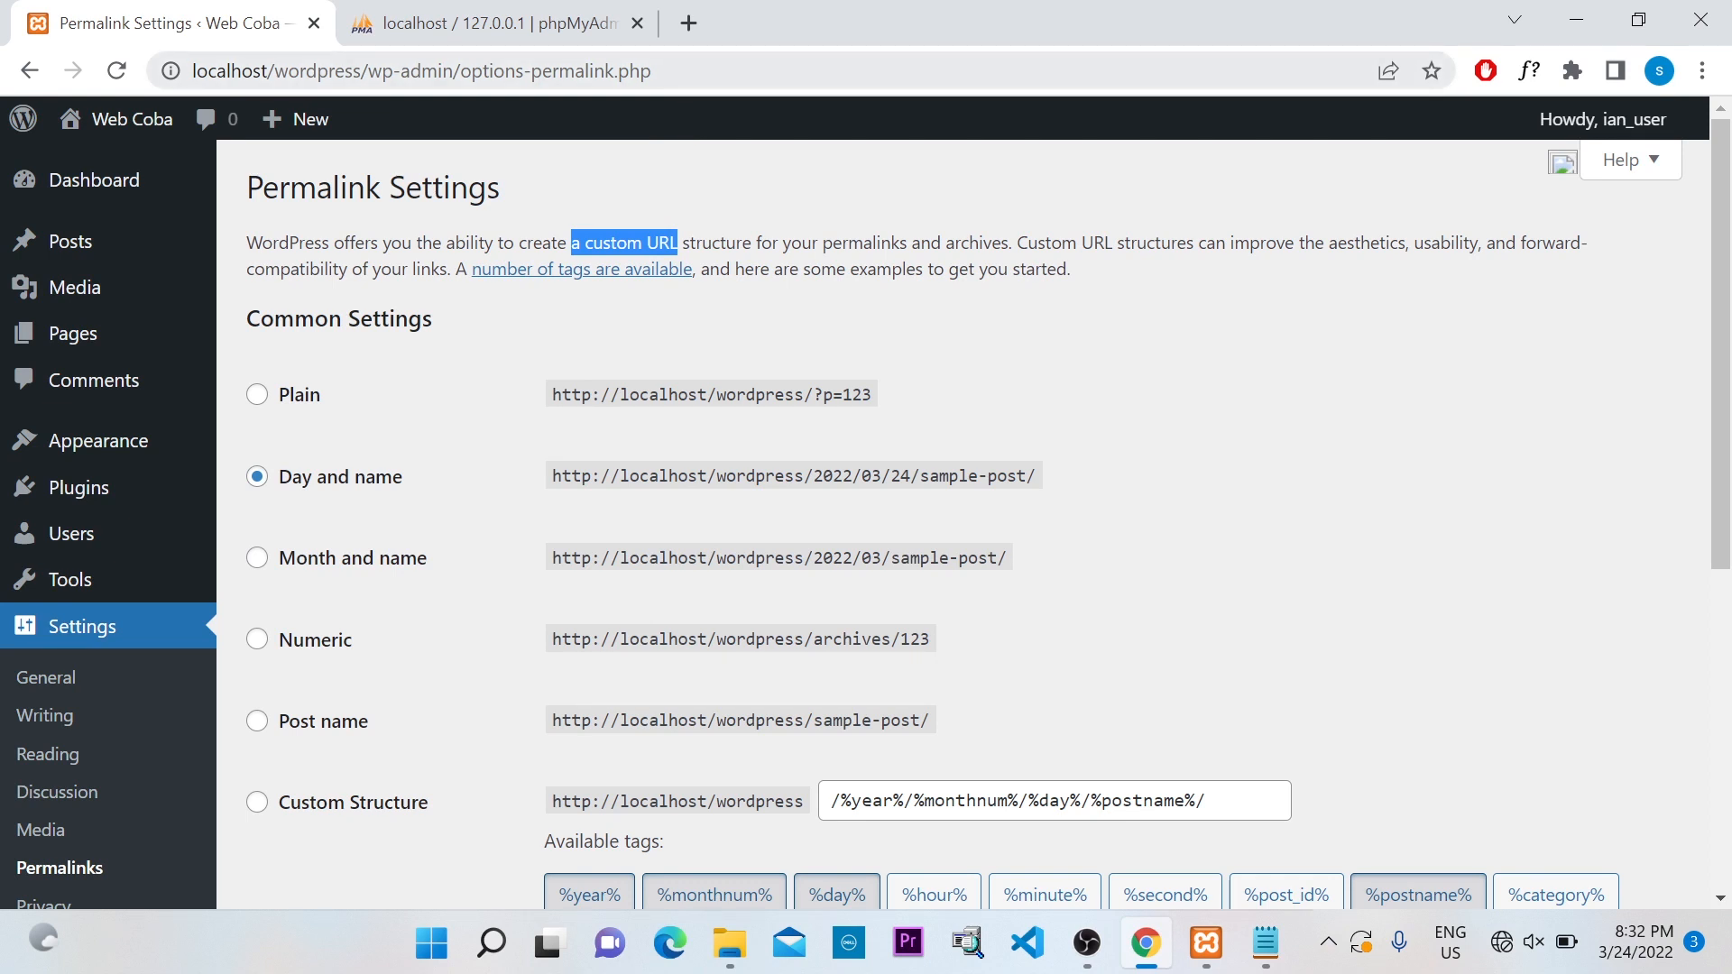
{"action": "key", "text": "ctrl+l"}
{"action": "left_click", "coordinate": [655, 71]}
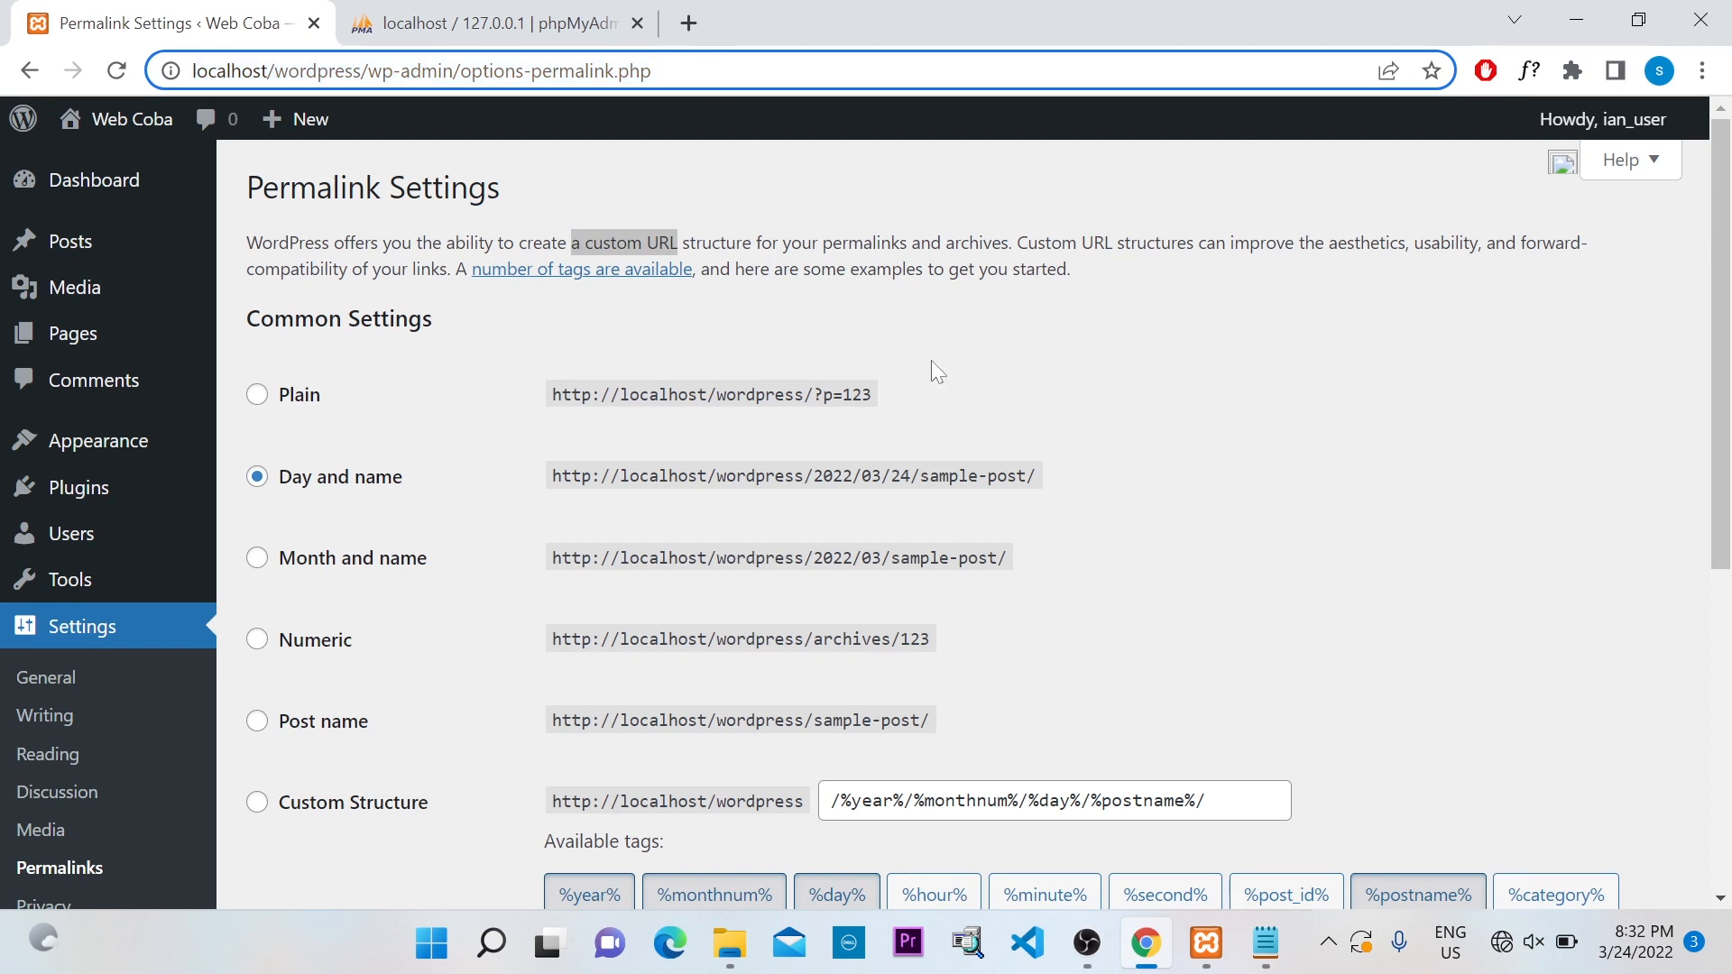
{"action": "left_click", "coordinate": [257, 395]}
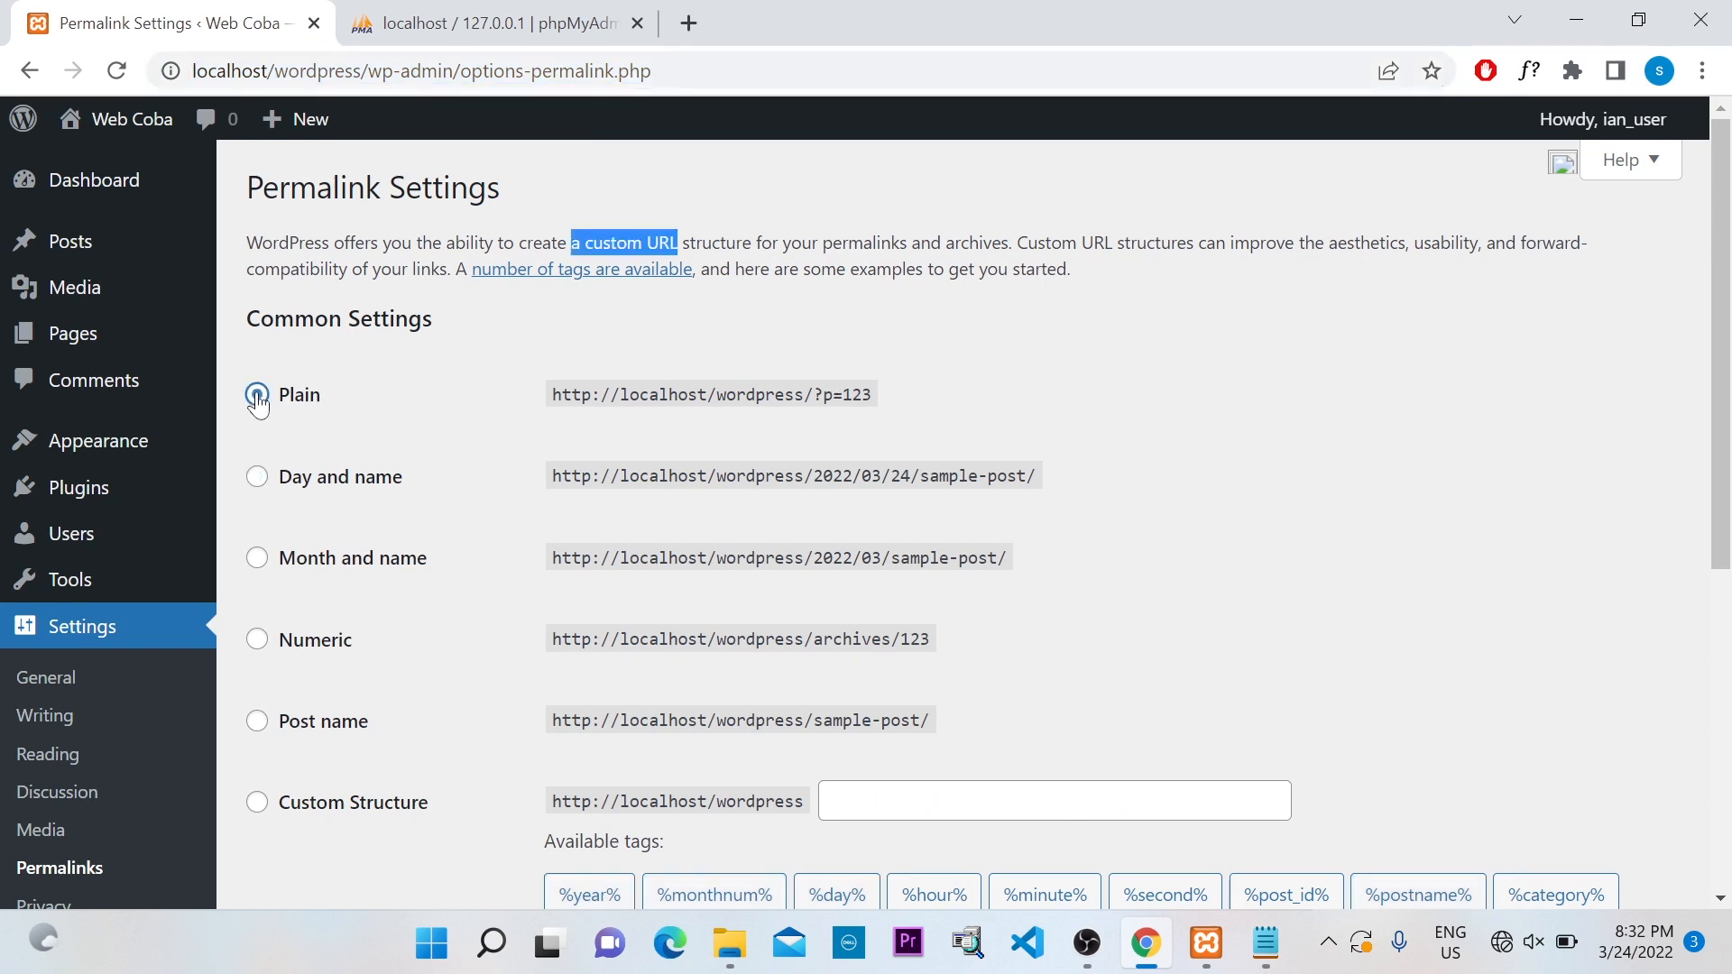
{"action": "left_click_drag", "start_coordinate": [548, 397], "coordinate": [873, 402]}
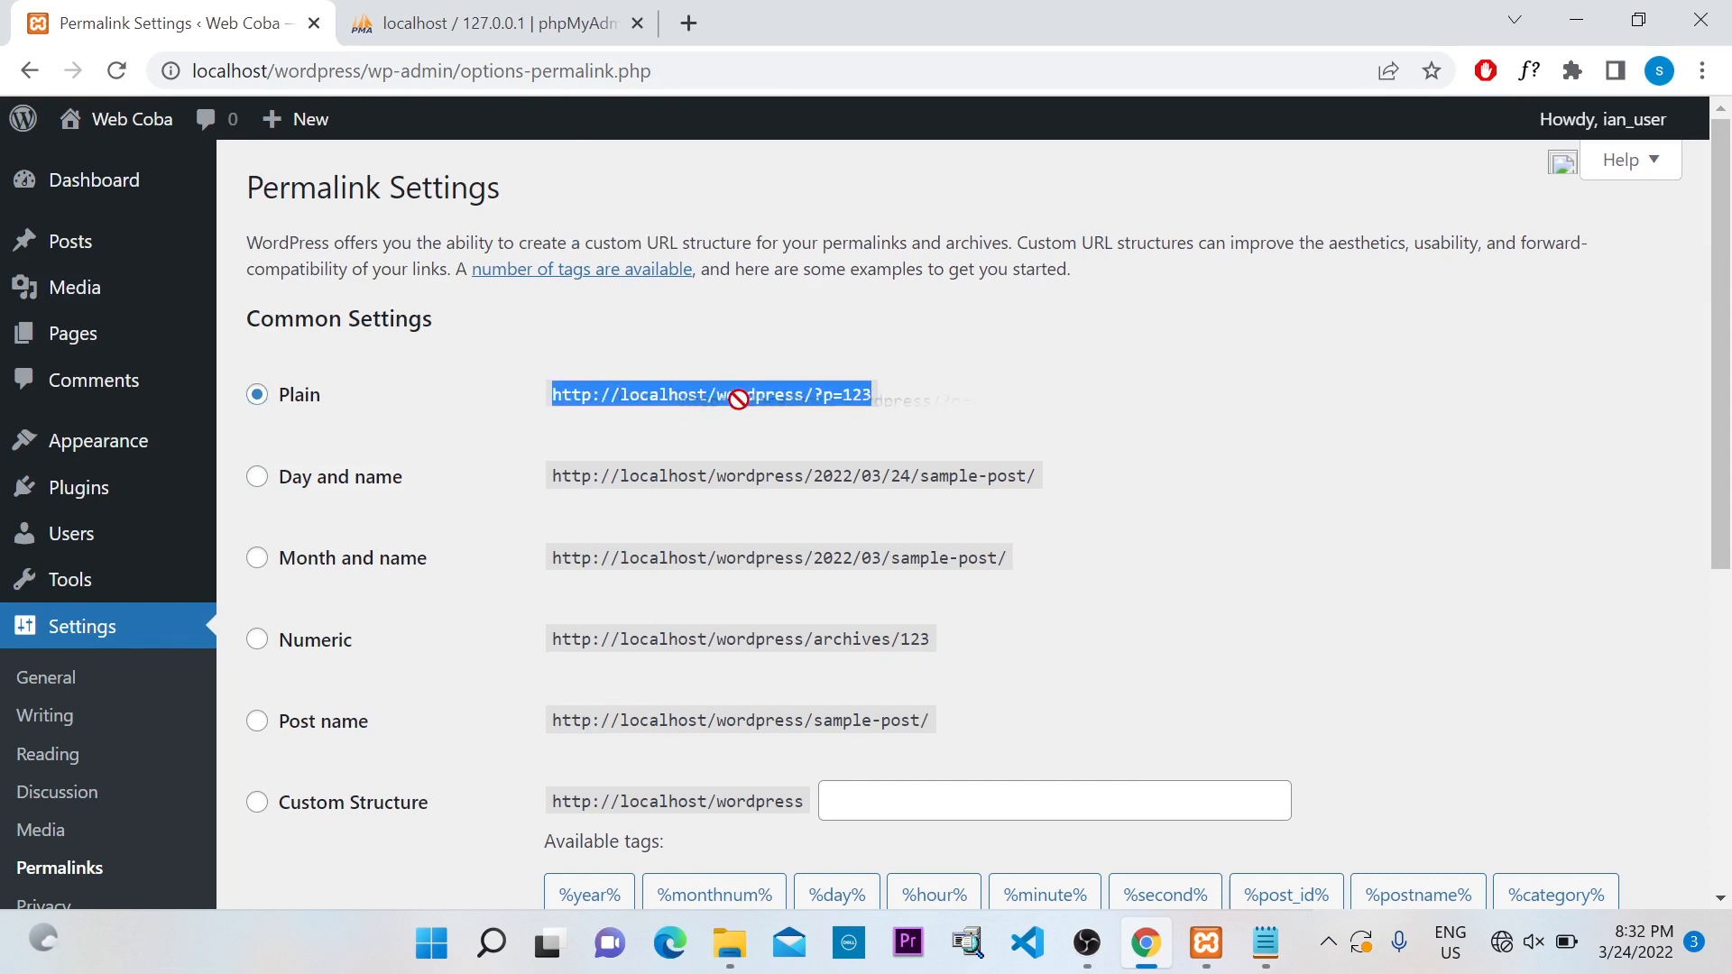
{"action": "left_click", "coordinate": [828, 404]}
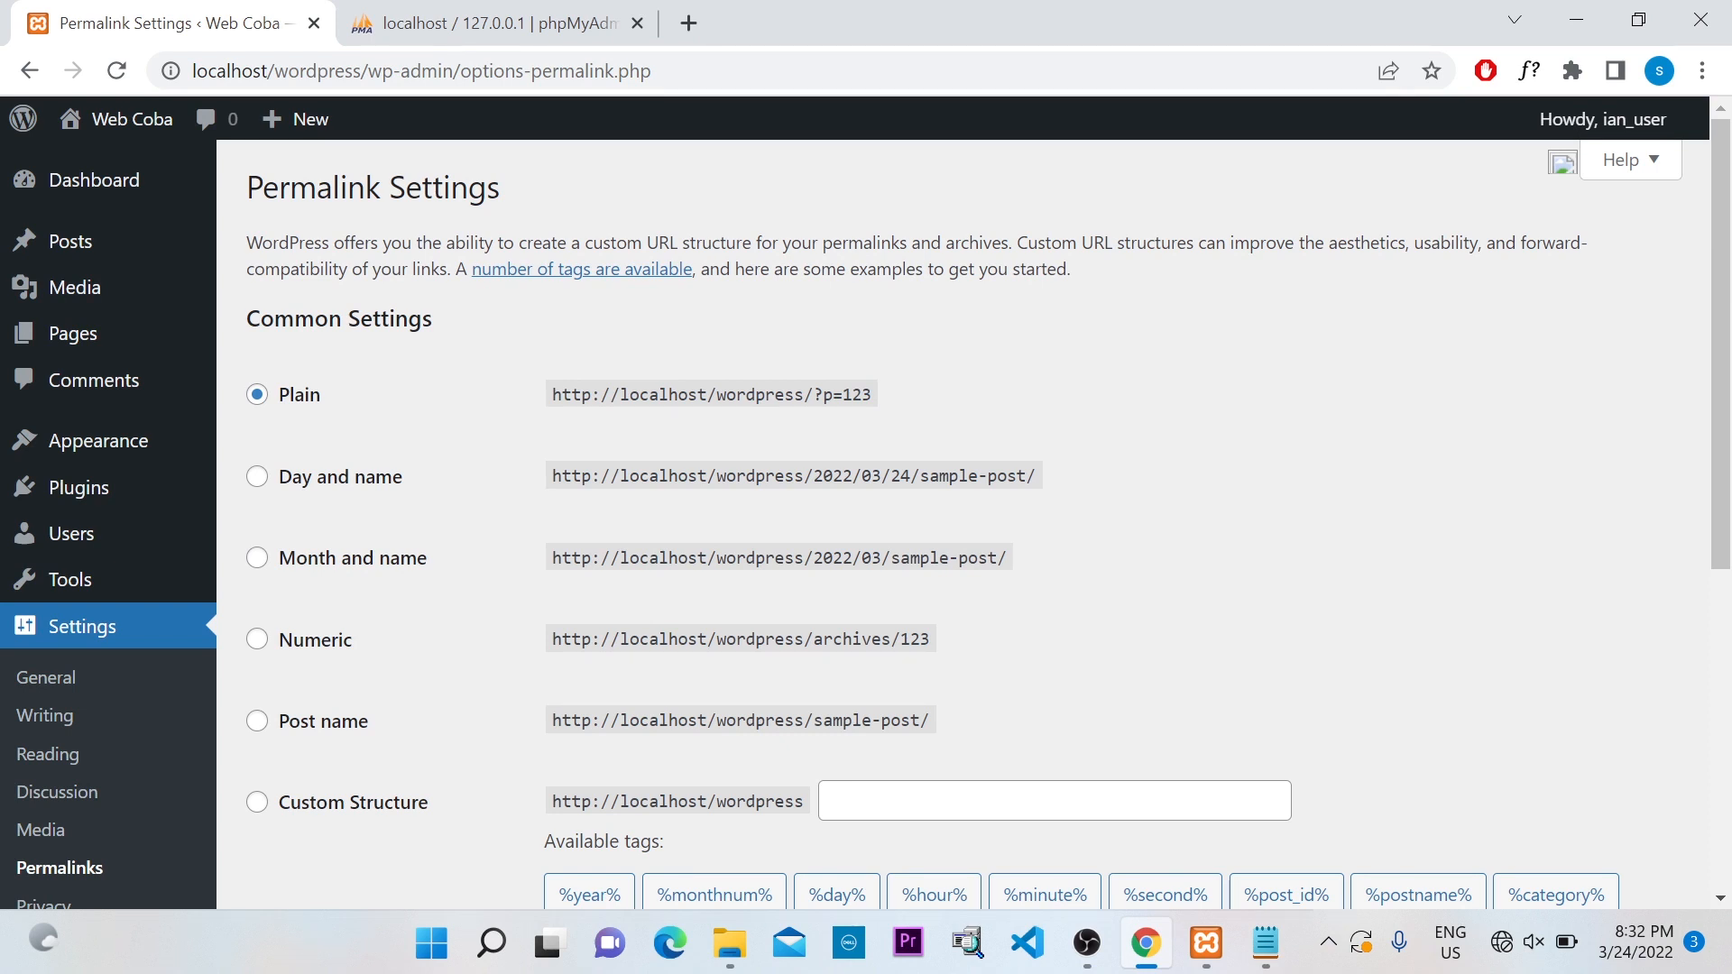
{"action": "left_click_drag", "start_coordinate": [813, 397], "coordinate": [910, 393]}
{"action": "scroll", "coordinate": [892, 406], "scroll_direction": "down", "scroll_amount": 1}
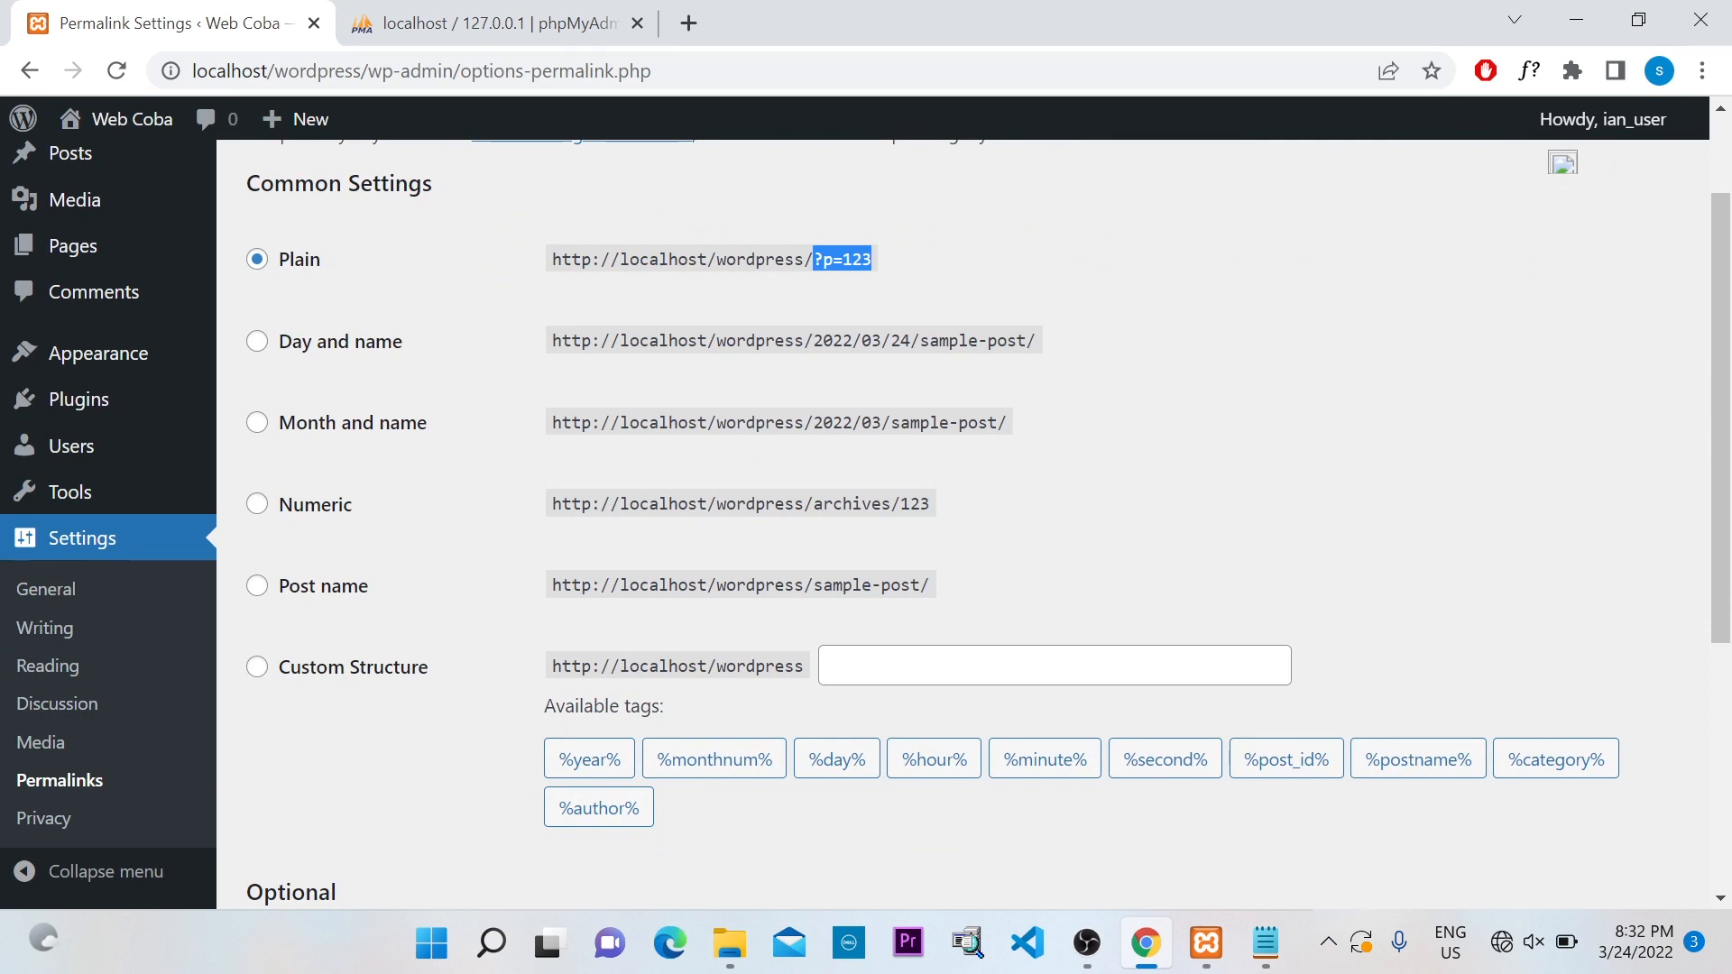
{"action": "left_click_drag", "start_coordinate": [812, 340], "coordinate": [1030, 350]}
{"action": "left_click", "coordinate": [1030, 350]}
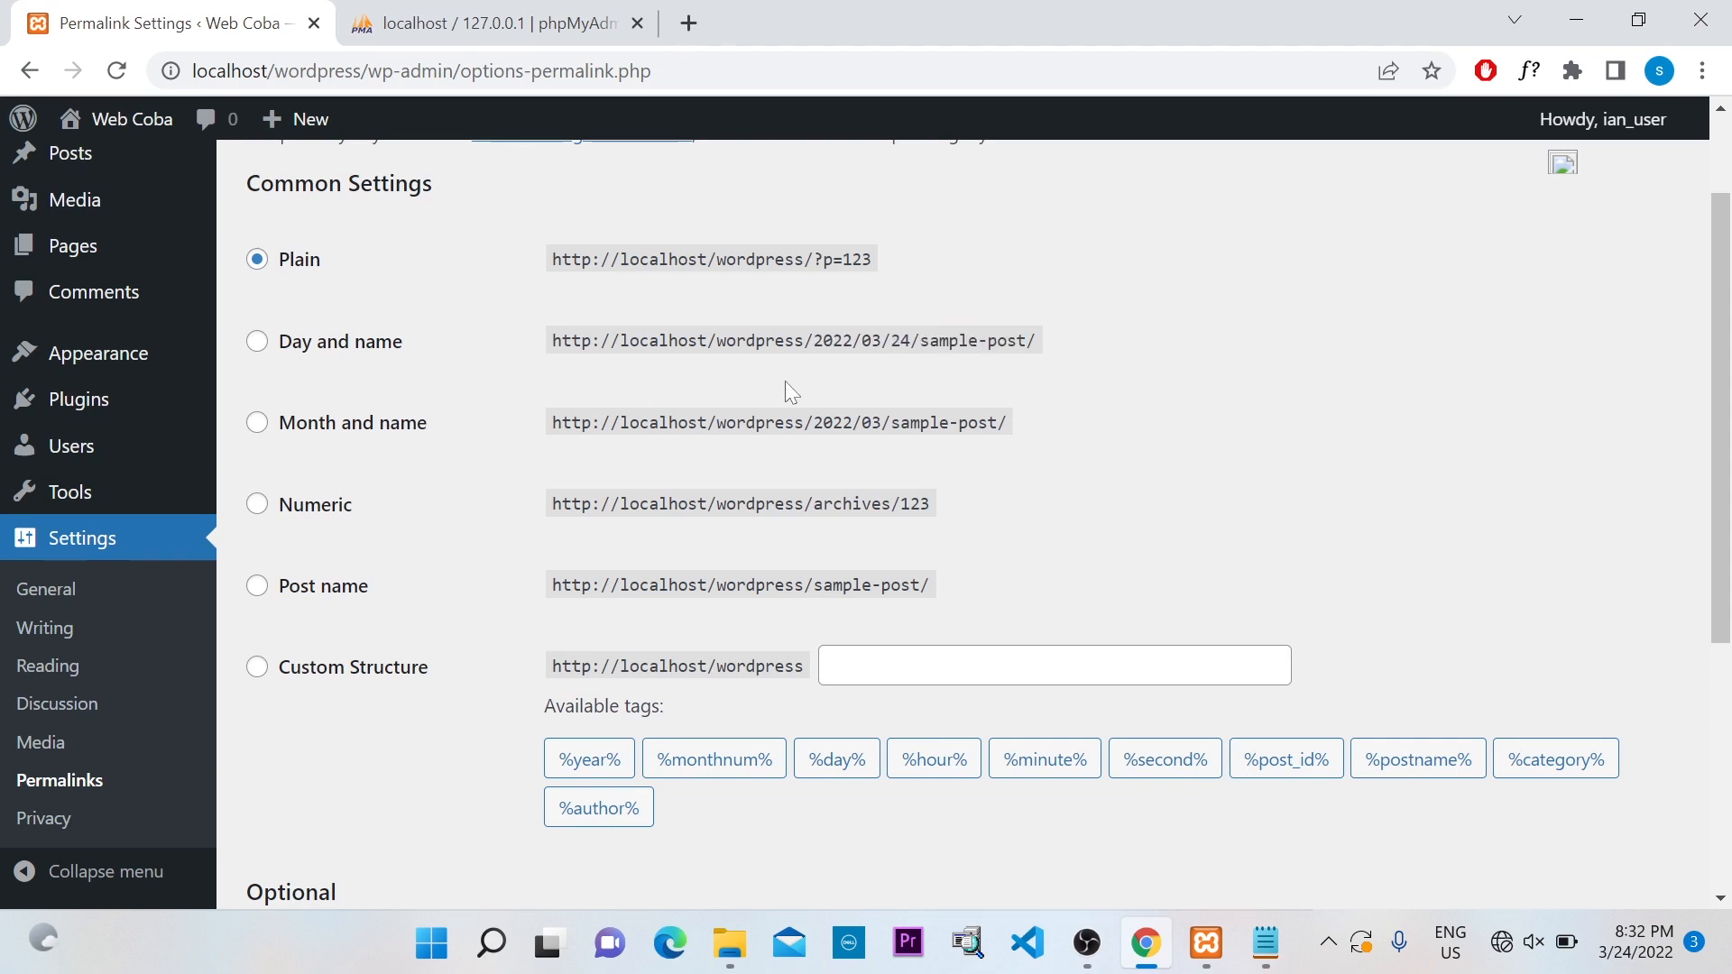
Choose the Post name structure and inspect its /sample-post/ example URL
{"action": "left_click", "coordinate": [256, 587]}
{"action": "scroll", "coordinate": [839, 528], "scroll_direction": "down", "scroll_amount": 2}
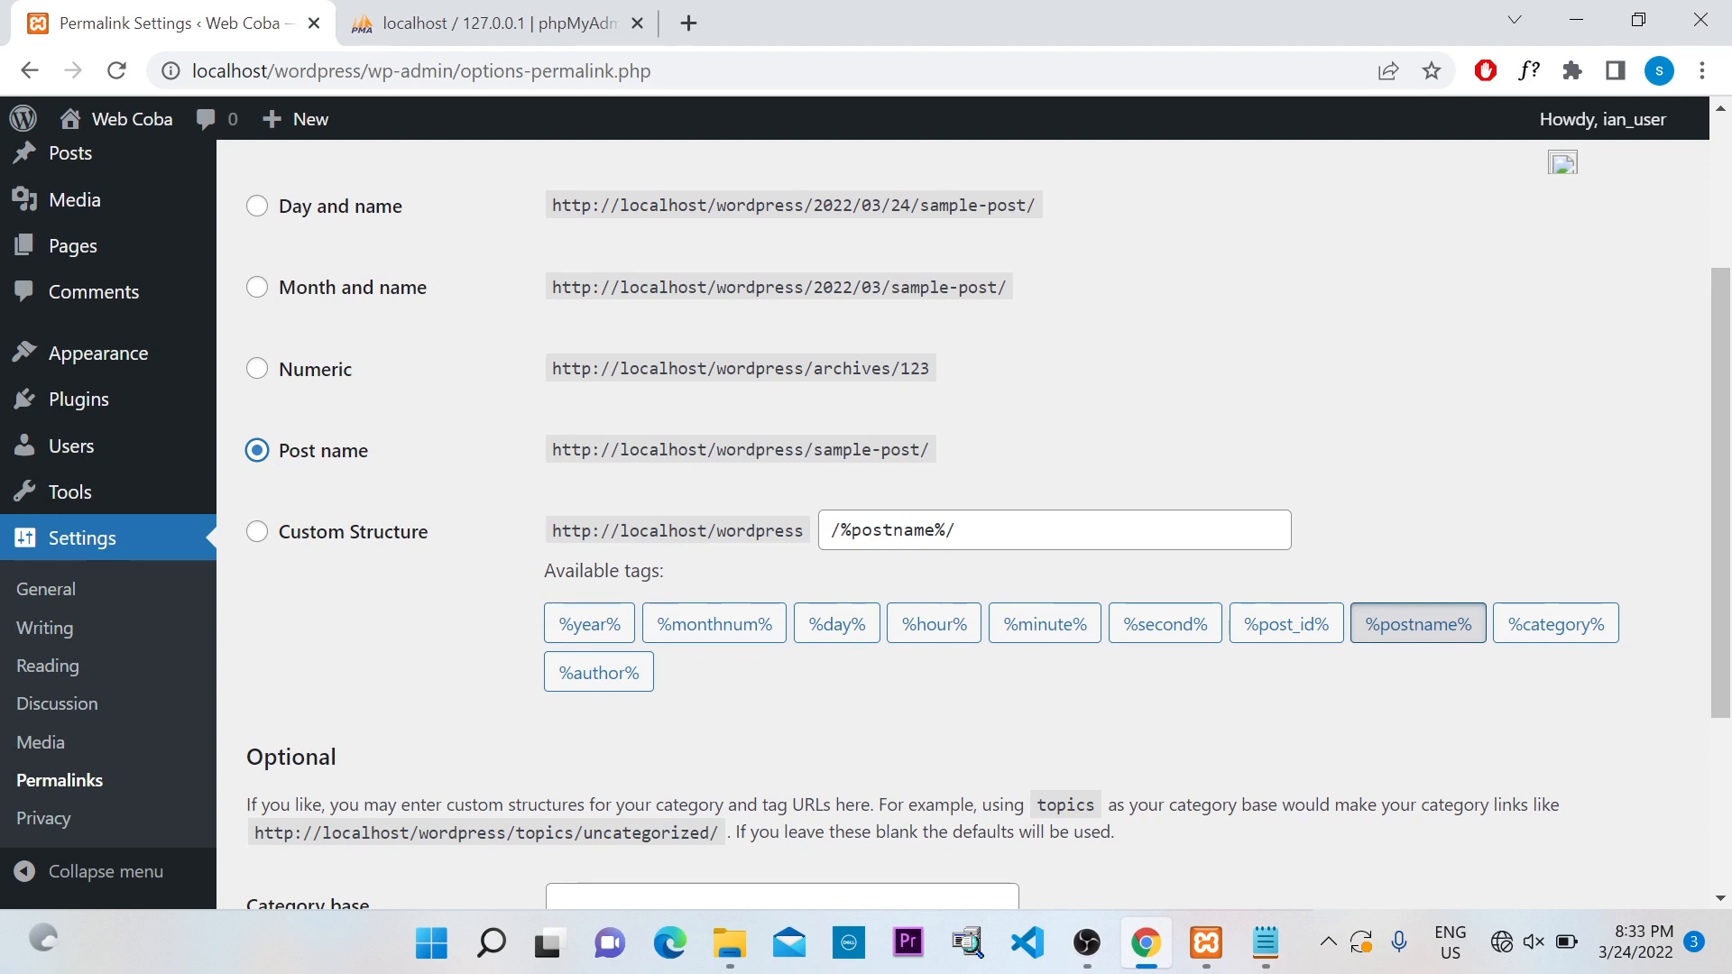
{"action": "scroll", "coordinate": [902, 541], "scroll_direction": "down", "scroll_amount": 2}
{"action": "scroll", "coordinate": [902, 541], "scroll_direction": "up", "scroll_amount": 2}
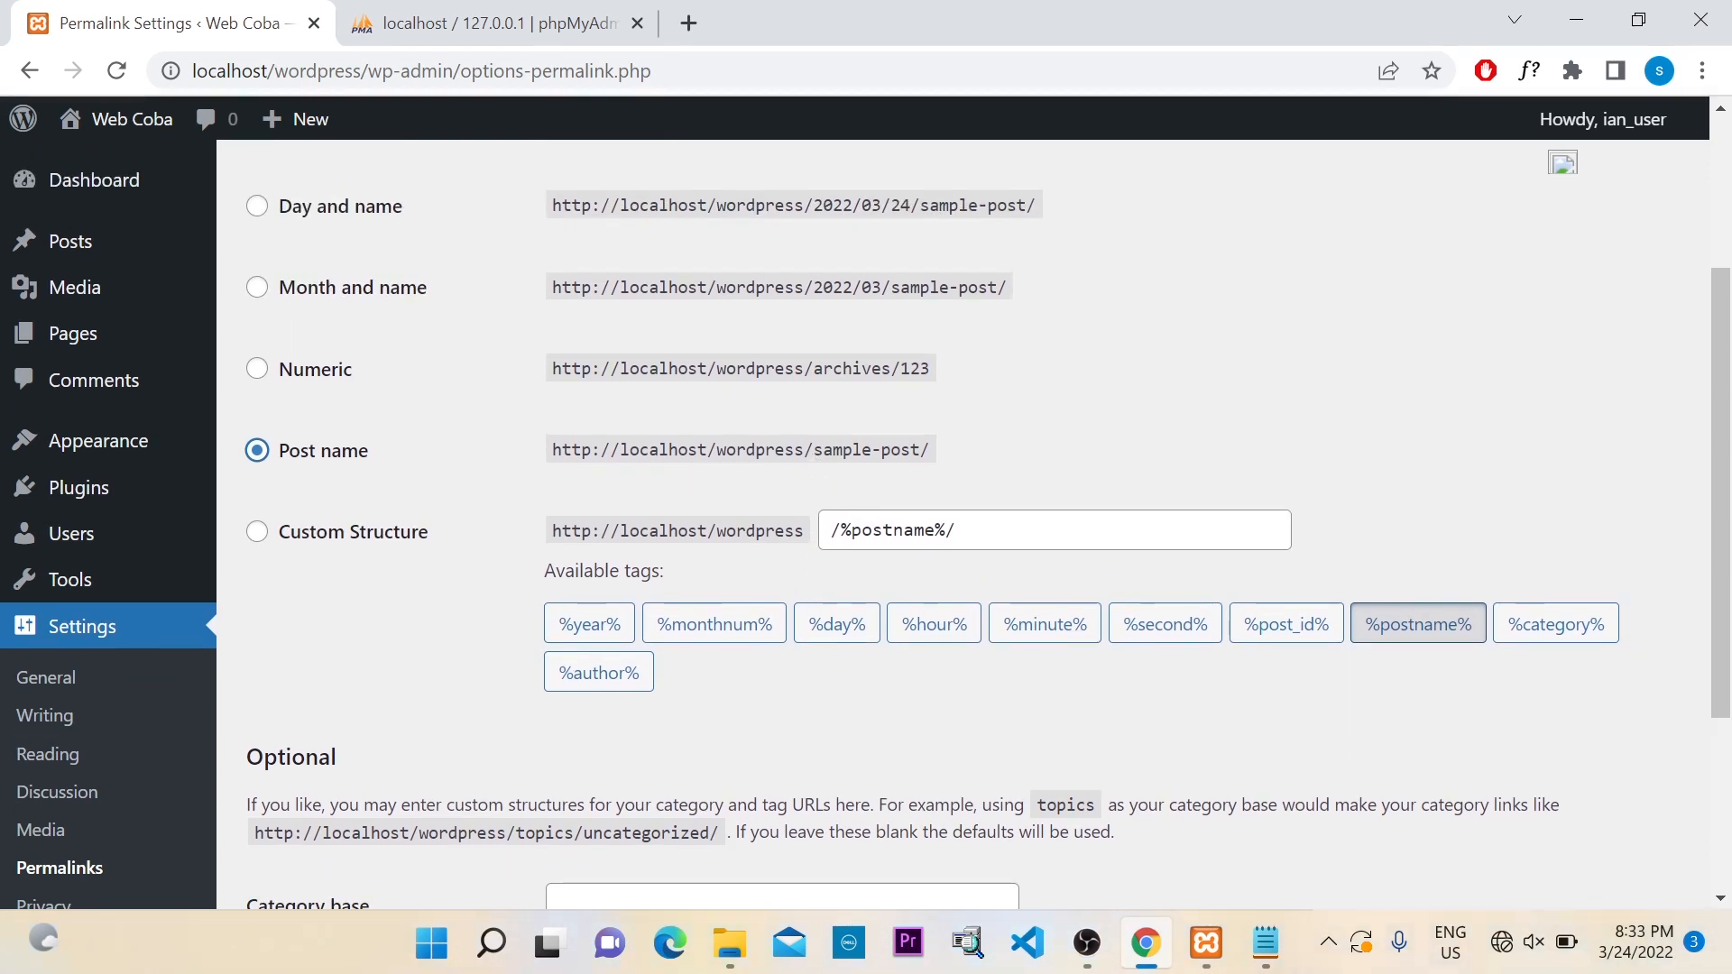
{"action": "left_click_drag", "start_coordinate": [813, 449], "coordinate": [931, 450]}
{"action": "left_click", "coordinate": [943, 442]}
{"action": "left_click_drag", "start_coordinate": [804, 450], "coordinate": [920, 450]}
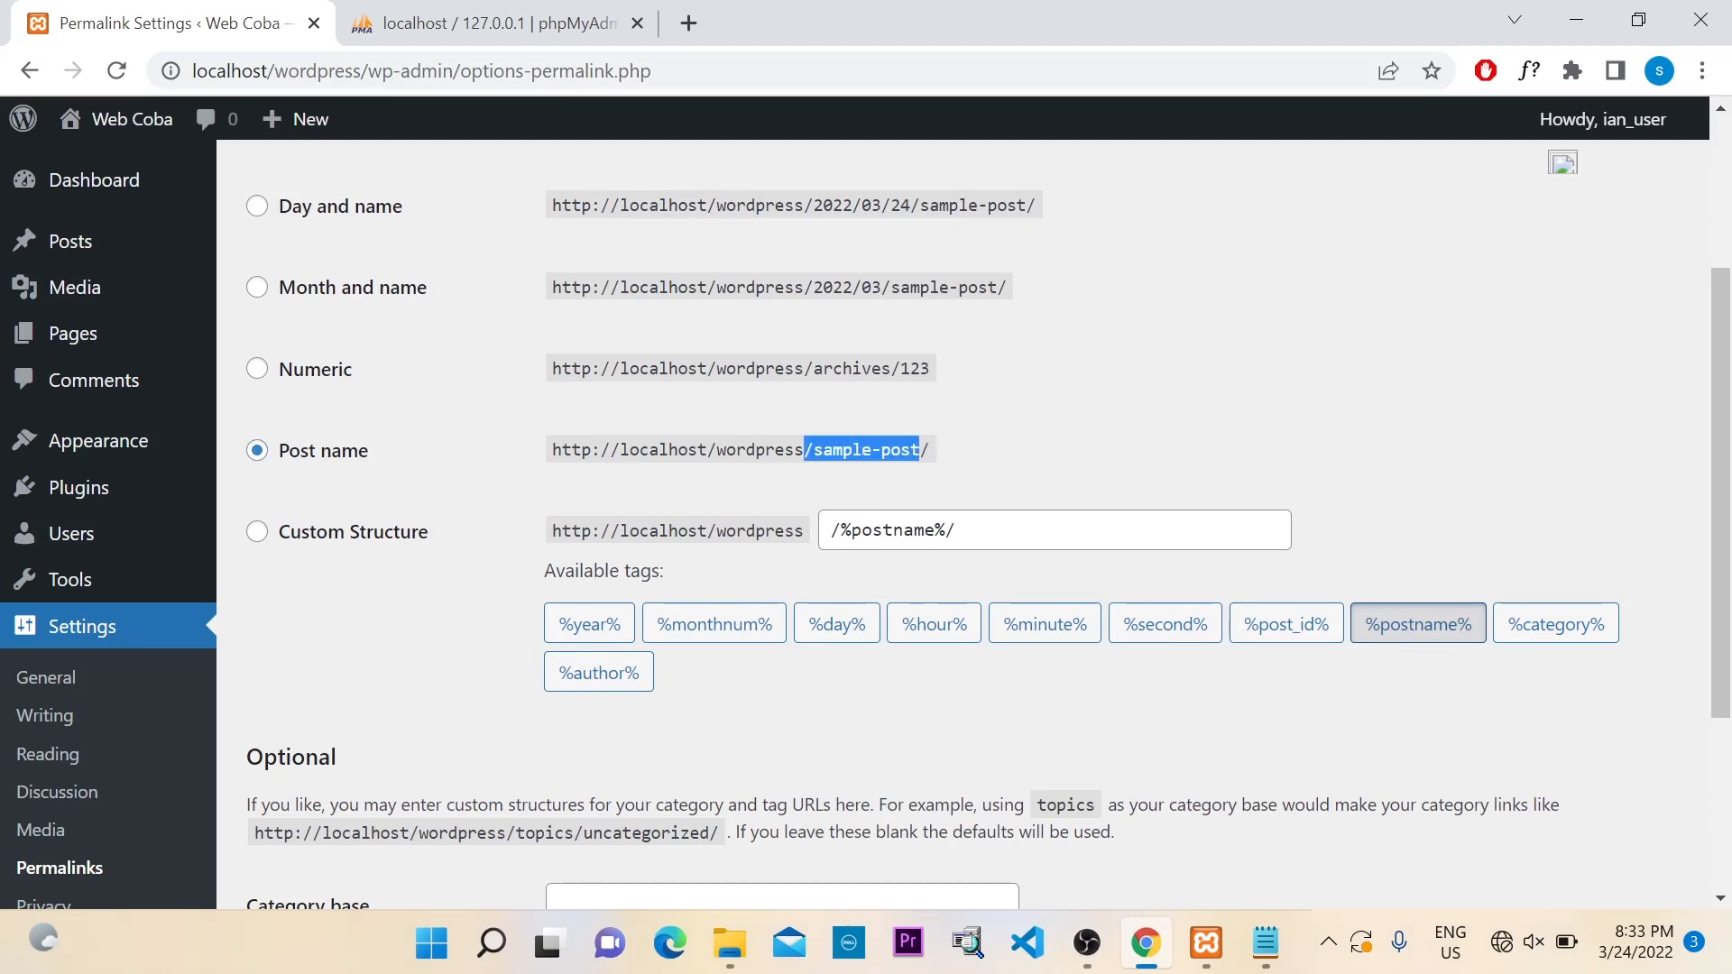
{"action": "left_click", "coordinate": [934, 451]}
{"action": "scroll", "coordinate": [806, 406], "scroll_direction": "down", "scroll_amount": 2}
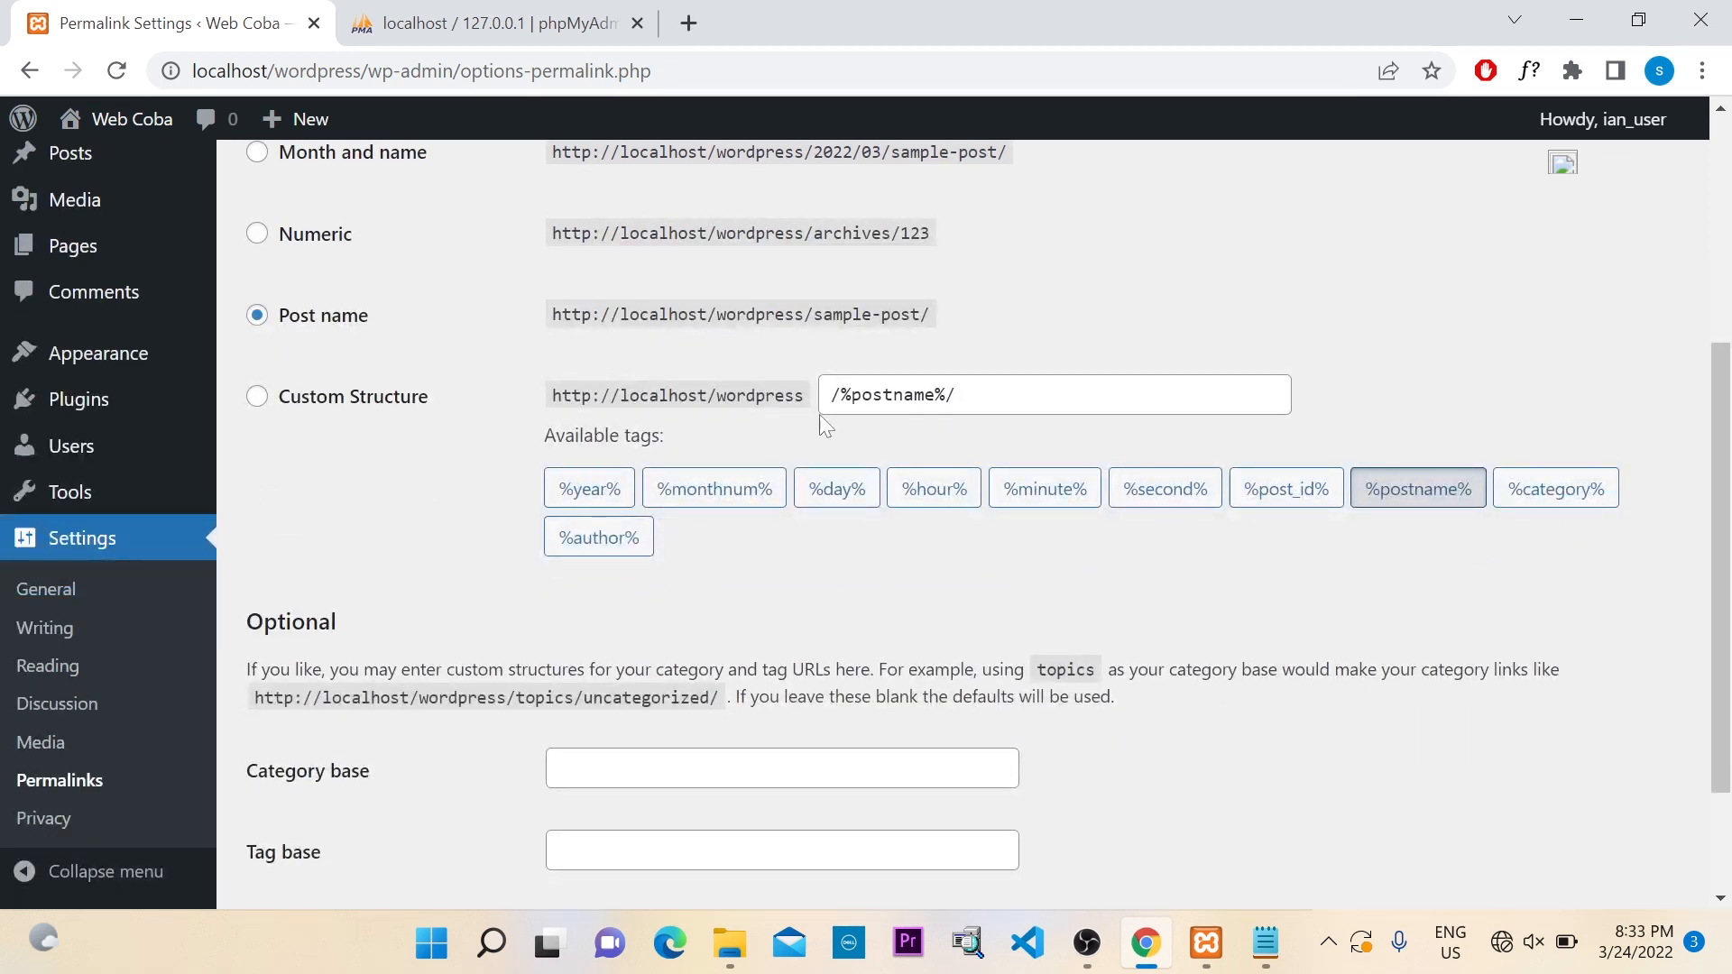
{"action": "scroll", "coordinate": [864, 350], "scroll_direction": "up", "scroll_amount": 3}
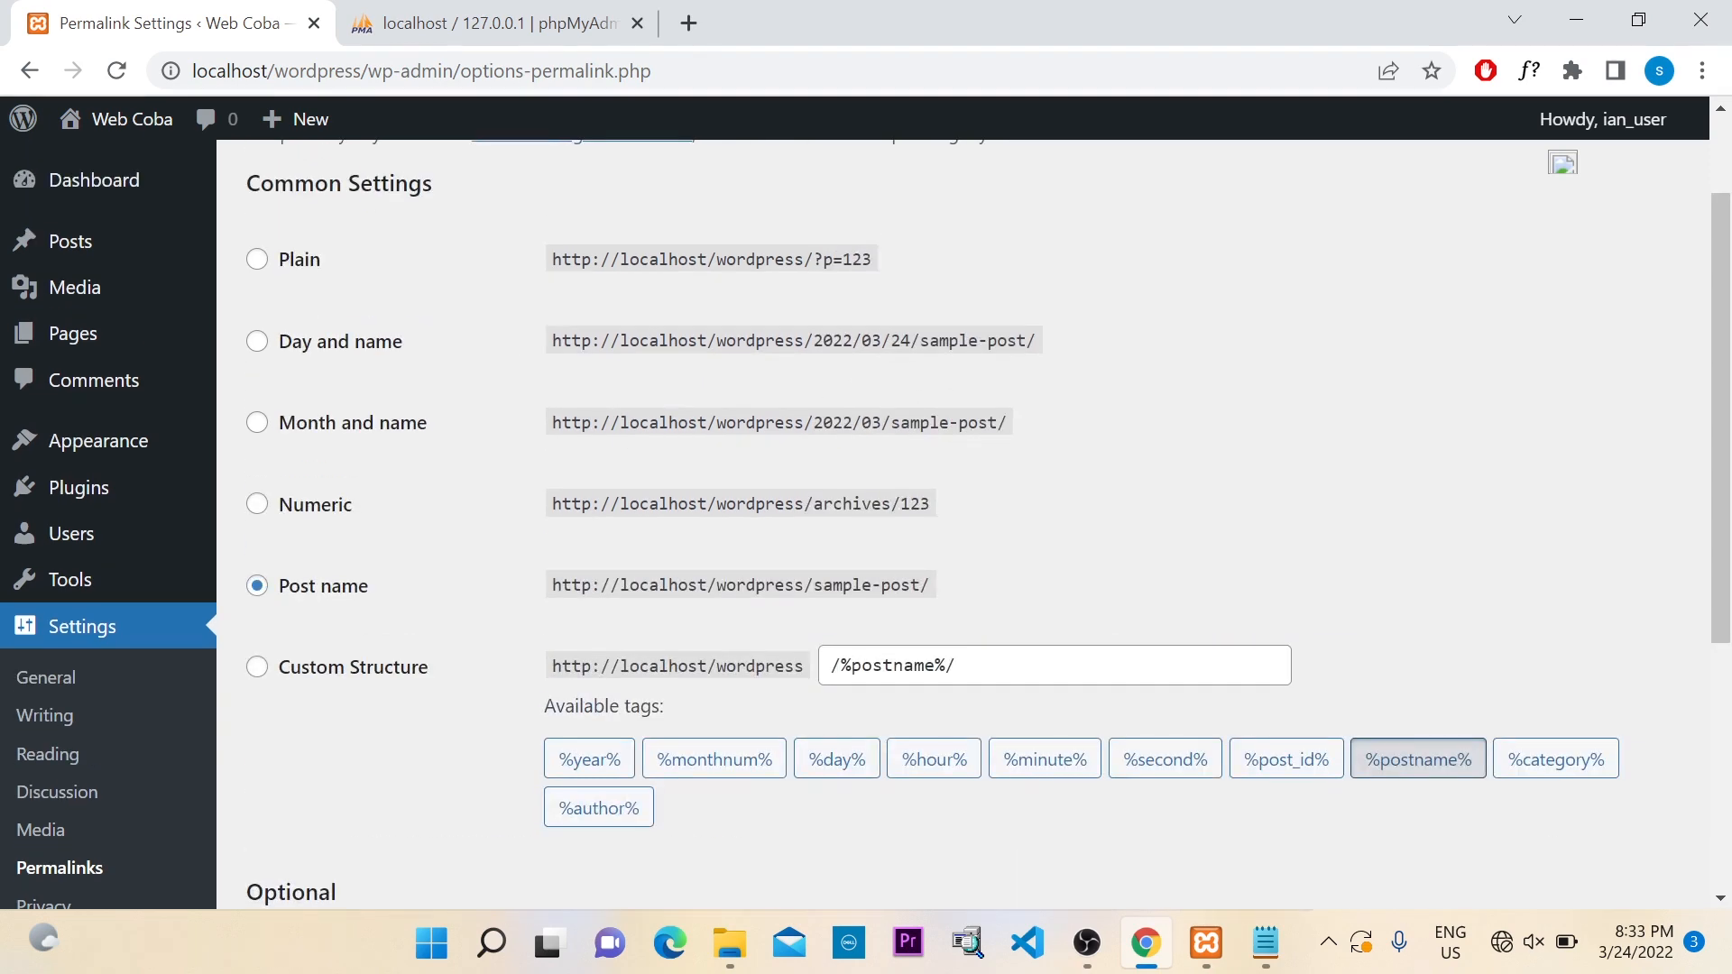
{"action": "scroll", "coordinate": [857, 345], "scroll_direction": "down", "scroll_amount": 2}
{"action": "scroll", "coordinate": [793, 420], "scroll_direction": "down", "scroll_amount": 1}
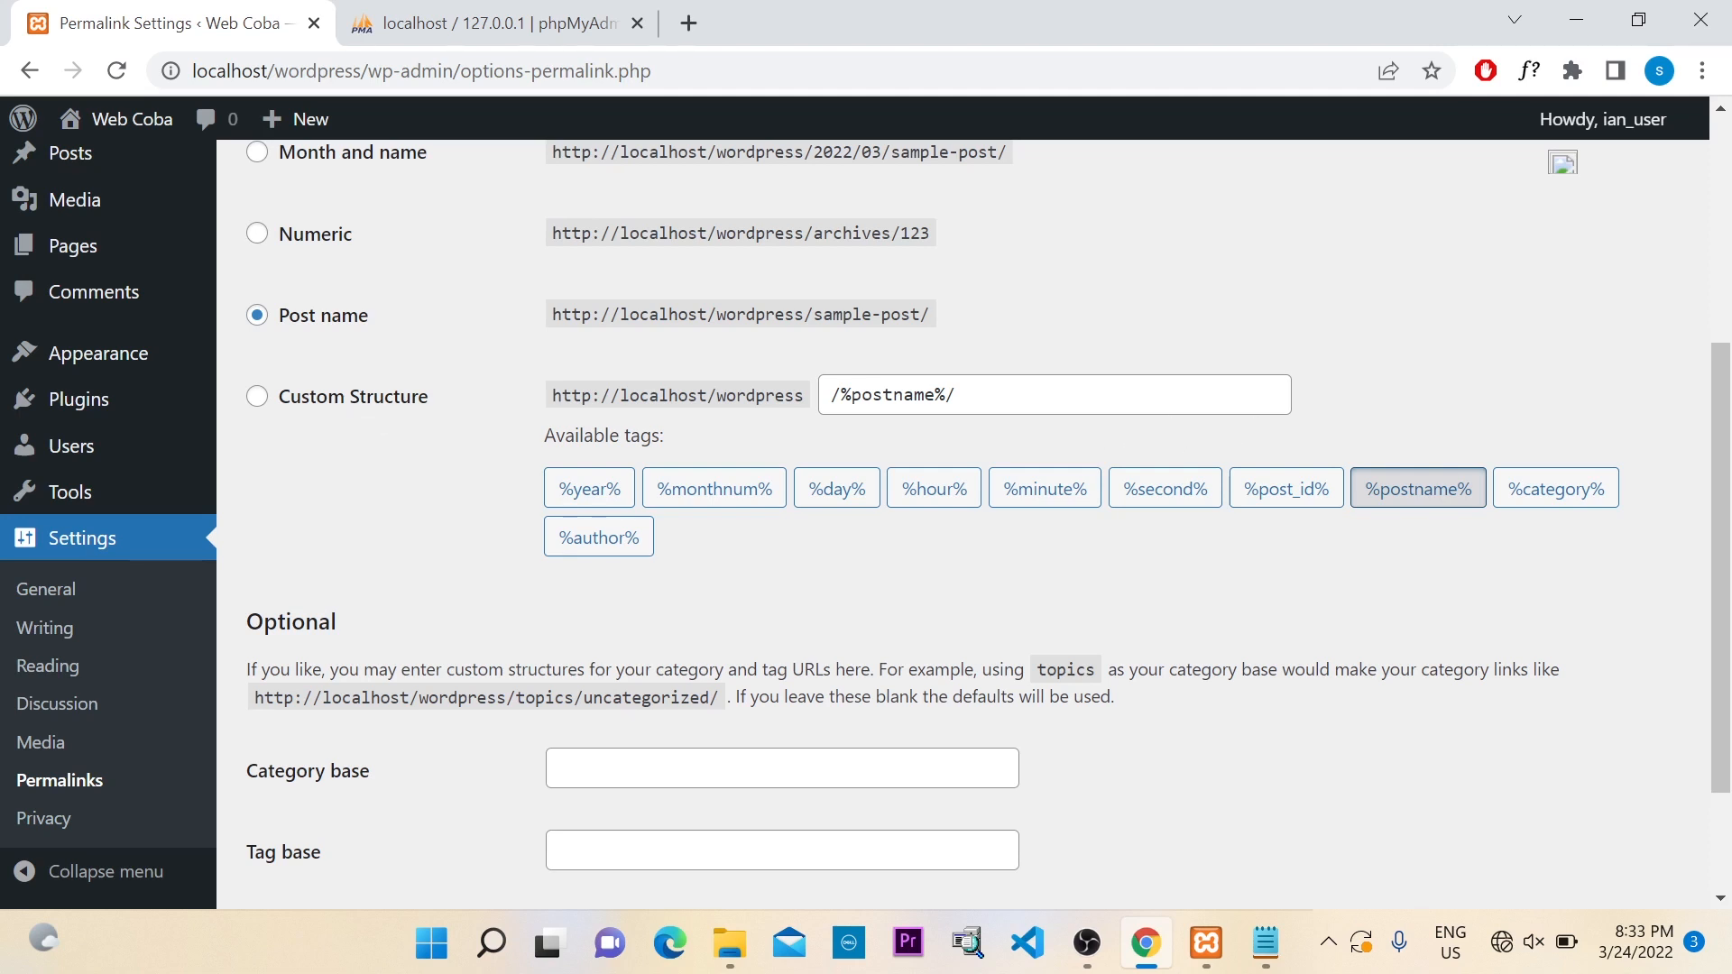
Confirm the custom /%postname%/ structure, leave Category and Tag bases empty, and save
{"action": "left_click", "coordinate": [974, 395]}
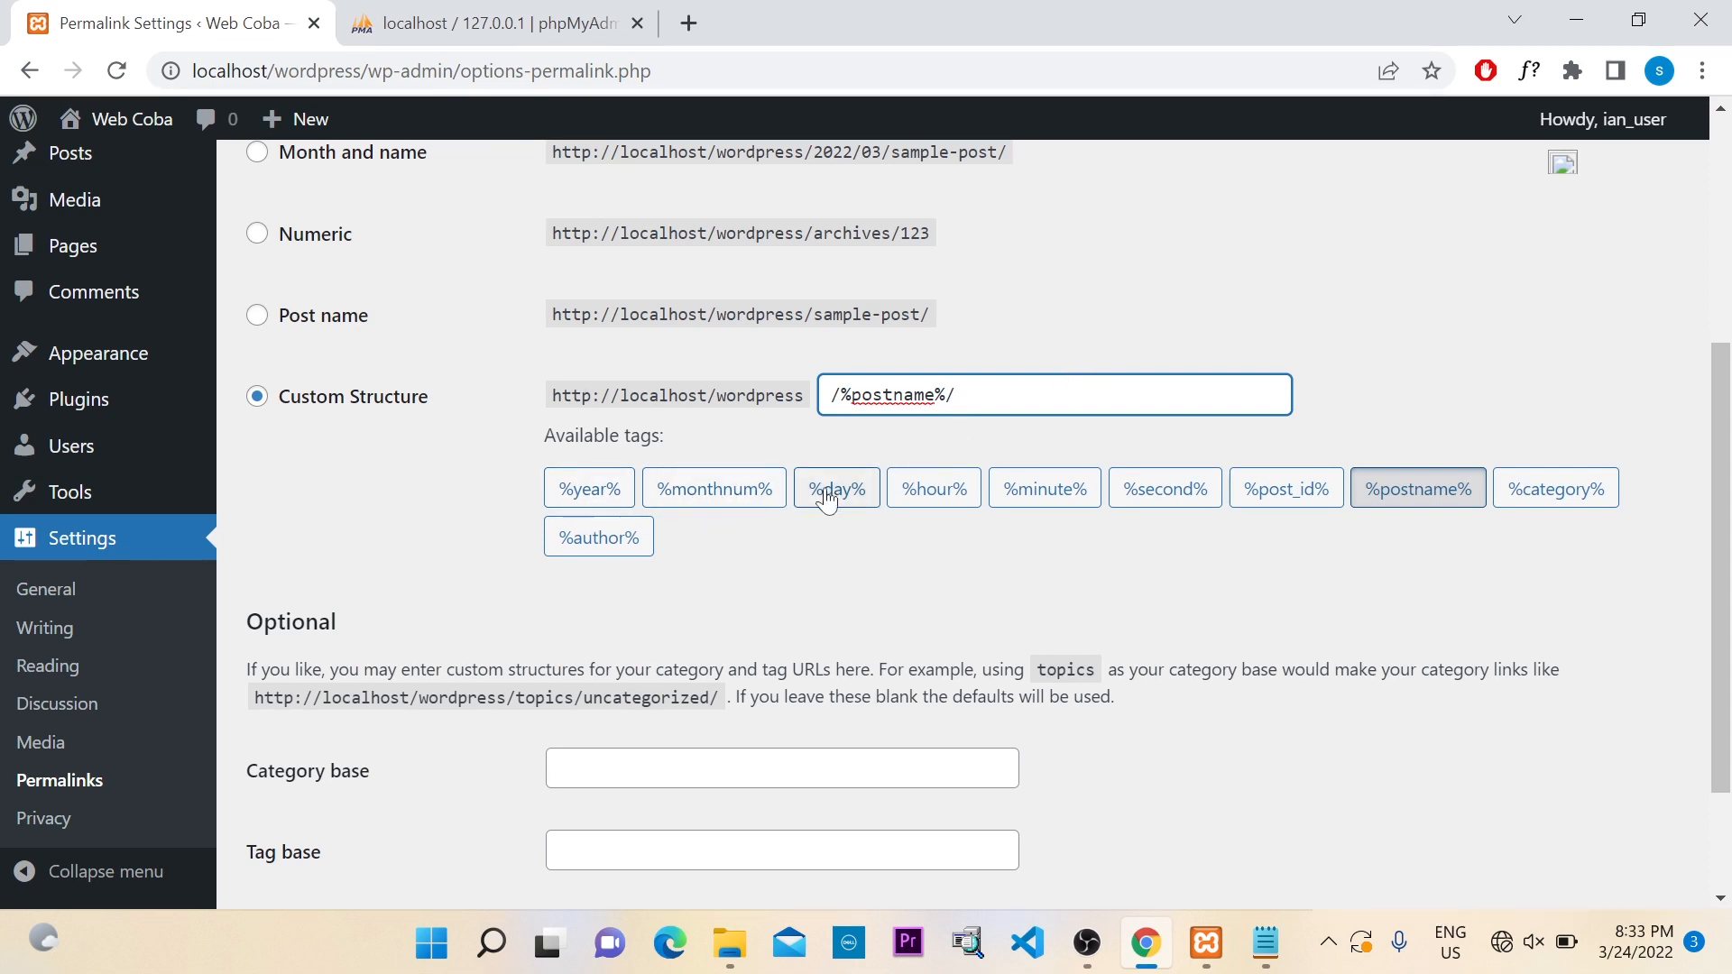
{"action": "scroll", "coordinate": [1122, 523], "scroll_direction": "down", "scroll_amount": 2}
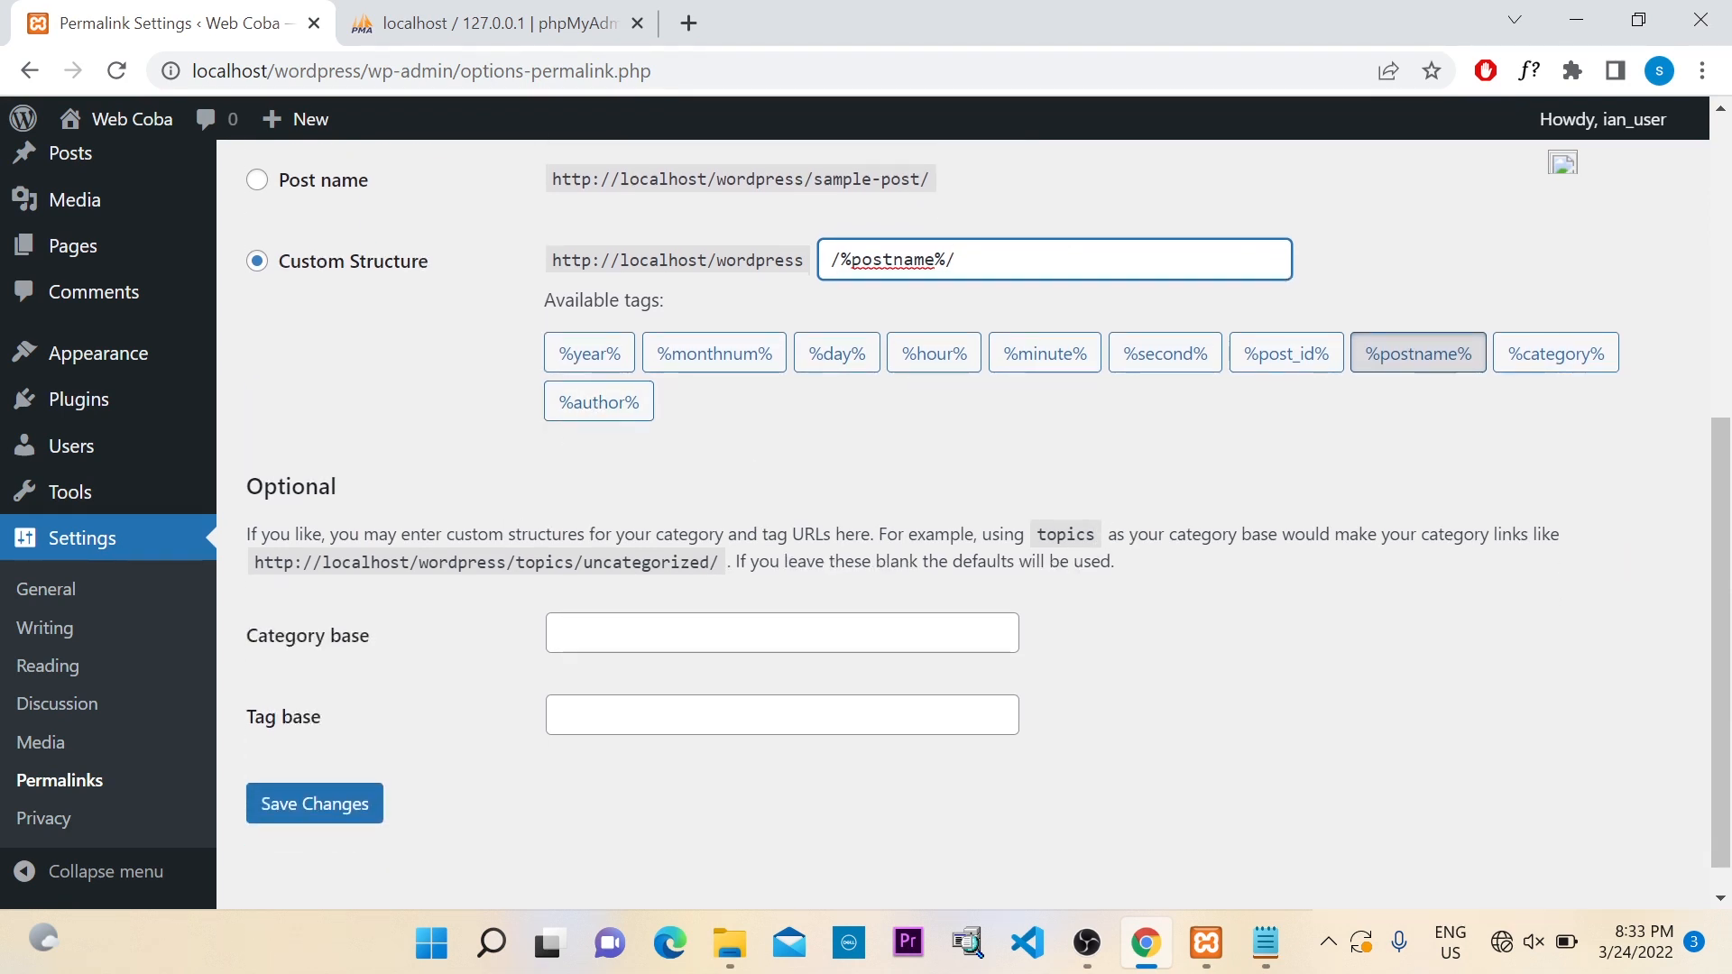
{"action": "left_click", "coordinate": [595, 634]}
{"action": "left_click", "coordinate": [595, 715]}
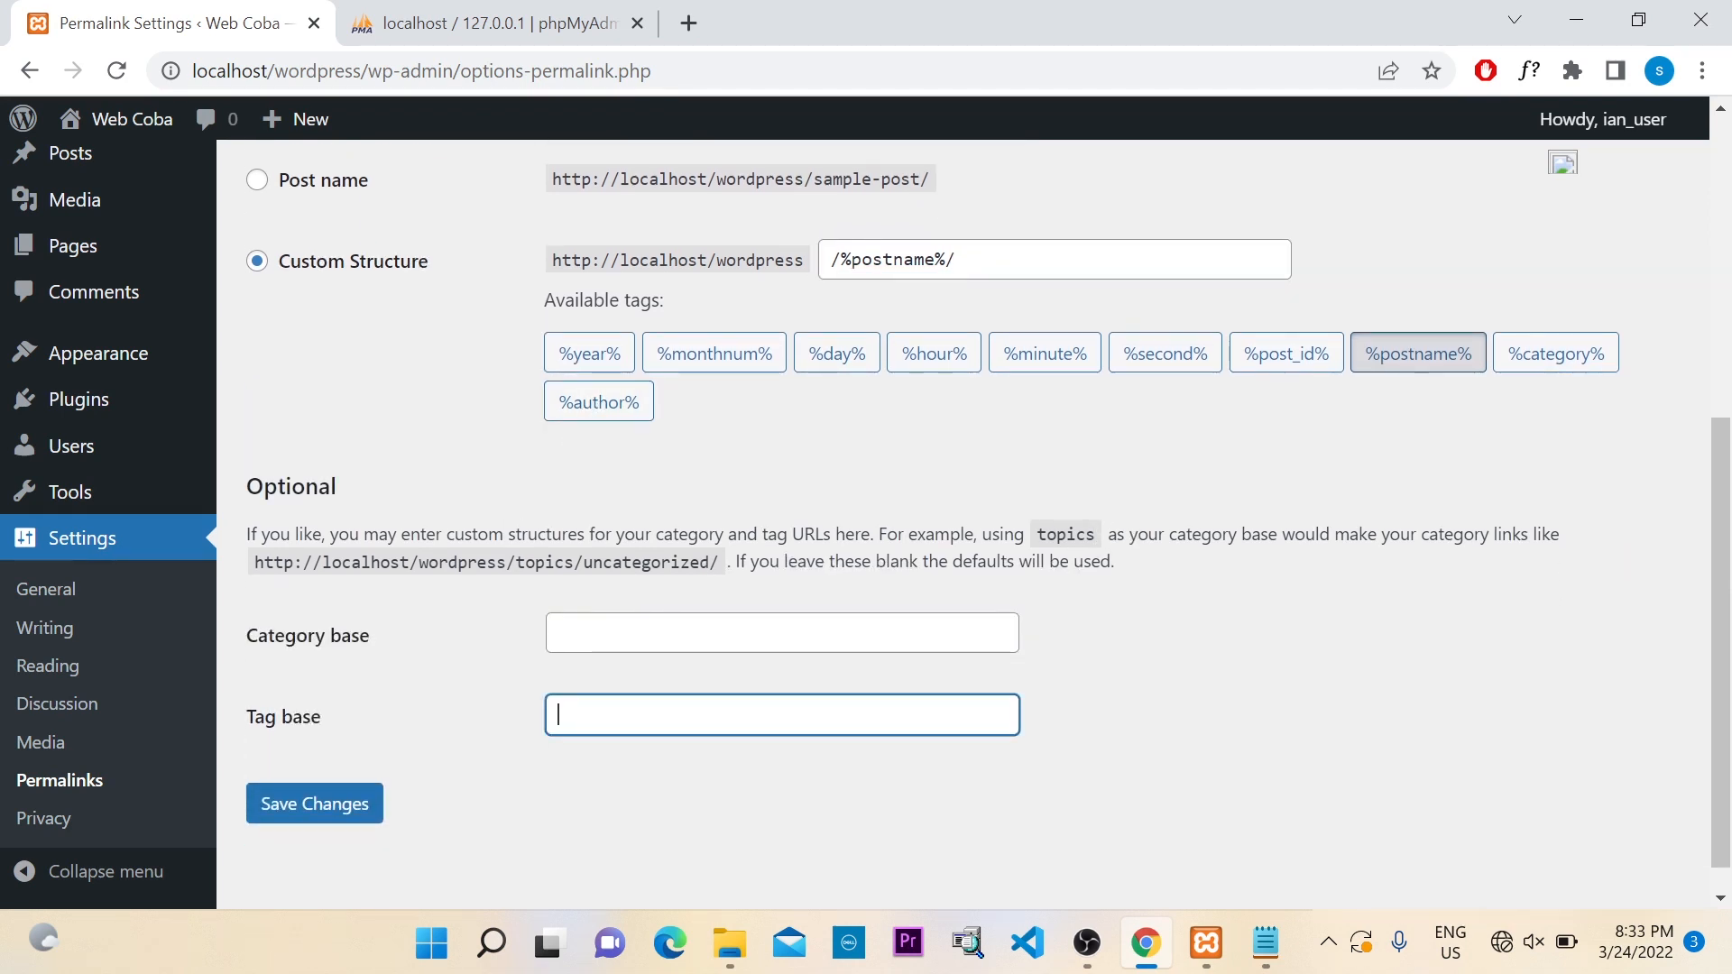
{"action": "left_click", "coordinate": [870, 634]}
{"action": "left_click", "coordinate": [875, 715]}
{"action": "left_click", "coordinate": [873, 634]}
{"action": "left_click", "coordinate": [864, 715]}
{"action": "left_click", "coordinate": [785, 634]}
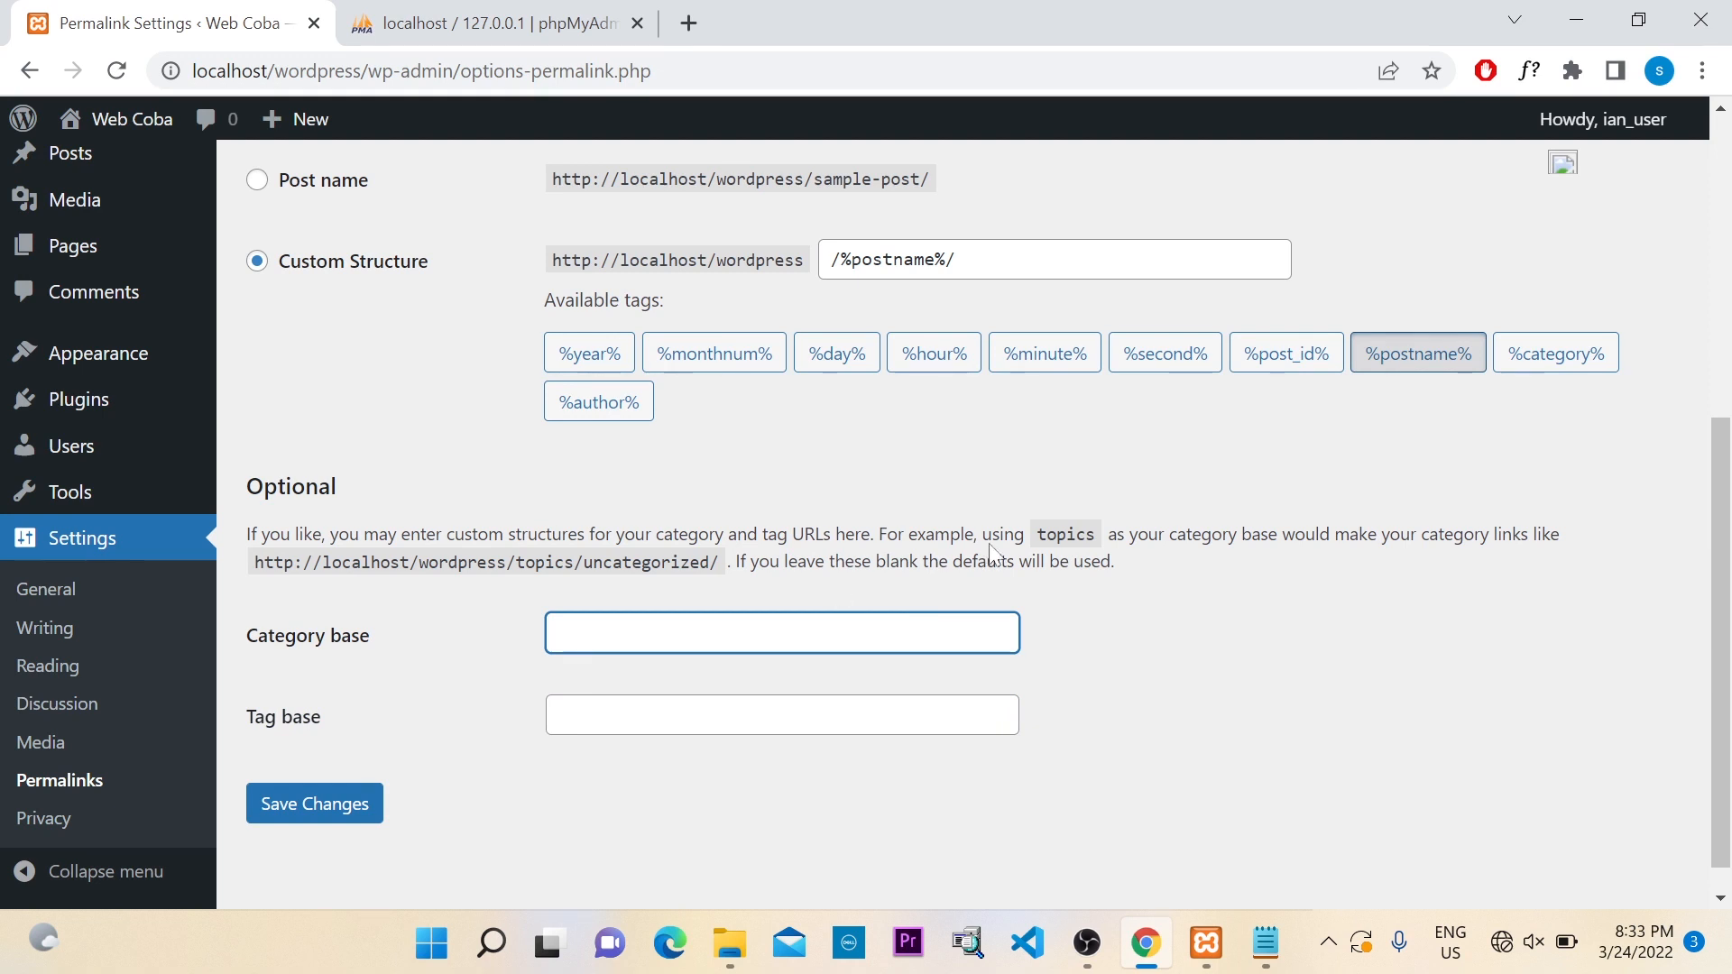
{"action": "left_click_drag", "start_coordinate": [1037, 536], "coordinate": [1096, 536]}
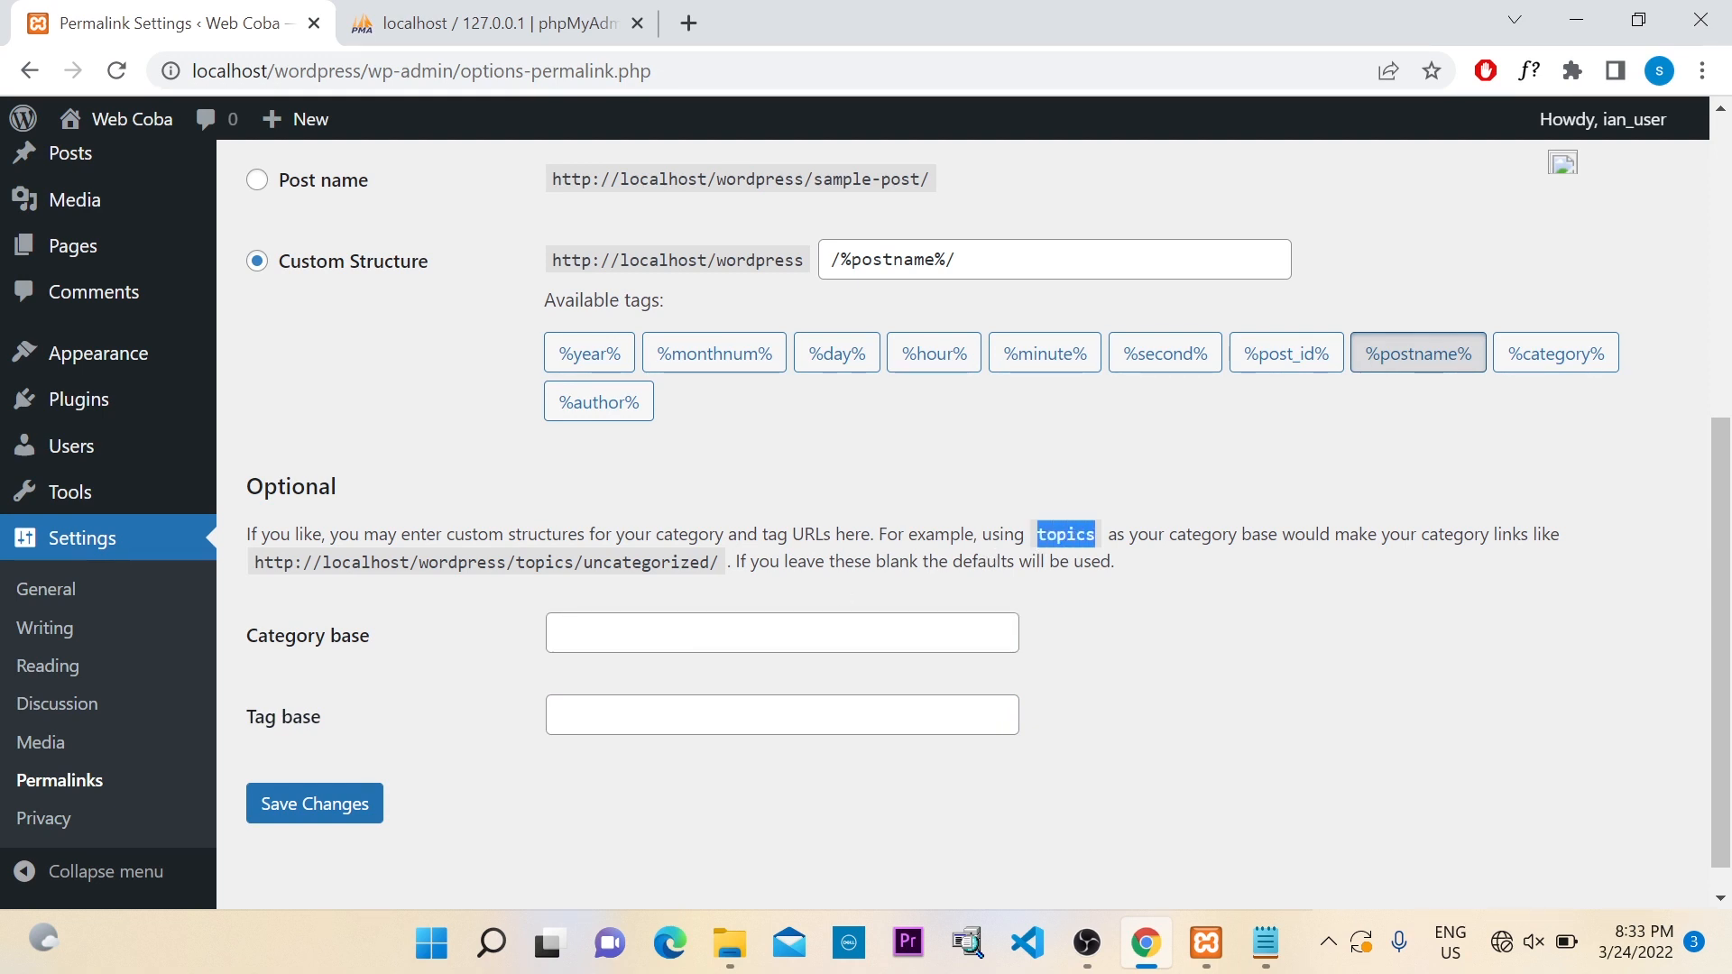
{"action": "left_click", "coordinate": [354, 805]}
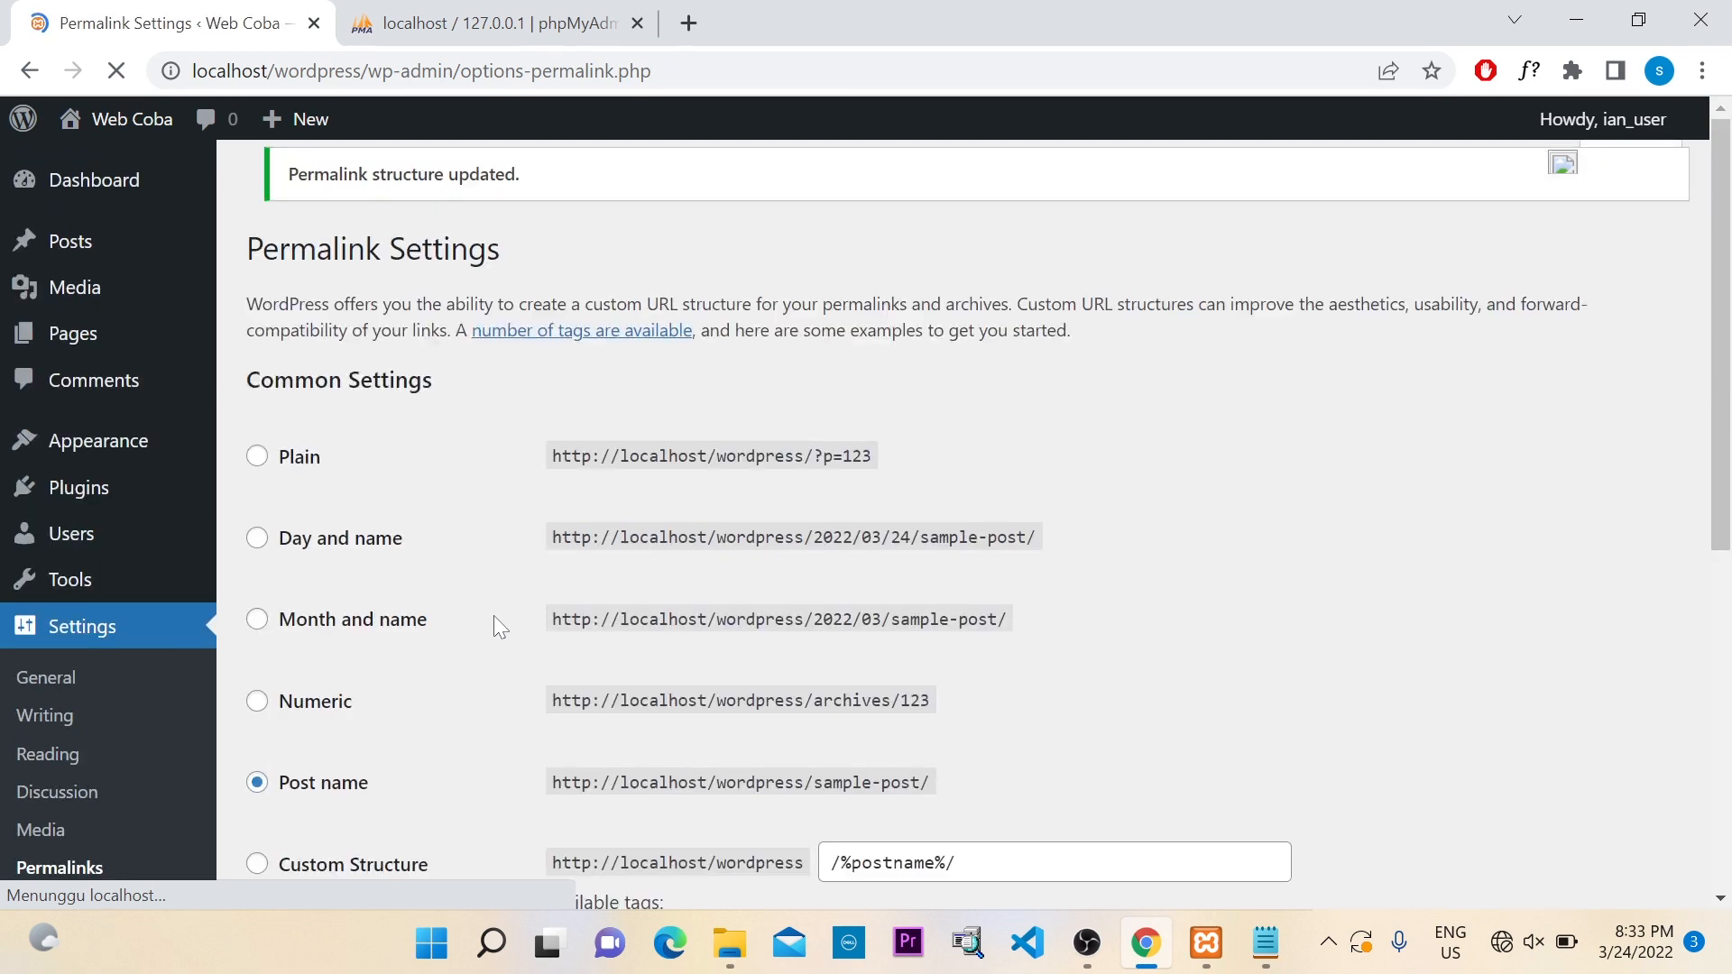
{"action": "scroll", "coordinate": [494, 615], "scroll_direction": "down", "scroll_amount": 2}
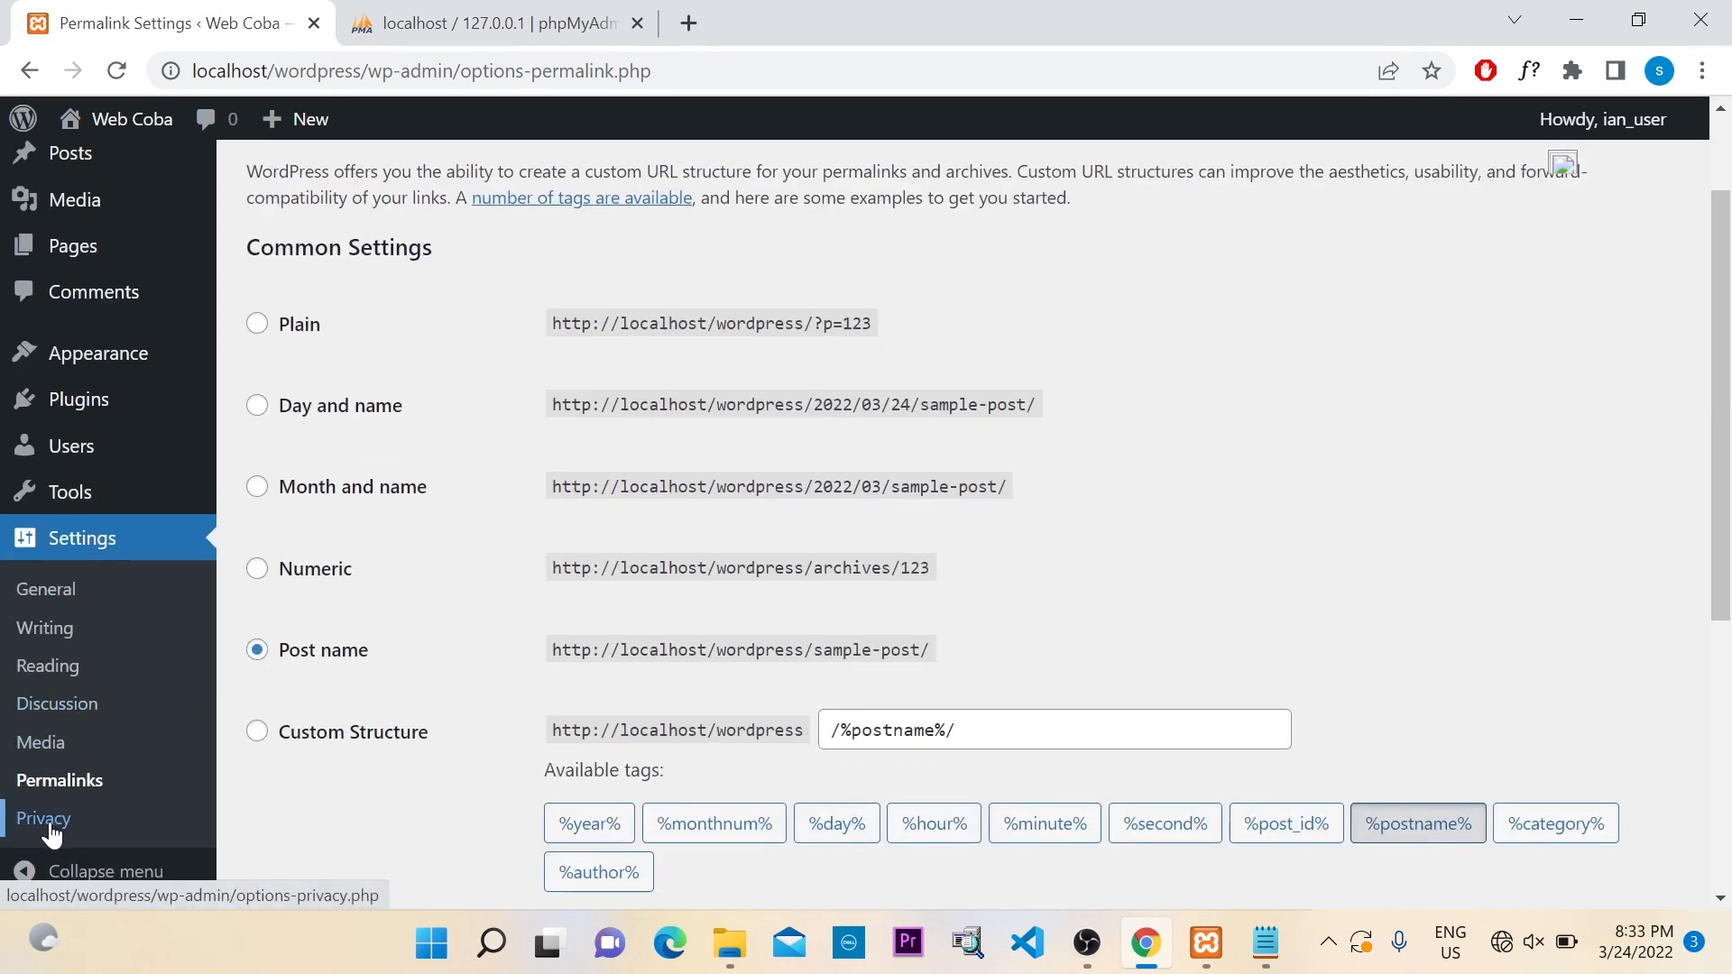
{"action": "left_click", "coordinate": [45, 820]}
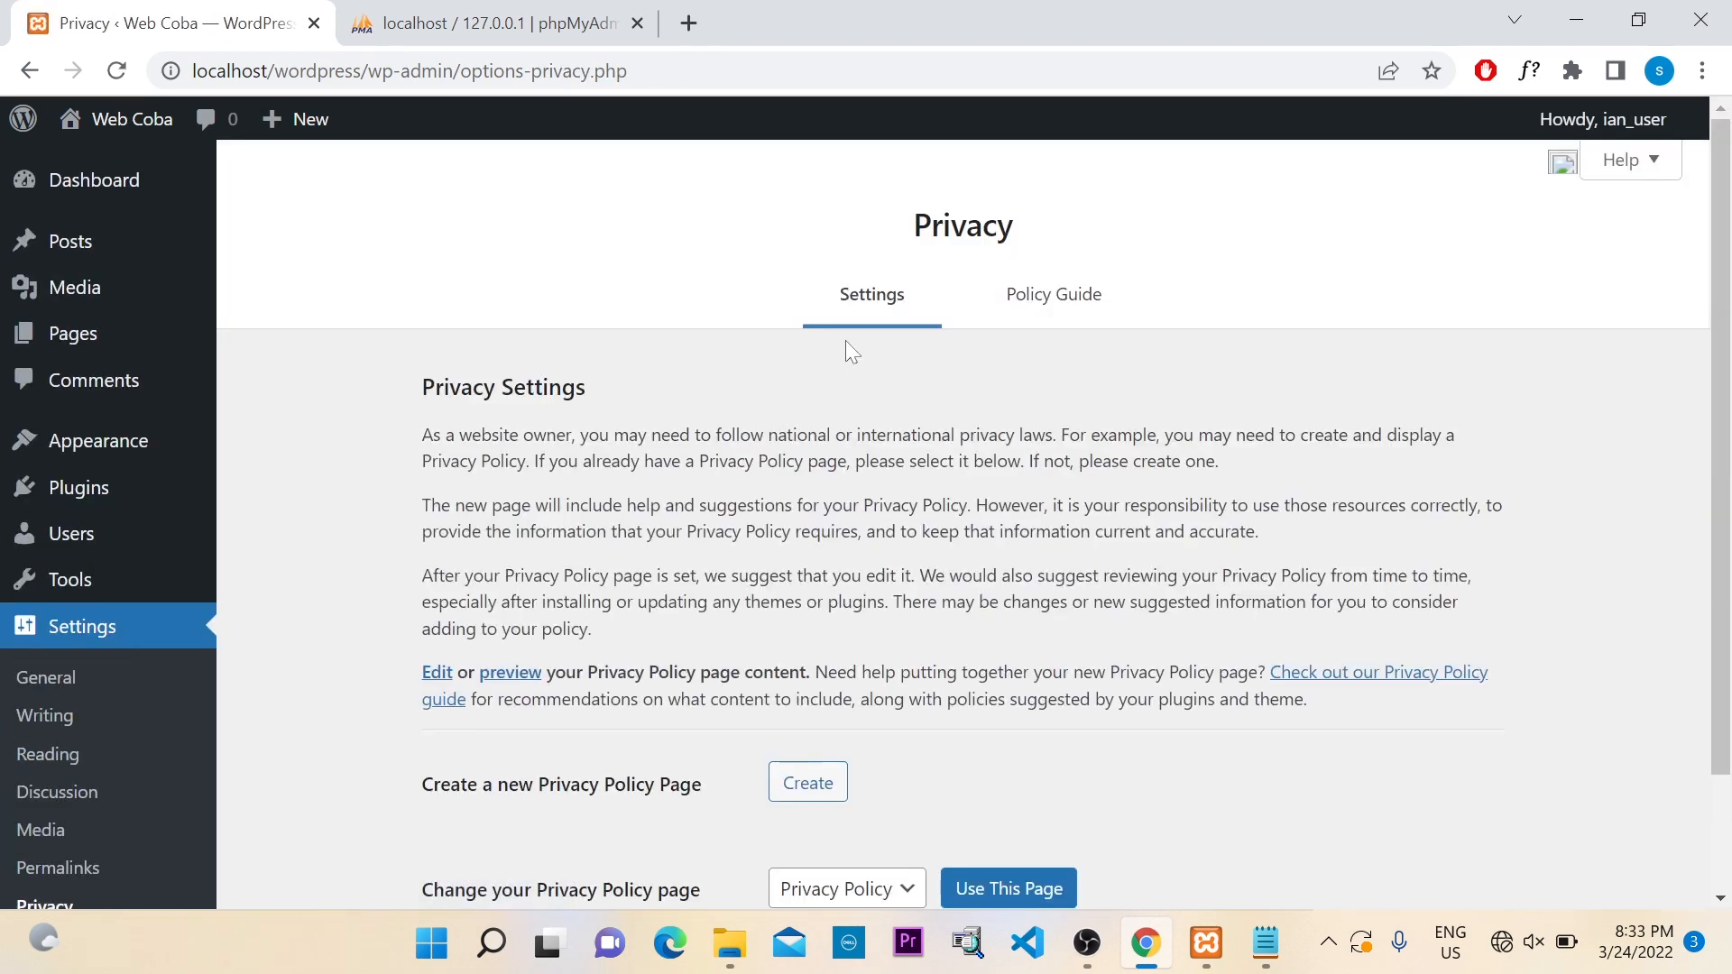
{"action": "scroll", "coordinate": [845, 341], "scroll_direction": "down", "scroll_amount": 2}
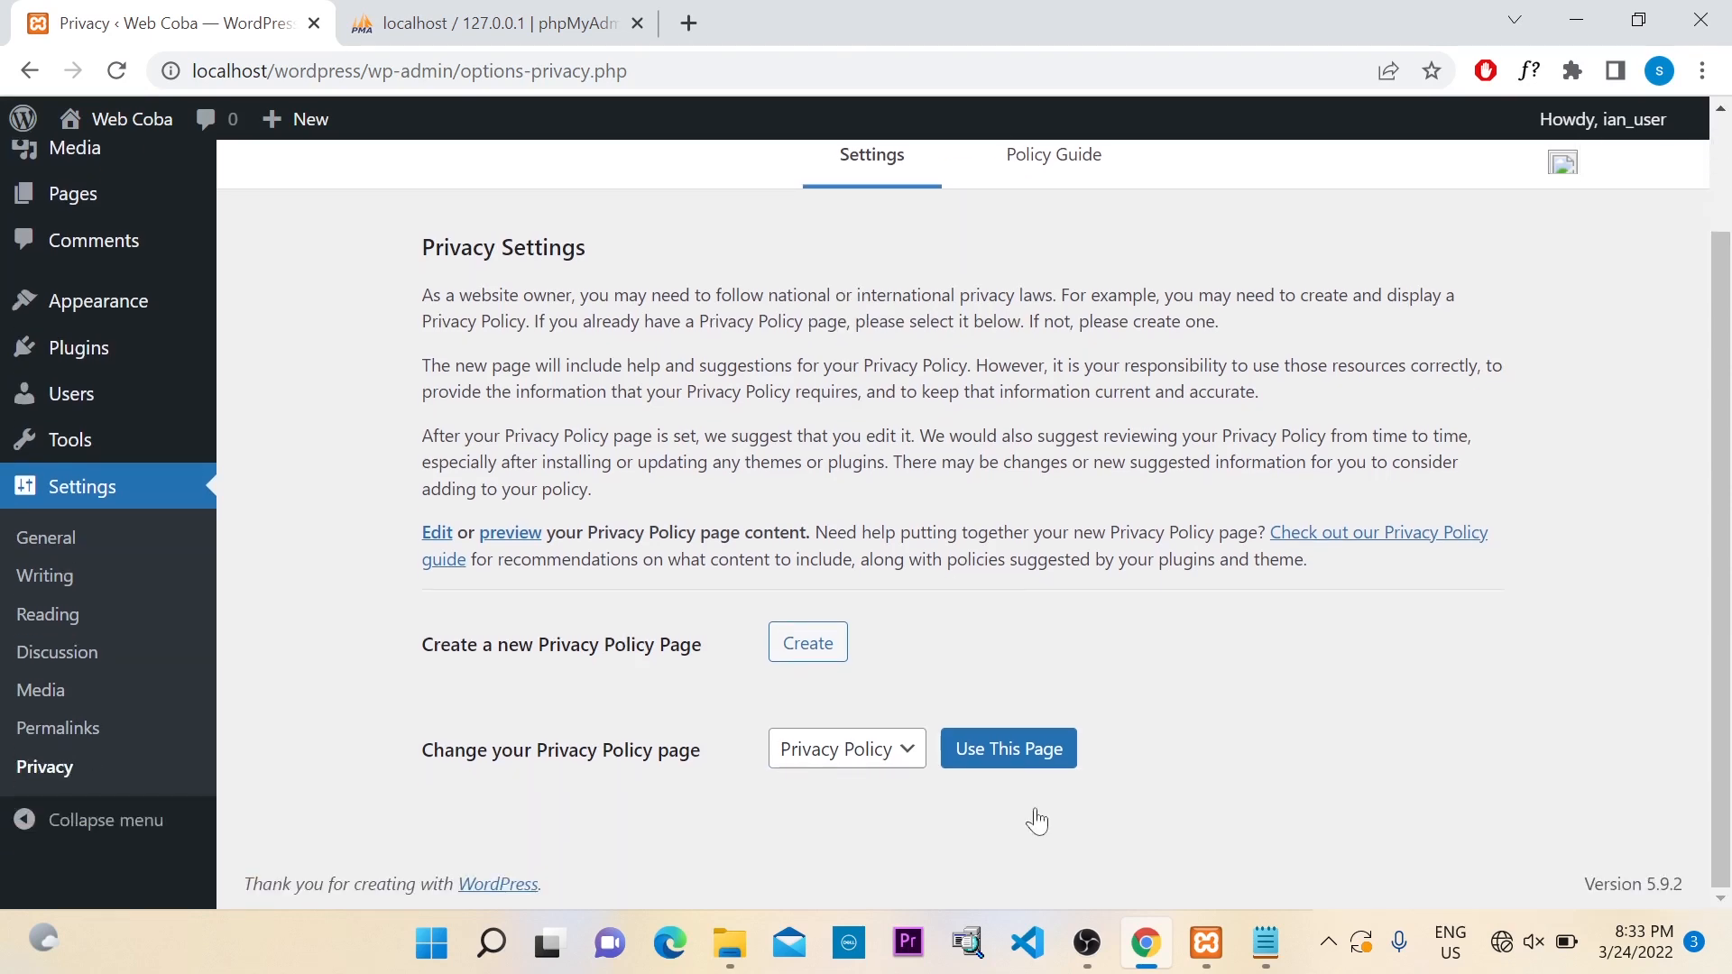
{"action": "left_click", "coordinate": [902, 761]}
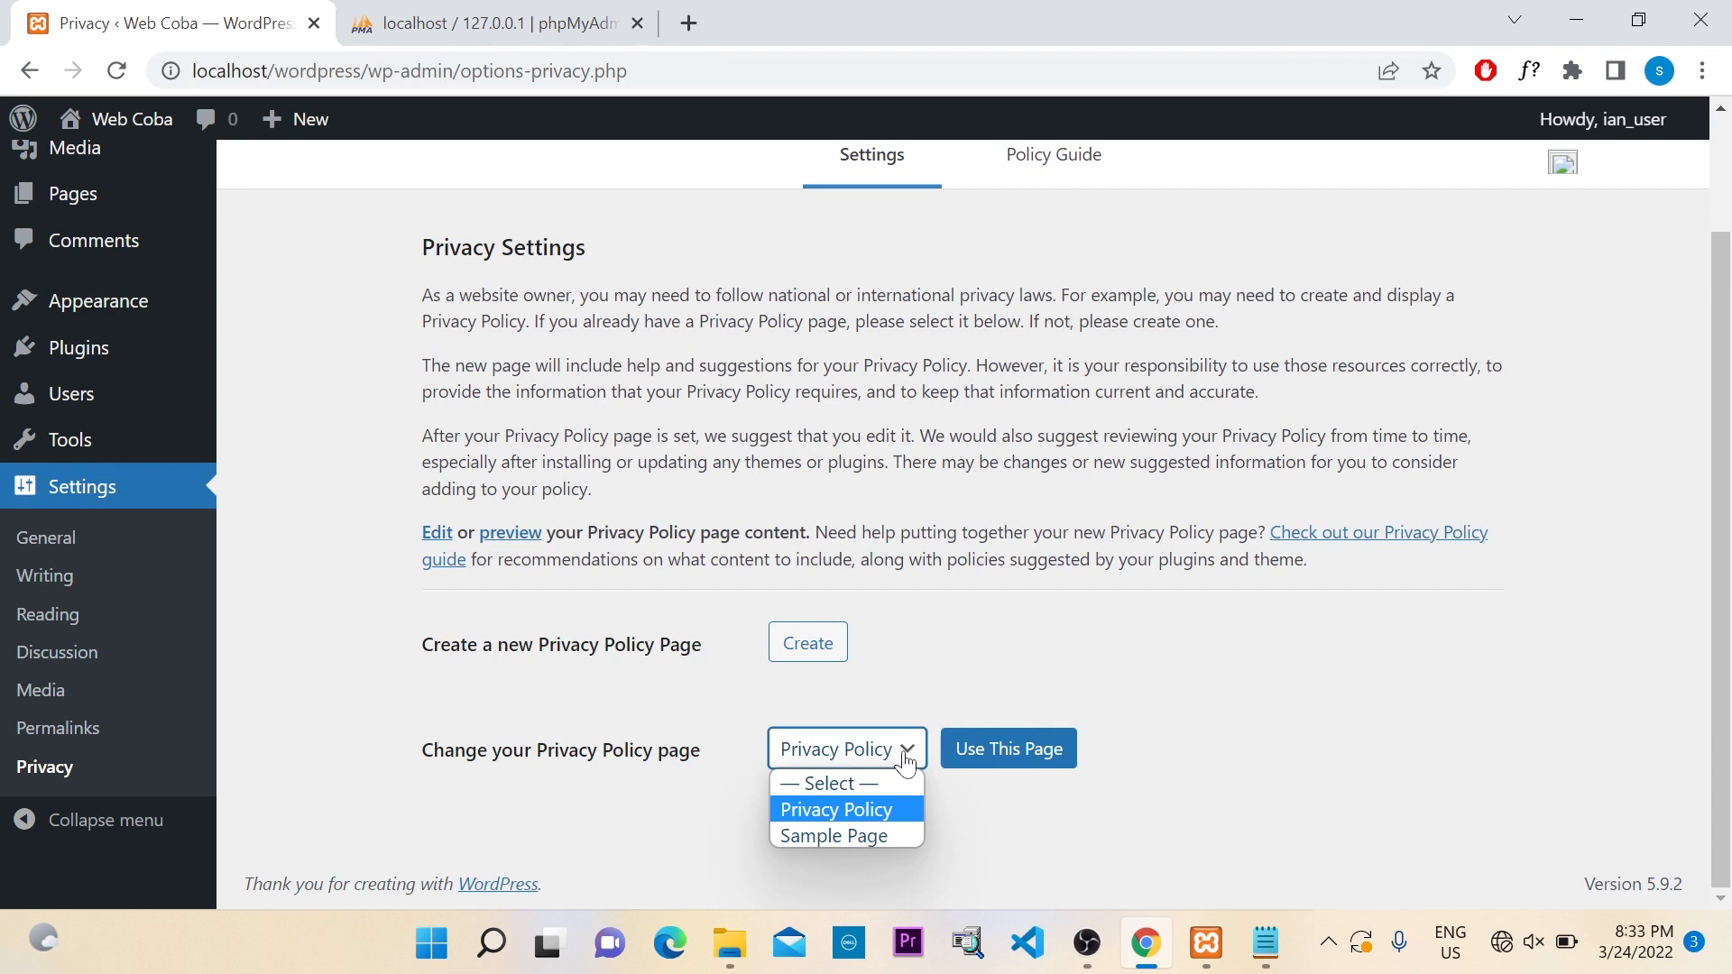
{"action": "left_click", "coordinate": [1123, 664]}
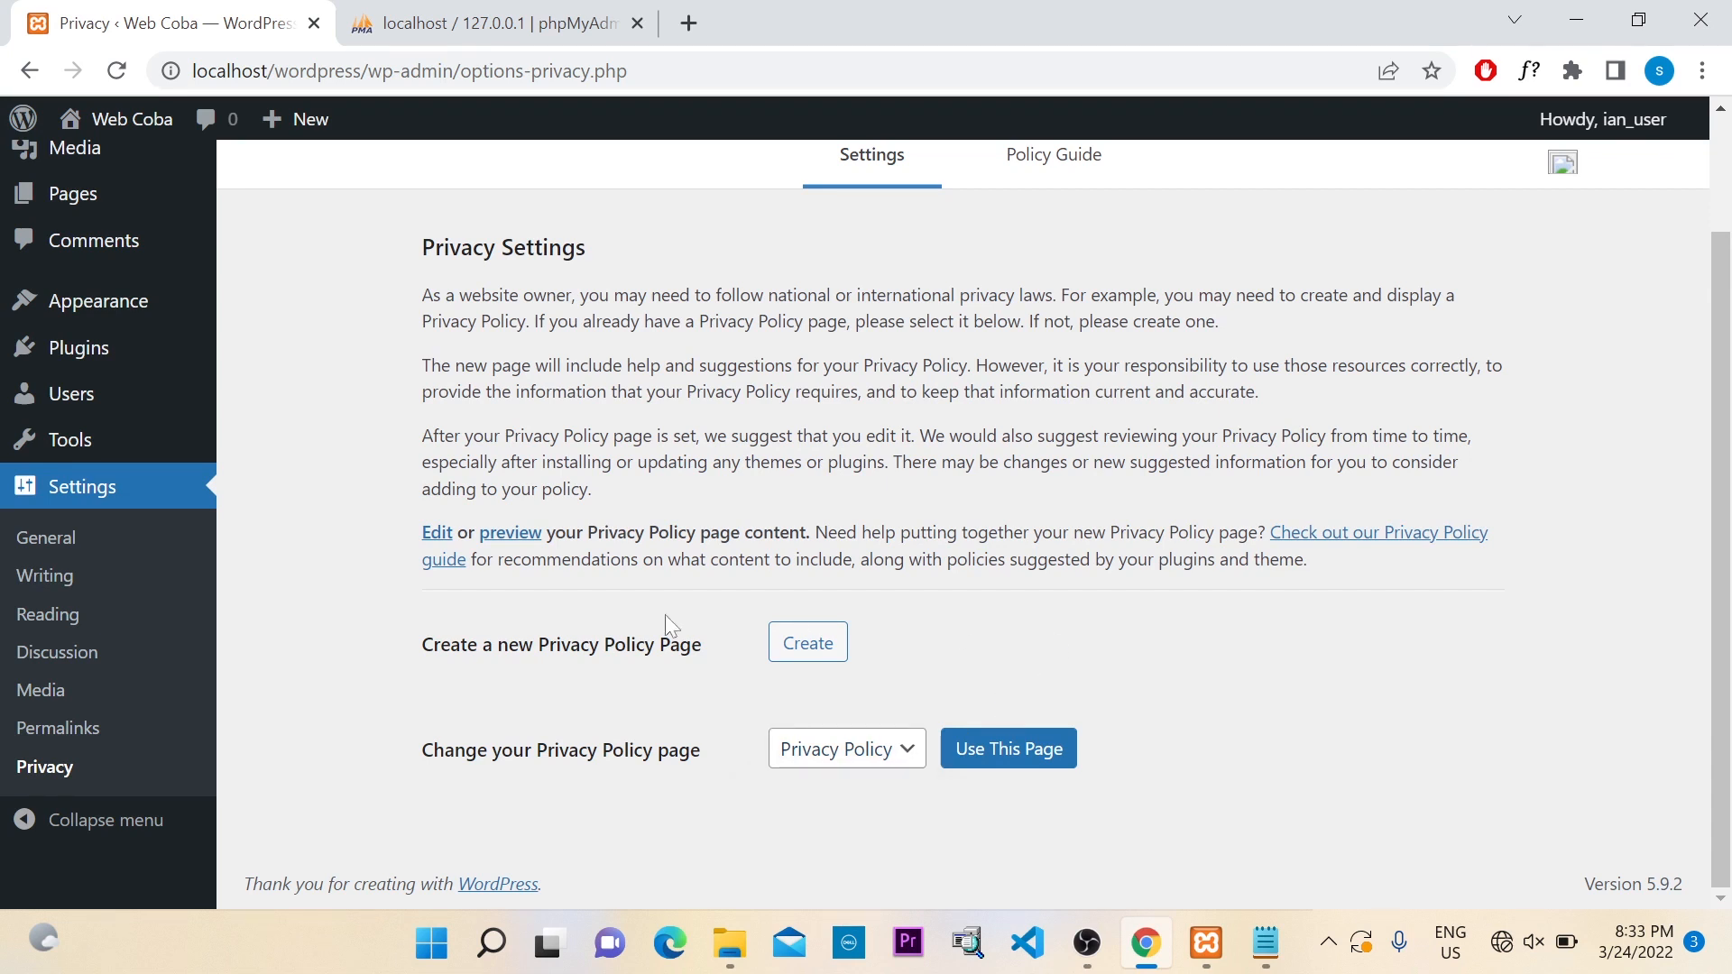
{"action": "scroll", "coordinate": [79, 647], "scroll_direction": "up", "scroll_amount": 2}
{"action": "mouse_move", "coordinate": [86, 606]}
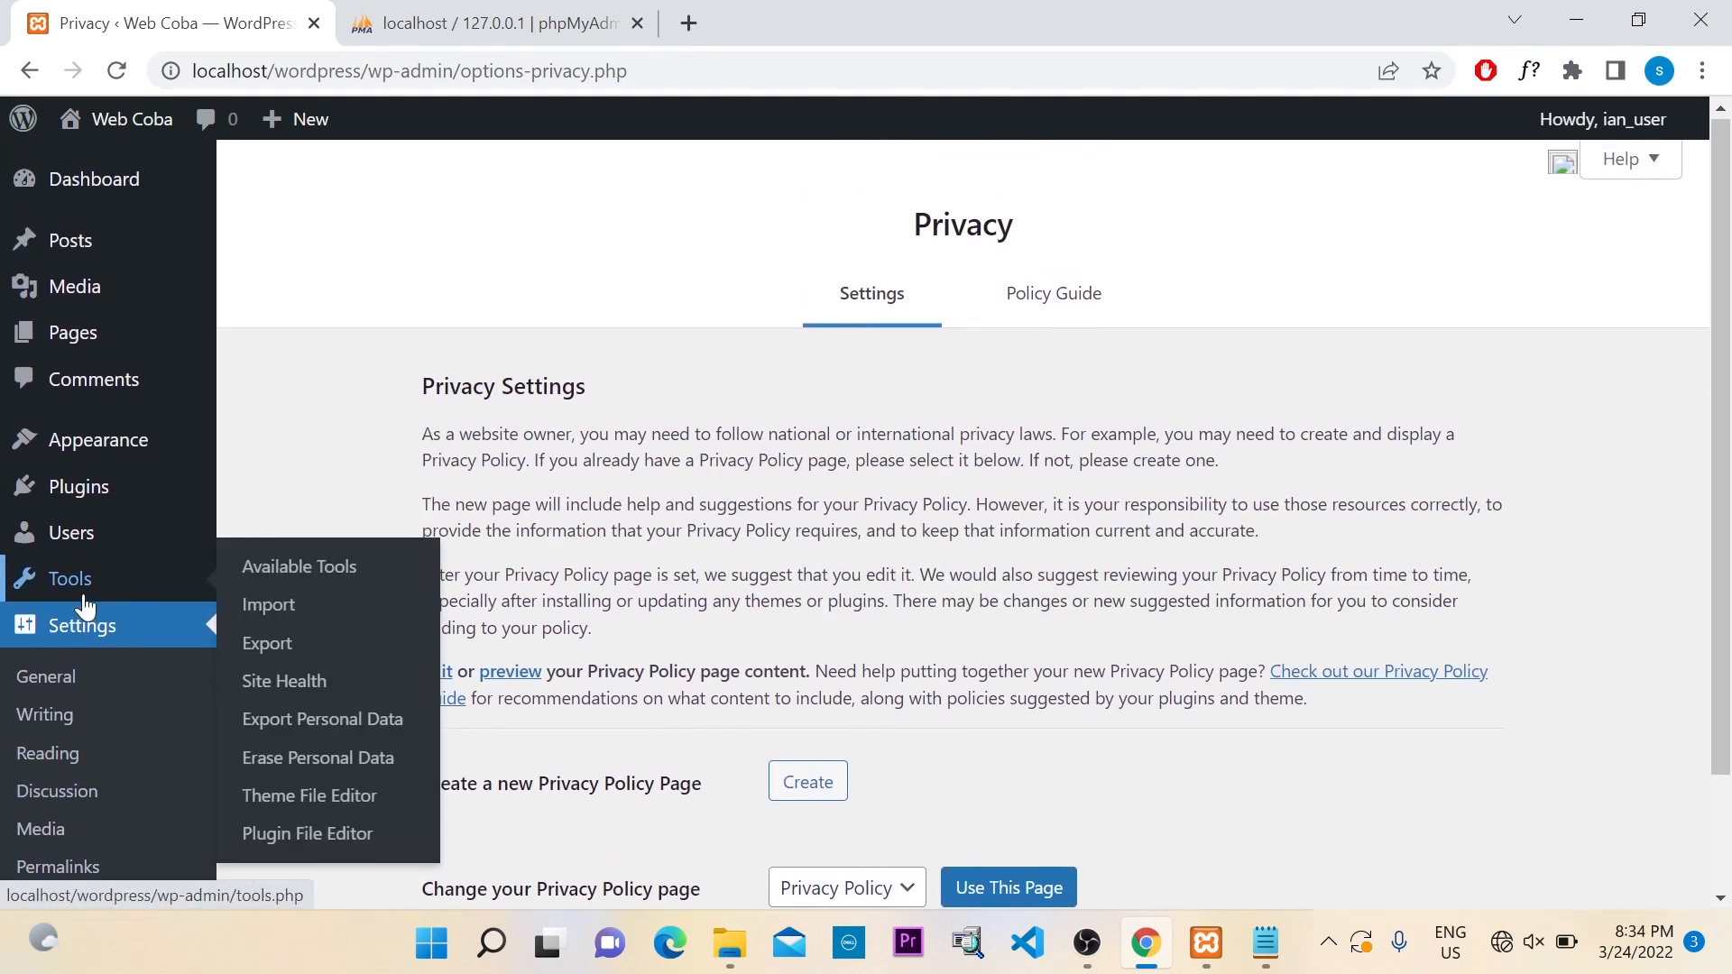
{"action": "mouse_move", "coordinate": [108, 301]}
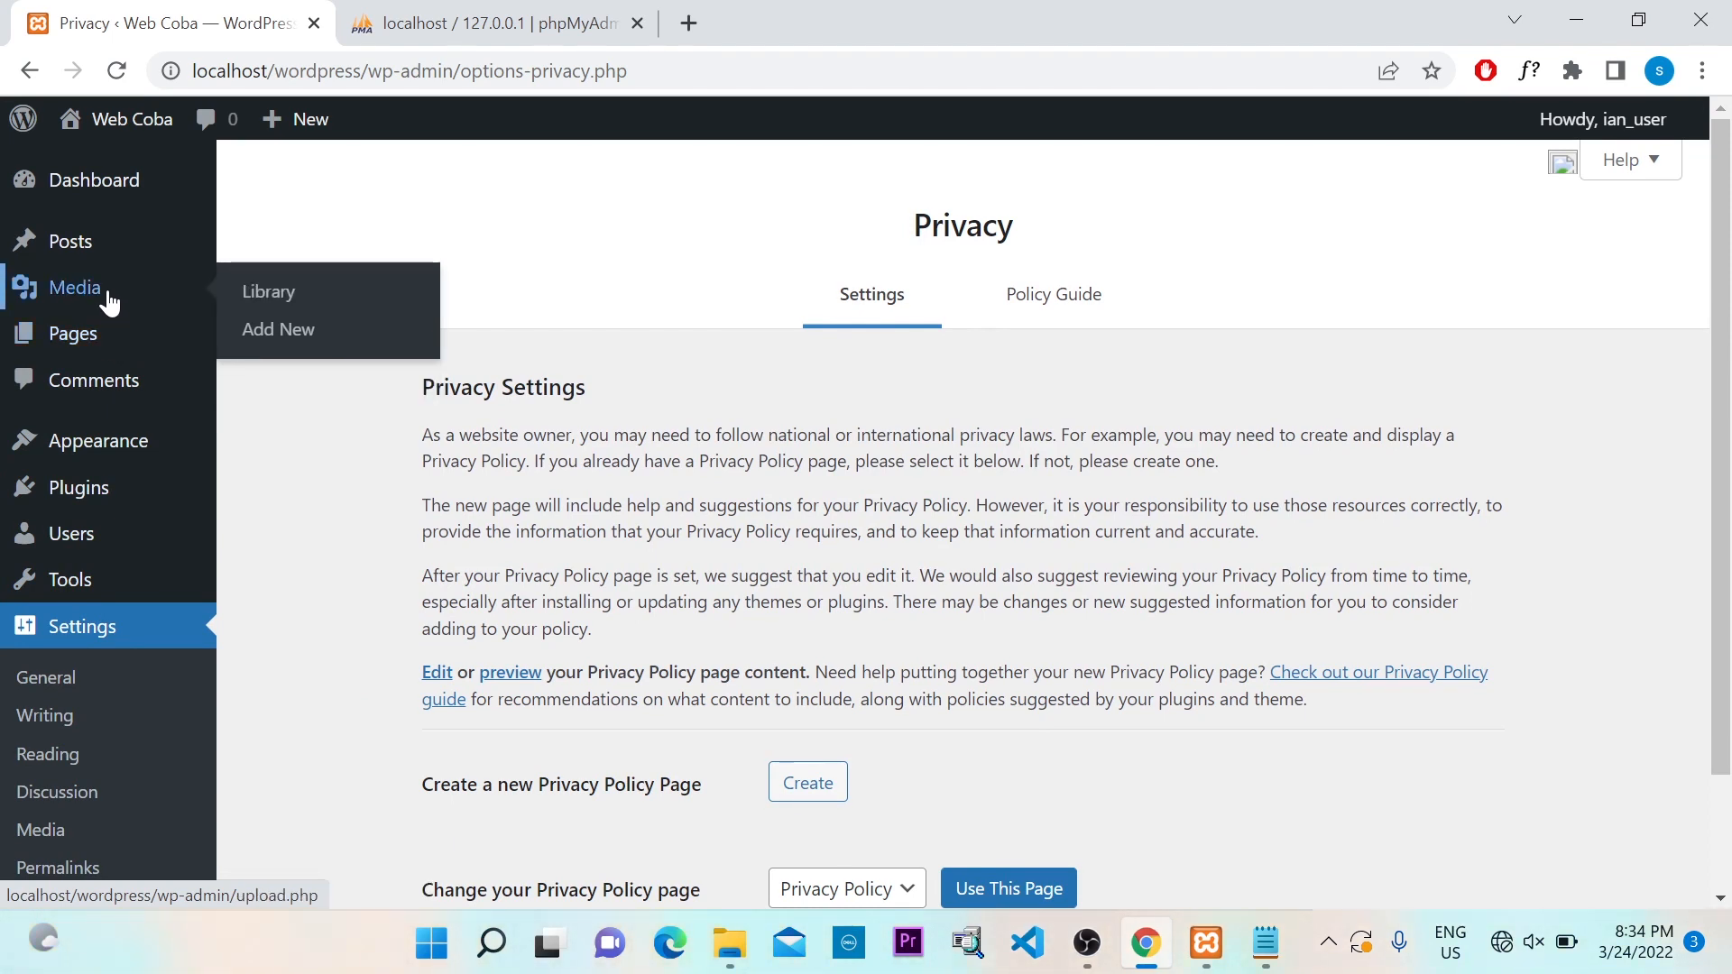
{"action": "mouse_move", "coordinate": [112, 456]}
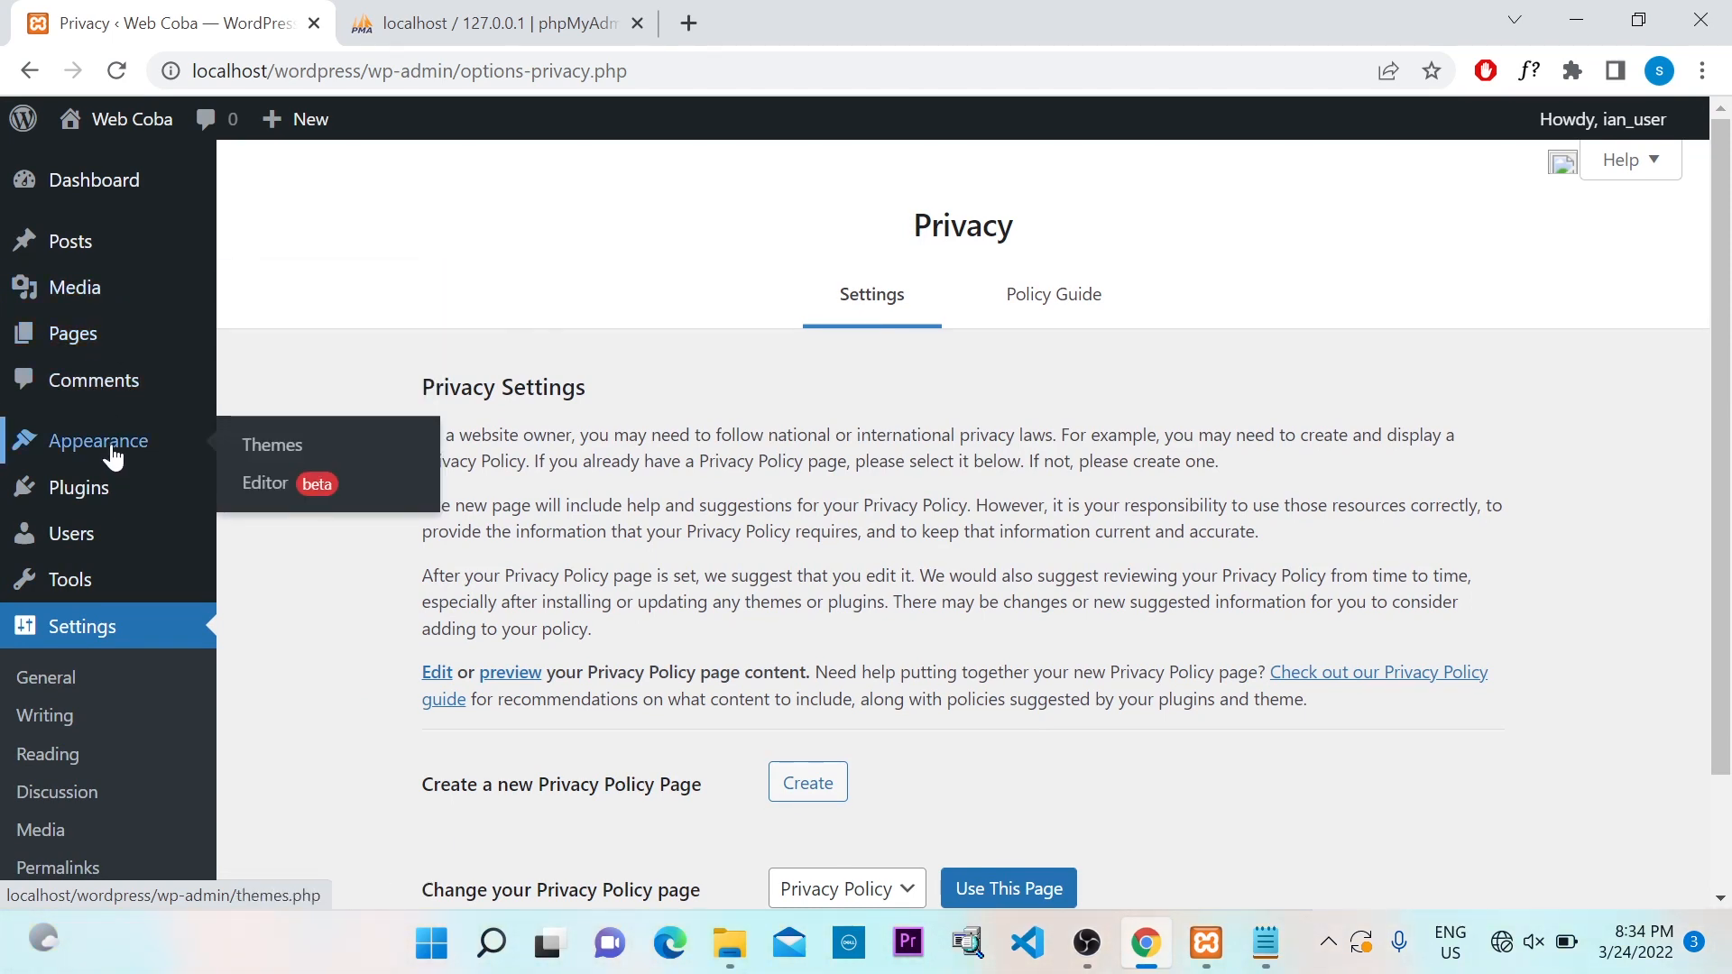
Browse the Themes page with Twenty Twenty-Two active, then go to Users
{"action": "left_click", "coordinate": [112, 456]}
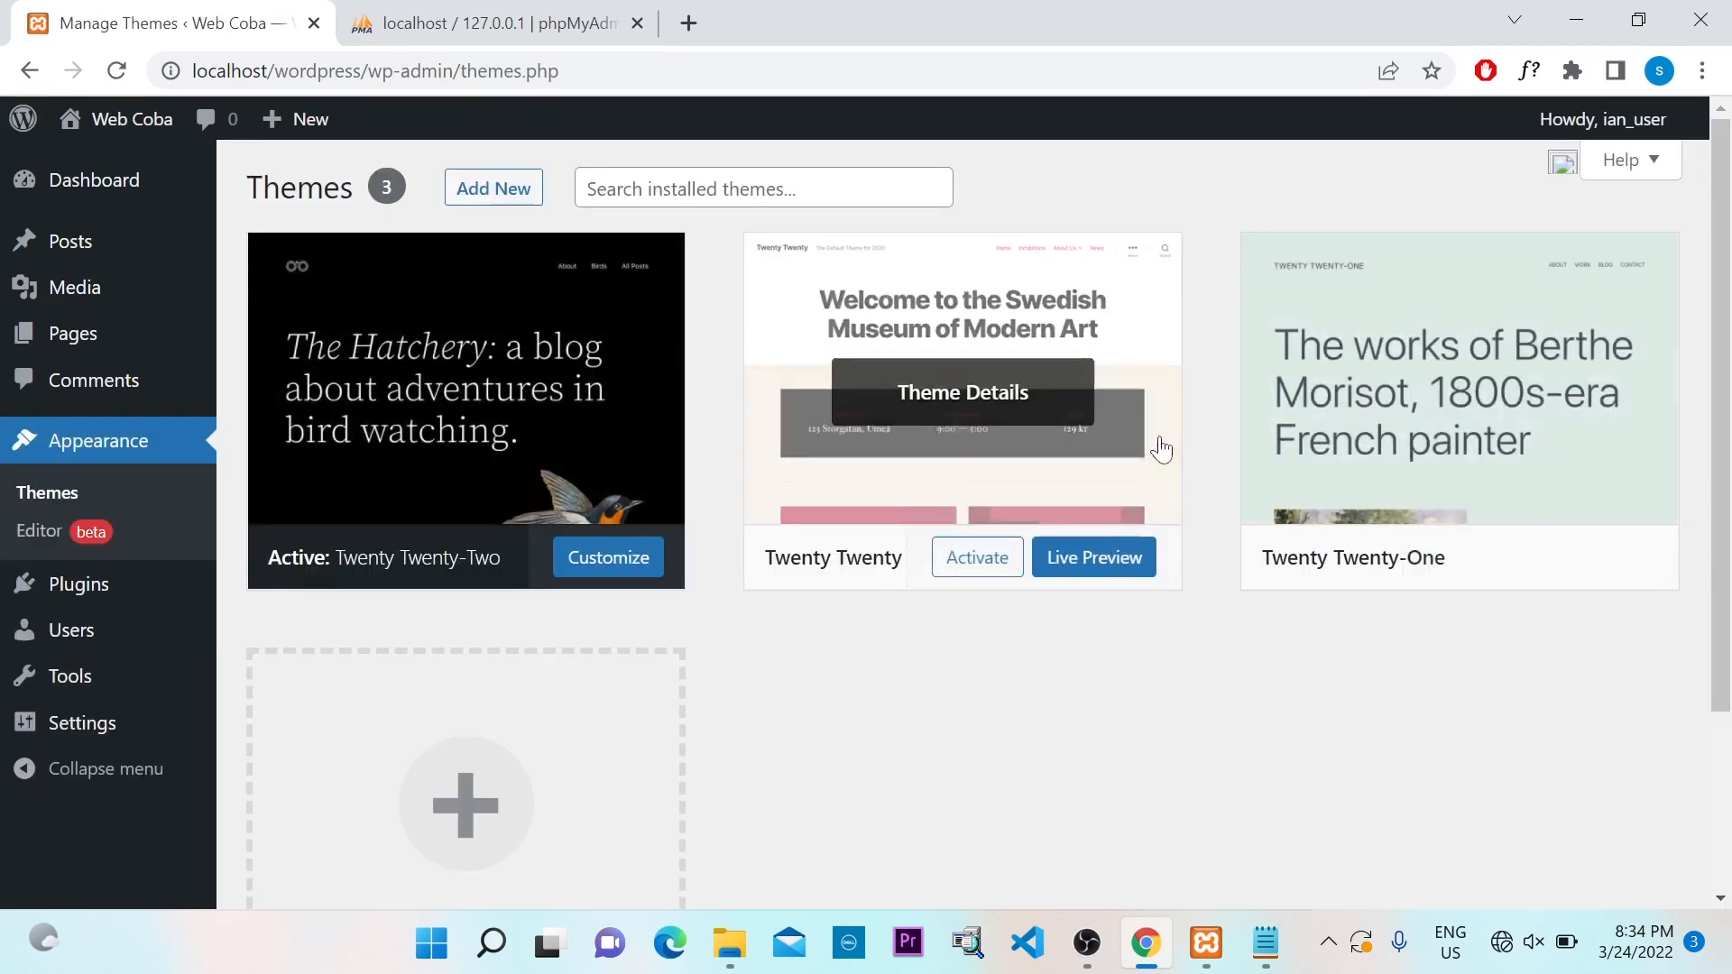
{"action": "scroll", "coordinate": [1155, 449], "scroll_direction": "down", "scroll_amount": 2}
{"action": "scroll", "coordinate": [1146, 448], "scroll_direction": "up", "scroll_amount": 2}
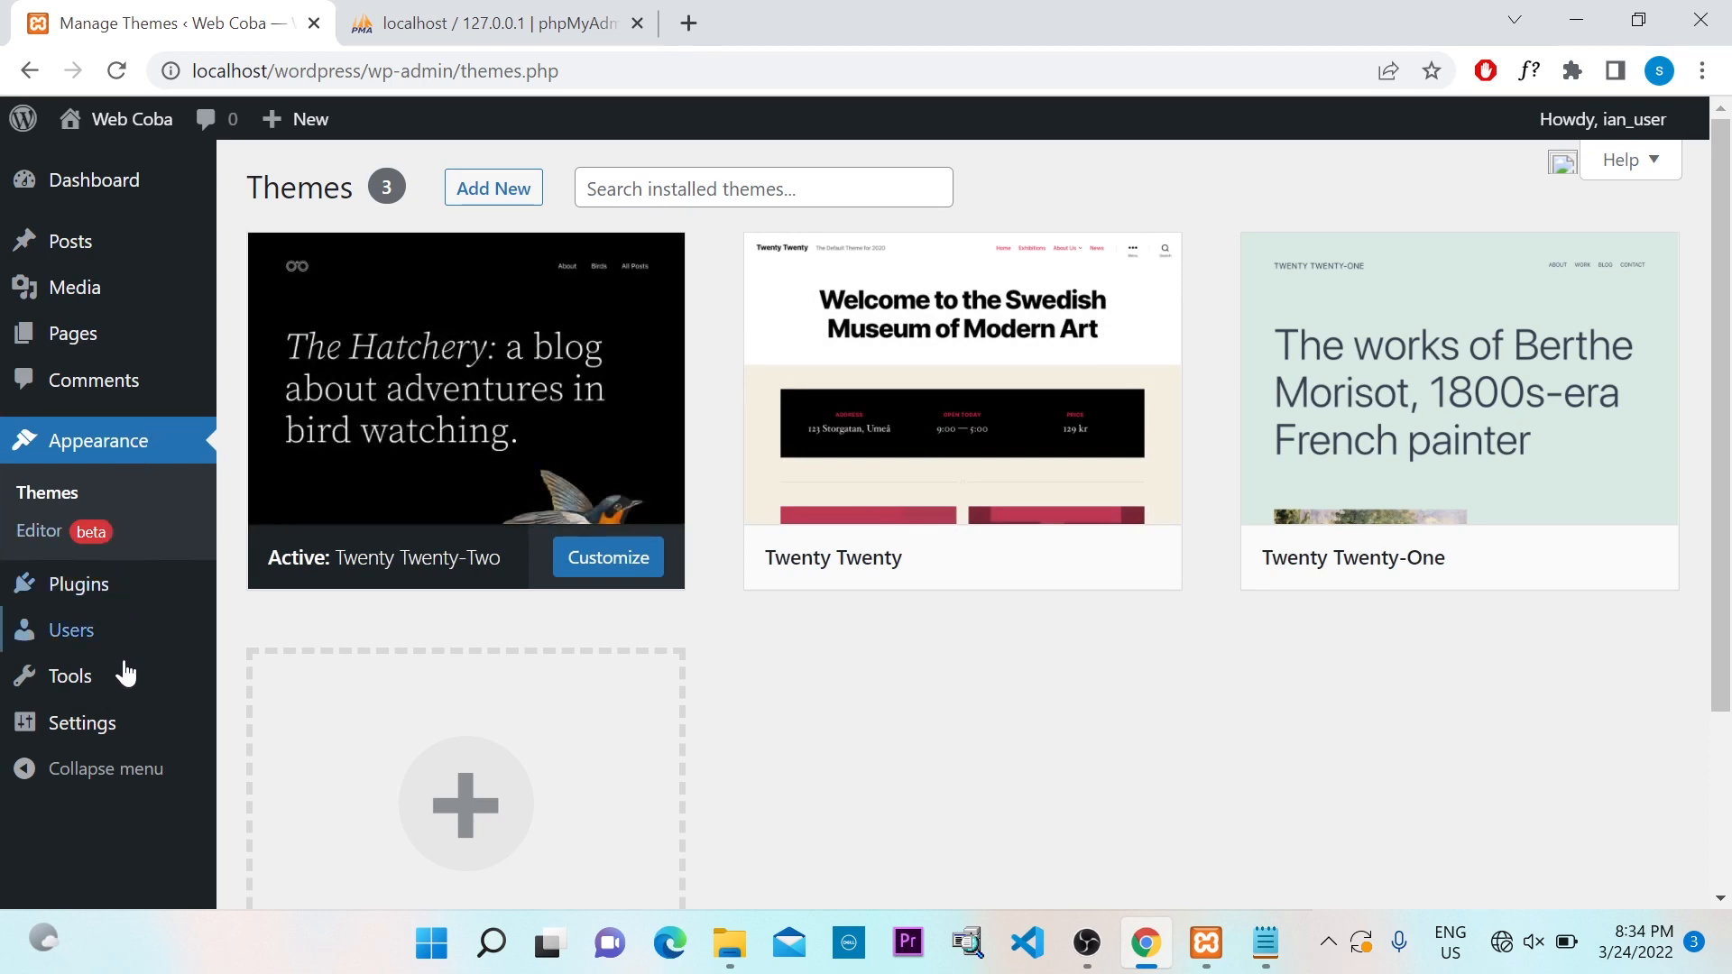
{"action": "left_click", "coordinate": [88, 643]}
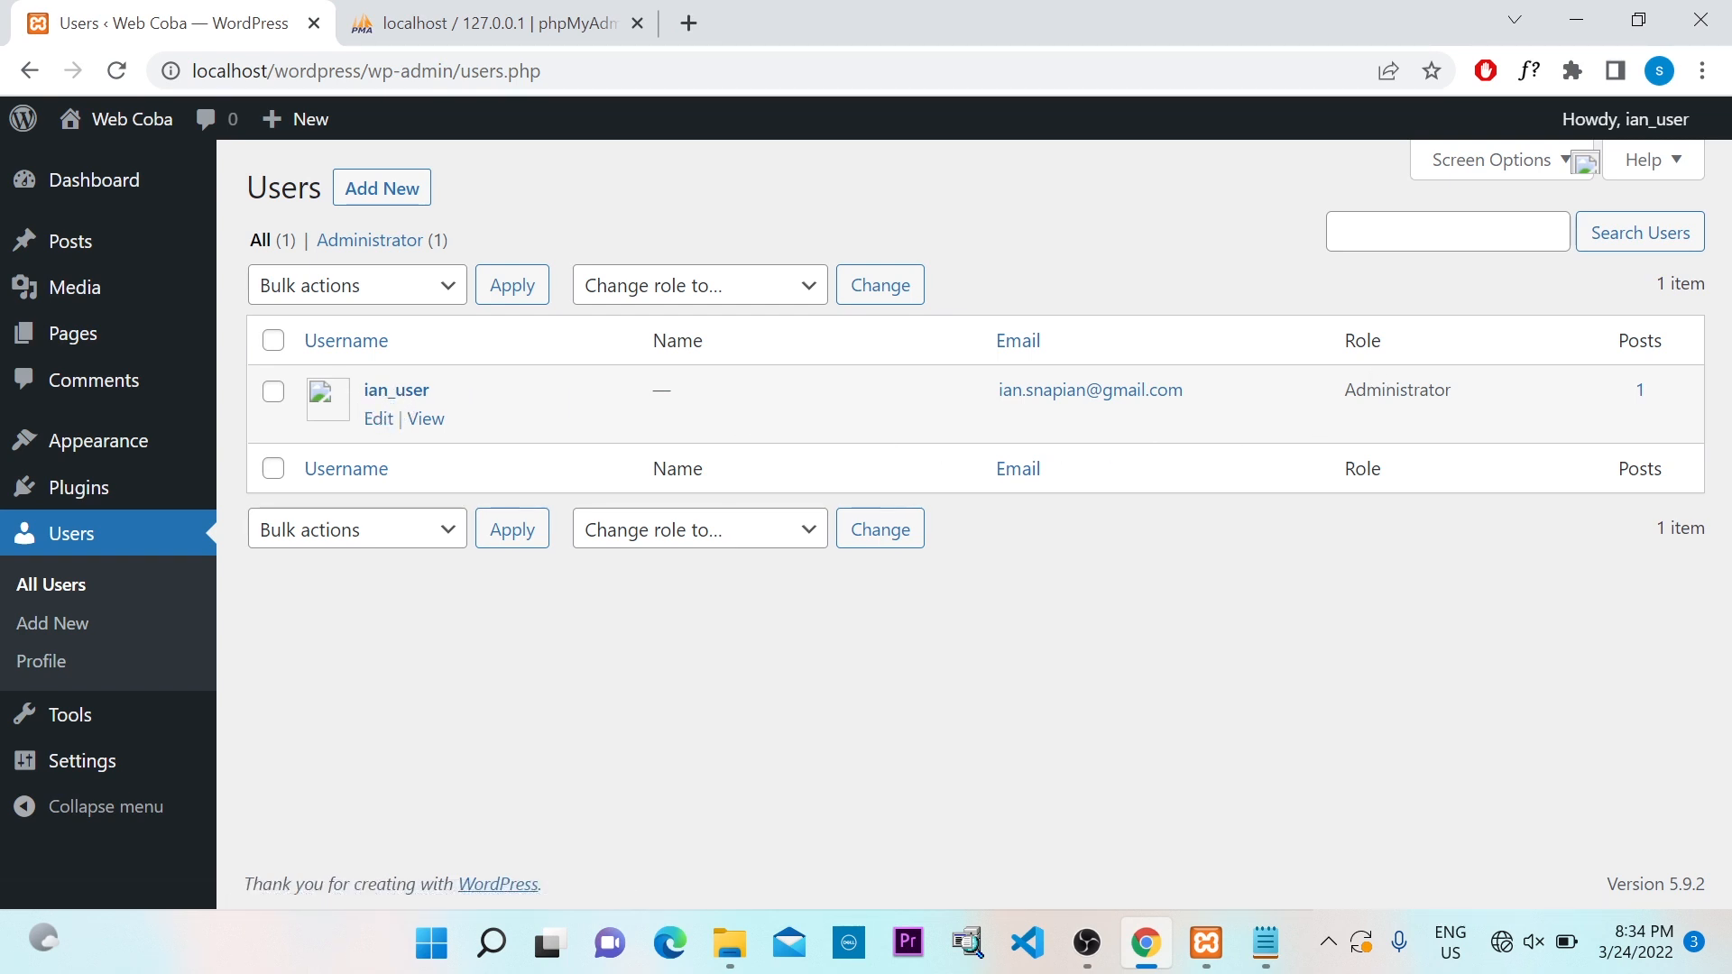
Highlight the single account's Administrator role, then deselect it
{"action": "double_click", "coordinate": [1437, 396]}
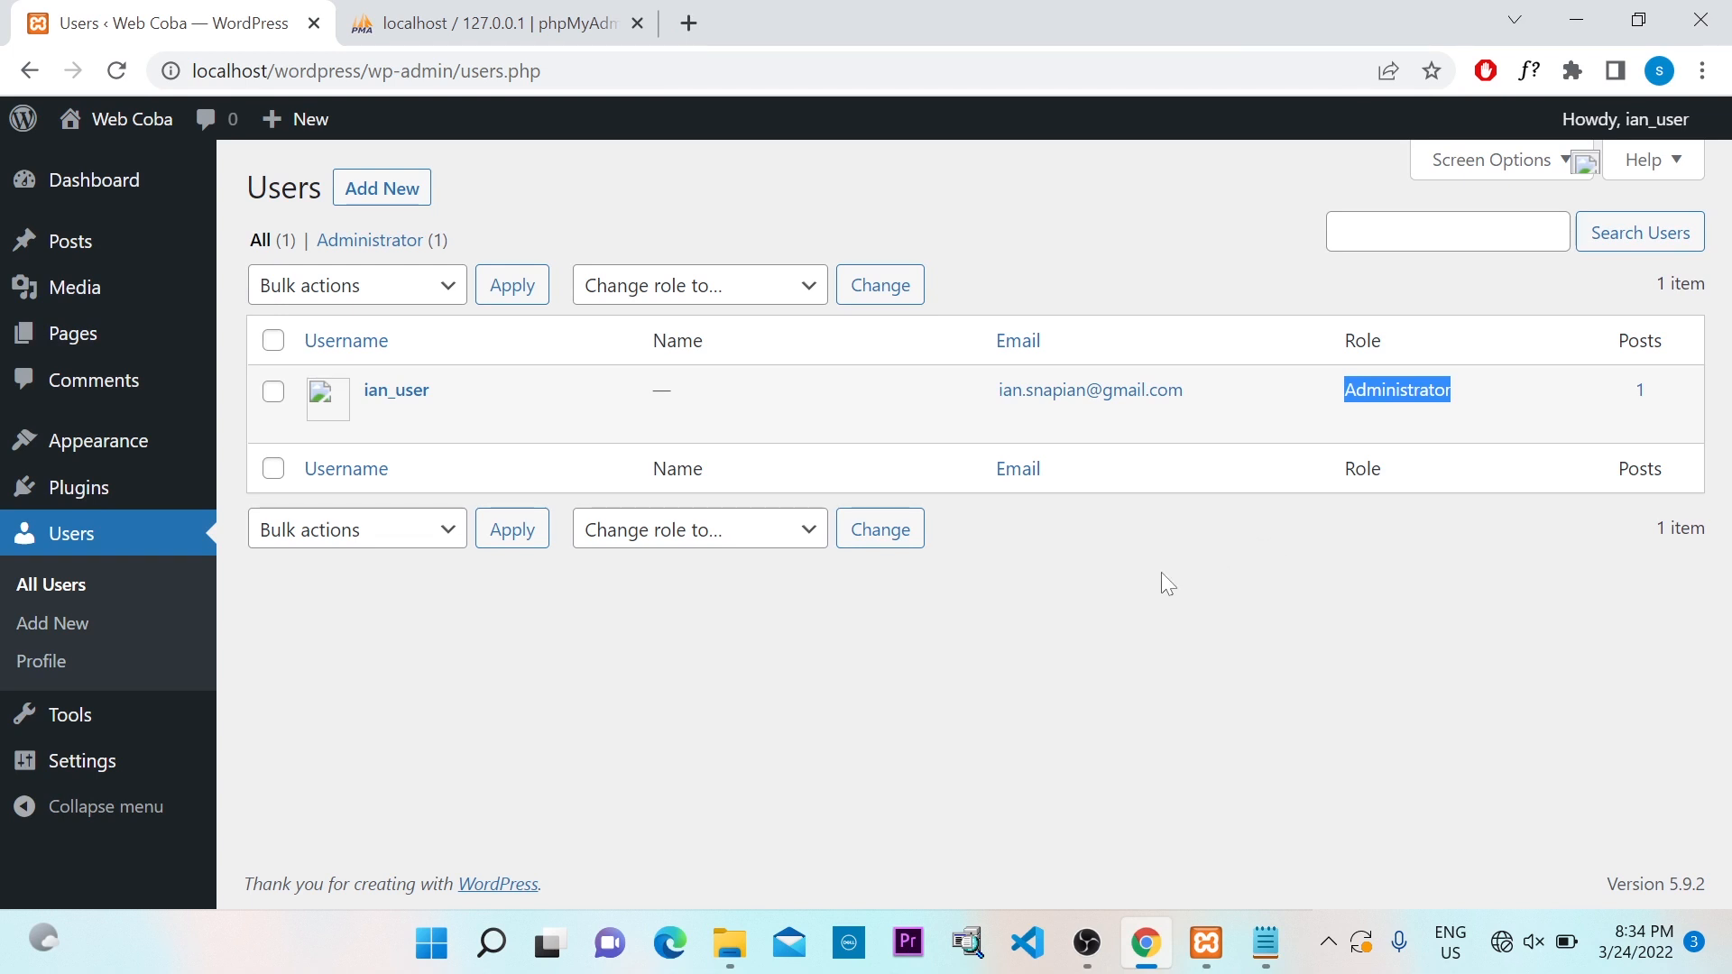
{"action": "left_click", "coordinate": [1125, 608]}
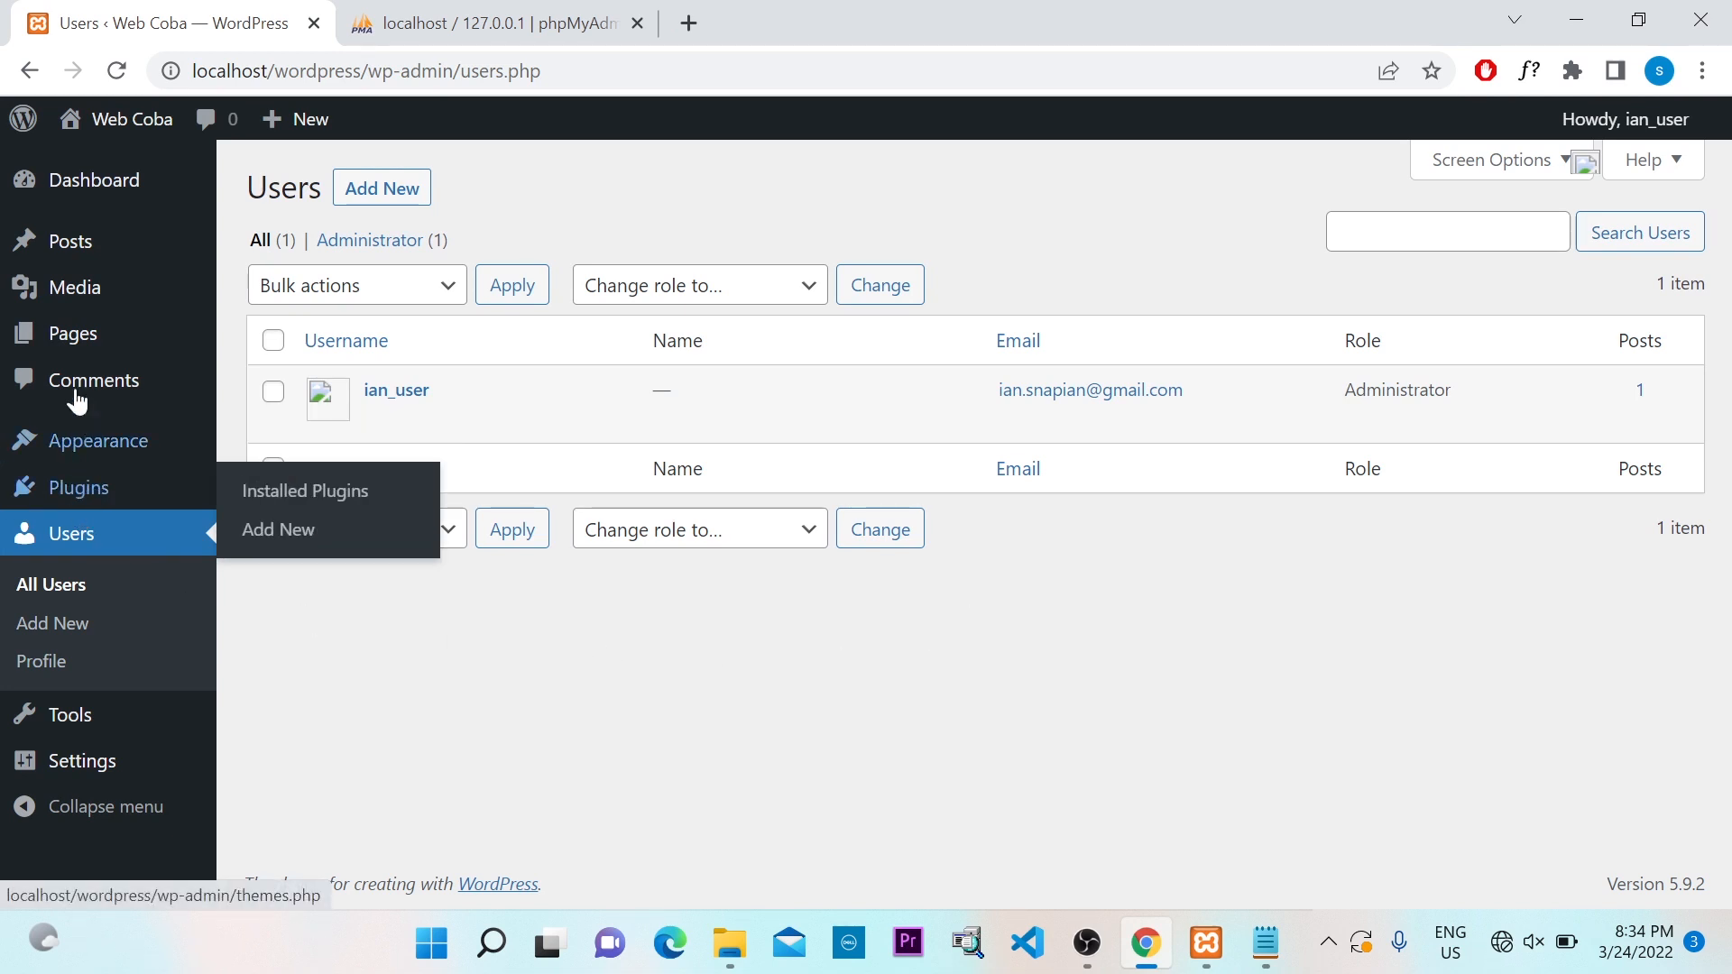
Browse the Dashboard widgets and All Pages, ending on the Posts list with 'Hello world!'
{"action": "left_click", "coordinate": [110, 194]}
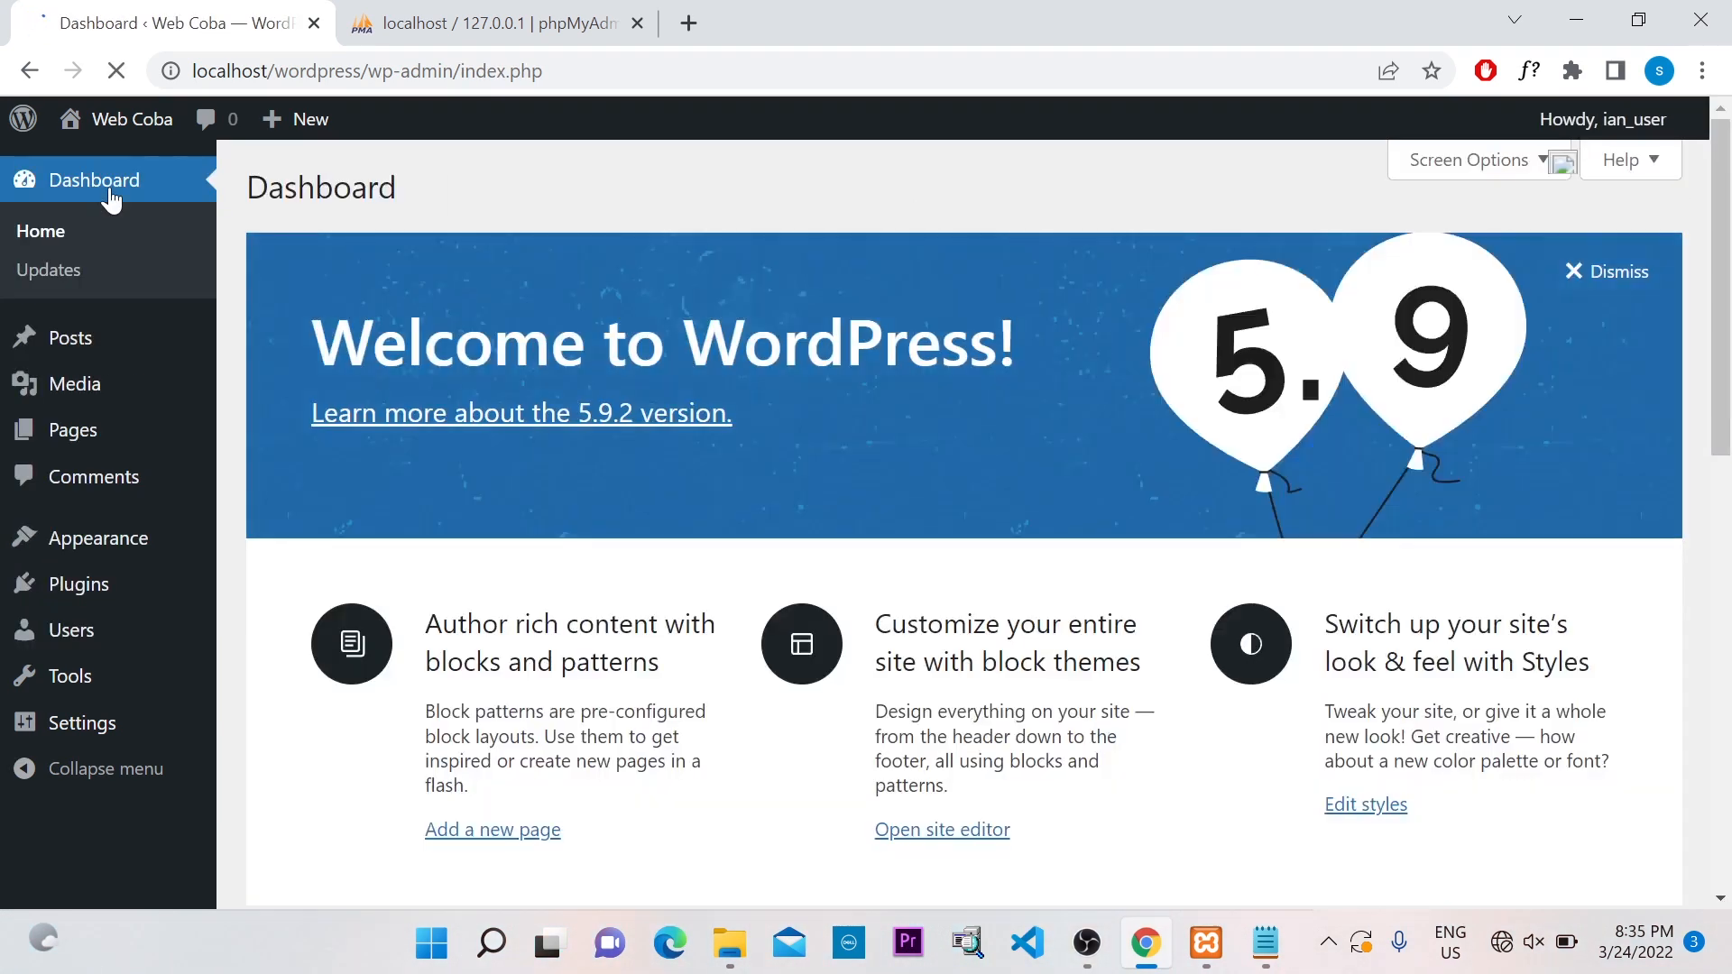
{"action": "scroll", "coordinate": [1119, 577], "scroll_direction": "down", "scroll_amount": 5}
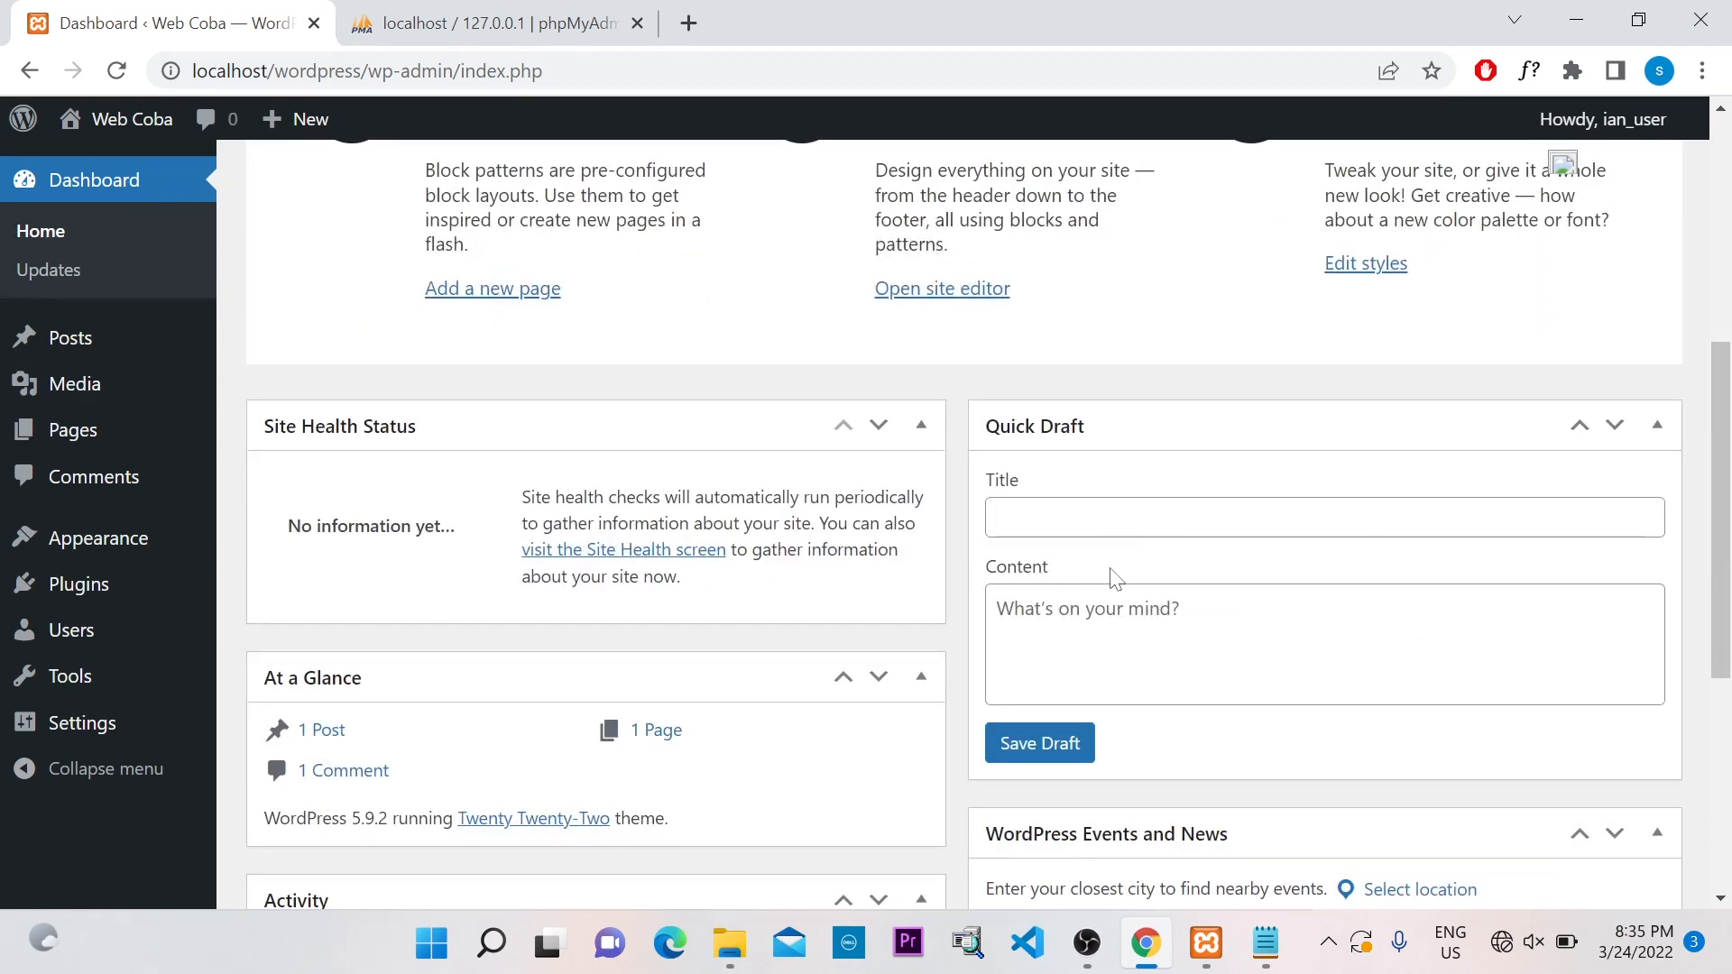
{"action": "scroll", "coordinate": [1114, 577], "scroll_direction": "down", "scroll_amount": 4}
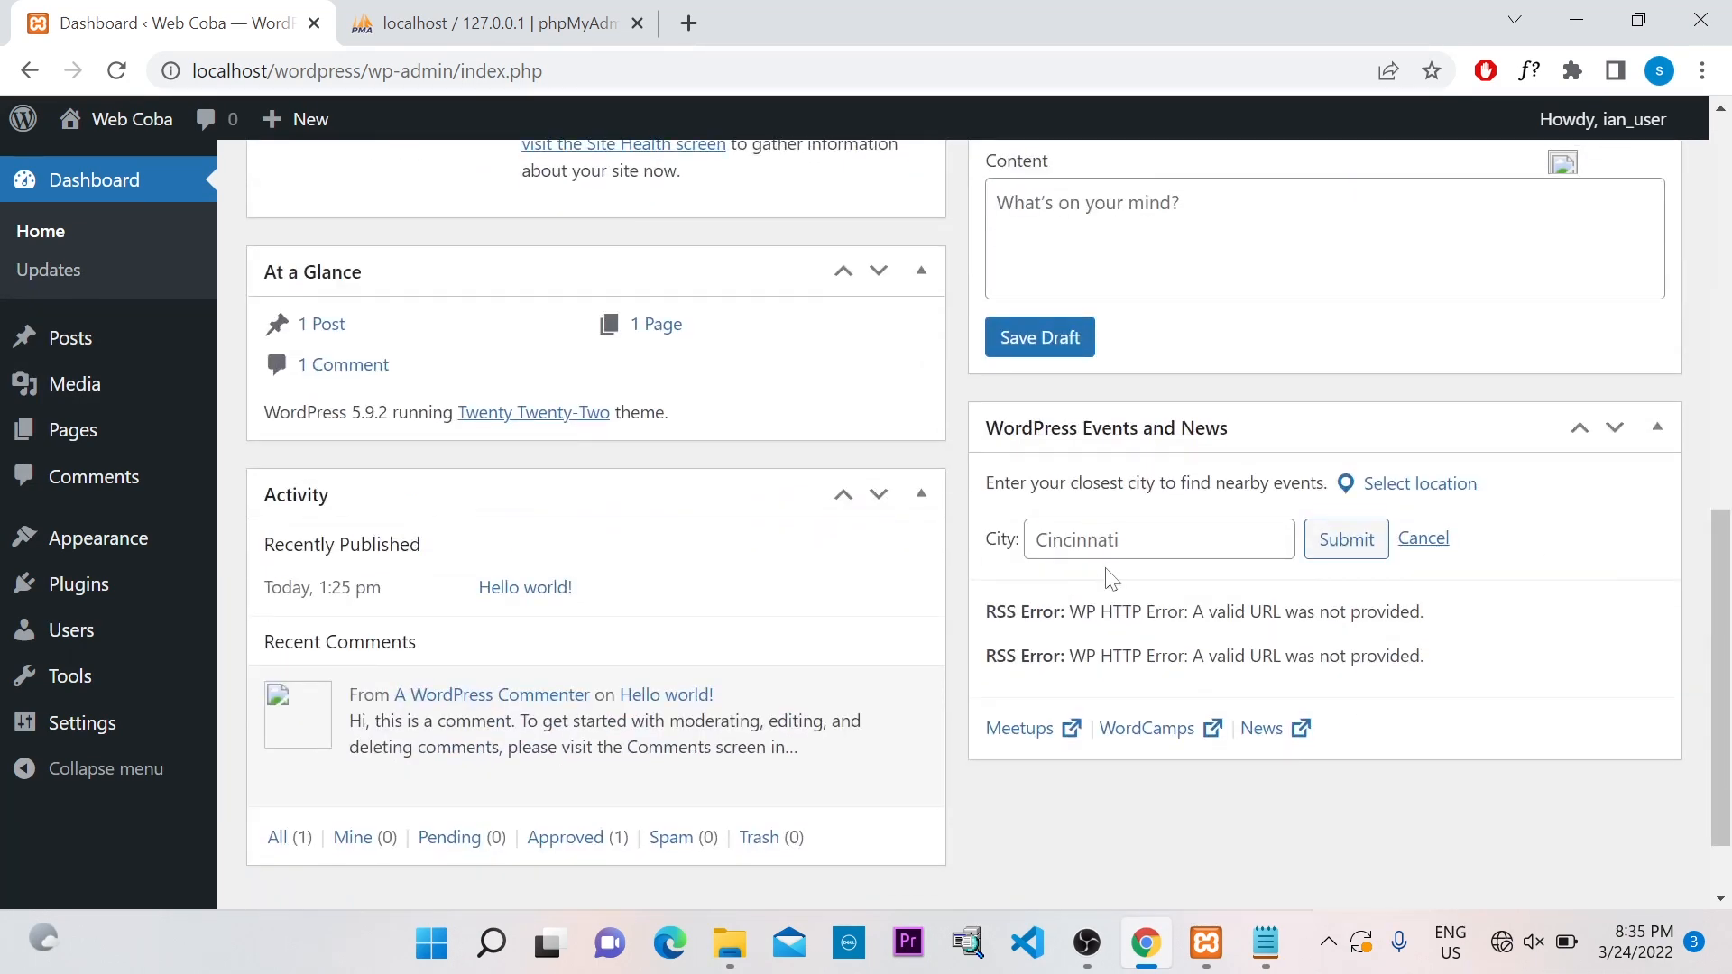
{"action": "scroll", "coordinate": [1110, 577], "scroll_direction": "up", "scroll_amount": 3}
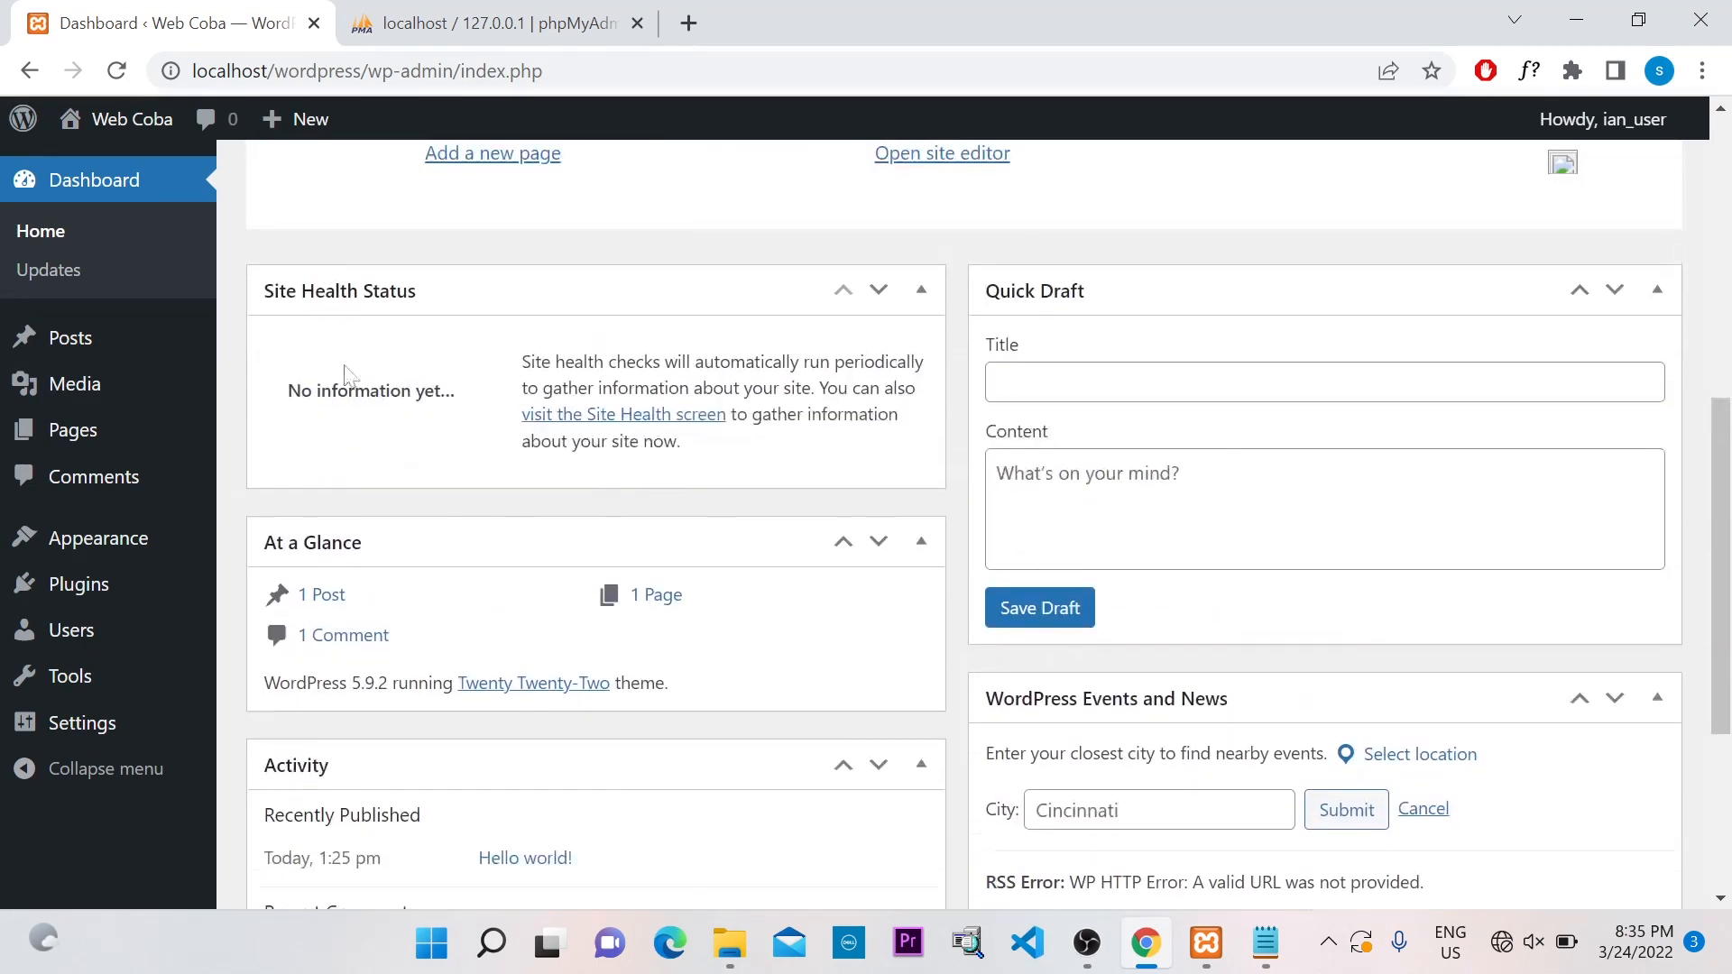
{"action": "left_click", "coordinate": [84, 445]}
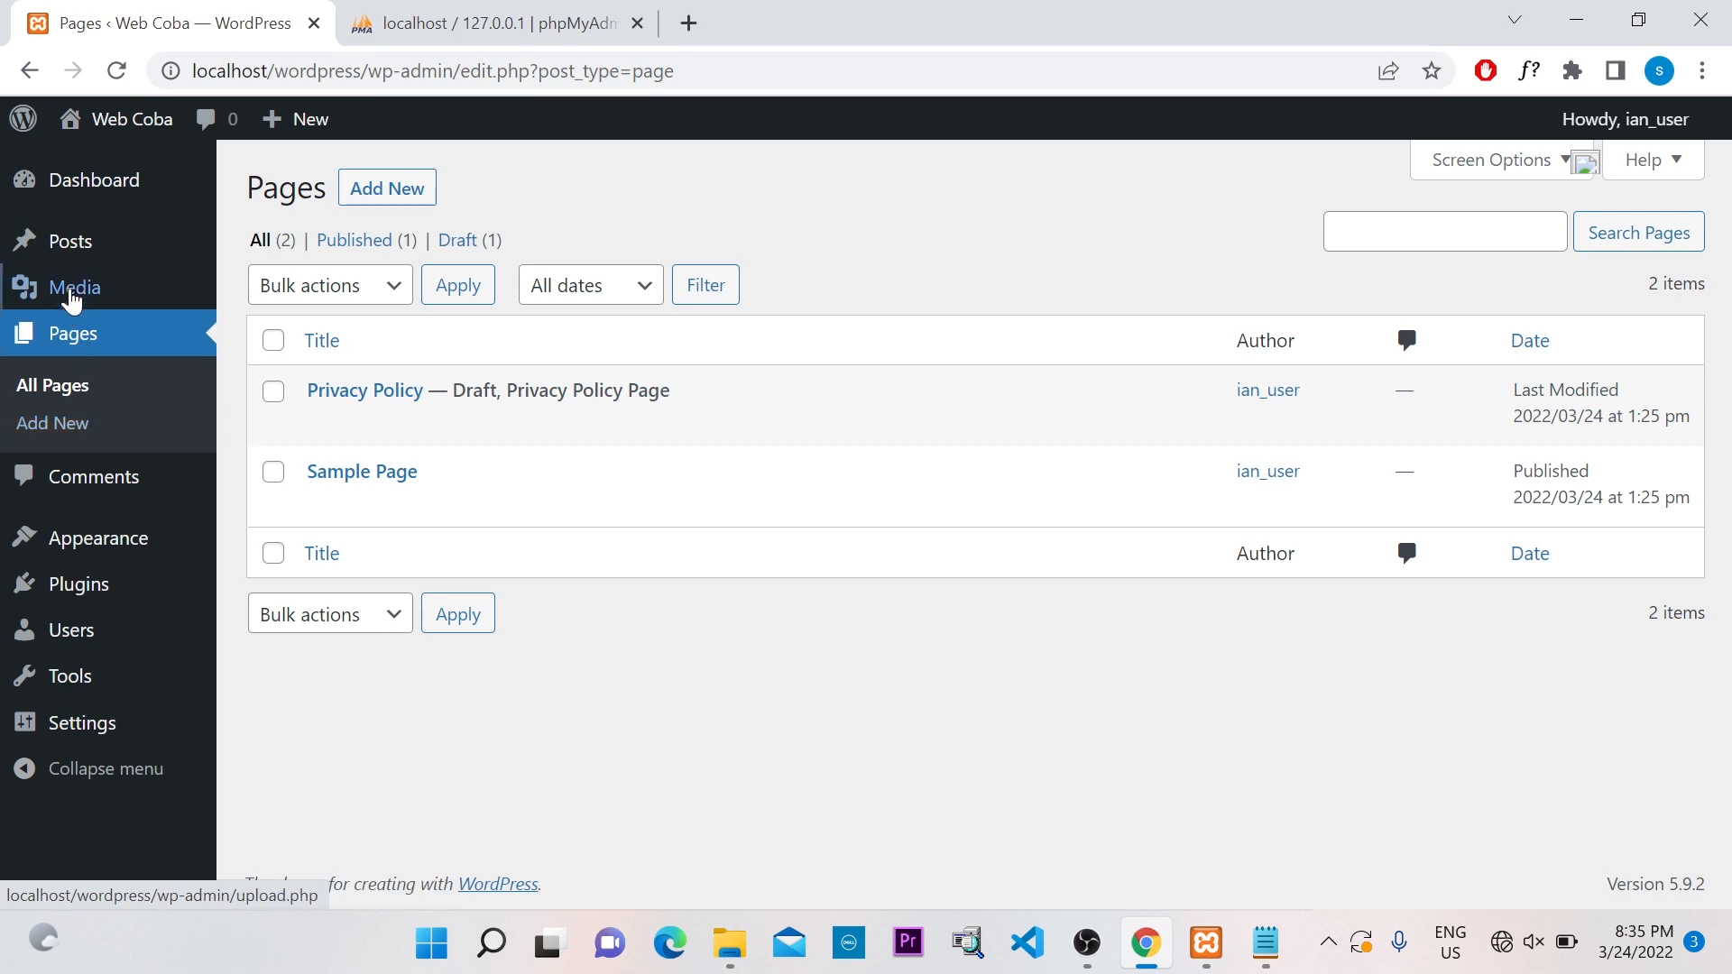
{"action": "left_click", "coordinate": [69, 249]}
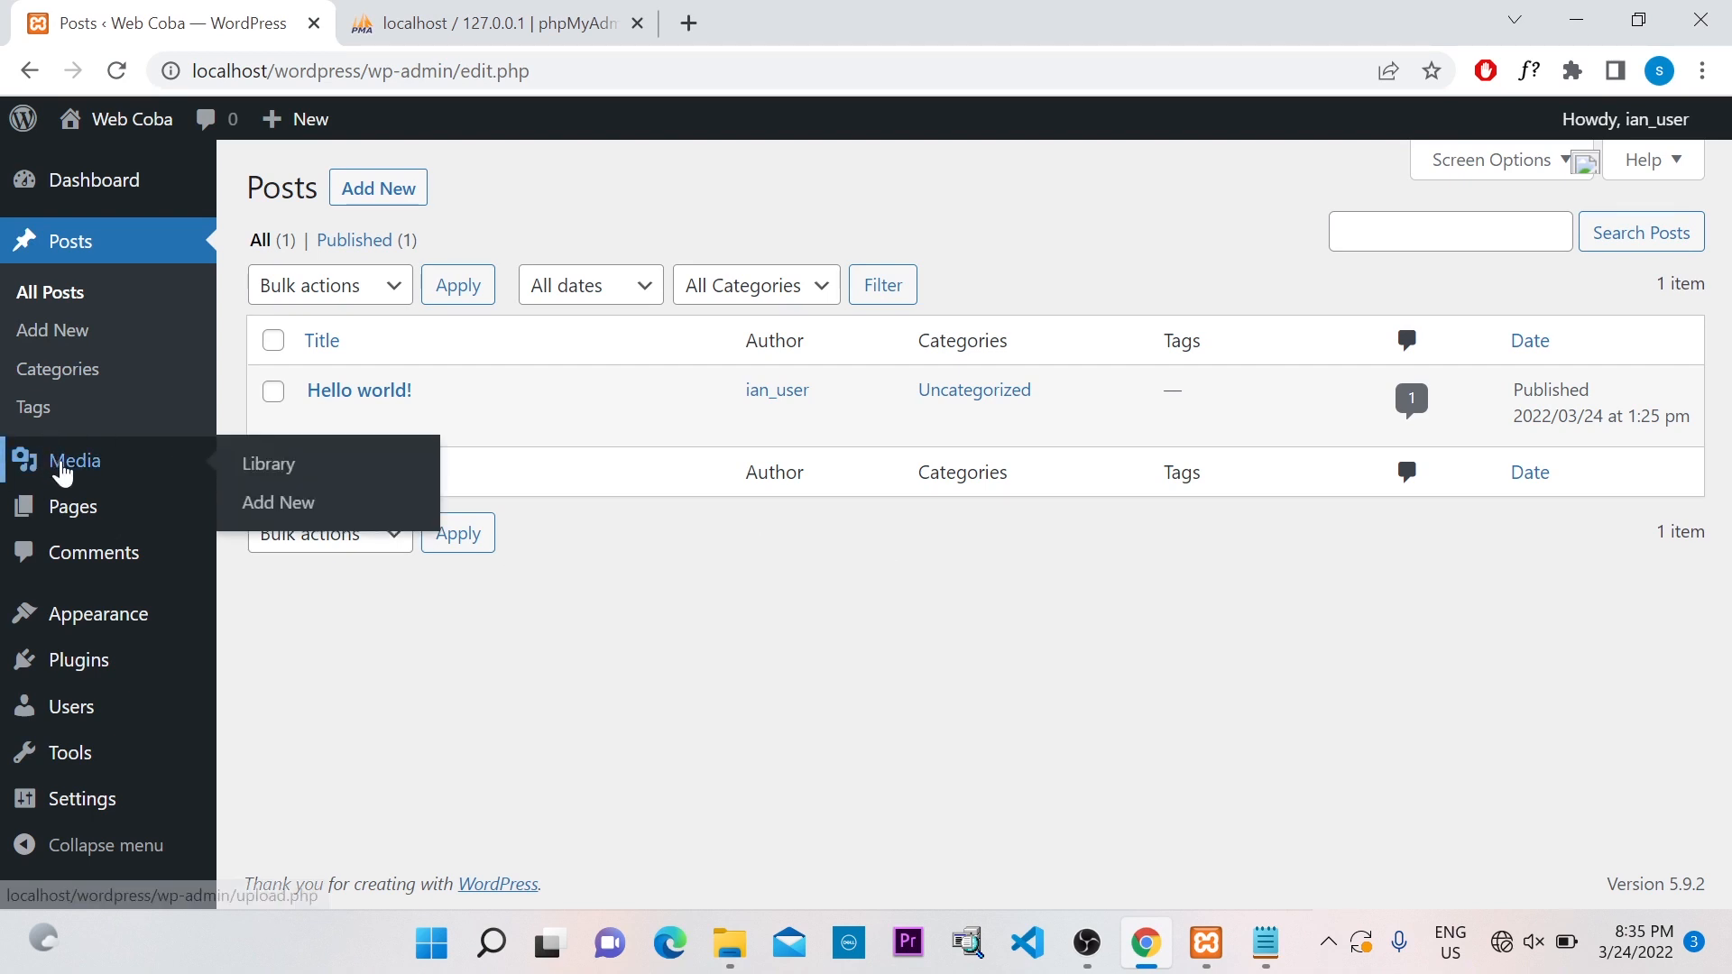
Visit the Media Library, then the Plugins page listing Akismet Anti-Spam and Hello Dolly
{"action": "left_click", "coordinate": [63, 471]}
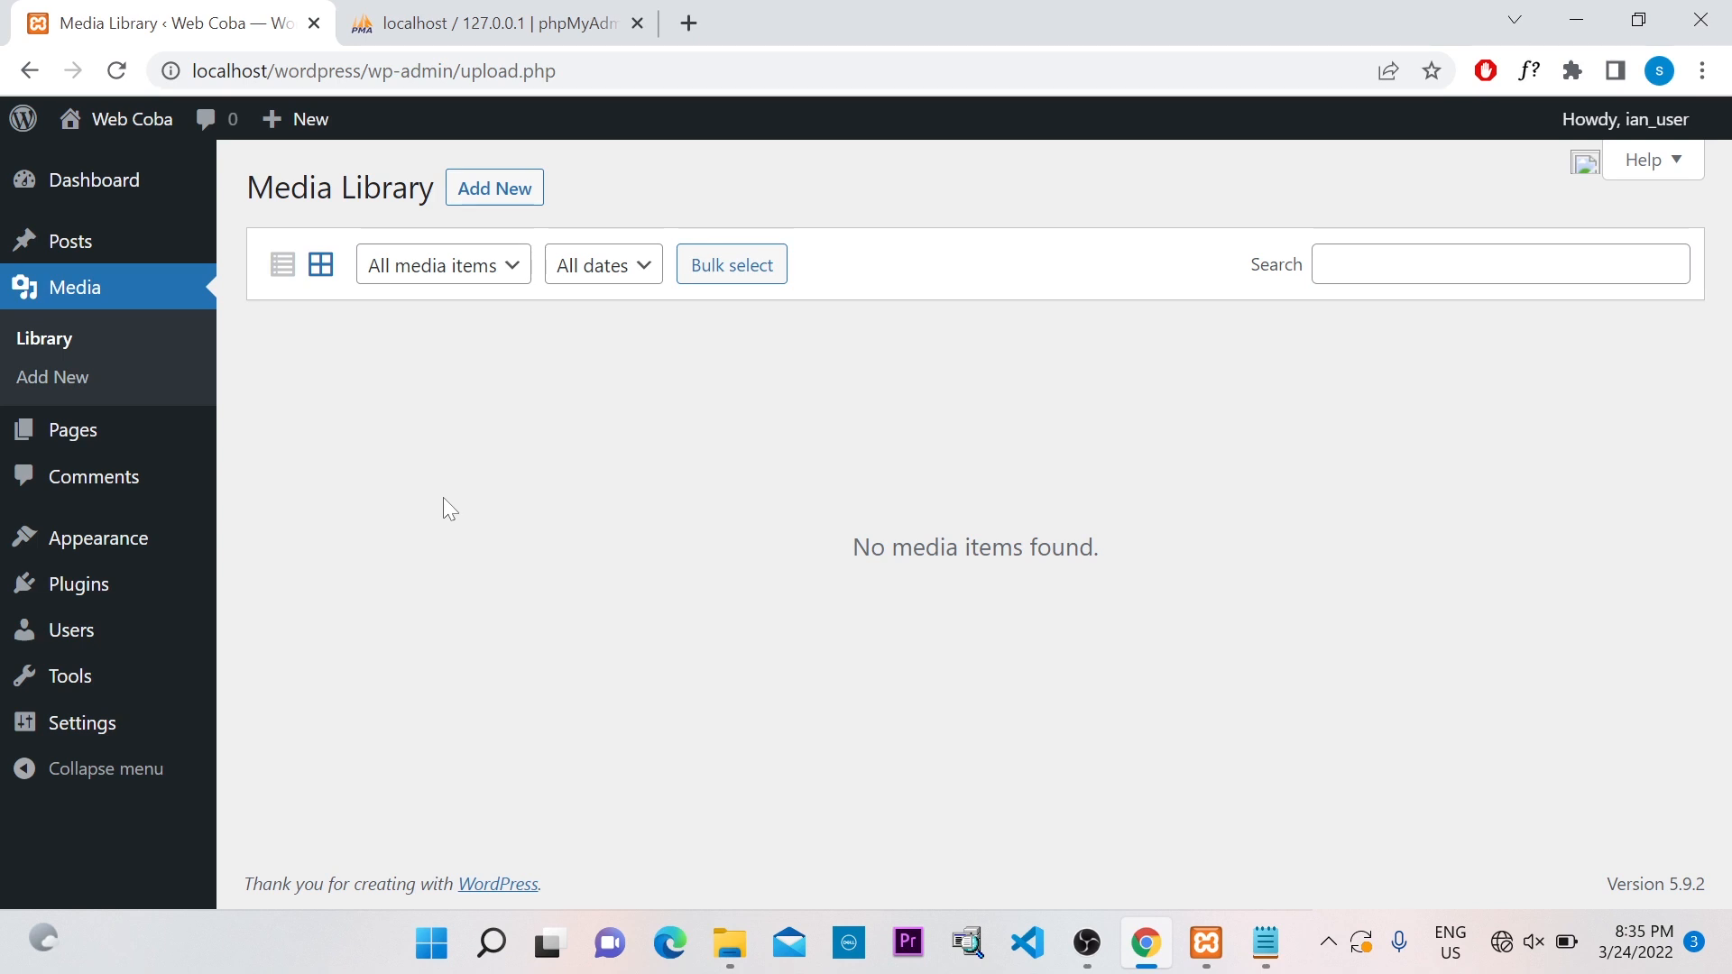
{"action": "left_click", "coordinate": [89, 593]}
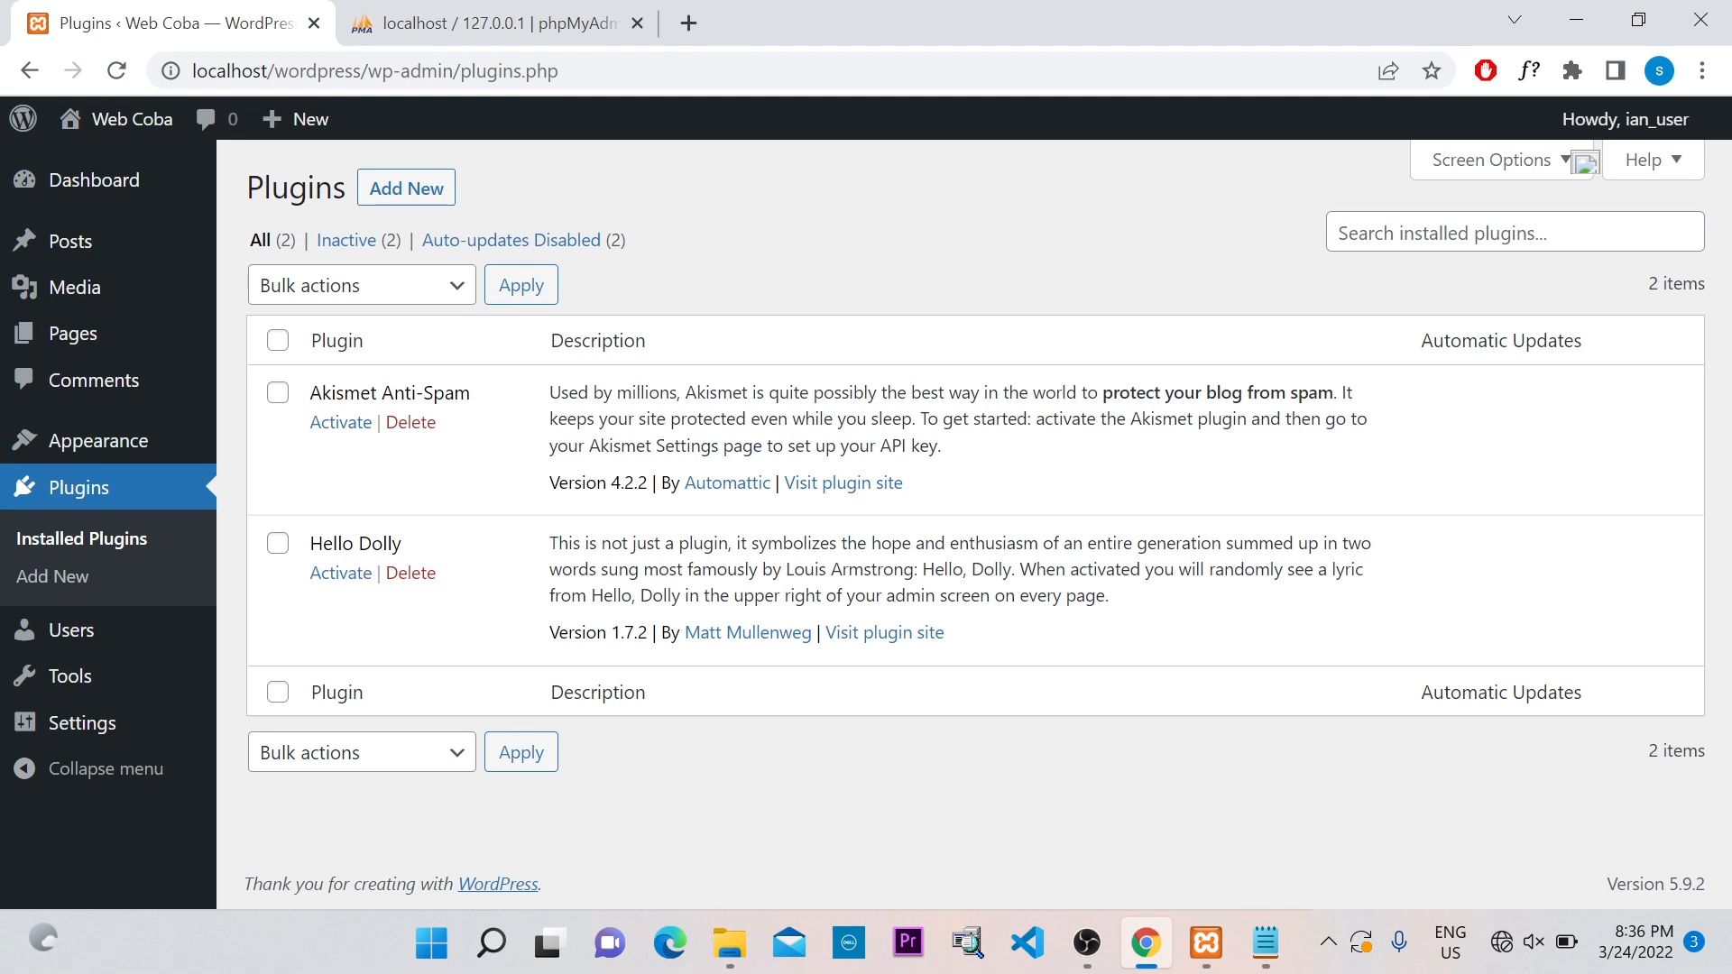
Highlight the Hello Dolly name, browse Themes and Tools, then return to the Dashboard
{"action": "left_click_drag", "start_coordinate": [307, 546], "coordinate": [408, 554]}
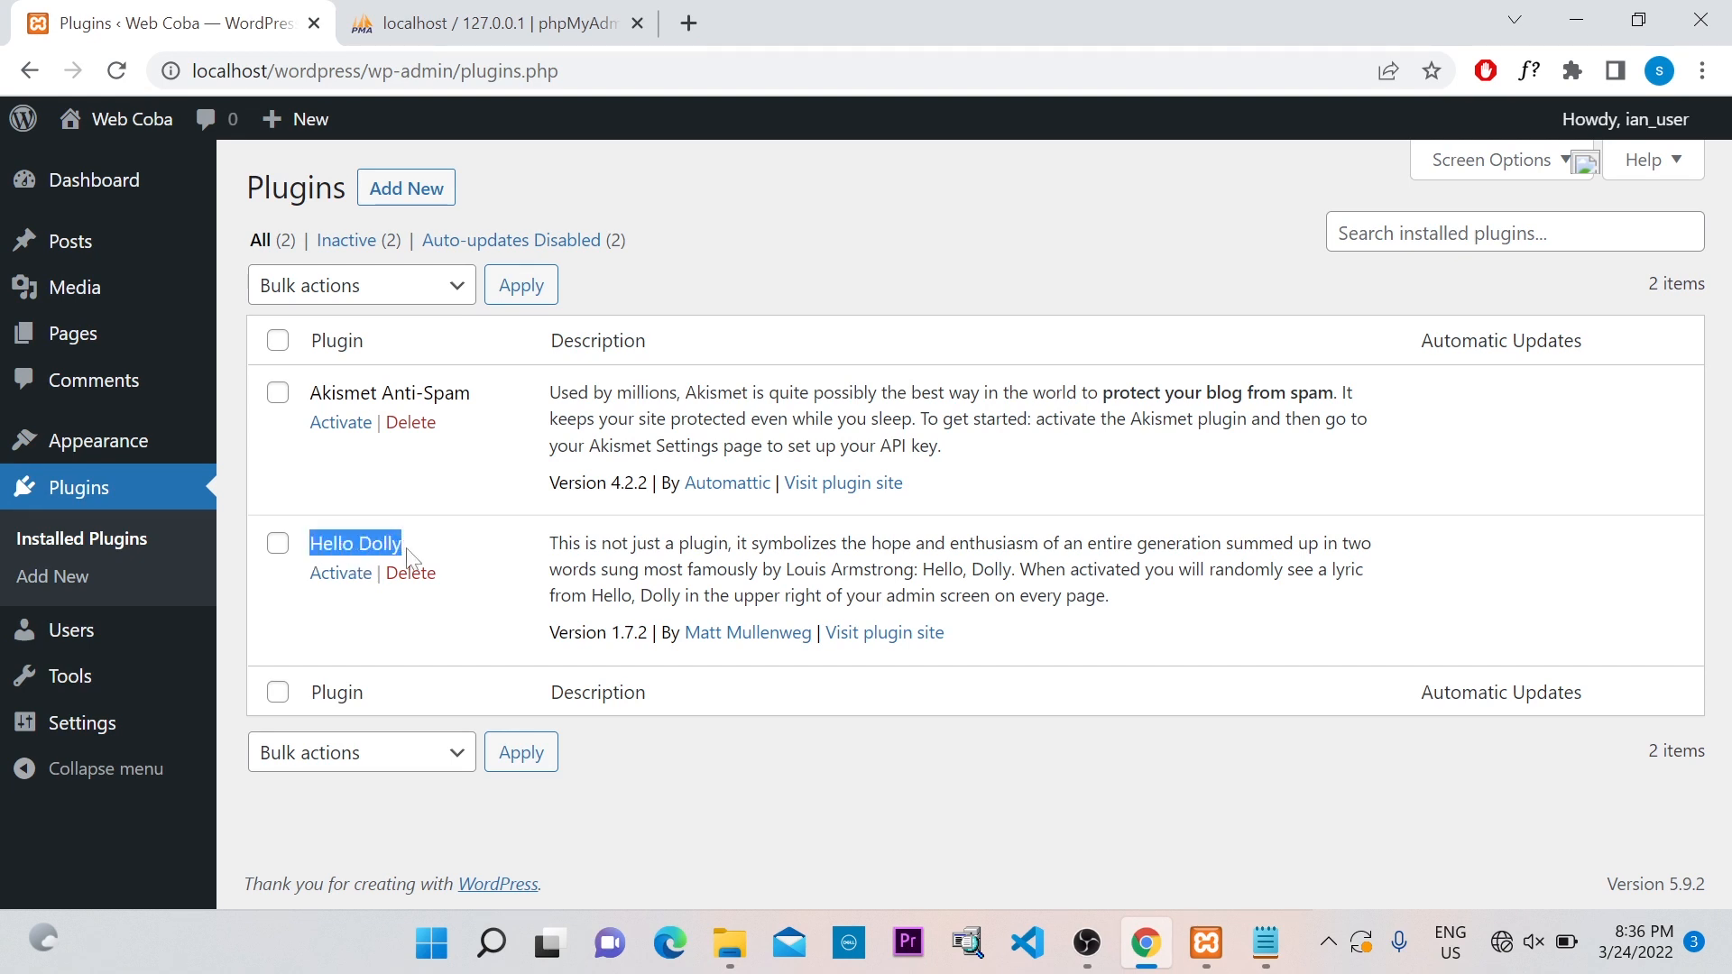
{"action": "left_click", "coordinate": [412, 547]}
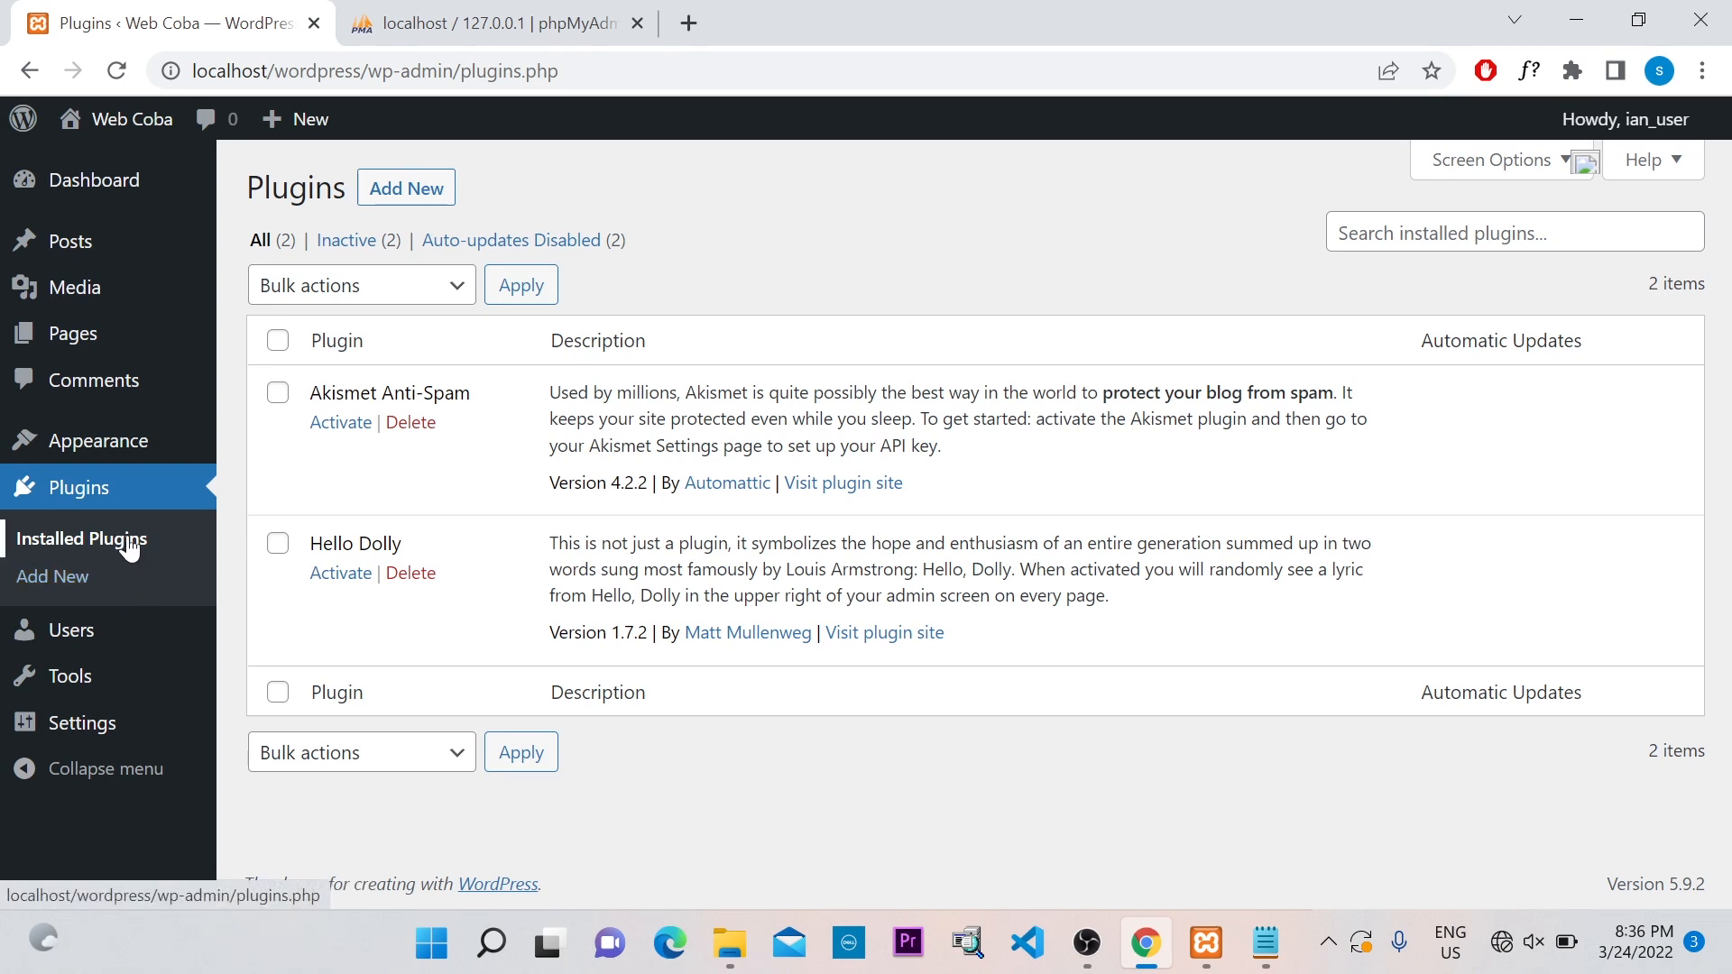
{"action": "left_click", "coordinate": [115, 451]}
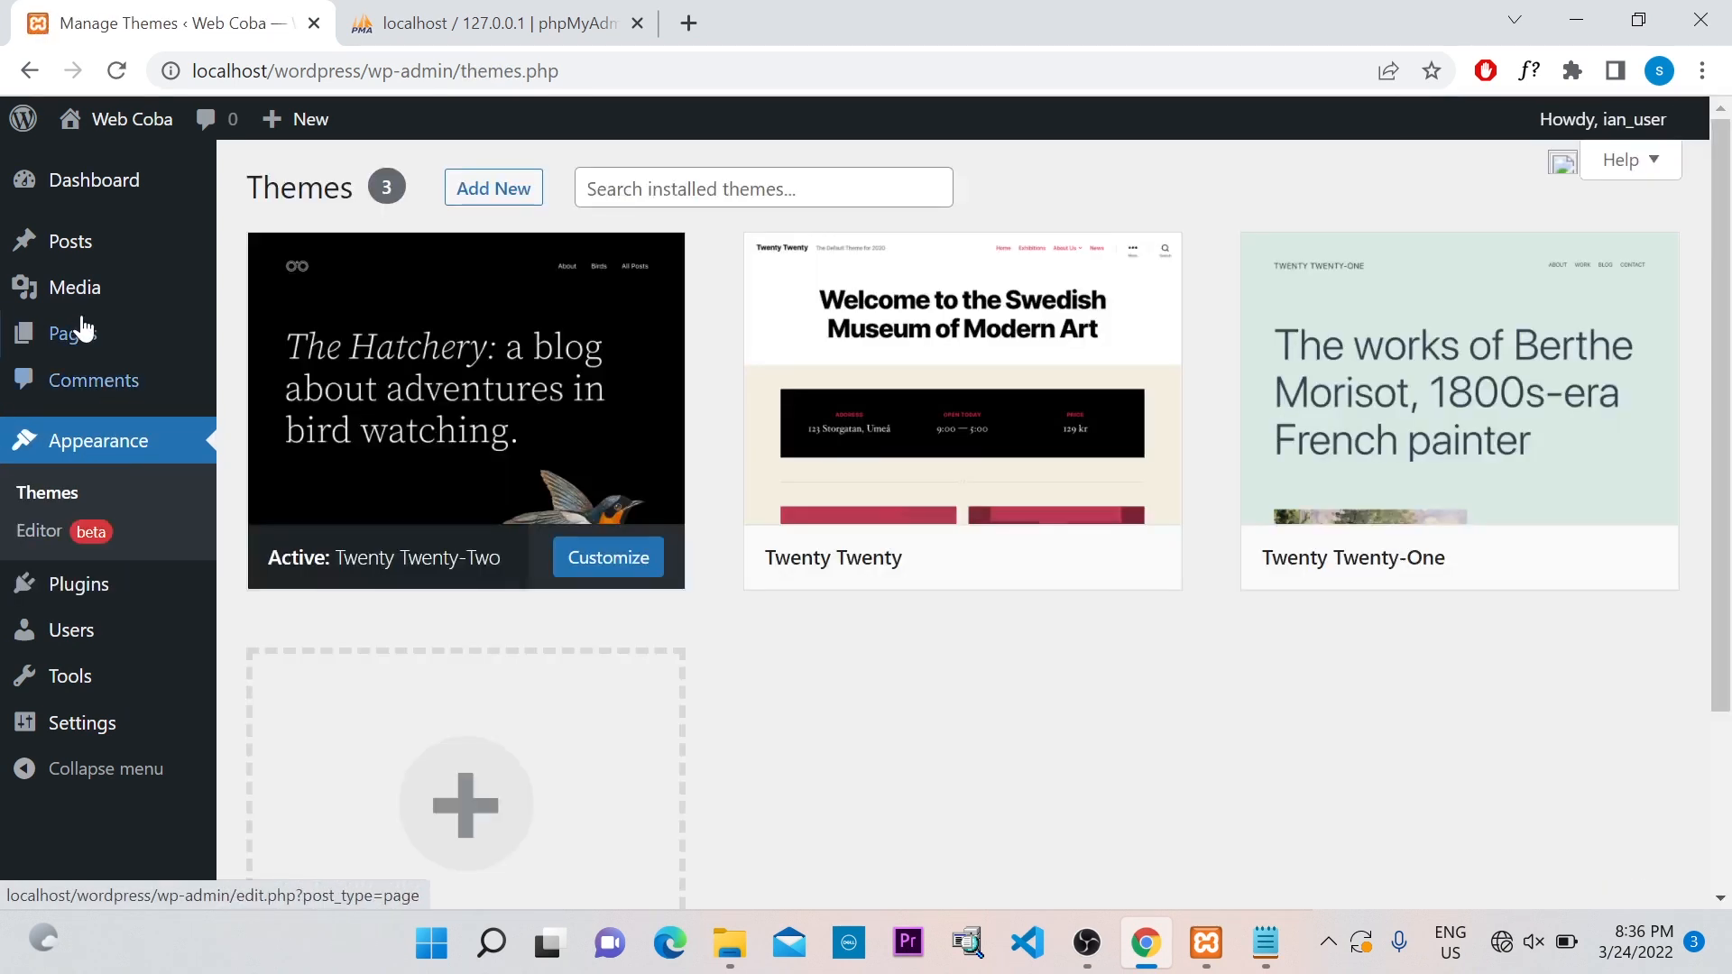
{"action": "left_click", "coordinate": [78, 688]}
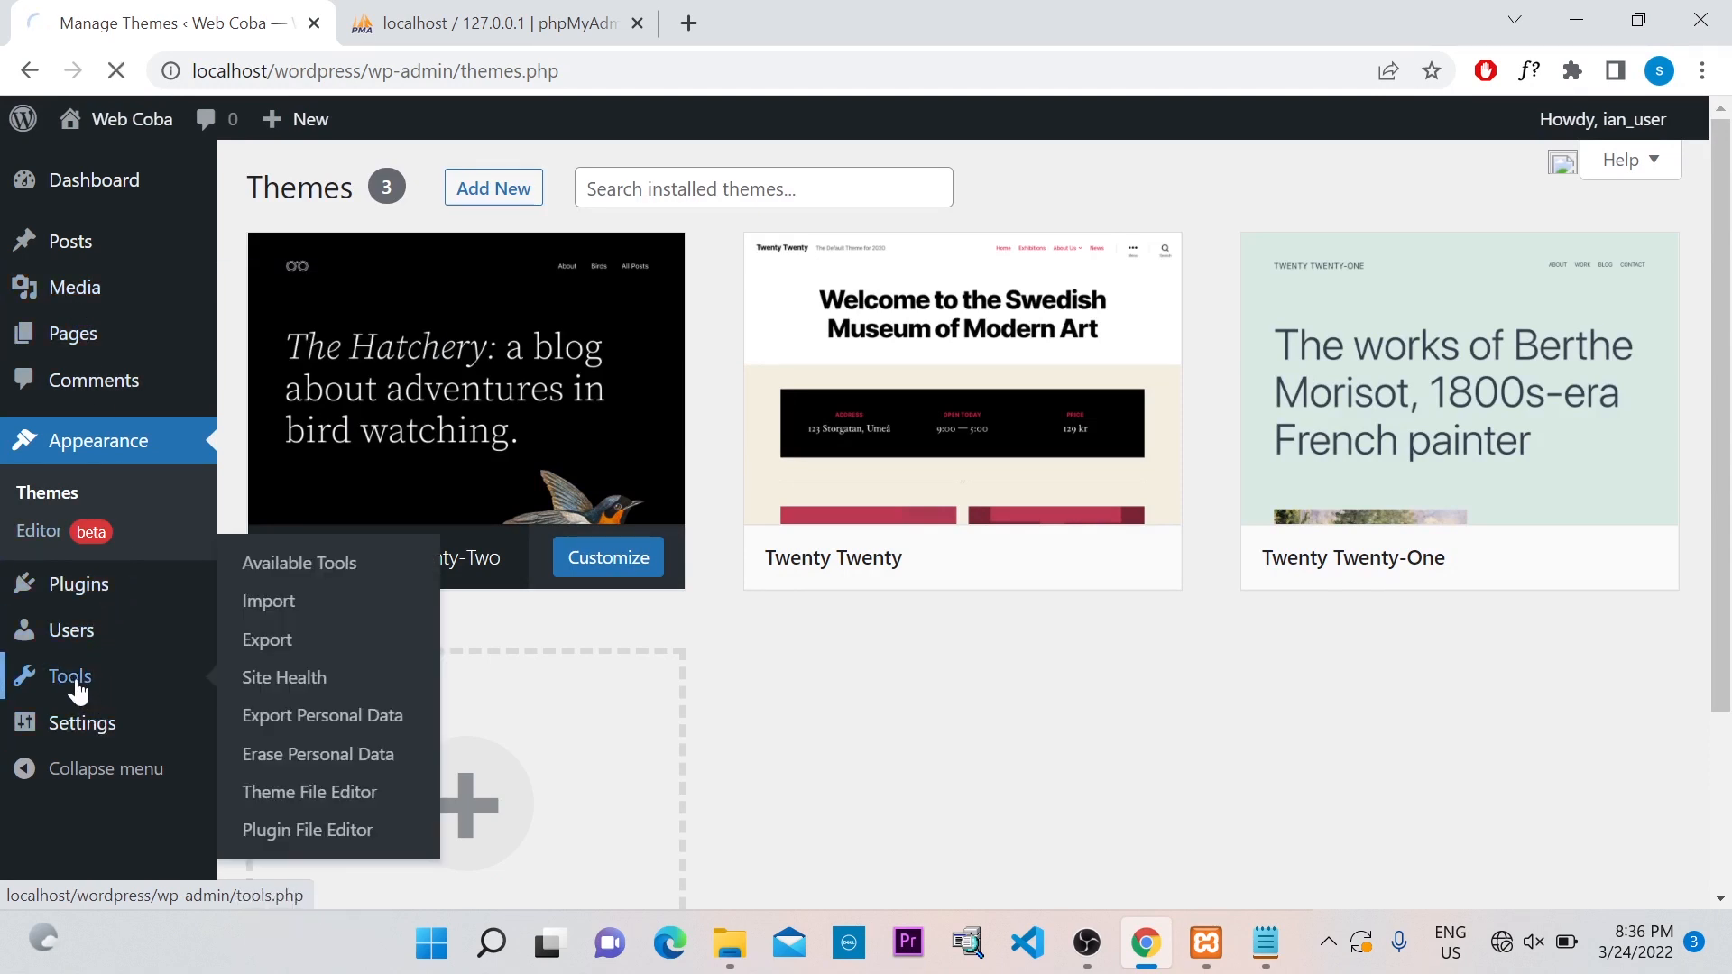
{"action": "scroll", "coordinate": [90, 505], "scroll_direction": "down", "scroll_amount": 2}
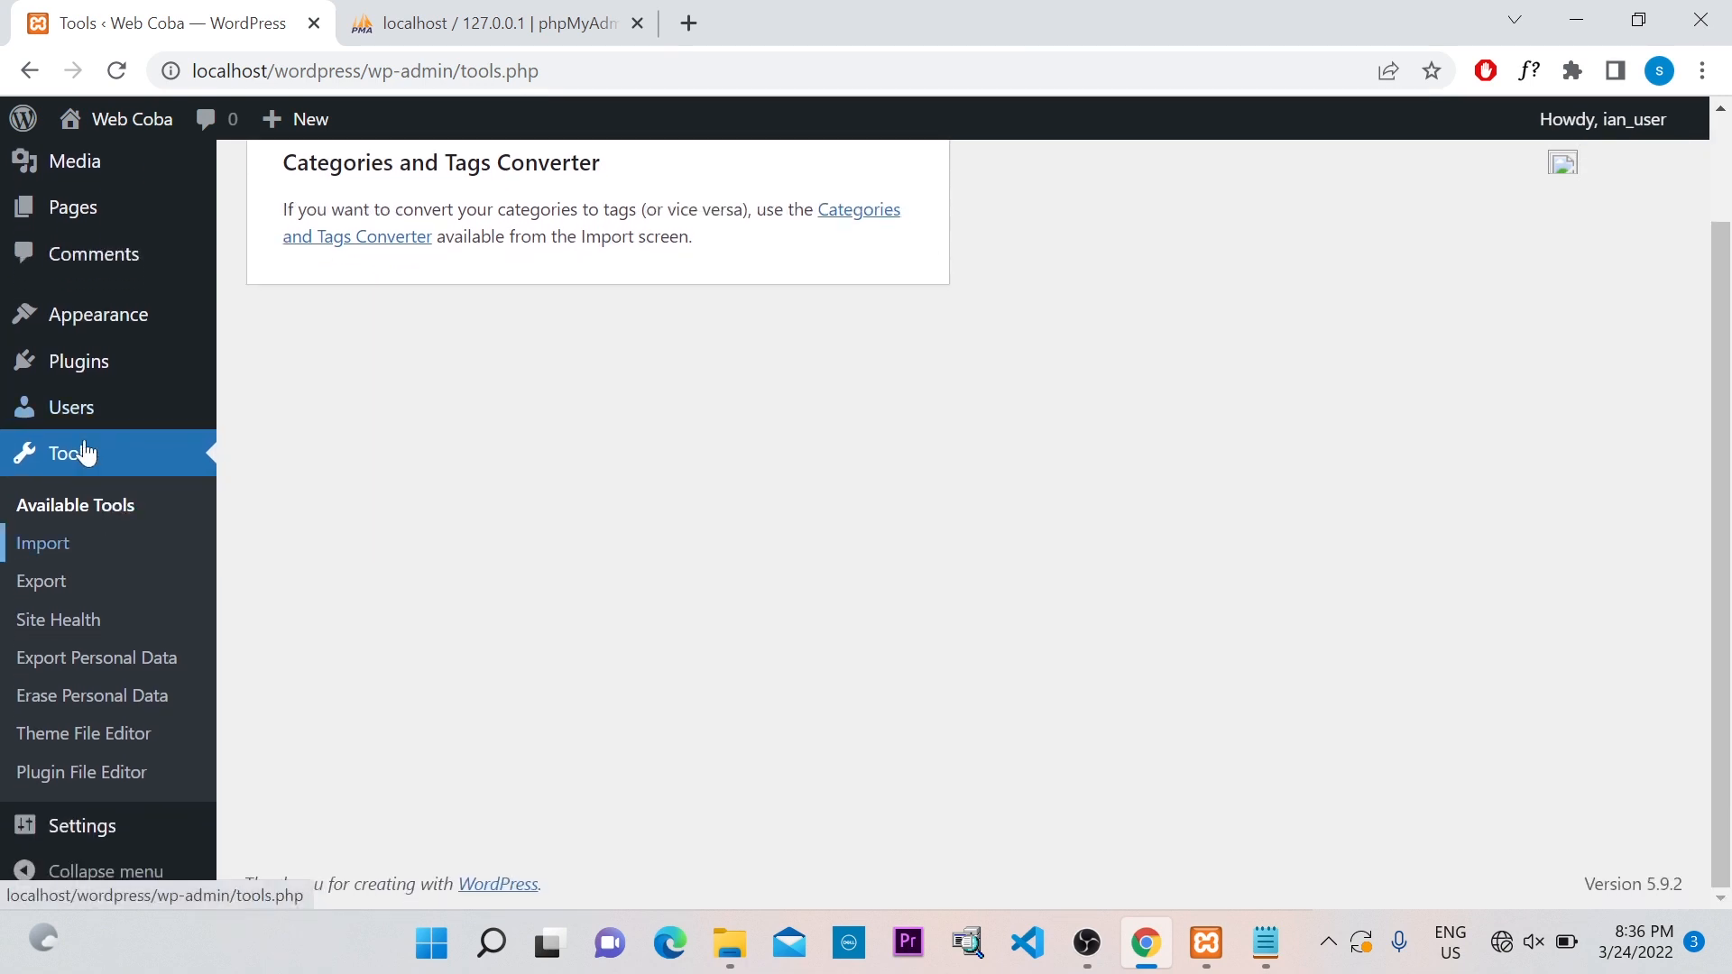
{"action": "left_click", "coordinate": [100, 324]}
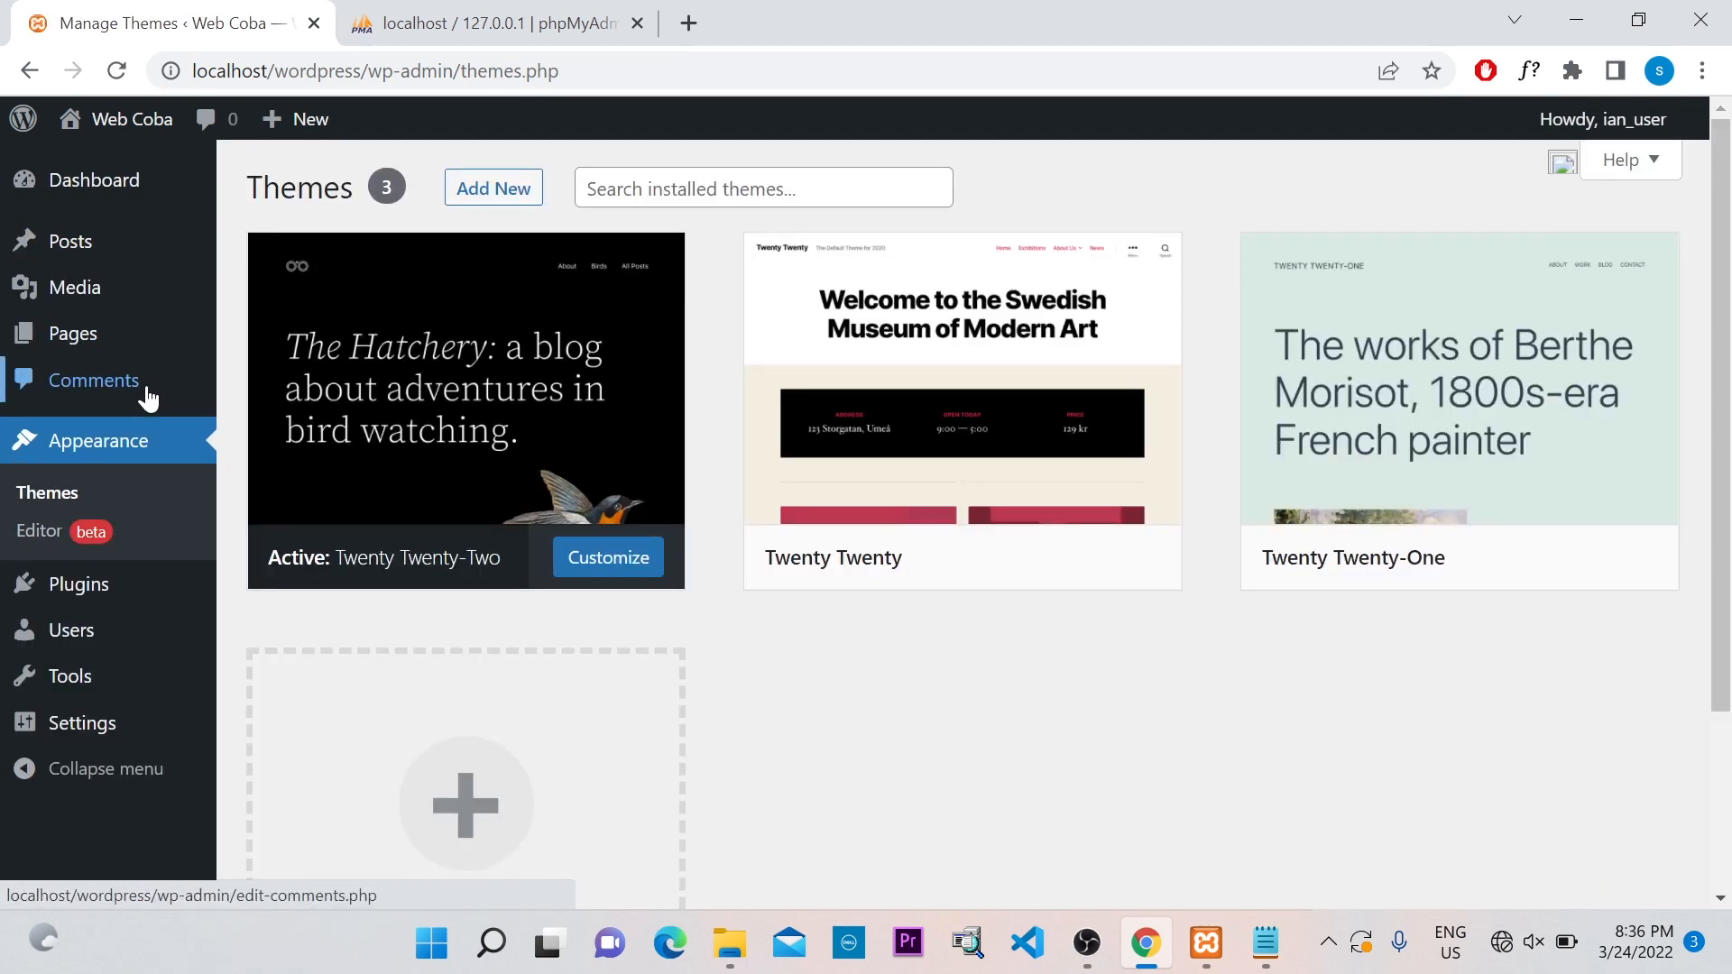
{"action": "mouse_move", "coordinate": [107, 338]}
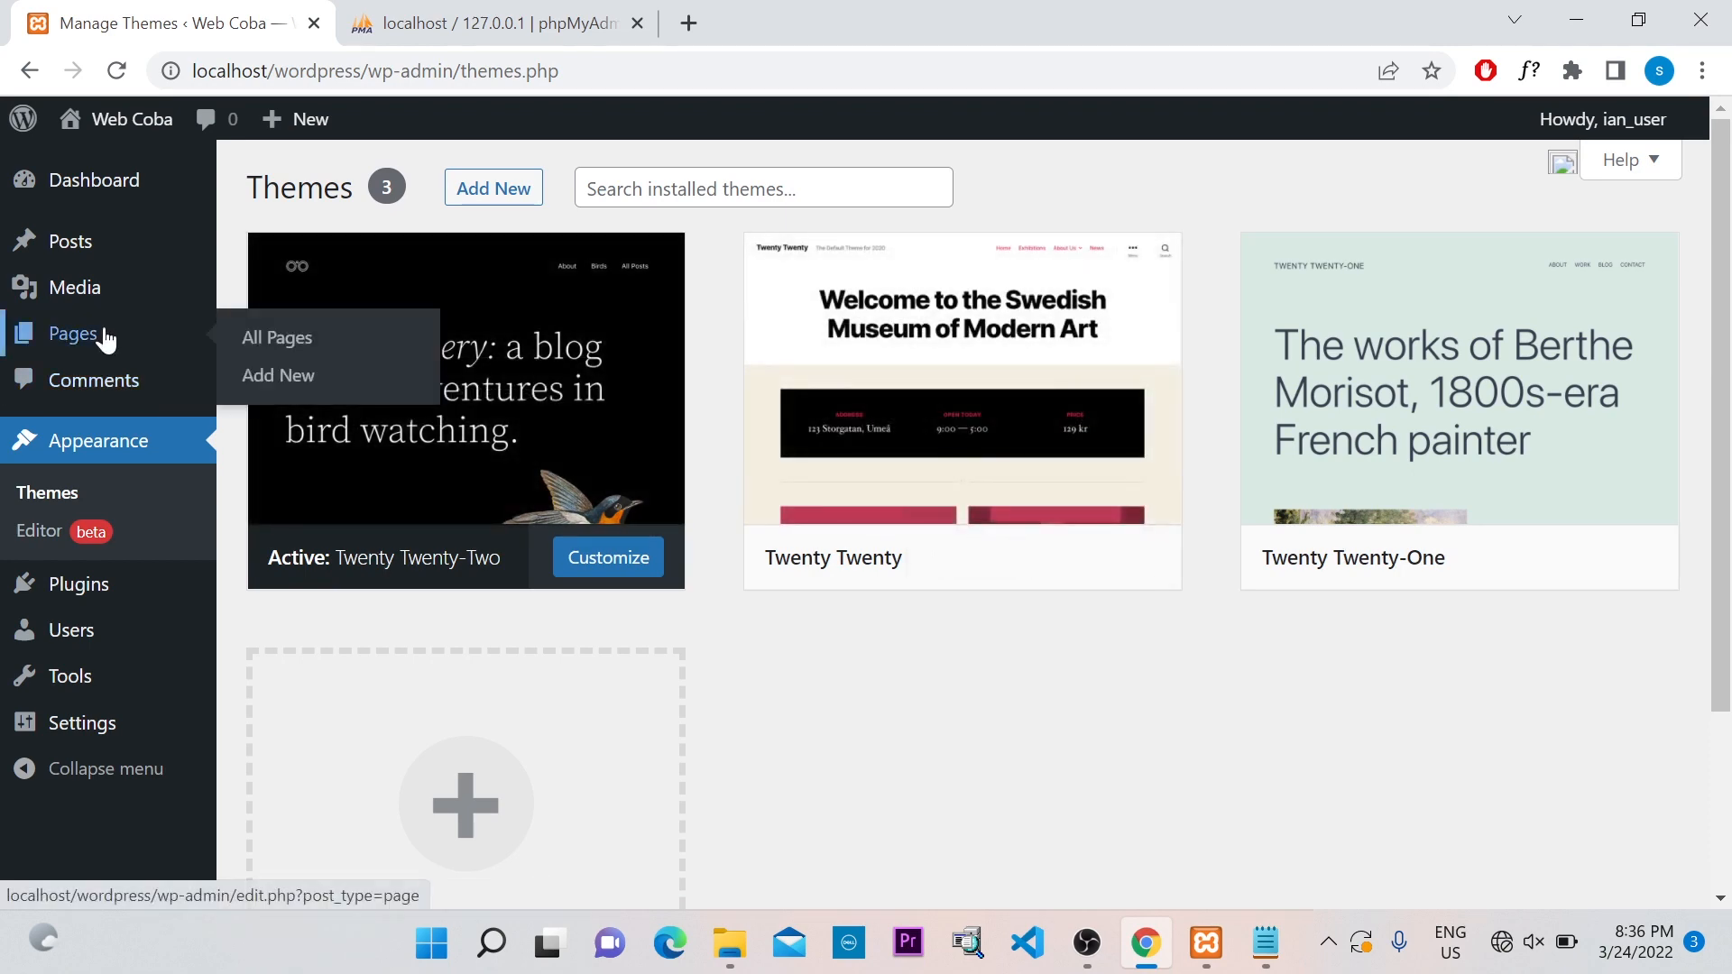
{"action": "left_click", "coordinate": [22, 183]}
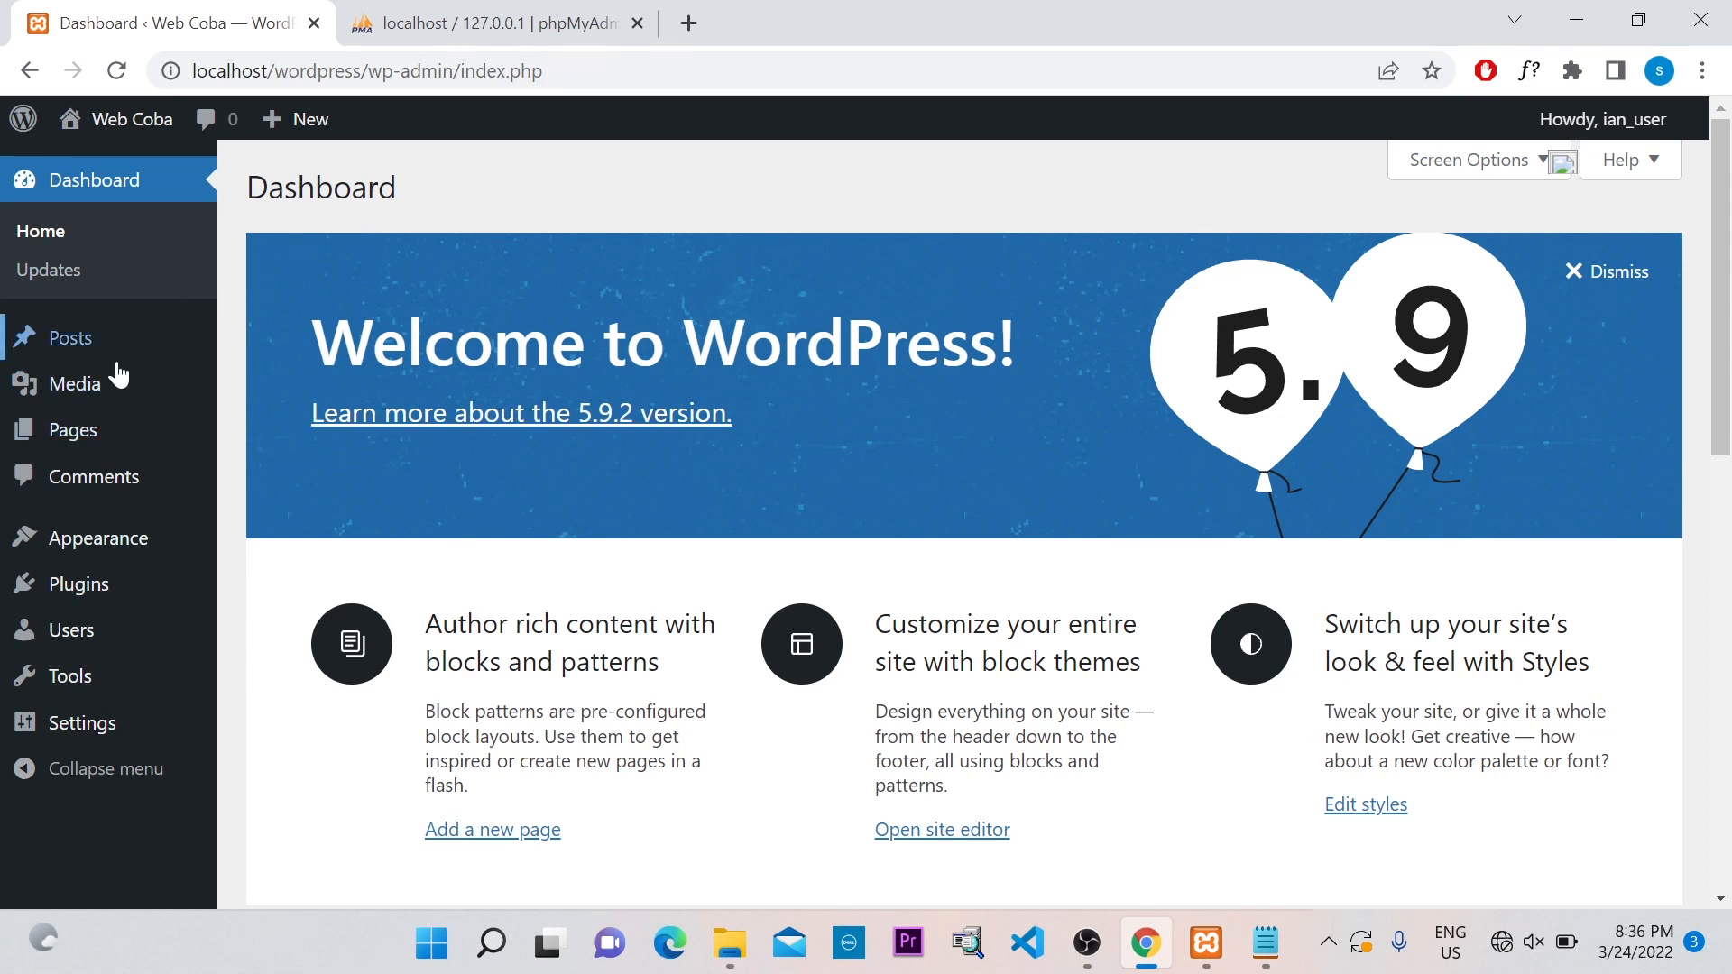
{"action": "mouse_move", "coordinate": [84, 448]}
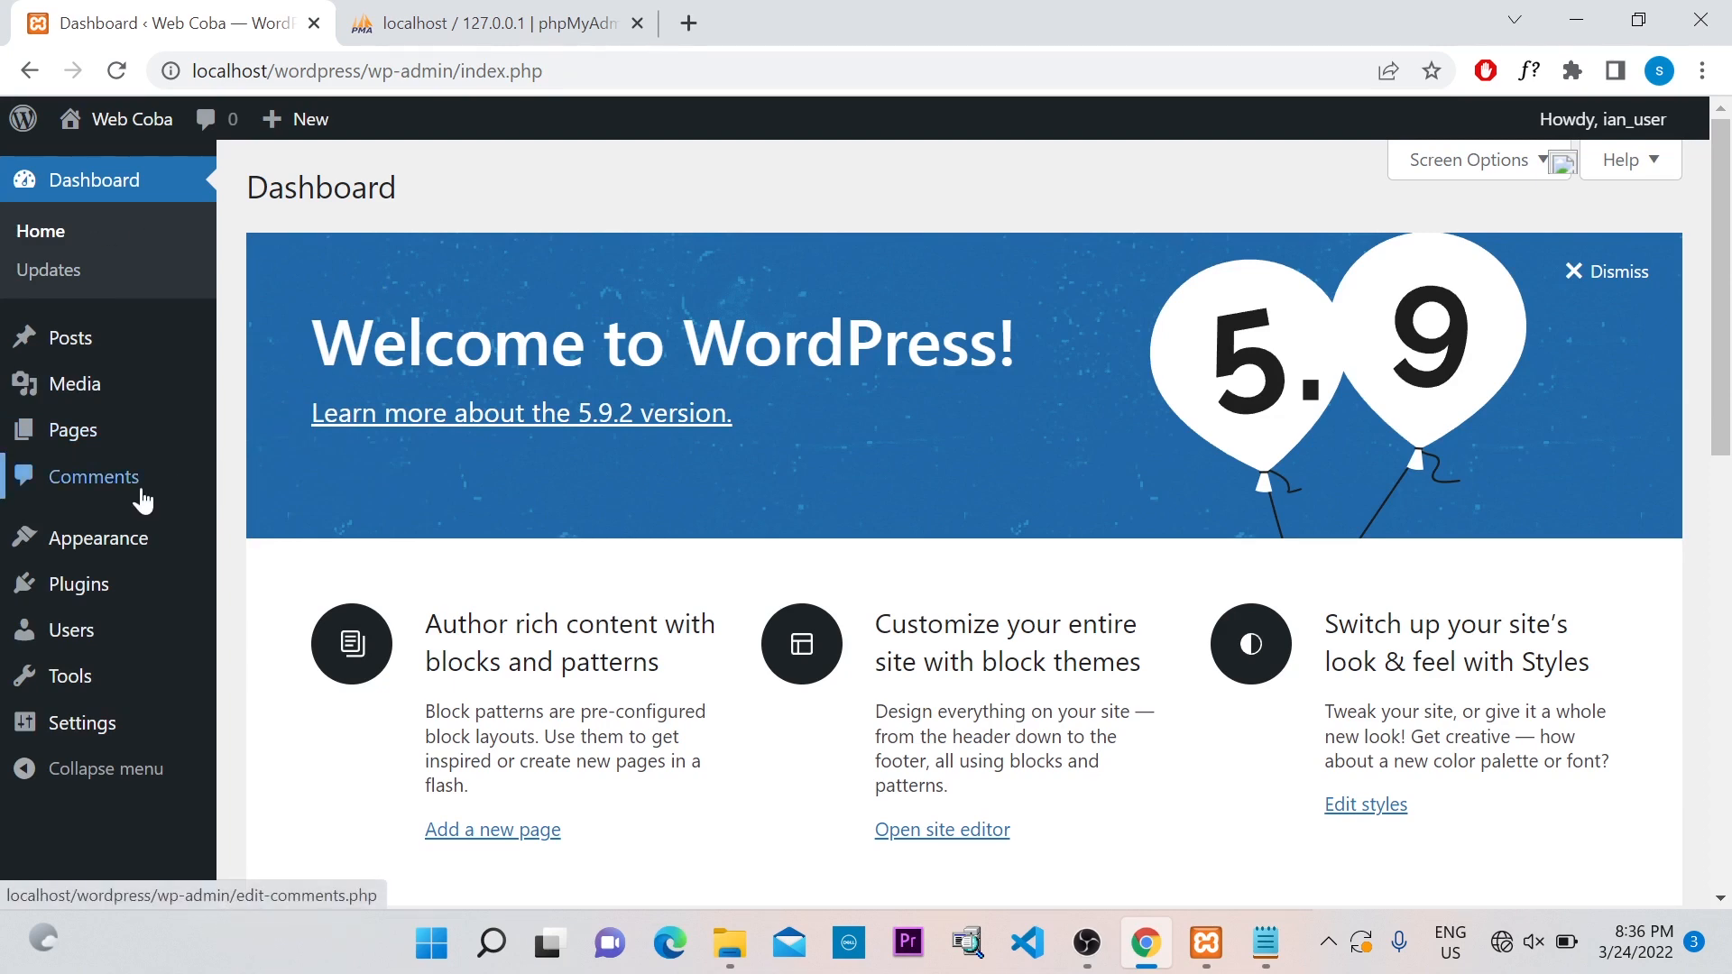
{"action": "scroll", "coordinate": [142, 499], "scroll_direction": "down", "scroll_amount": 5}
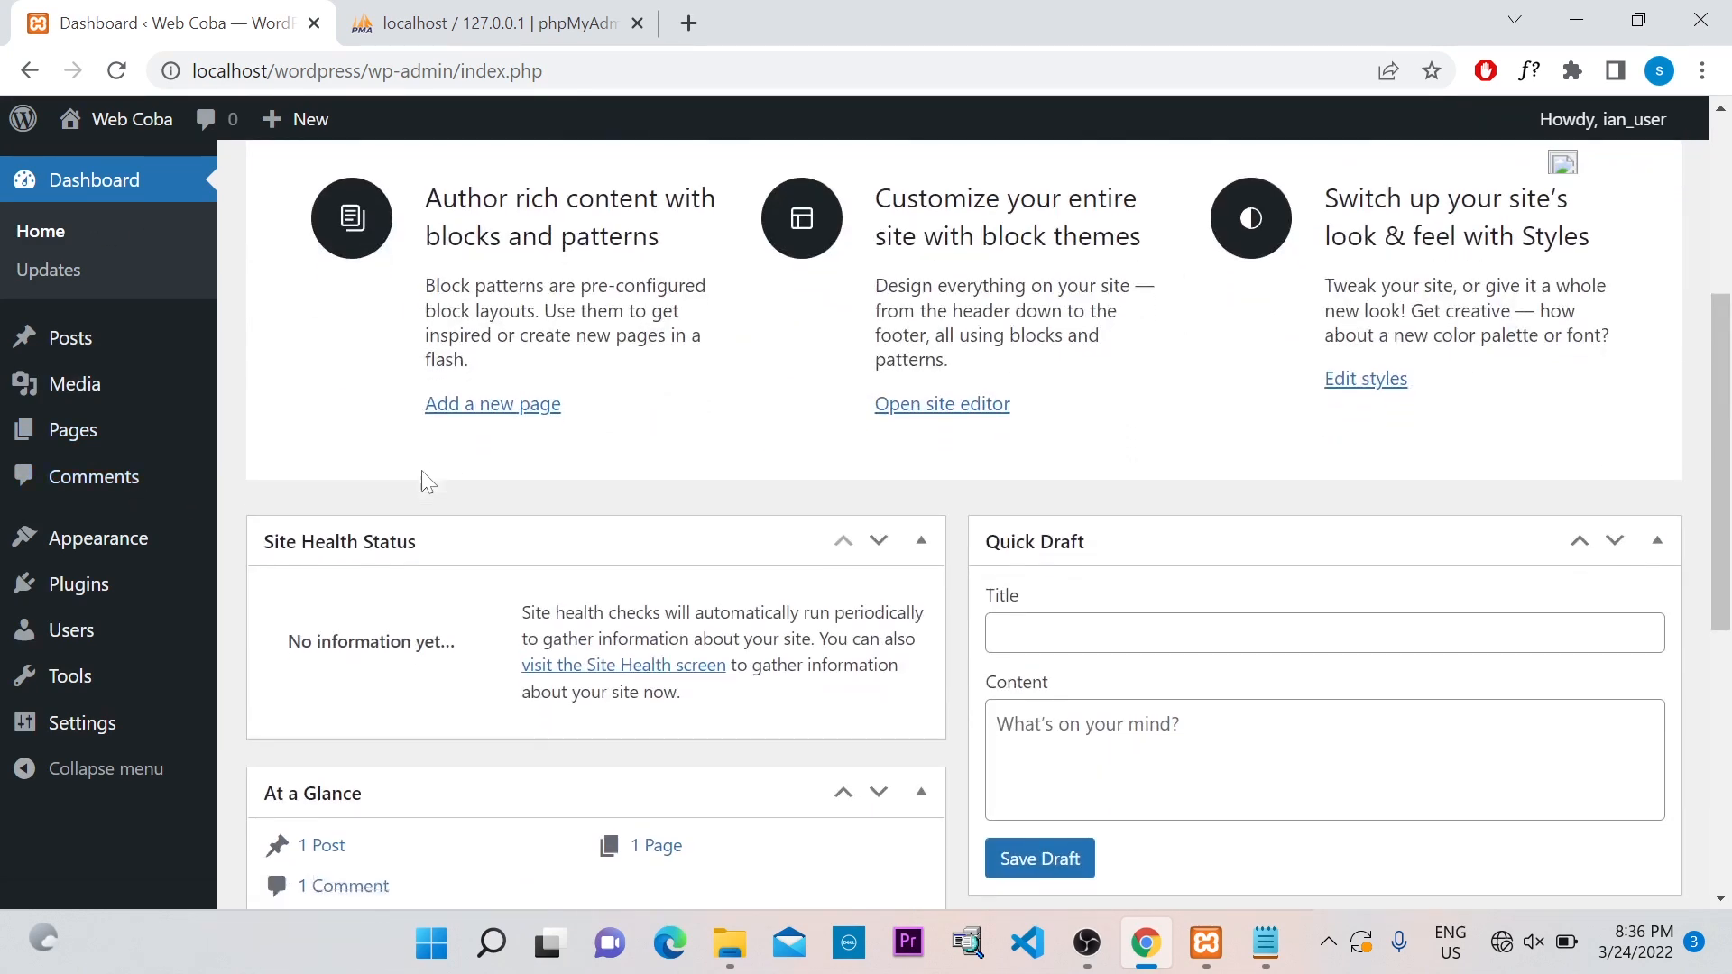
{"action": "scroll", "coordinate": [429, 483], "scroll_direction": "down", "scroll_amount": 5}
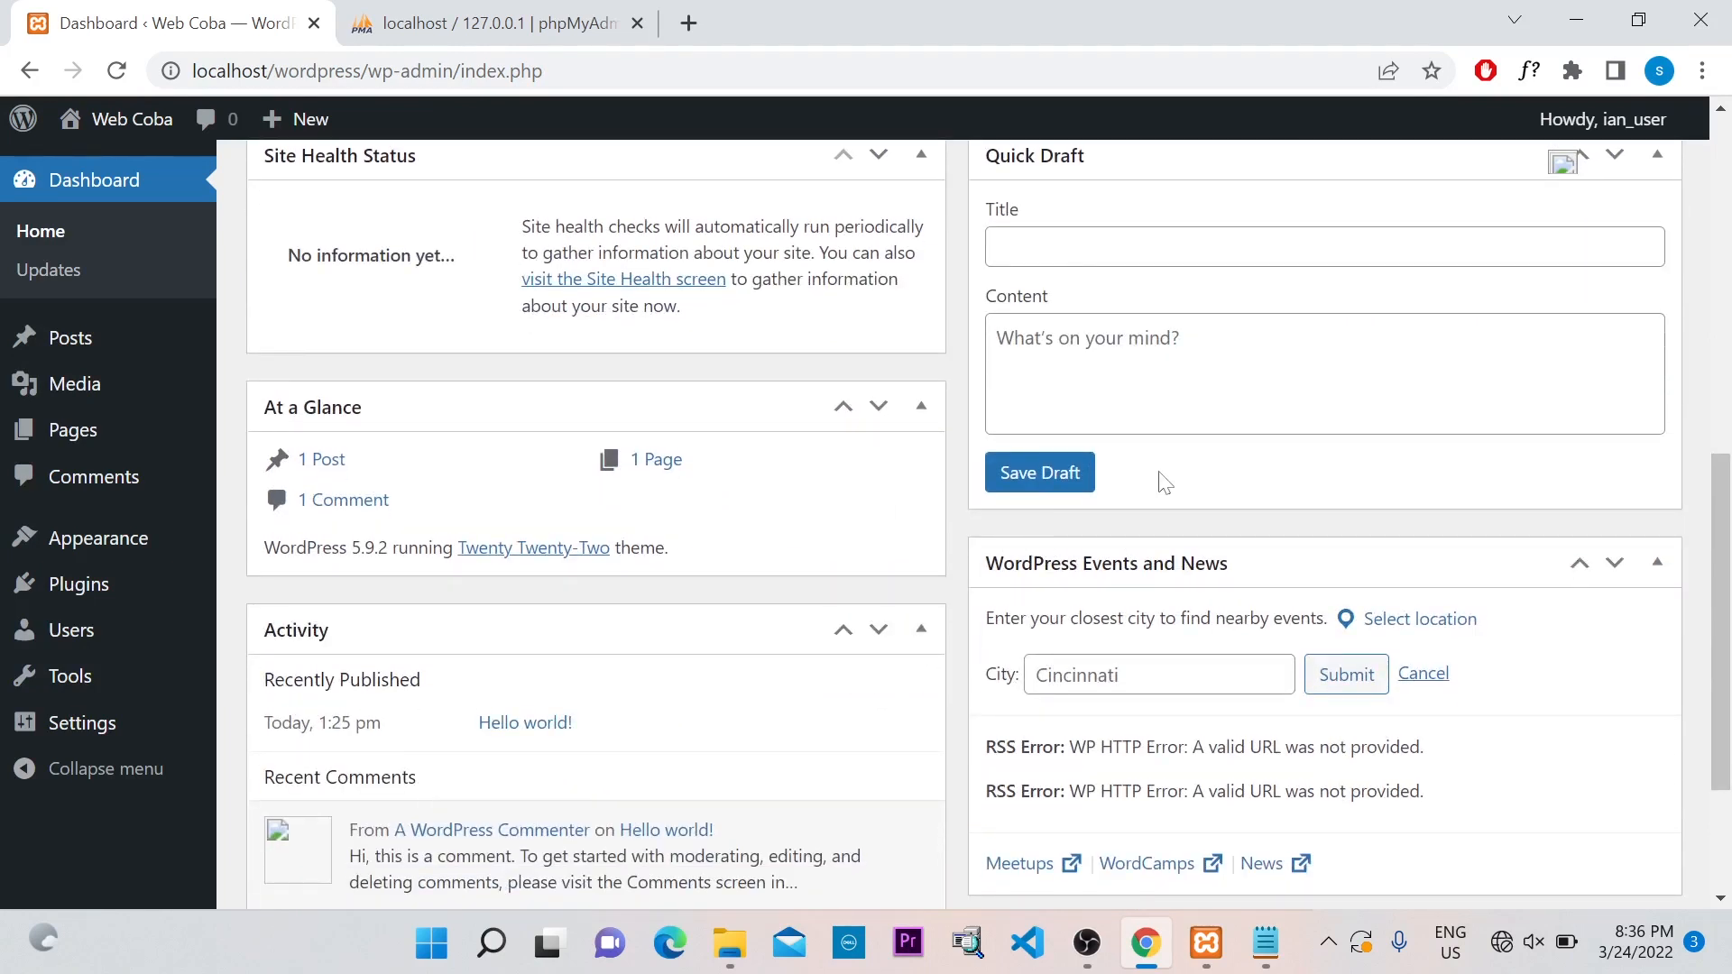
{"action": "scroll", "coordinate": [1263, 343], "scroll_direction": "up", "scroll_amount": 3}
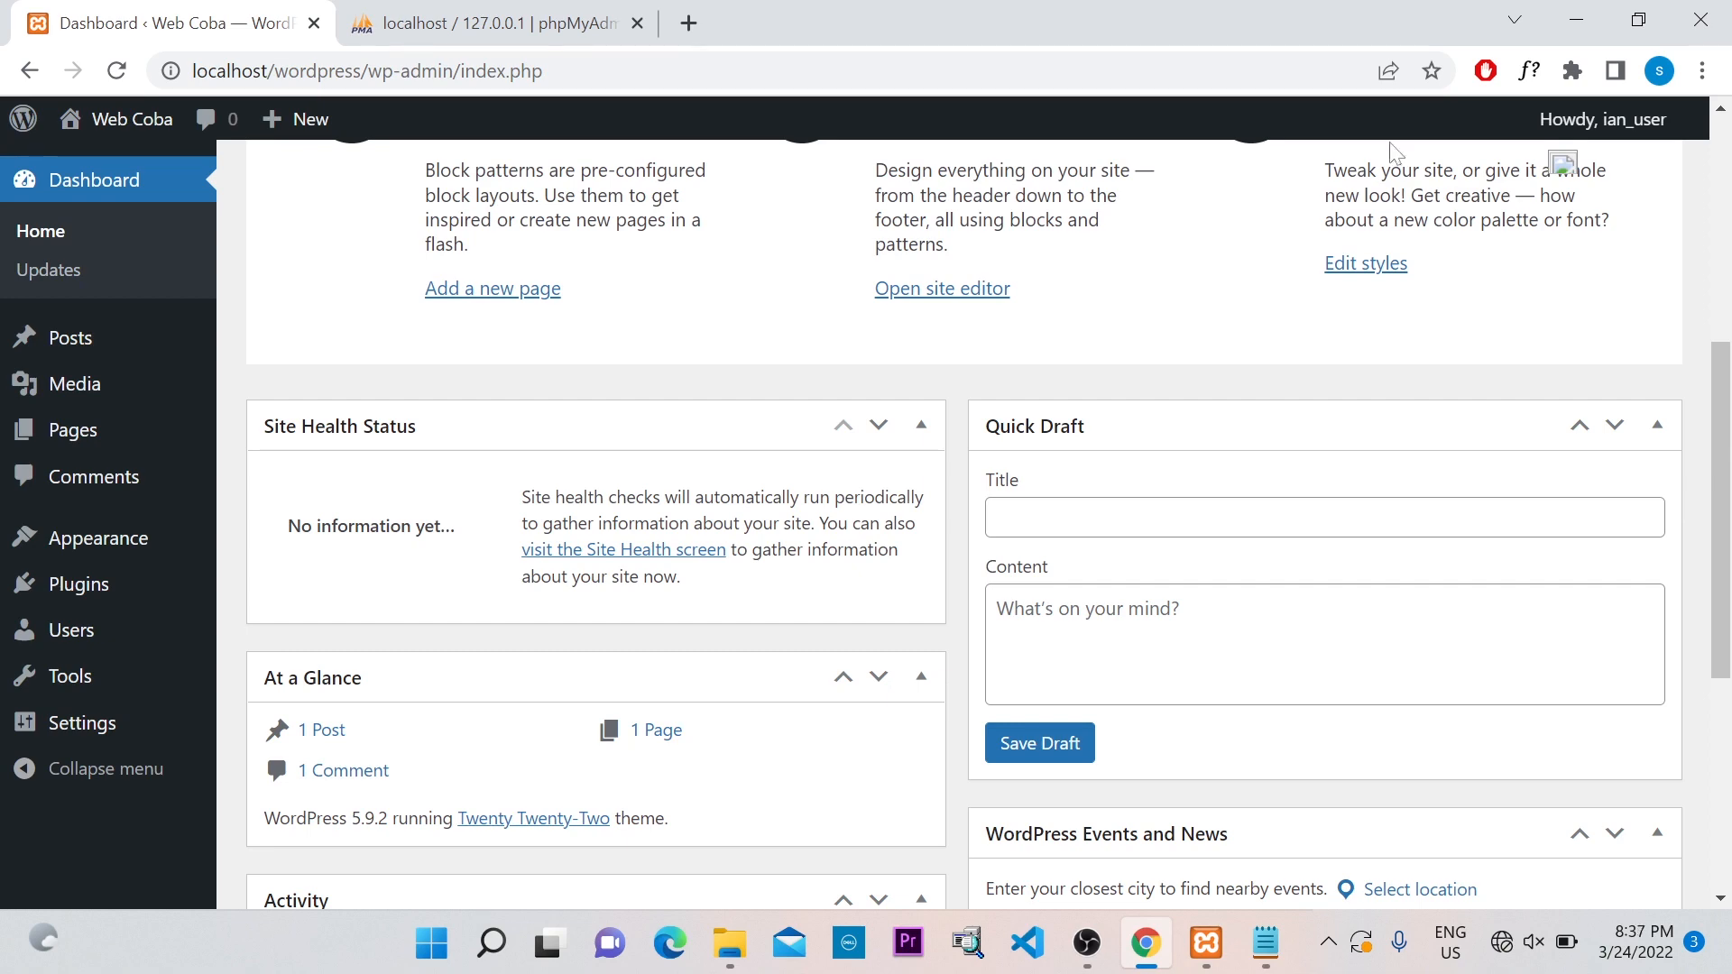
{"action": "left_click", "coordinate": [1729, 290]}
{"action": "left_click_drag", "start_coordinate": [1729, 291], "coordinate": [1729, 445]}
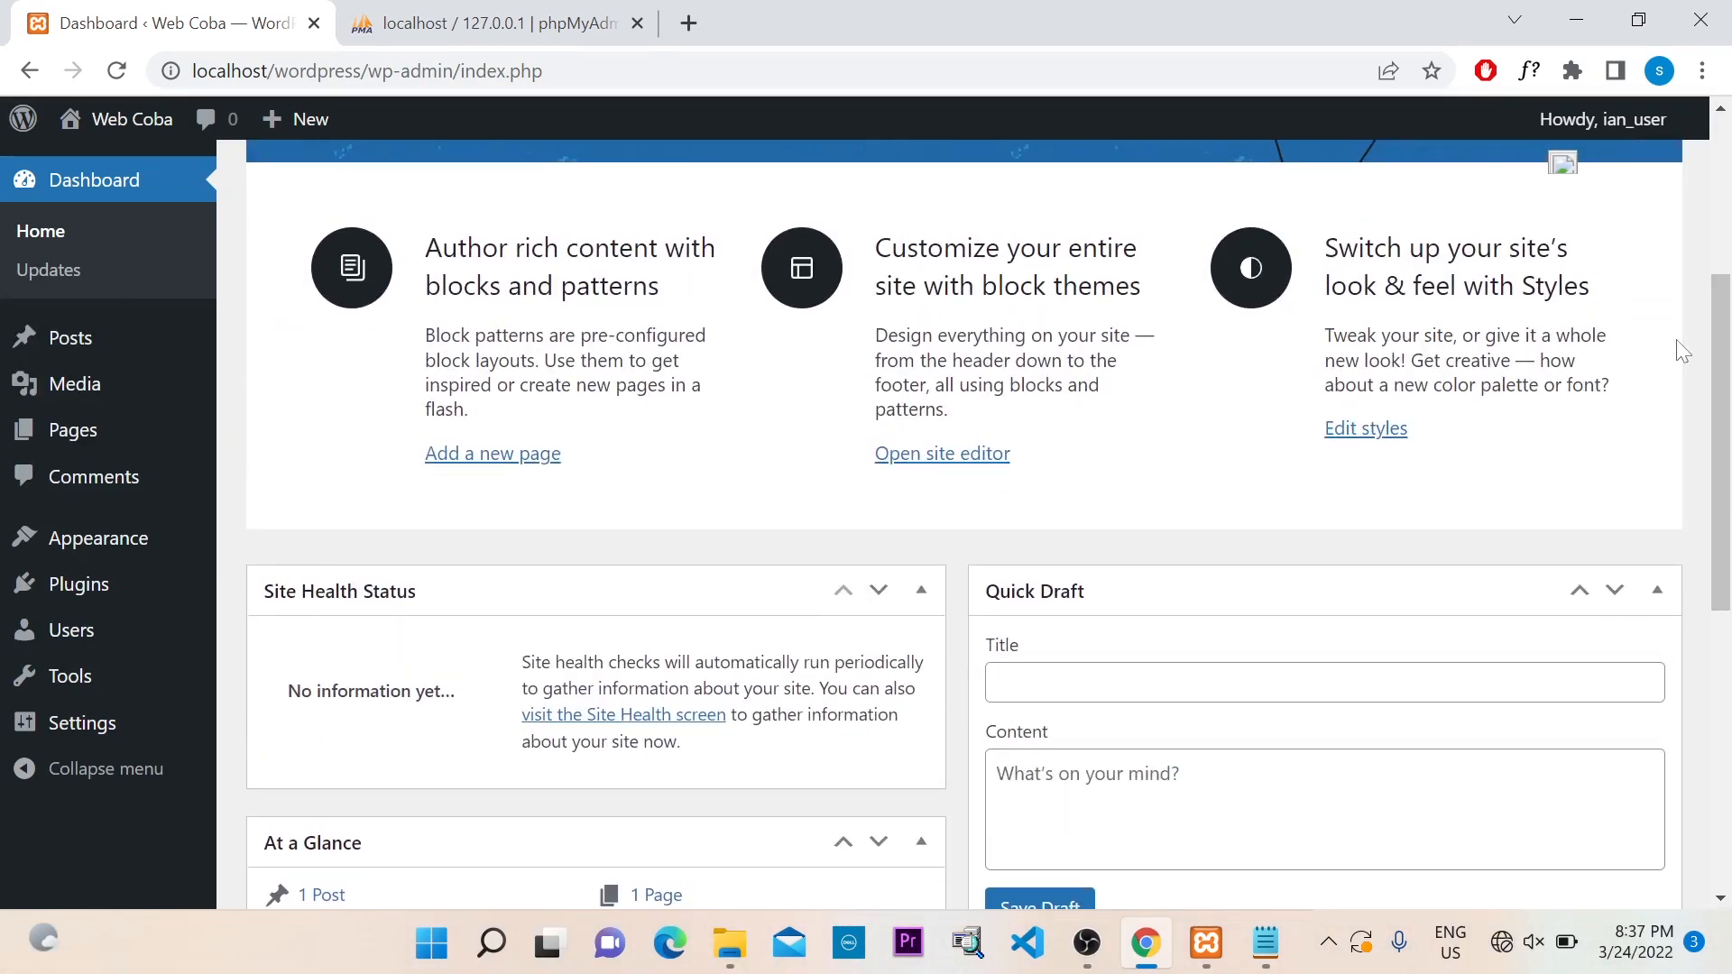
{"action": "mouse_move", "coordinate": [1722, 356]}
{"action": "left_mouse_down"}
{"action": "mouse_move", "coordinate": [1727, 199]}
{"action": "mouse_move", "coordinate": [1729, 359]}
{"action": "left_mouse_up"}
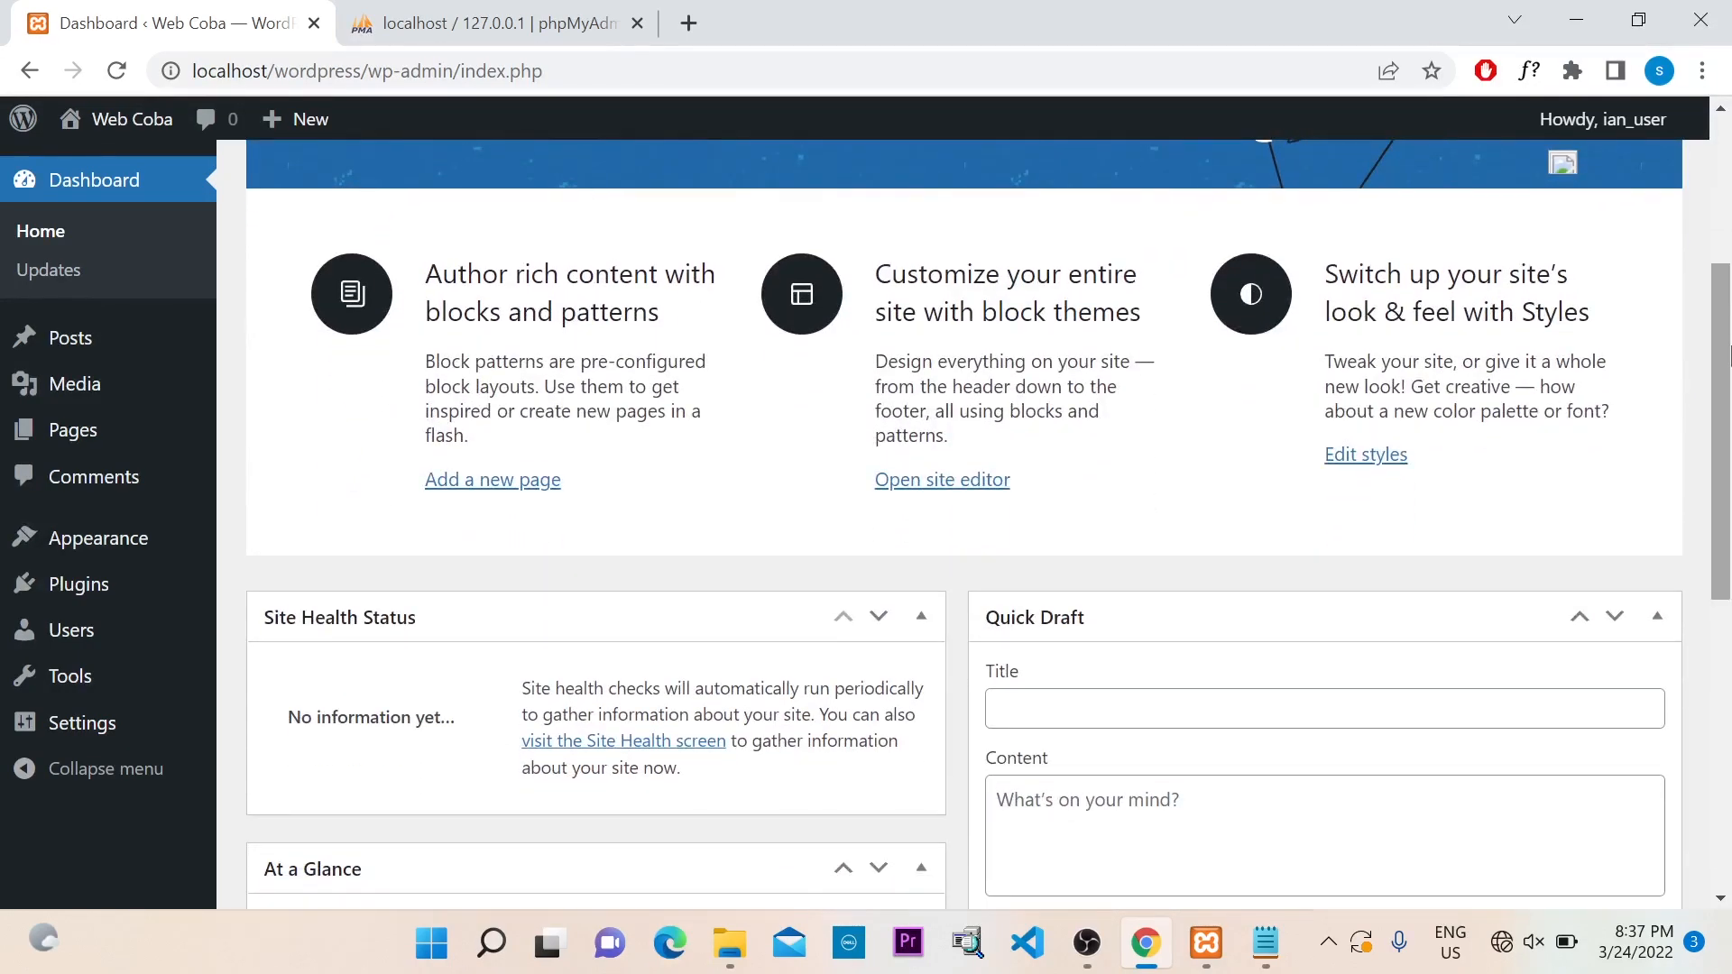